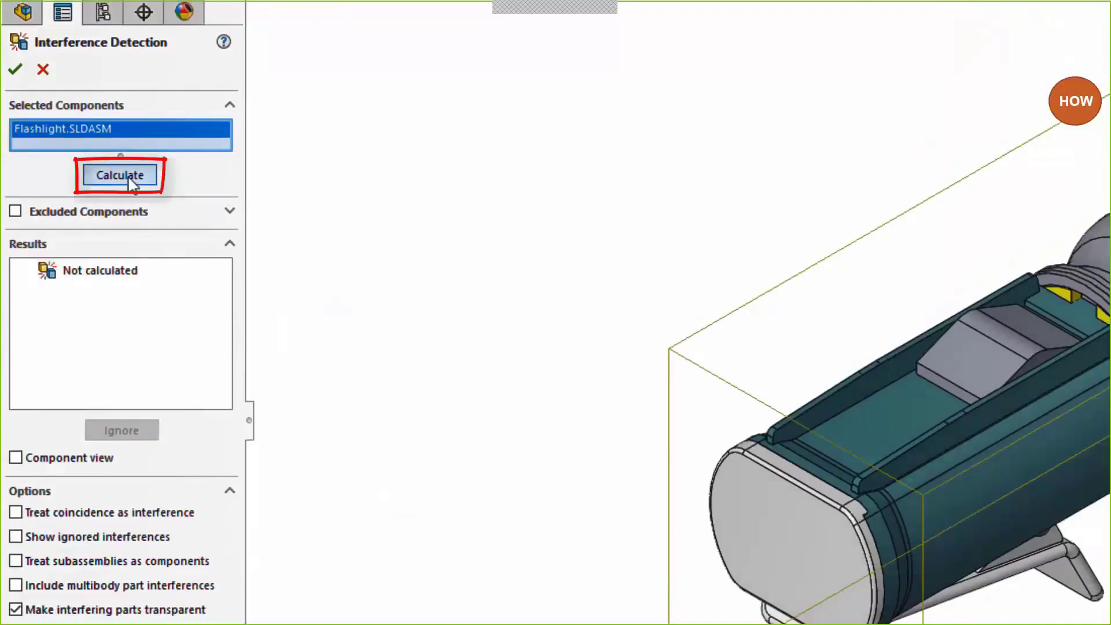
Calculate interferences for the whole Flashlight assembly and highlight each component involved in the first result.
click(133, 184)
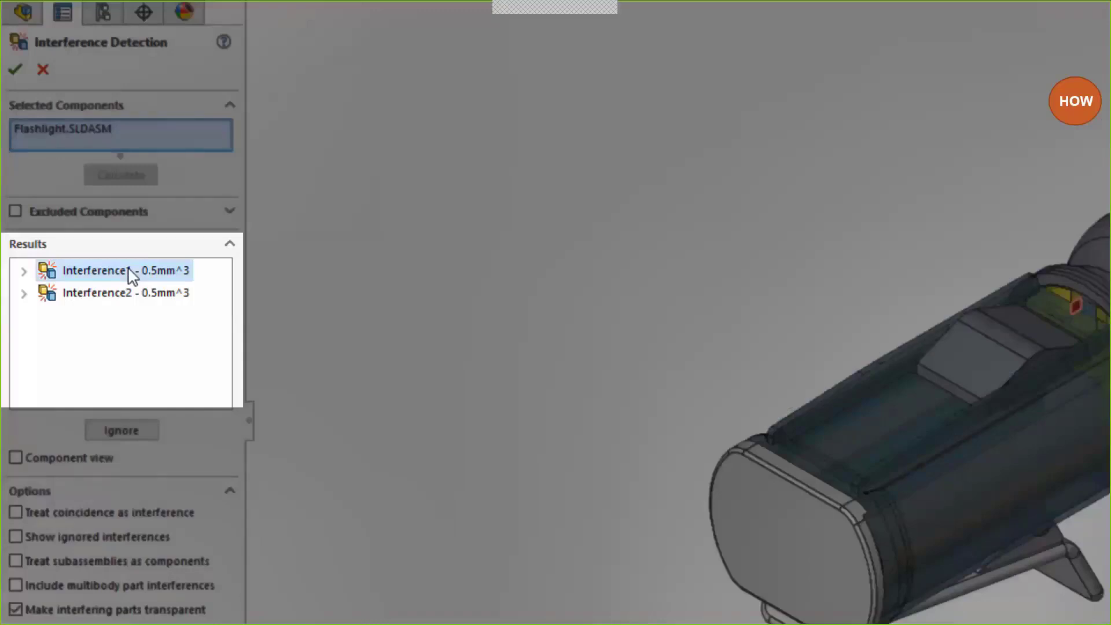
click(129, 298)
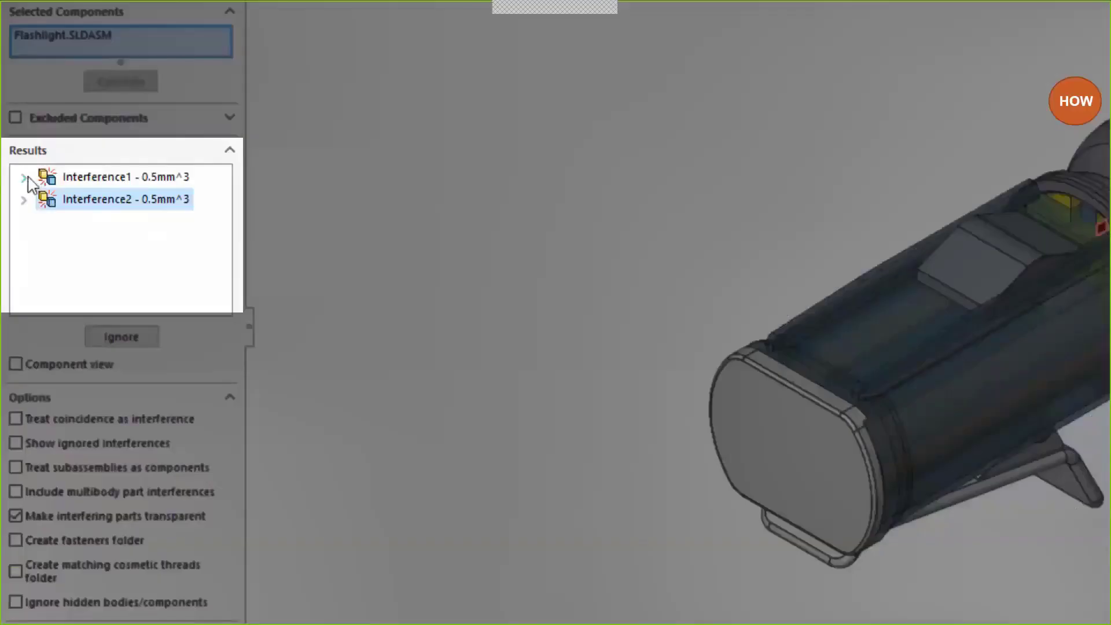
click(23, 178)
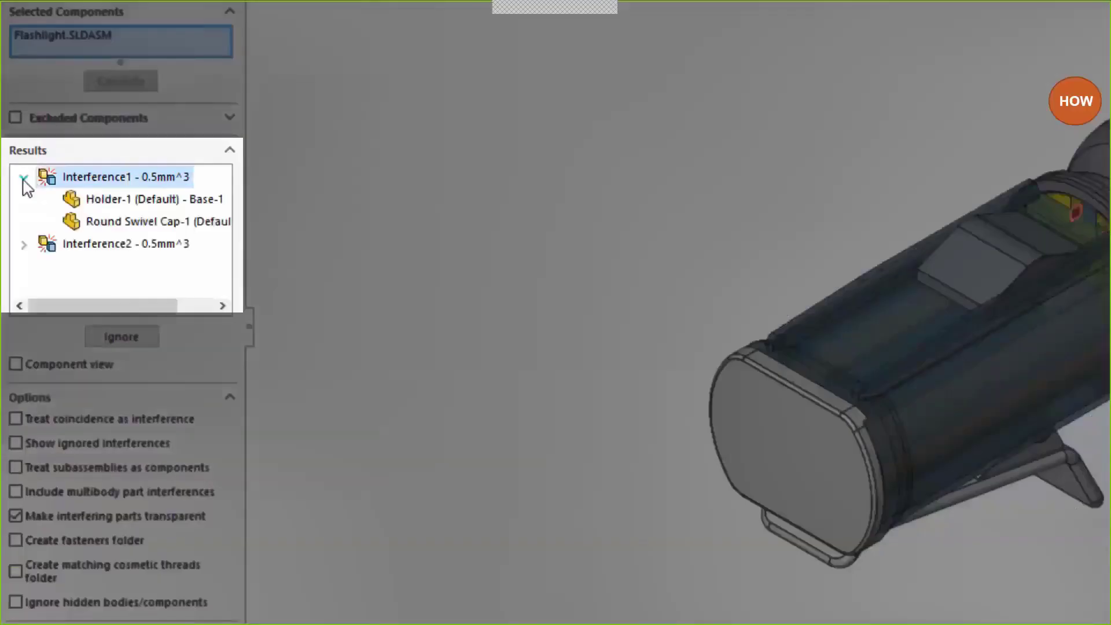
click(122, 202)
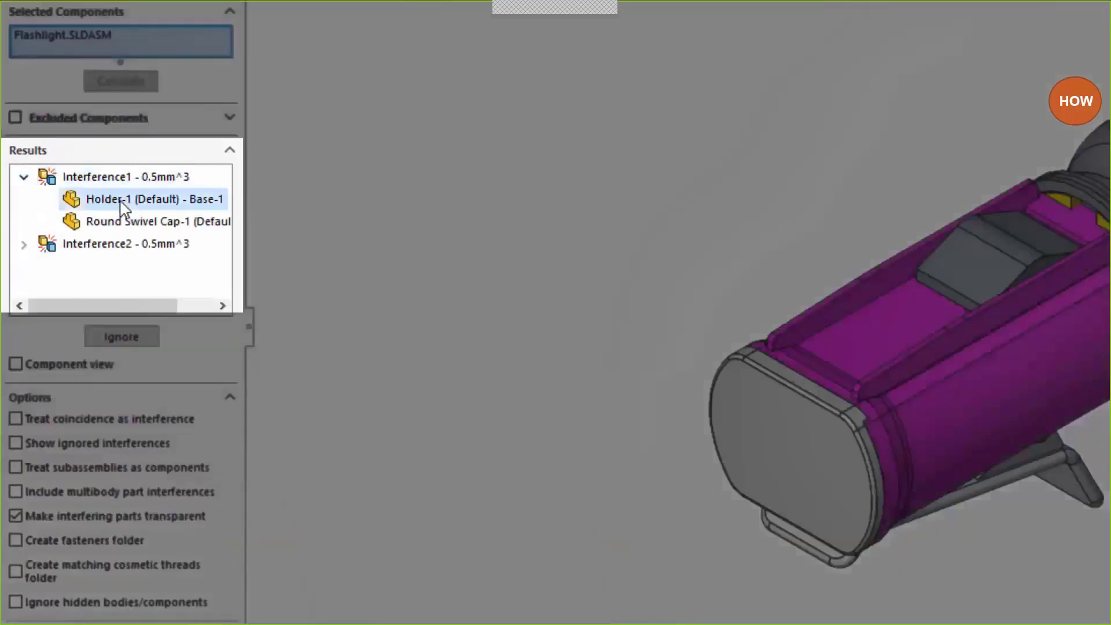
click(121, 227)
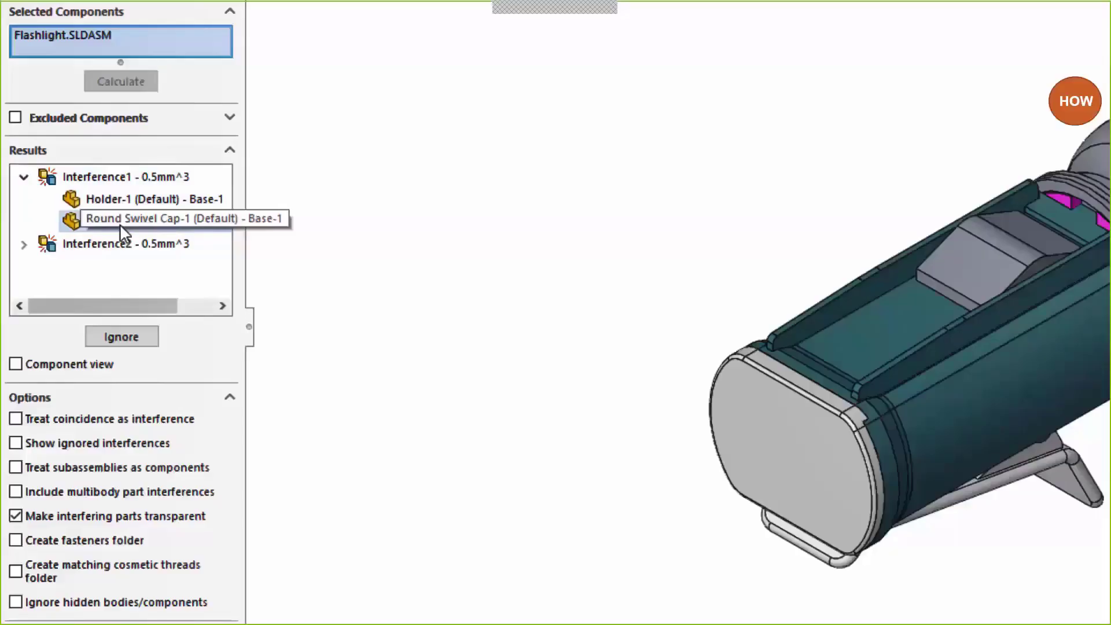
Highlight the Holder and Round Swivel Cap in the second interference result and close the interference check.
click(24, 244)
click(104, 246)
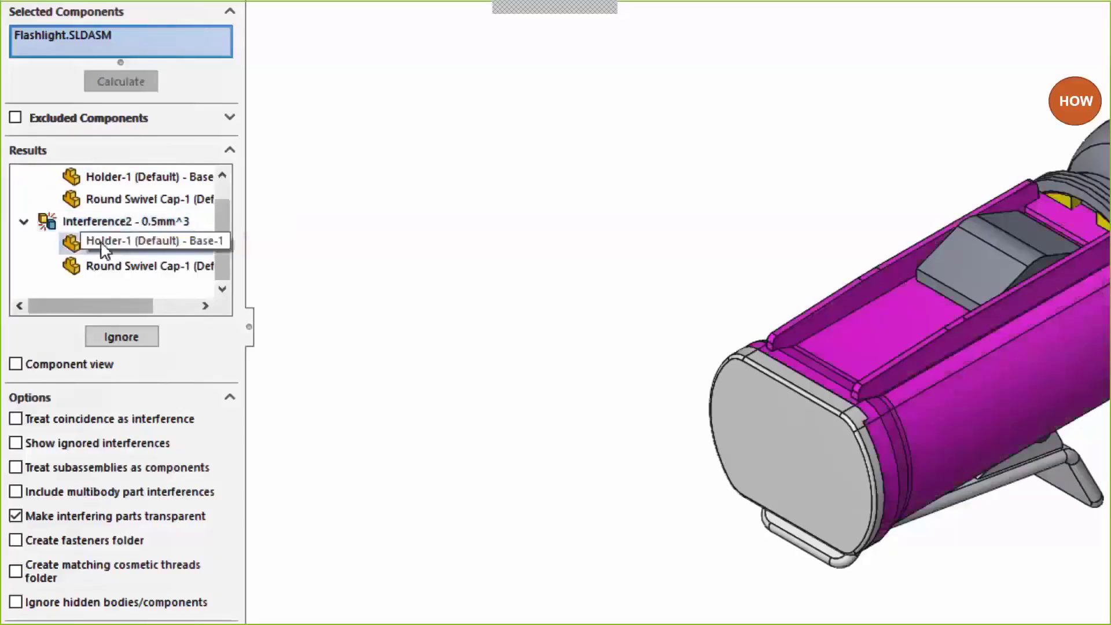
click(113, 267)
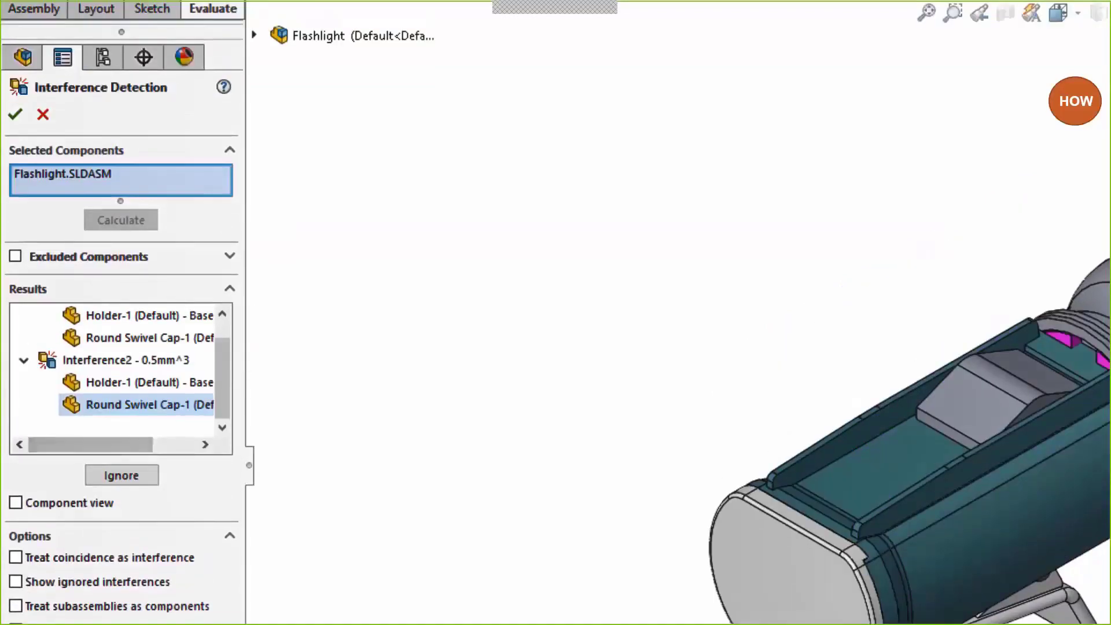
click(15, 116)
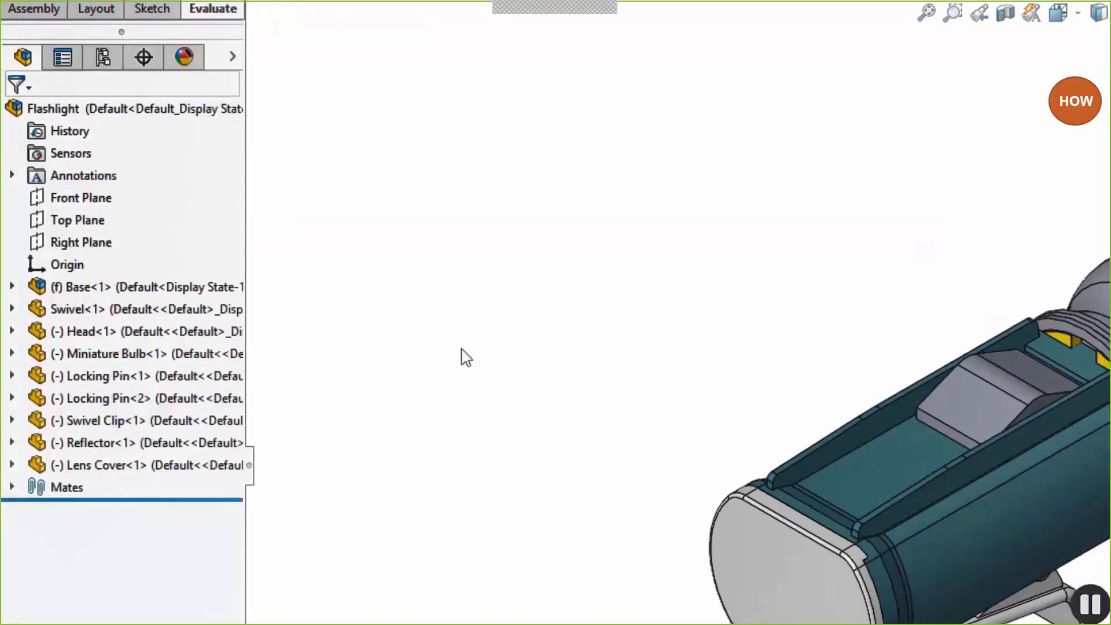
Open the Base.sldasm subassembly that contains the Holder component.
right_click(854, 472)
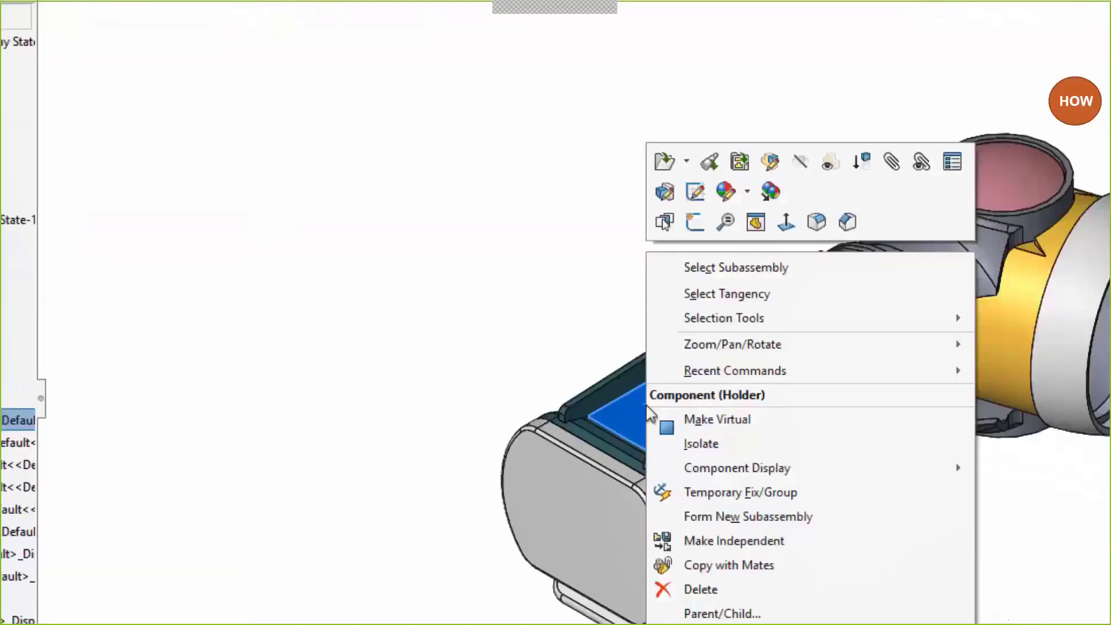
click(686, 162)
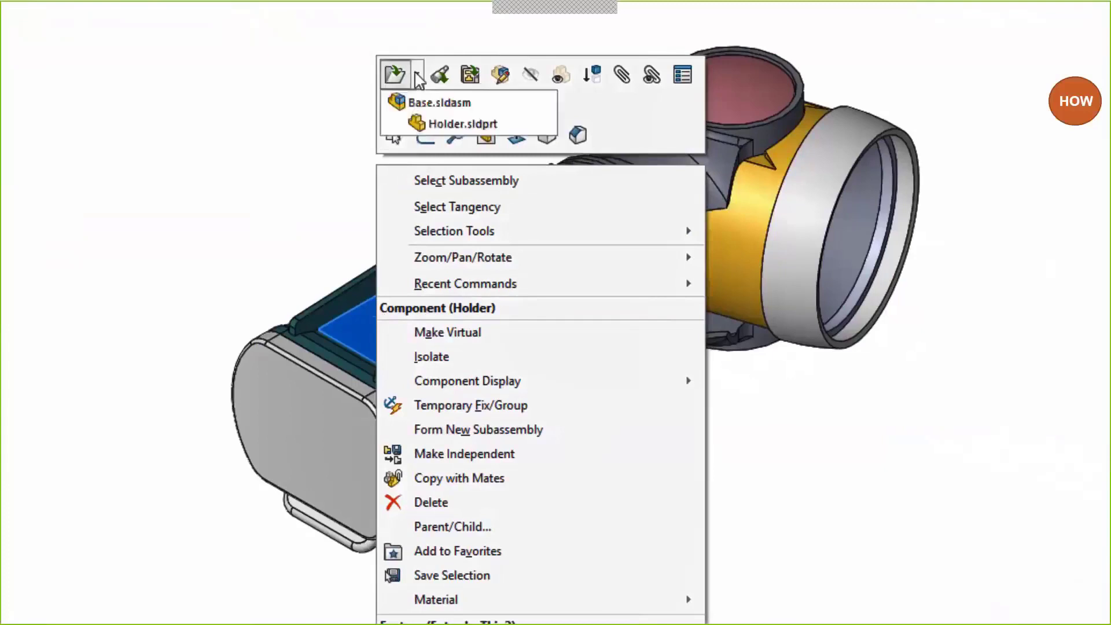
click(422, 105)
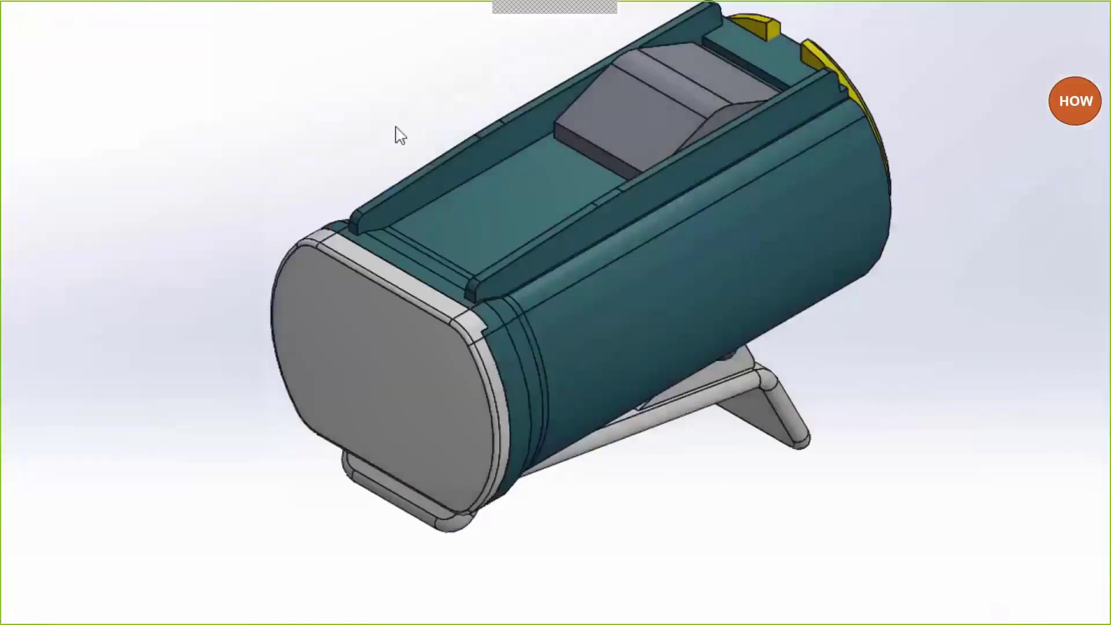
Set dimension D1@Sketch20 of the Holder's tab in the yellow swivel cap's notch to 9 mm.
middle_drag(354, 463, 129, 574)
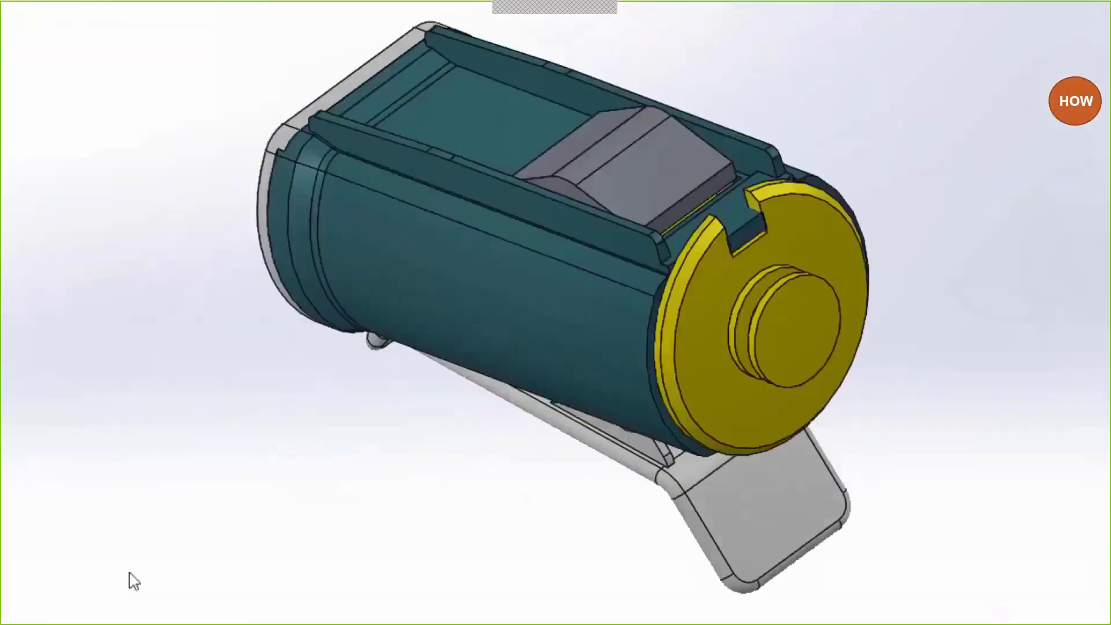
click(743, 237)
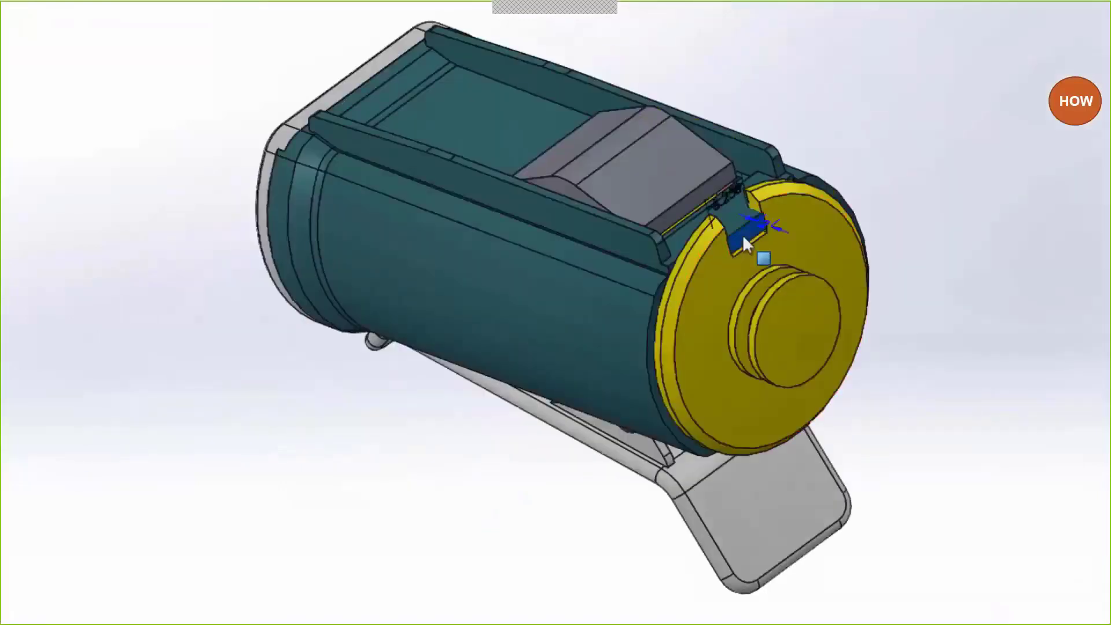
double_click(728, 197)
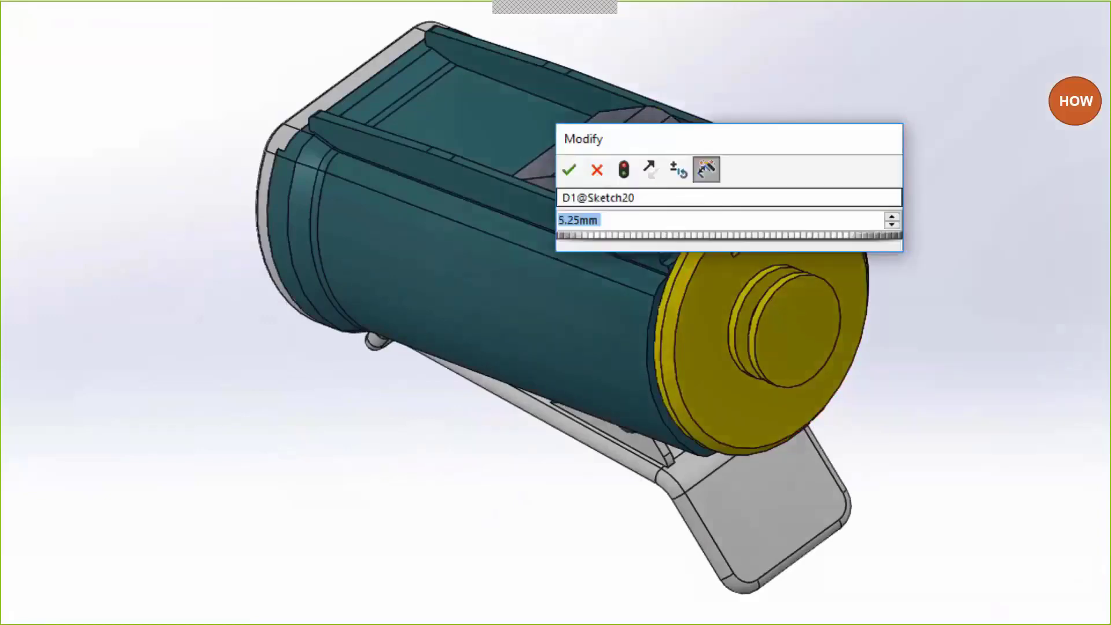
text(9)
key(Return)
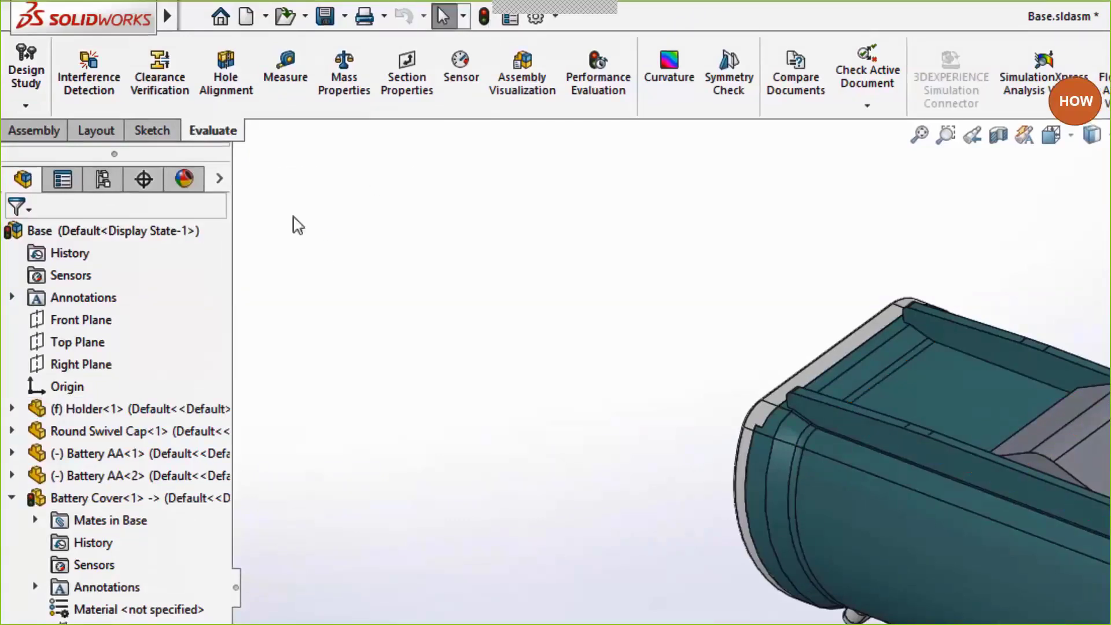
Run interference detection on the complete Base assembly.
click(98, 88)
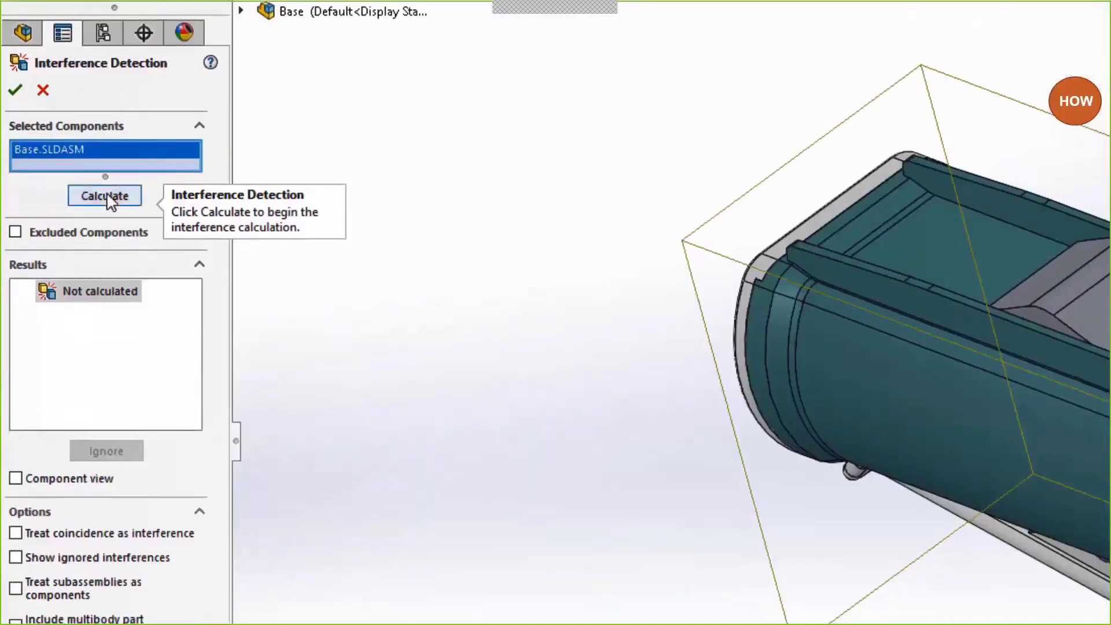
click(108, 287)
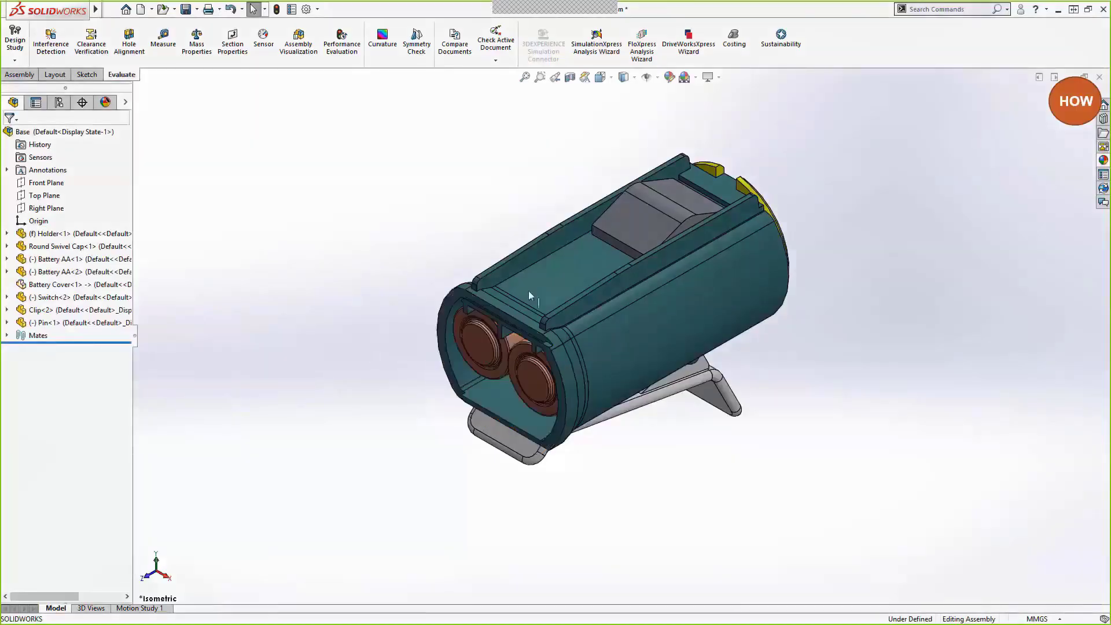
Hide the Round Swivel Cap, Switch, Clip and Pin so only the Holder and the batteries are shown.
drag(529, 290, 771, 194)
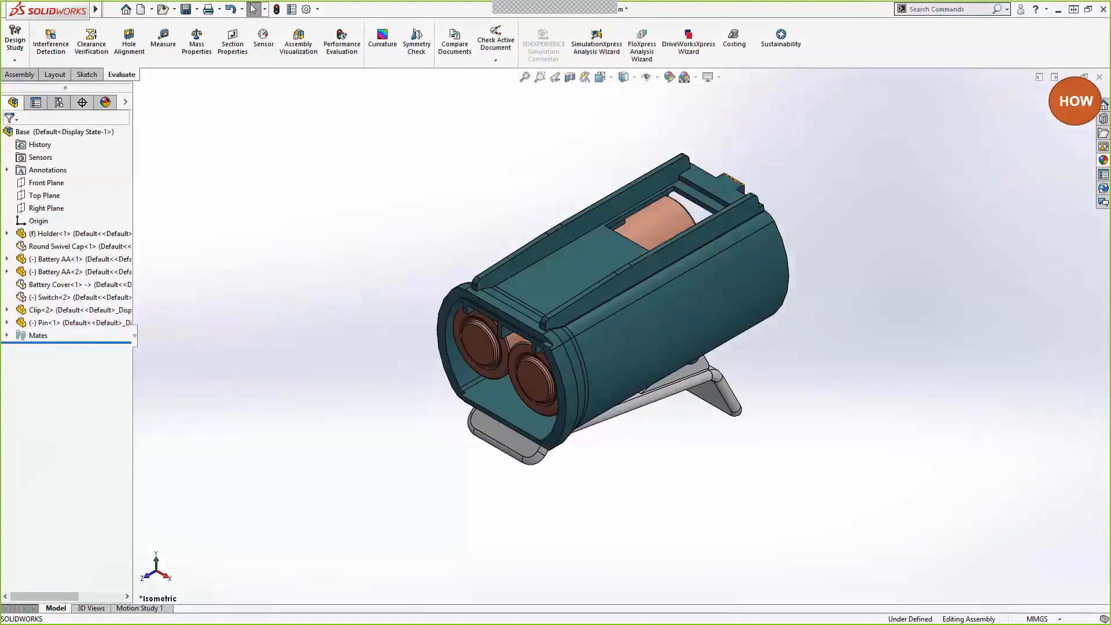
key(Tab)
key(Tab)
mouse_move(655, 466)
middle_down()
mouse_move(655, 411)
mouse_move(655, 447)
middle_up()
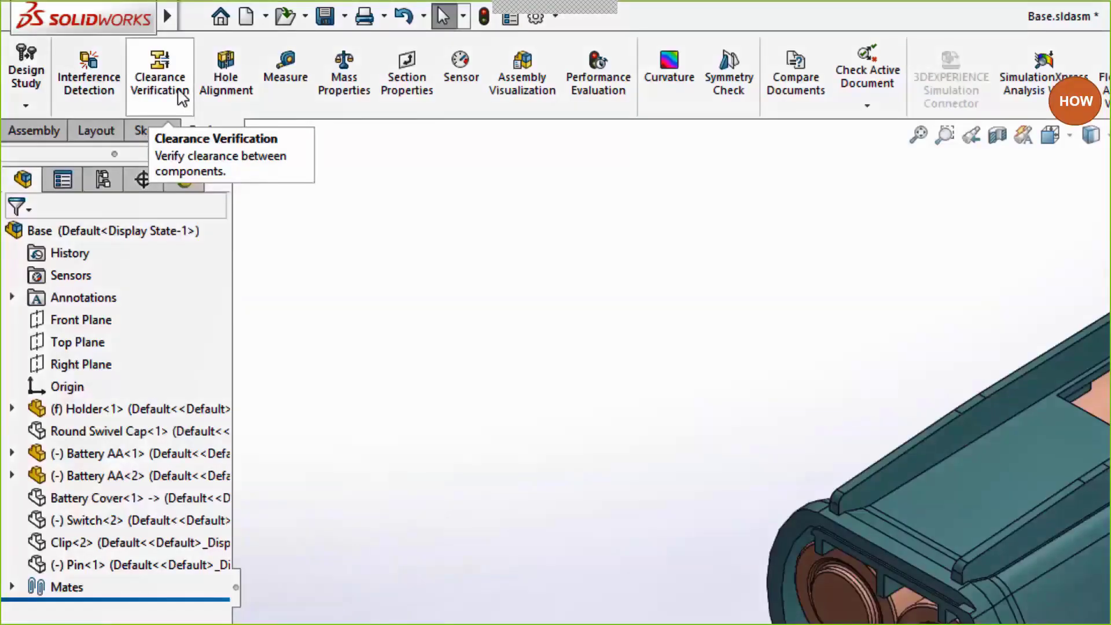
Start a clearance verification with both AA batteries and the Holder as the selected components.
click(182, 95)
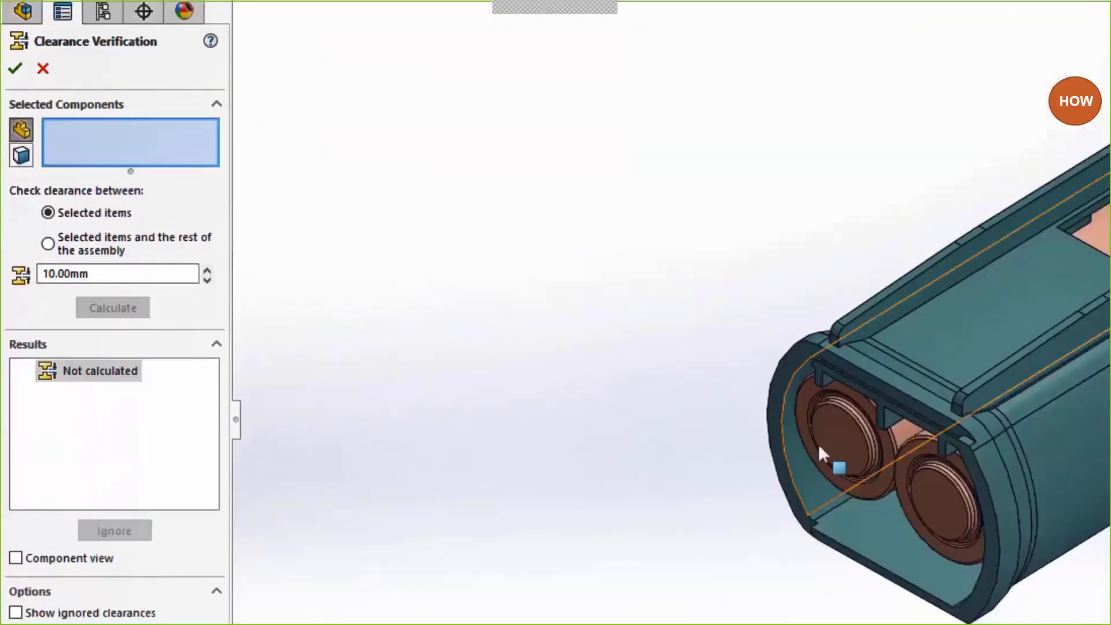
click(818, 611)
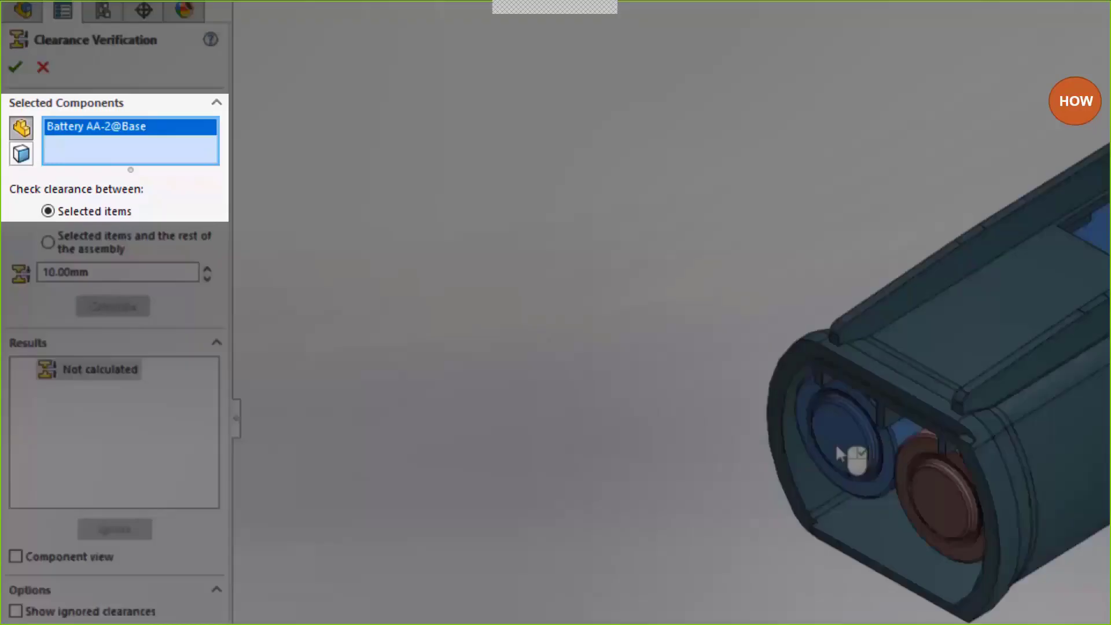
click(928, 504)
click(967, 602)
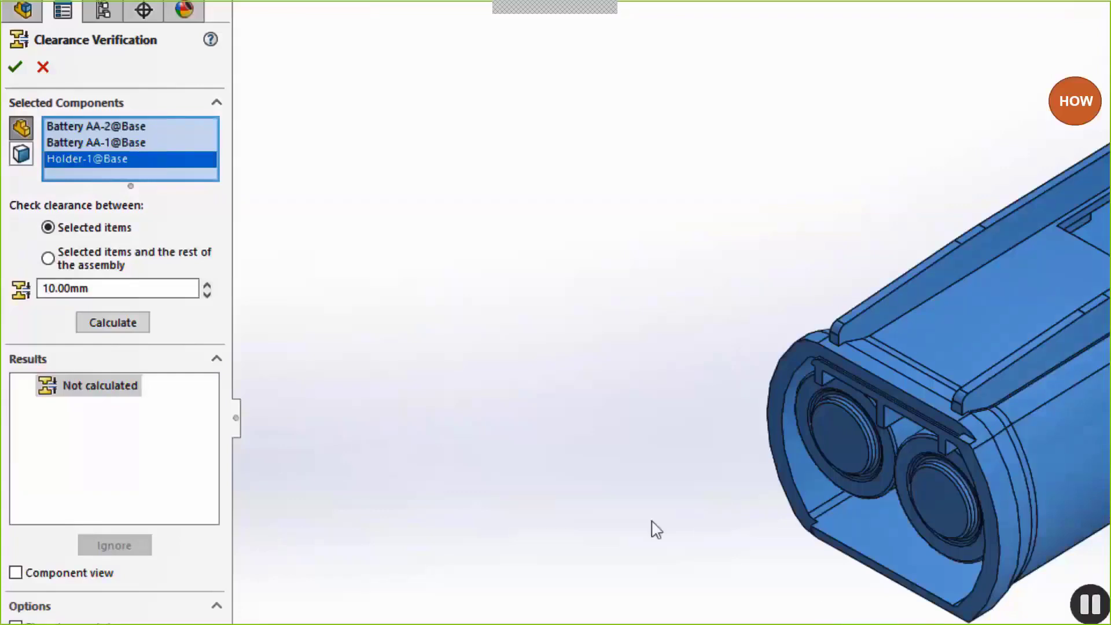
Set the minimum acceptable clearance to 0.25 mm and calculate the clearances between the selected items.
click(158, 289)
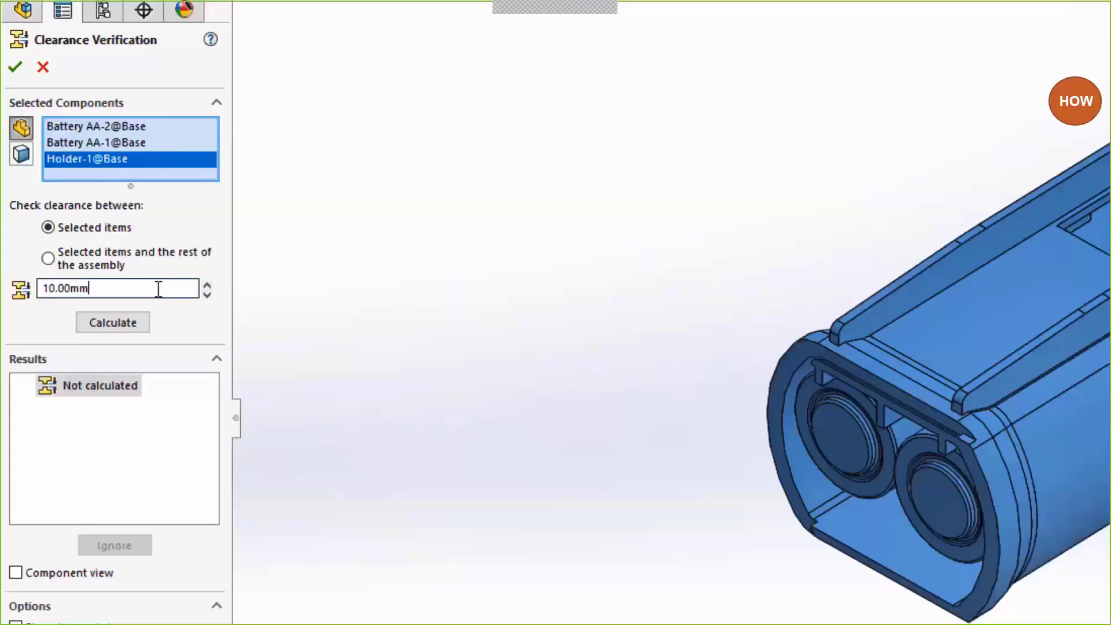
double_click(159, 288)
text(.25)
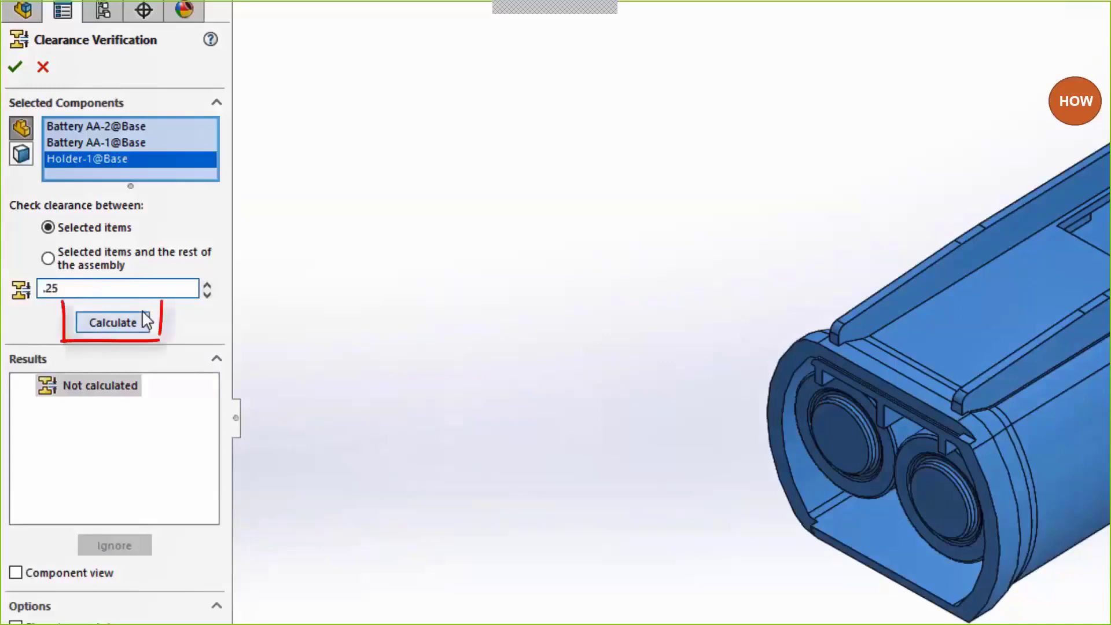
click(113, 322)
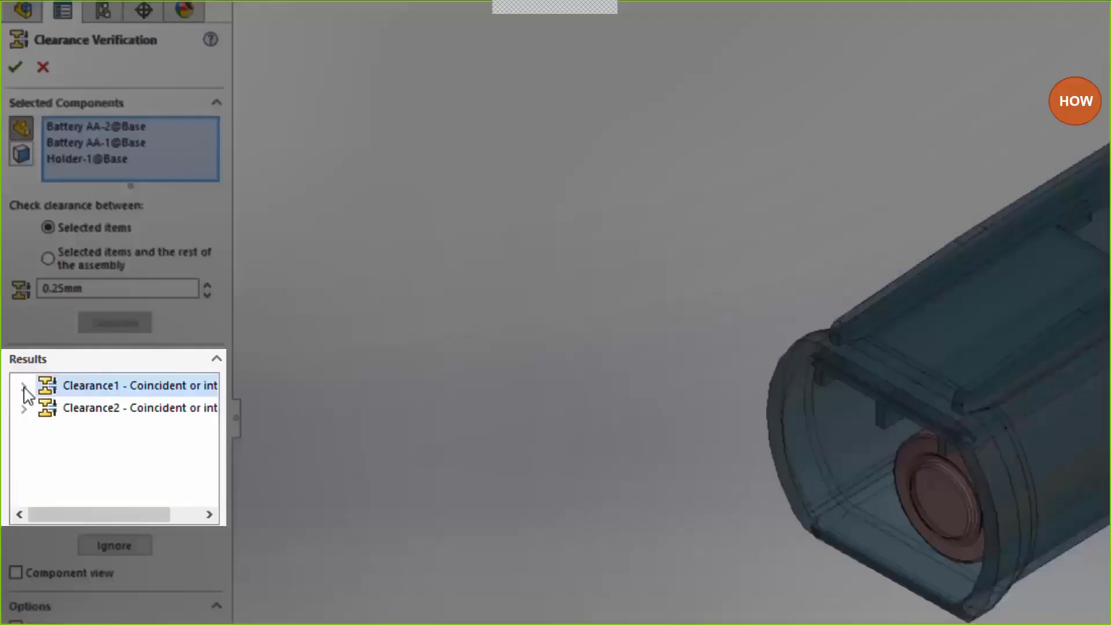
Examine the first clearance result by highlighting its Holder and battery and viewing them in the model.
click(24, 386)
click(160, 411)
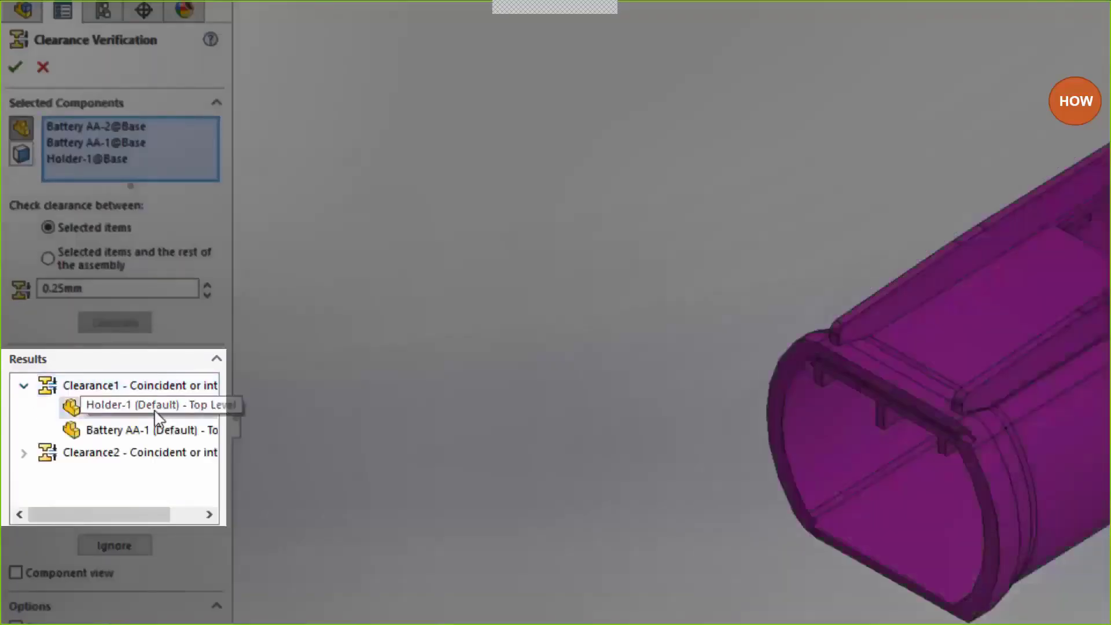
click(148, 430)
click(145, 386)
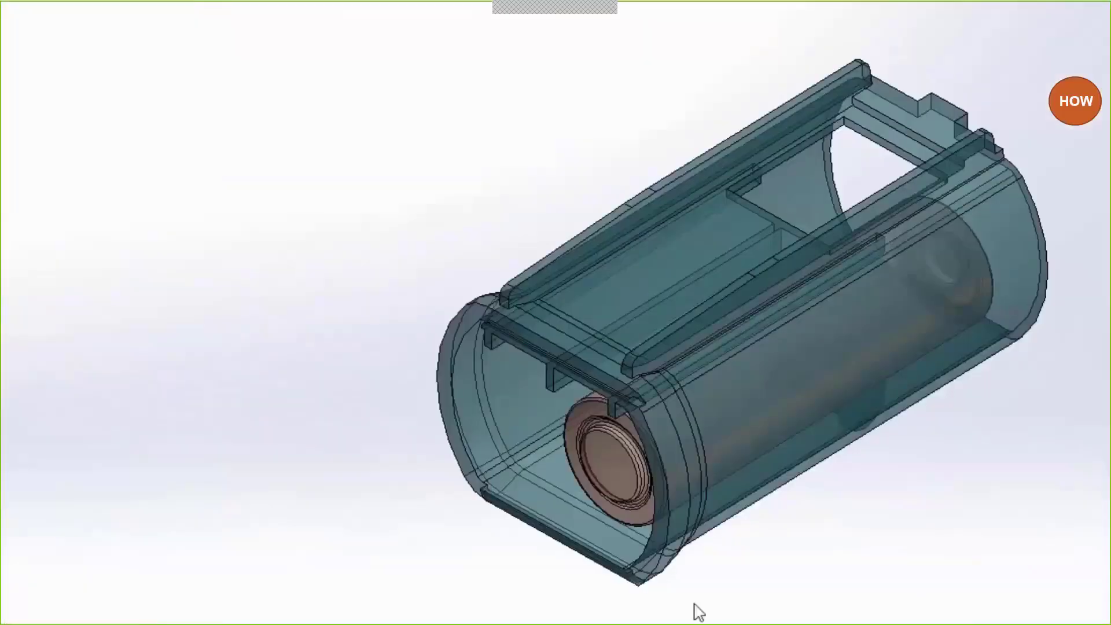
middle_drag(694, 603, 689, 528)
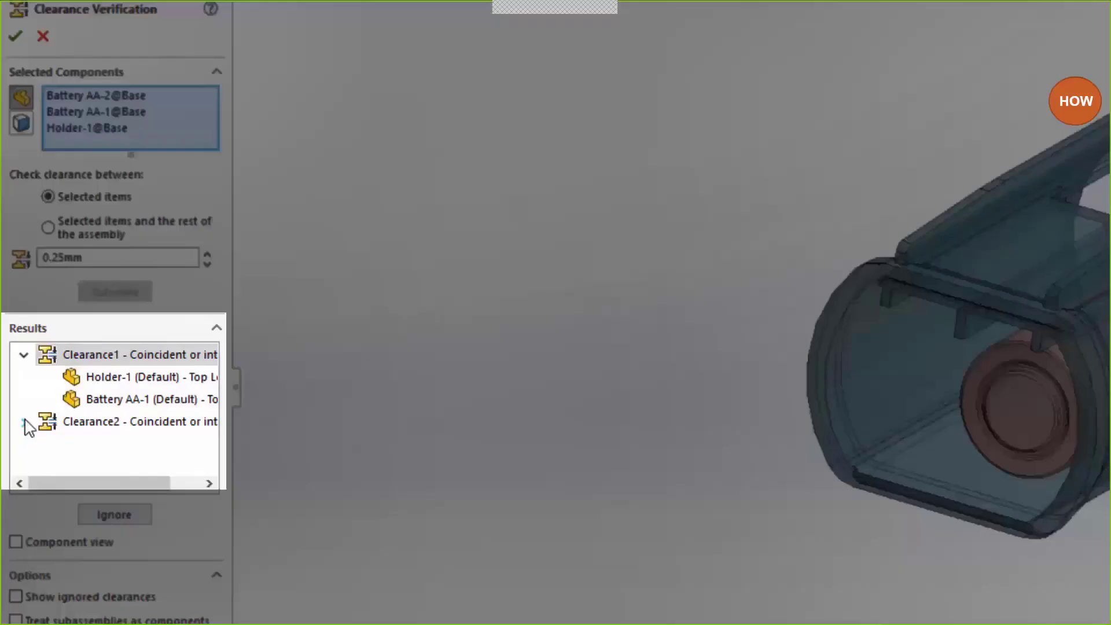
Examine the Holder and battery in the second clearance result, collapse both results and exit the clearance verification.
click(25, 423)
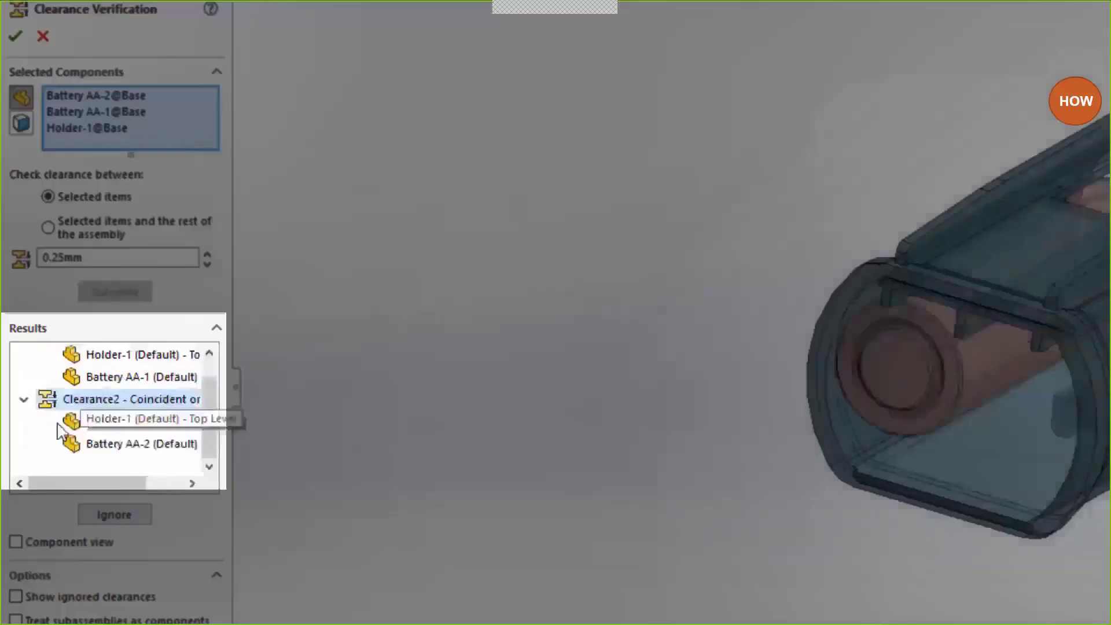
click(110, 419)
click(117, 444)
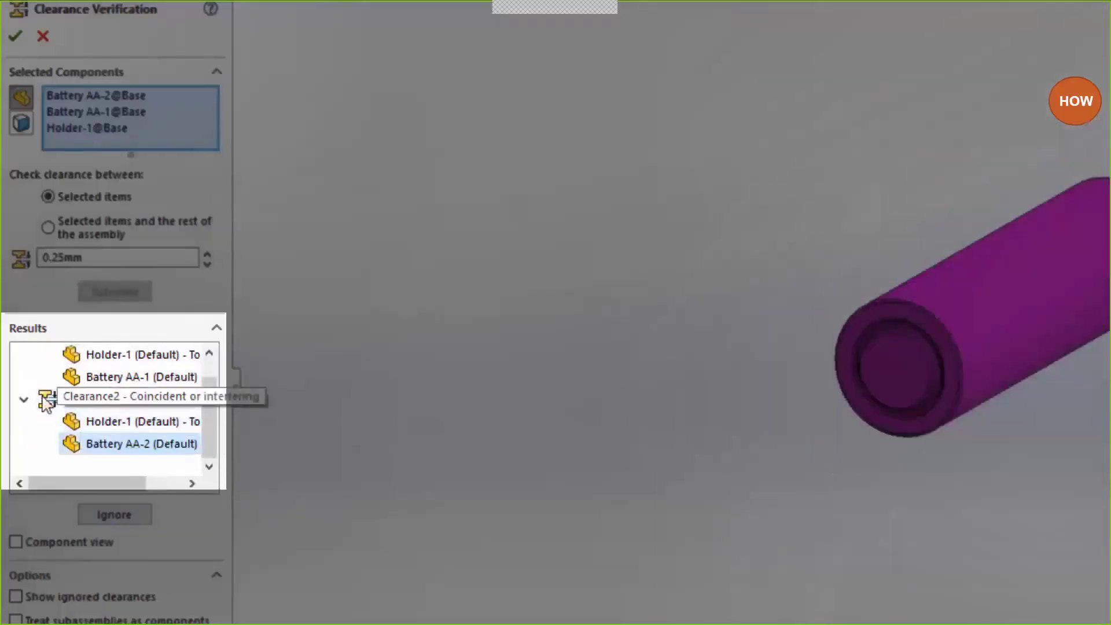
click(24, 399)
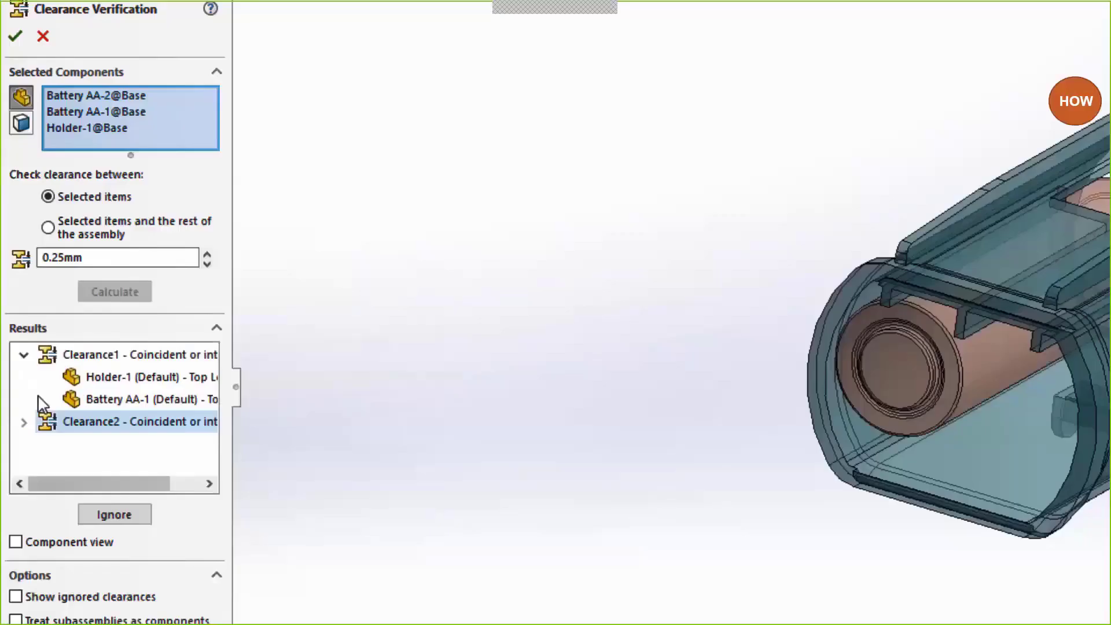
click(24, 355)
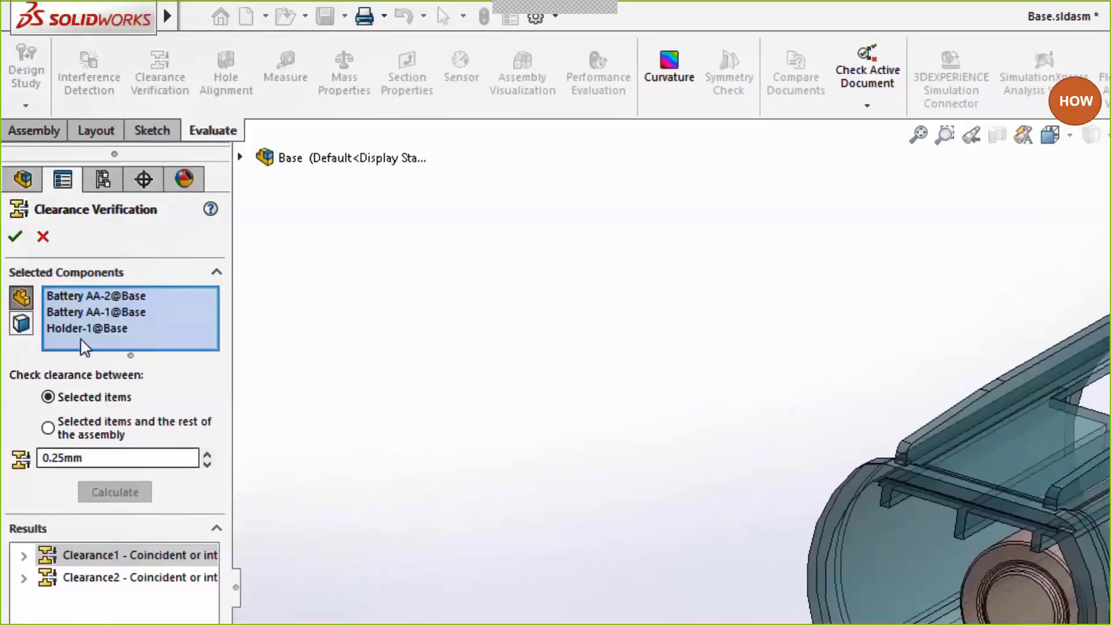
click(42, 238)
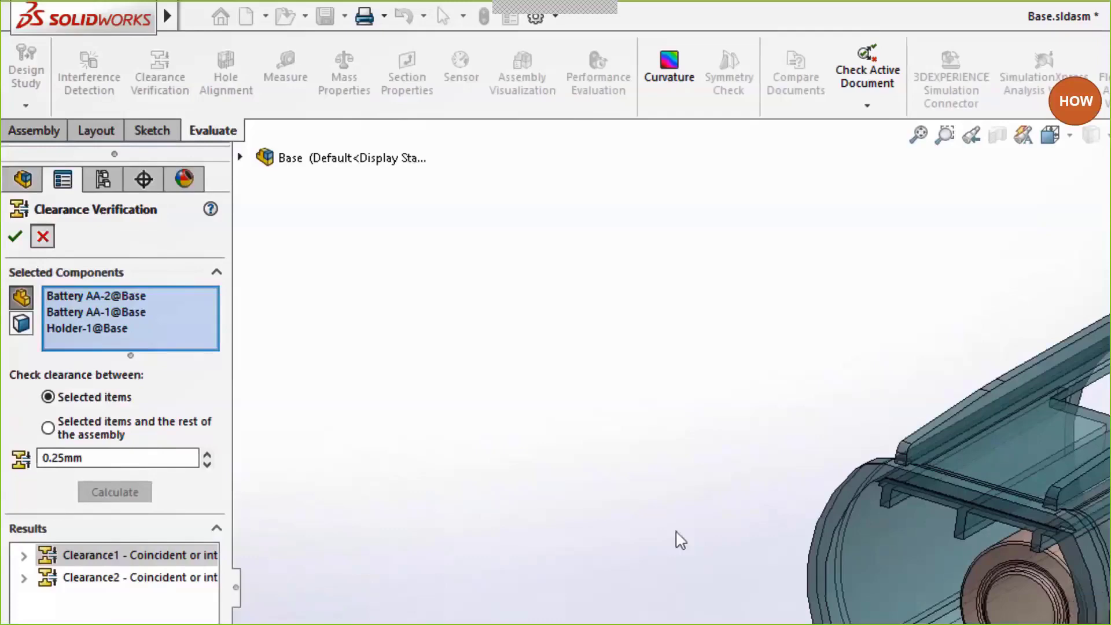
Hide the Holder and calculate the clearance between the two AA batteries only.
key(Tab)
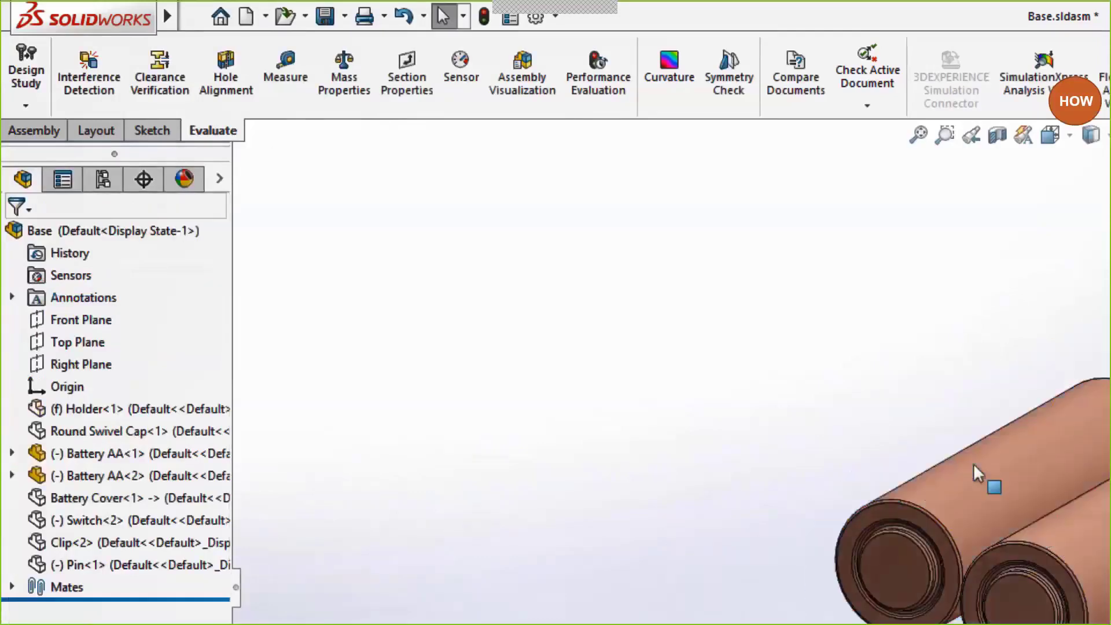
click(169, 65)
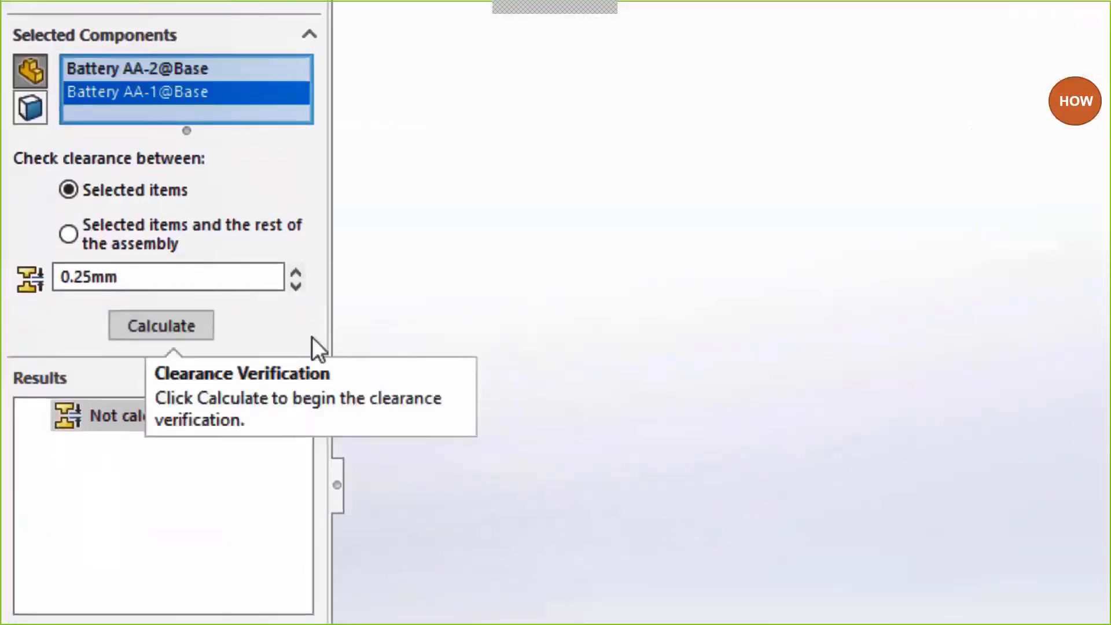
click(165, 328)
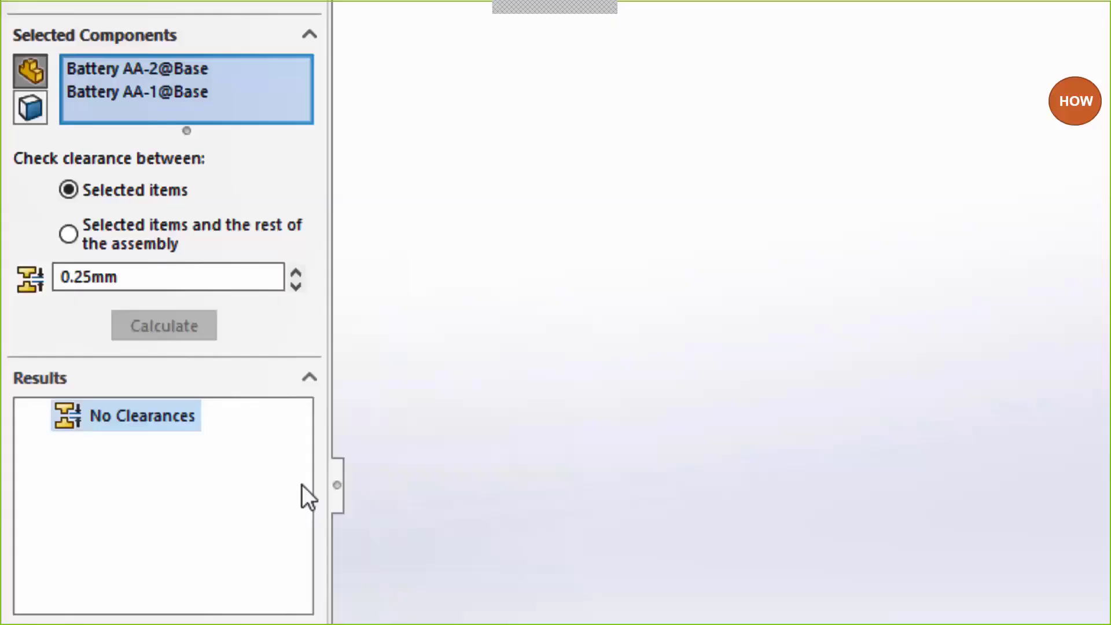
Set the minimum acceptable clearance to 0.5 mm and recalculate the clearance between the batteries.
click(154, 278)
double_click(154, 278)
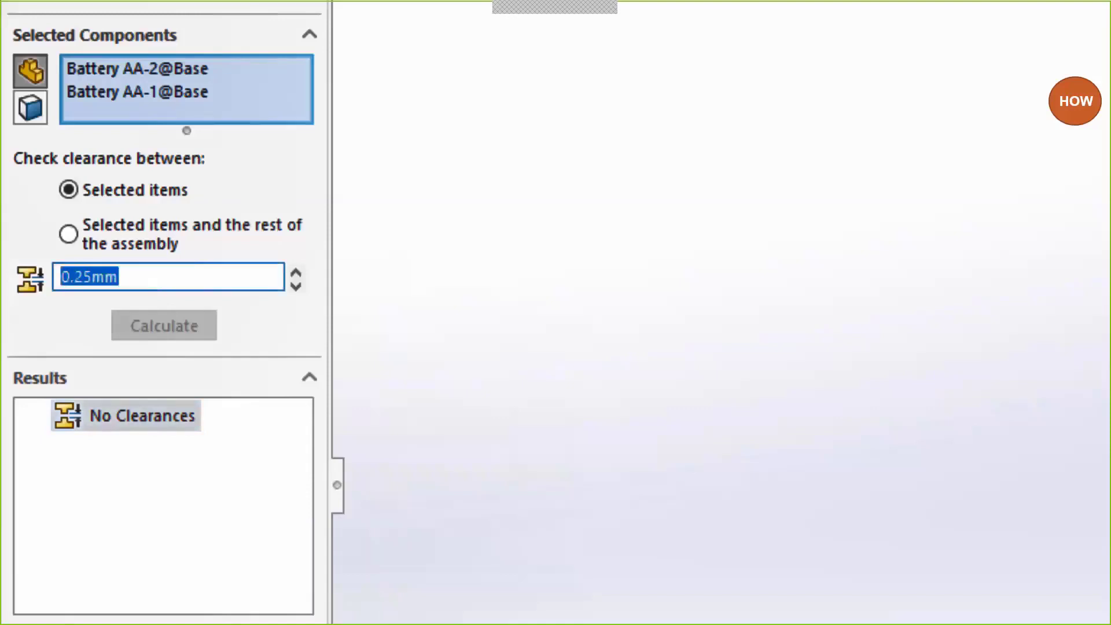
text(0.5)
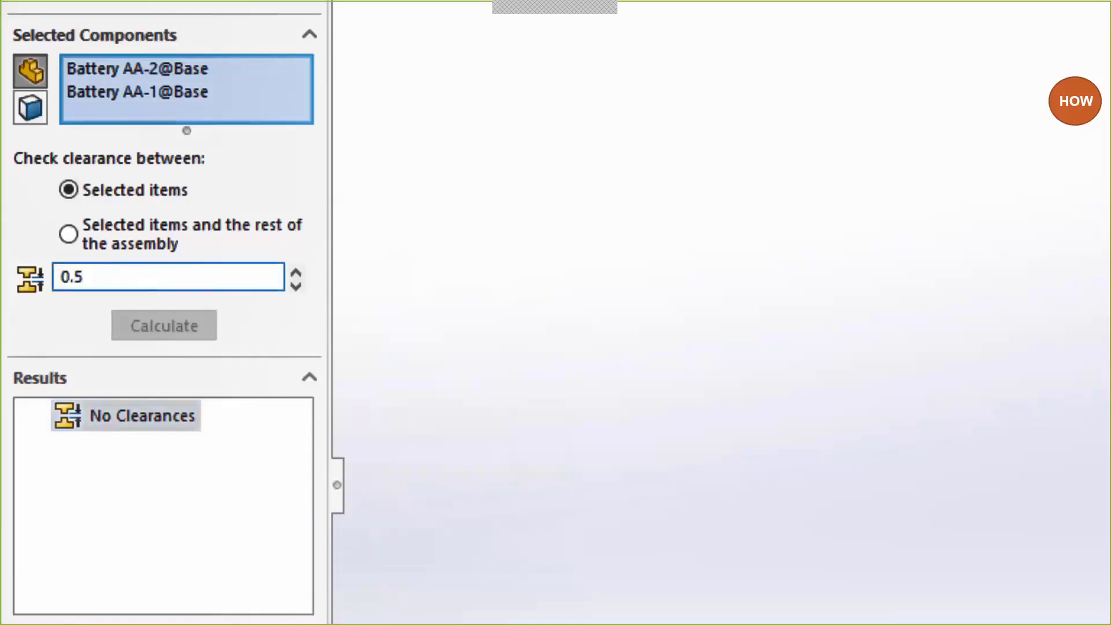
key(Return)
click(174, 327)
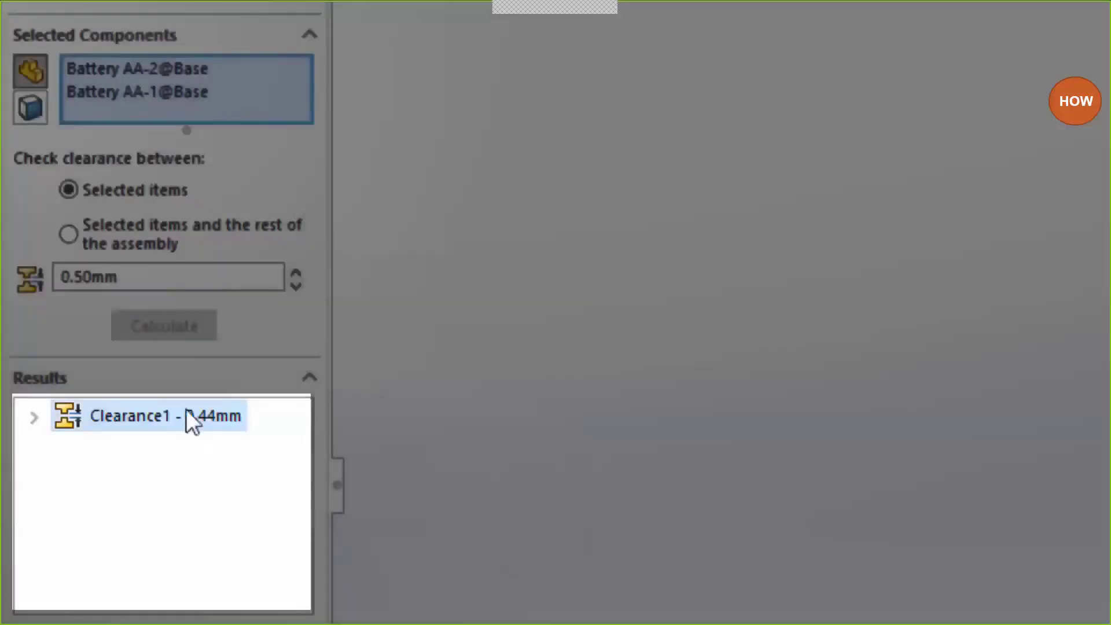
Expand the battery clearance result, highlight its components in the model and collapse it again.
click(33, 417)
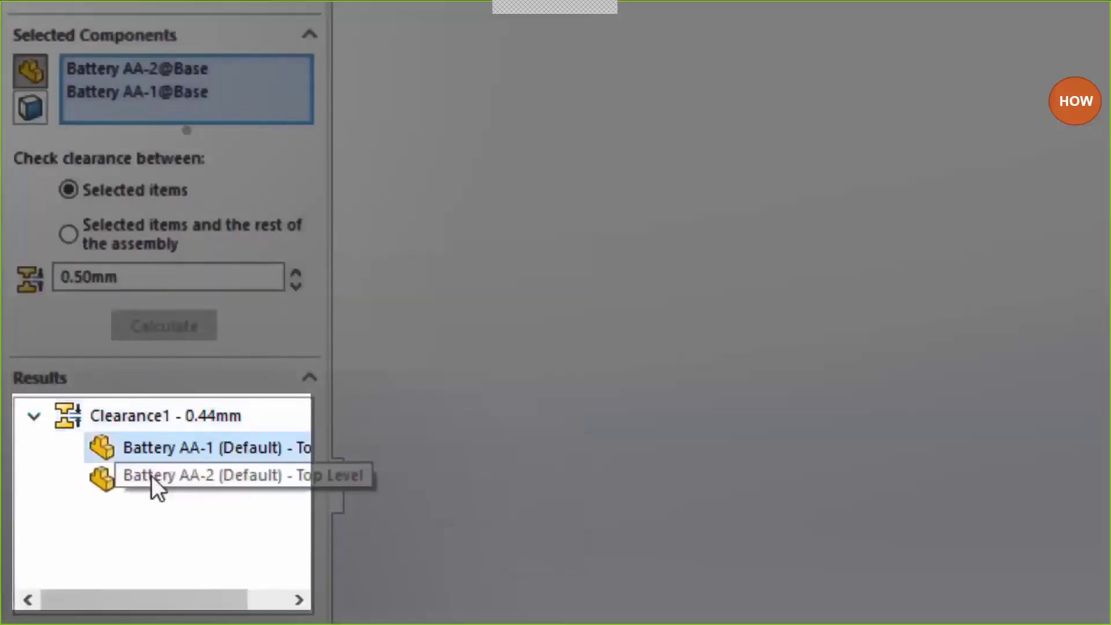
click(151, 474)
click(34, 416)
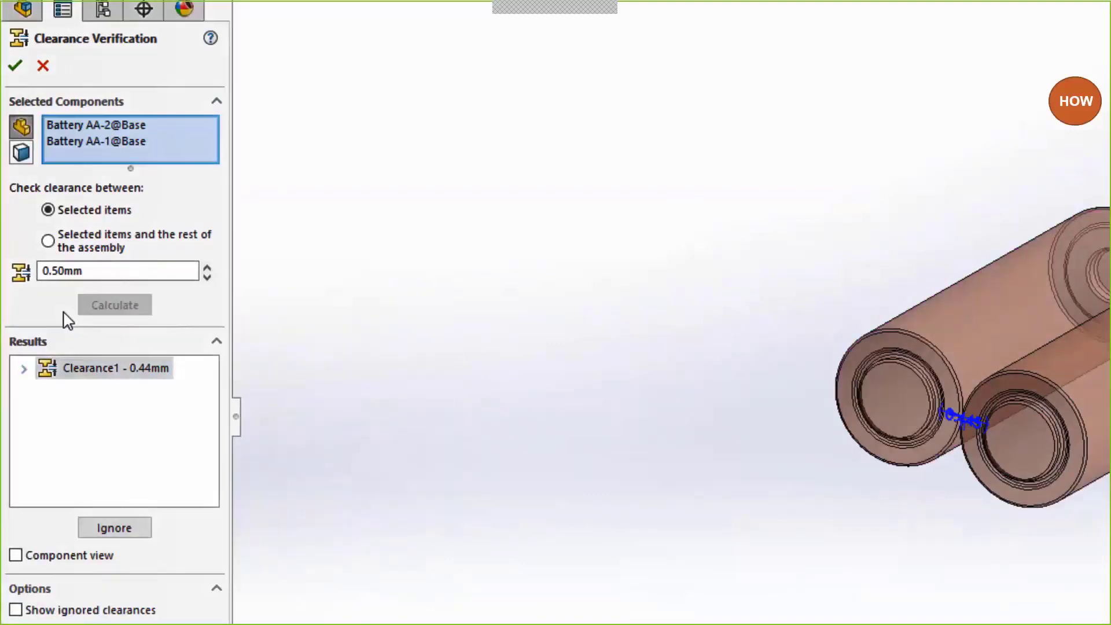
Set the minimum acceptable clearance to 0 mm and recalculate the clearance between the two batteries.
double_click(102, 270)
text(0)
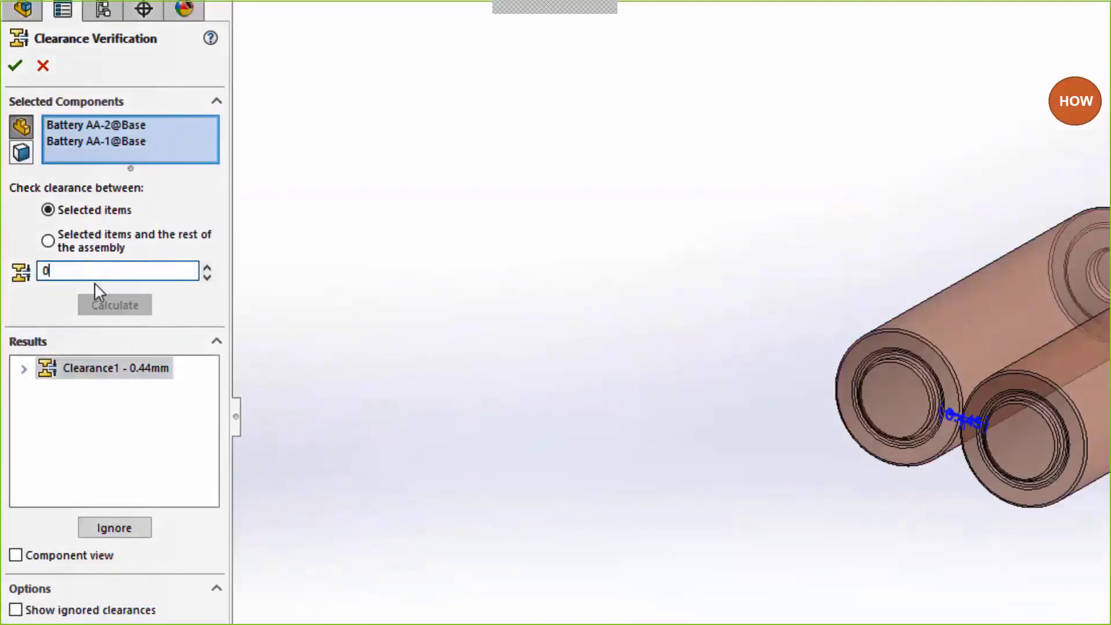
key(Return)
click(110, 306)
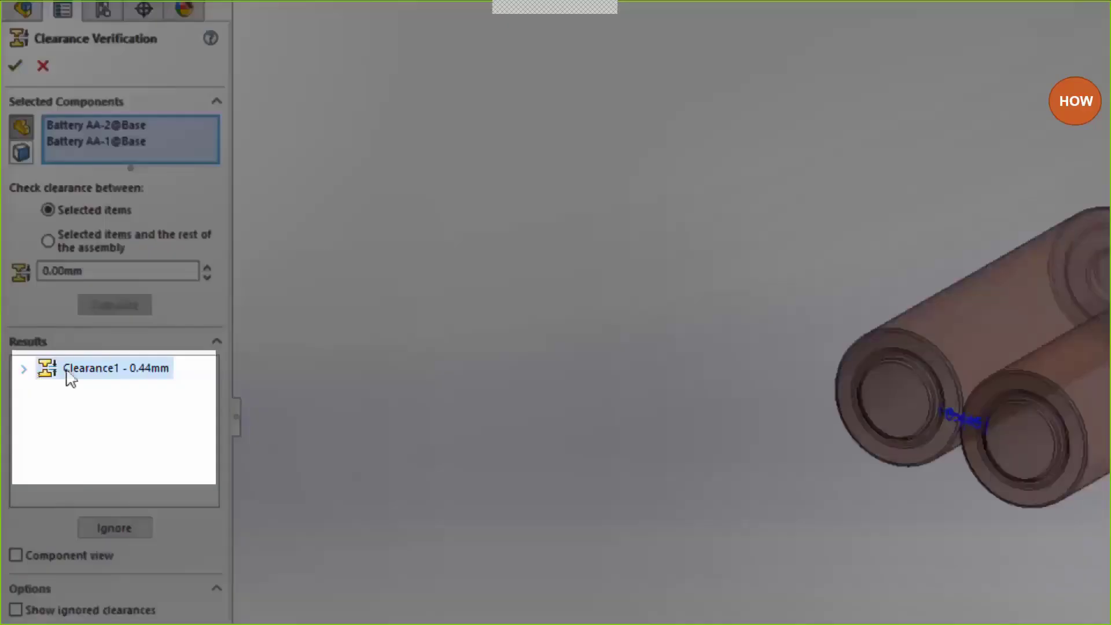
Examine the two batteries in the recalculated clearance result and exit the clearance verification.
click(24, 368)
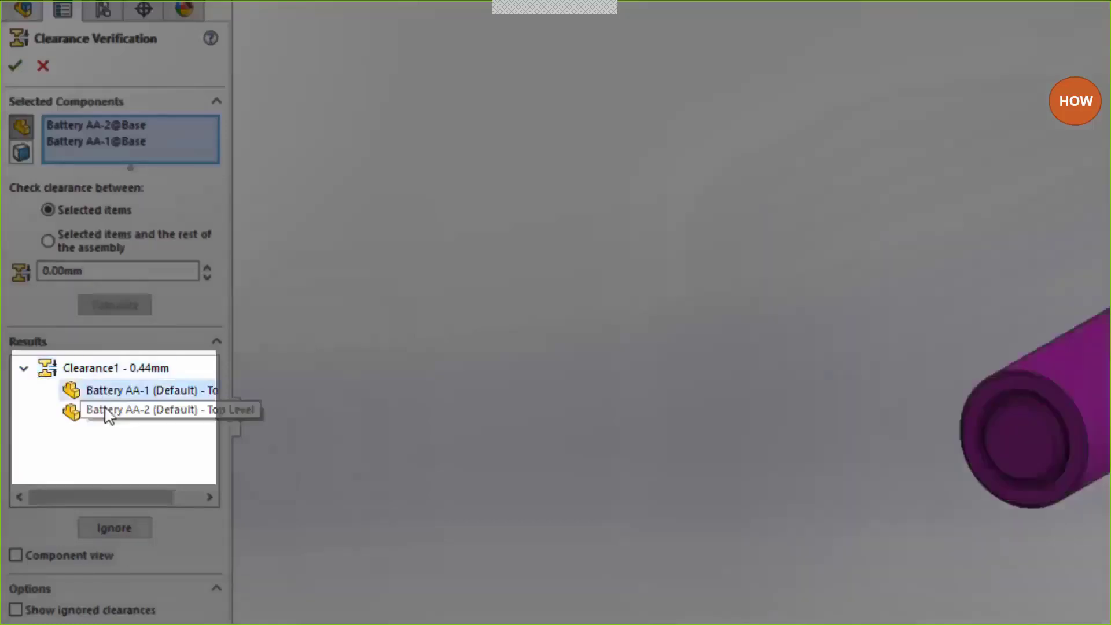
click(108, 367)
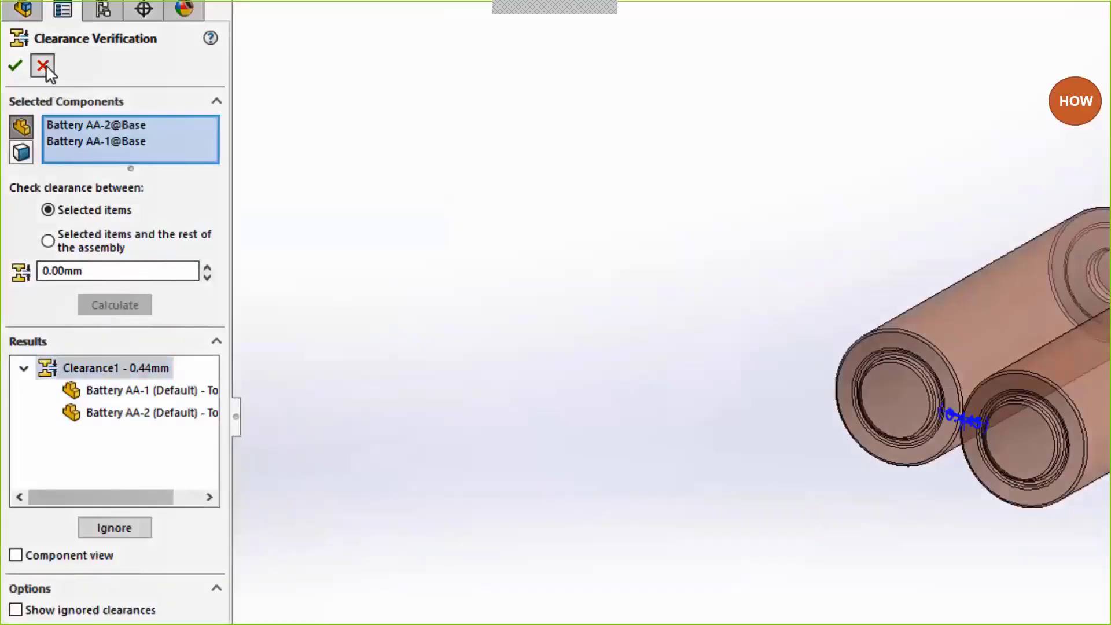
click(43, 65)
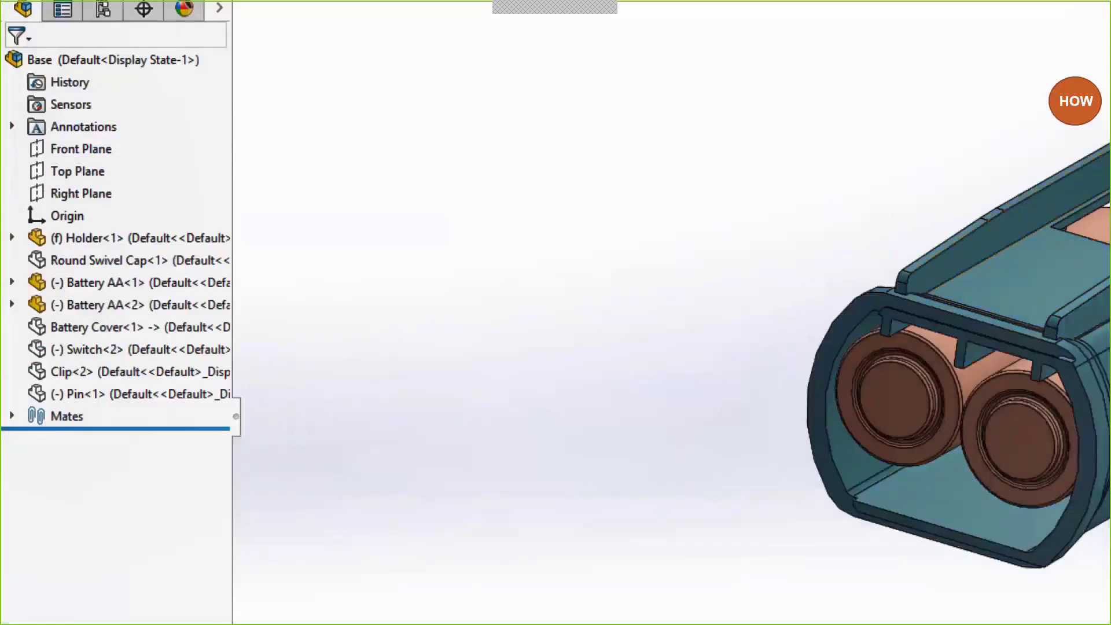
Calculate the clearances among the Holder and both AA batteries, and view the second and third results in the model.
click(919, 325)
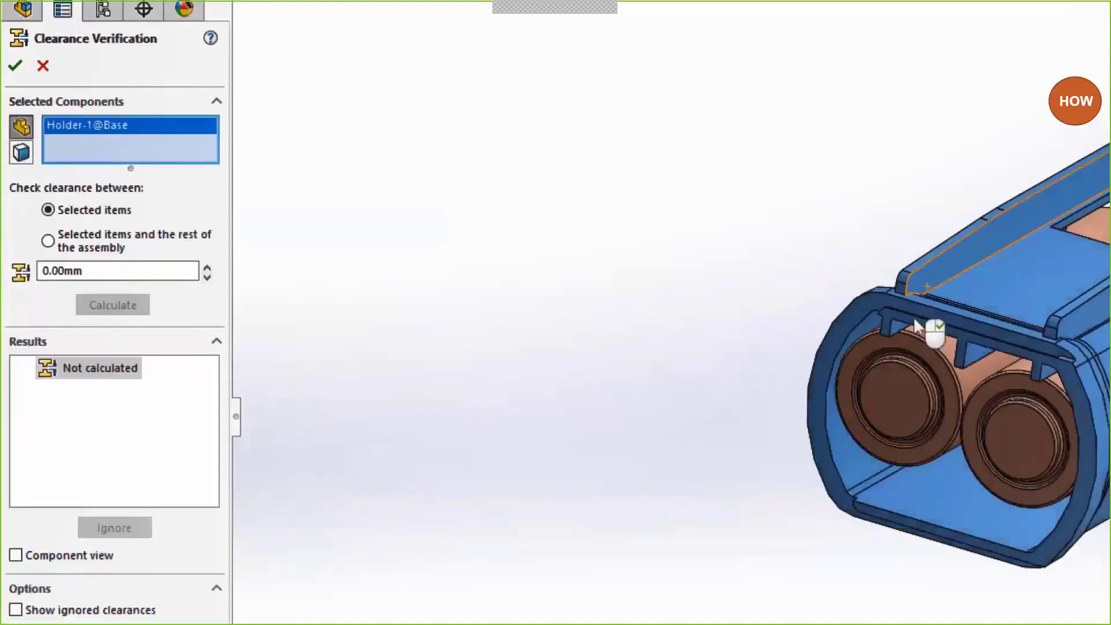
click(905, 379)
click(1033, 438)
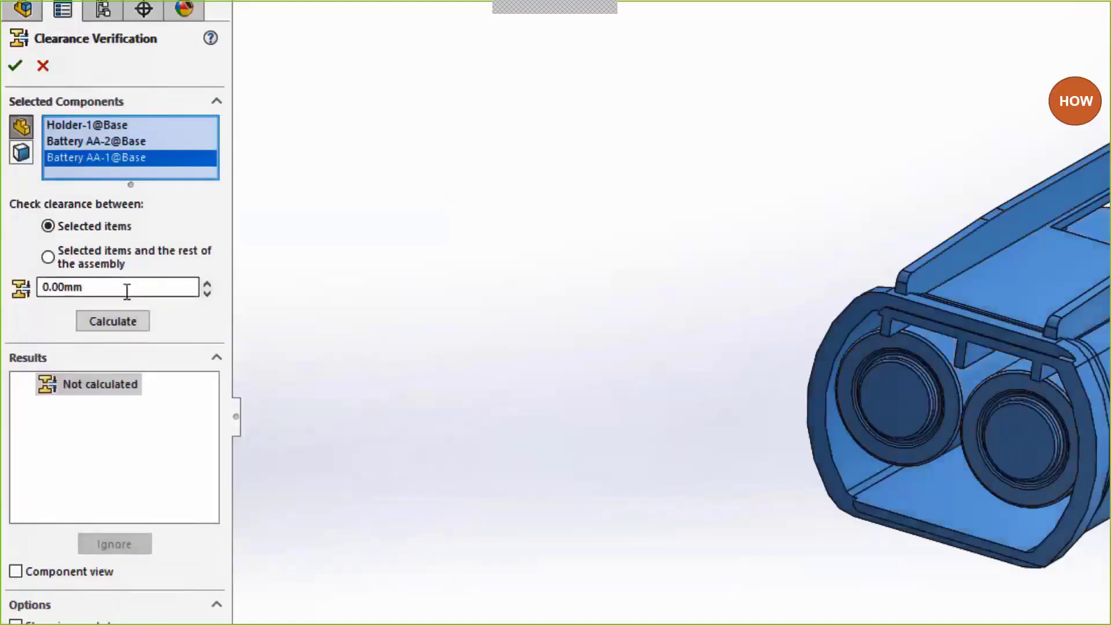
click(113, 322)
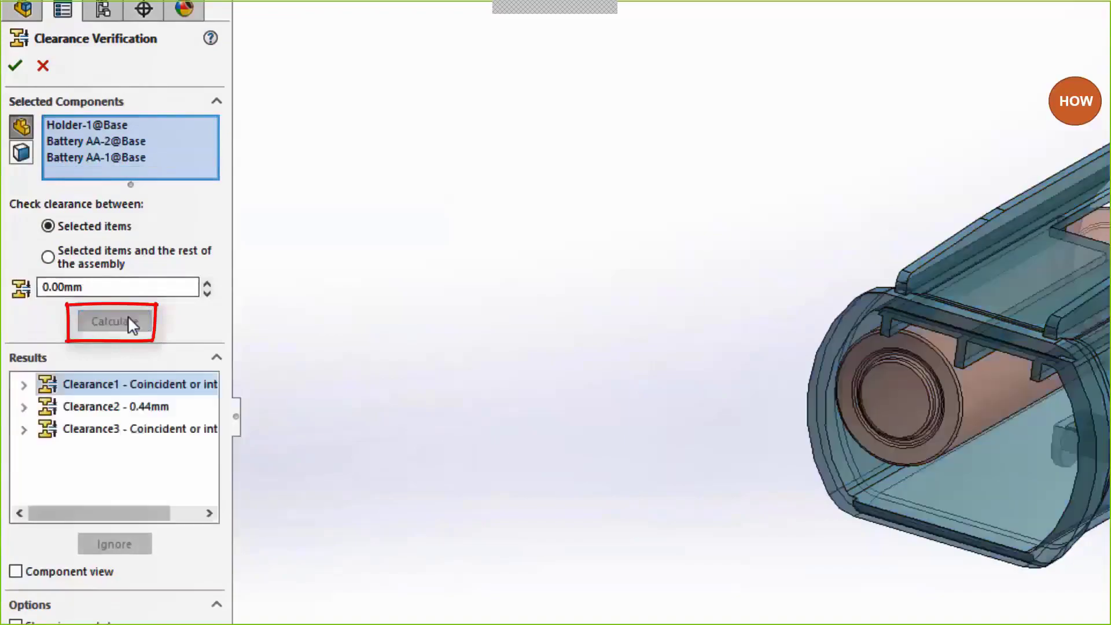
click(107, 407)
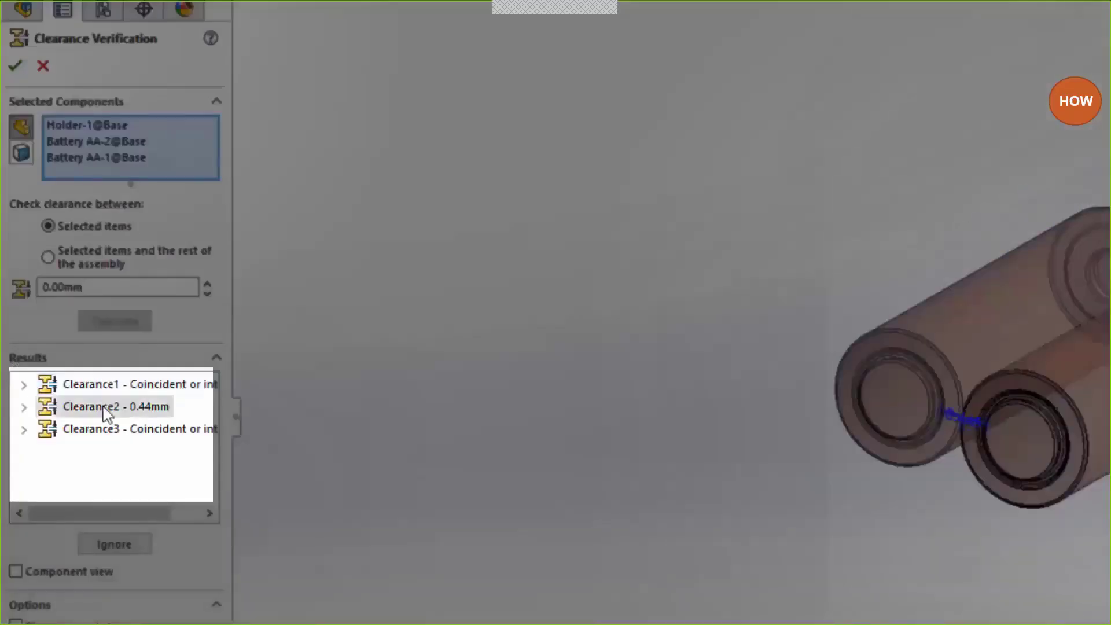
click(108, 435)
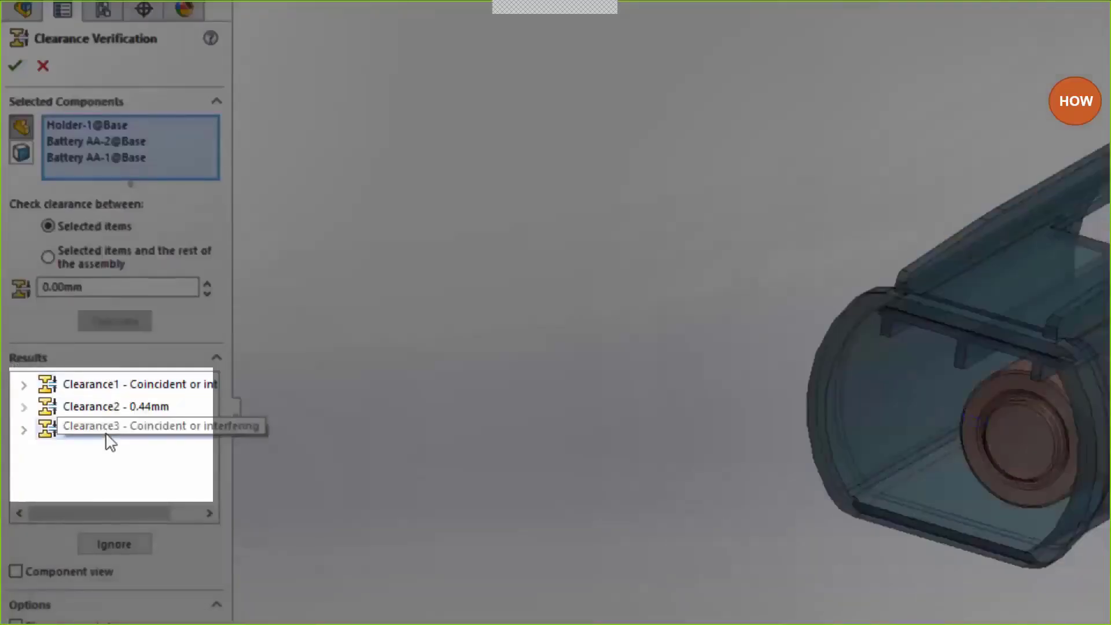
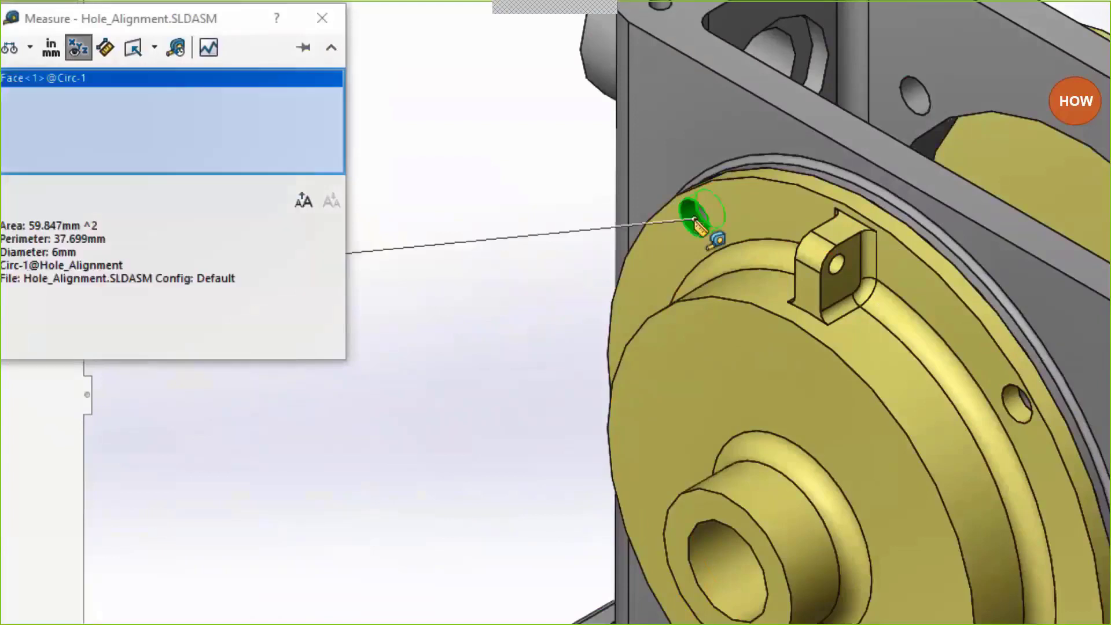
Measure between the small flange hole and the central bore of the yellow cover, showing the minimum and maximum distances.
click(715, 581)
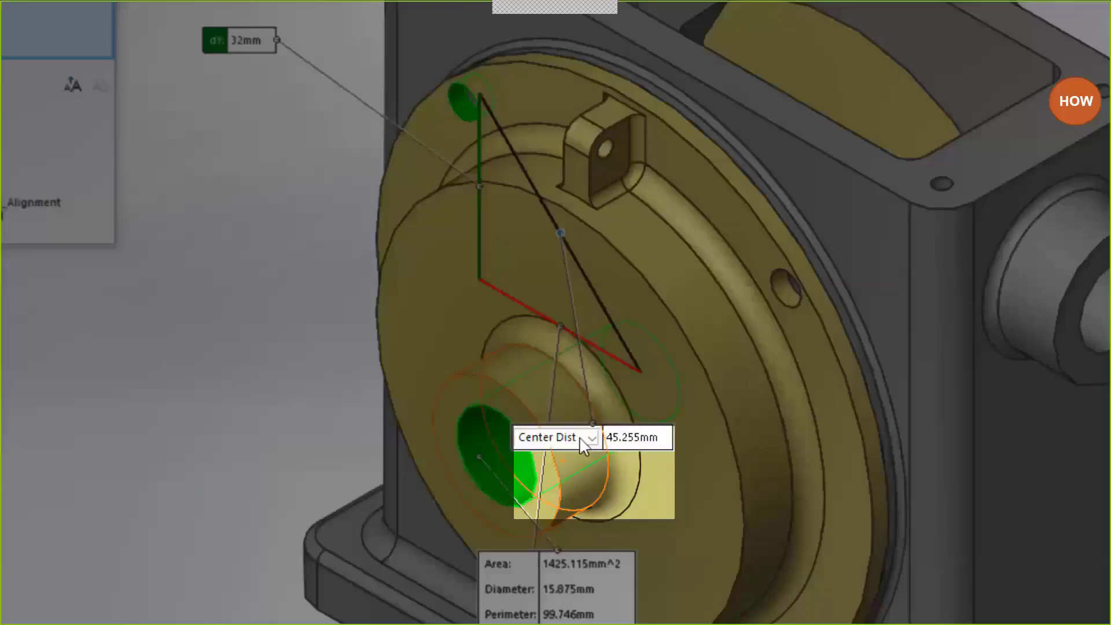
click(582, 440)
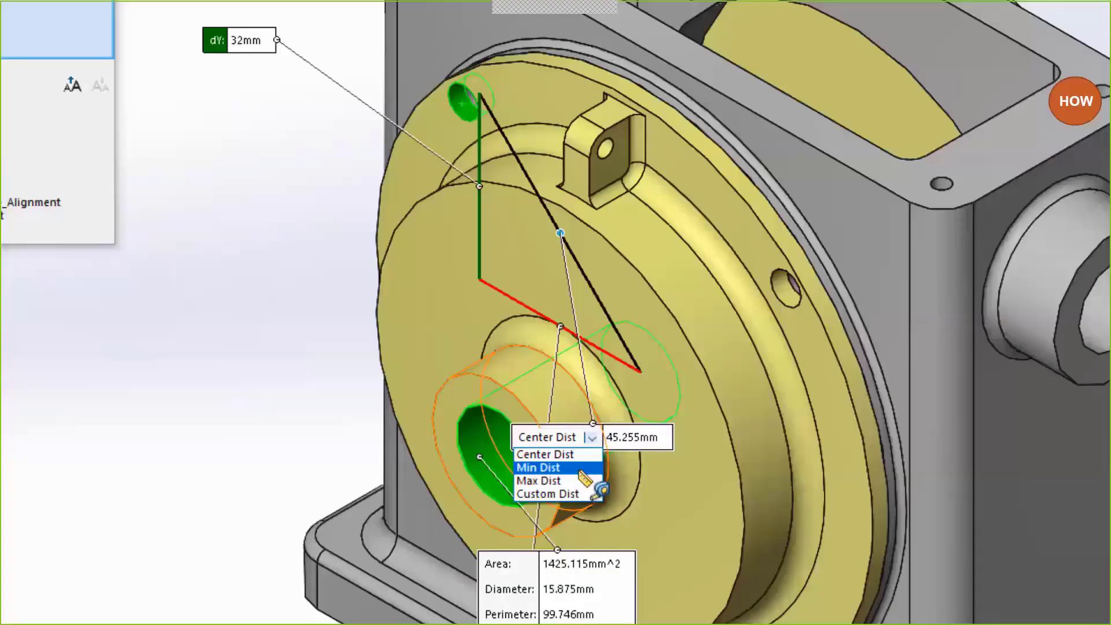
click(579, 468)
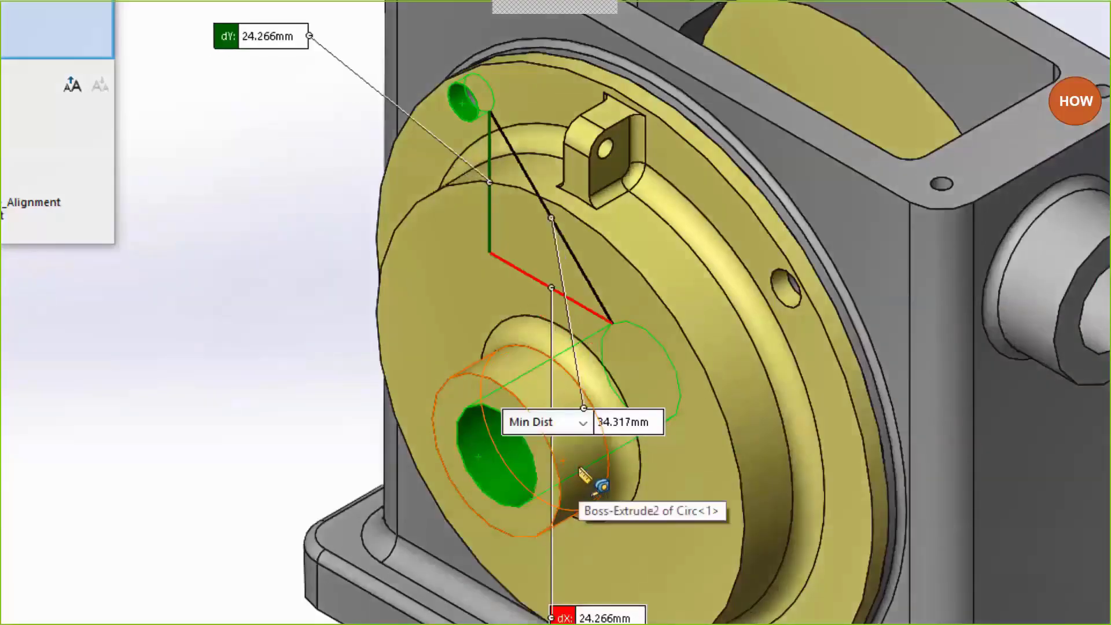
click(583, 423)
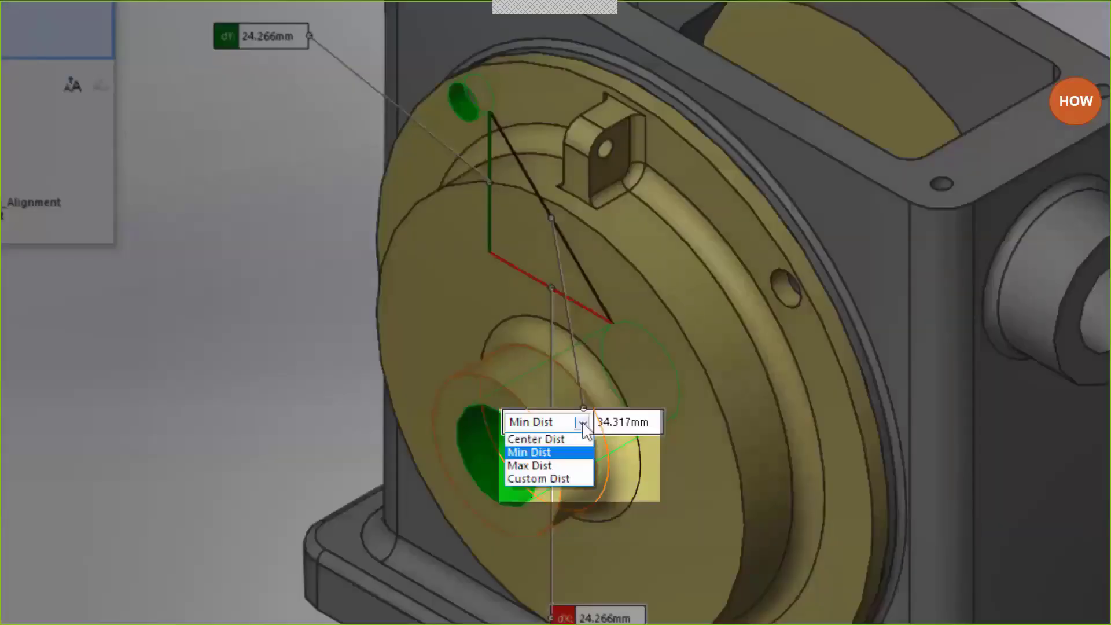
click(578, 465)
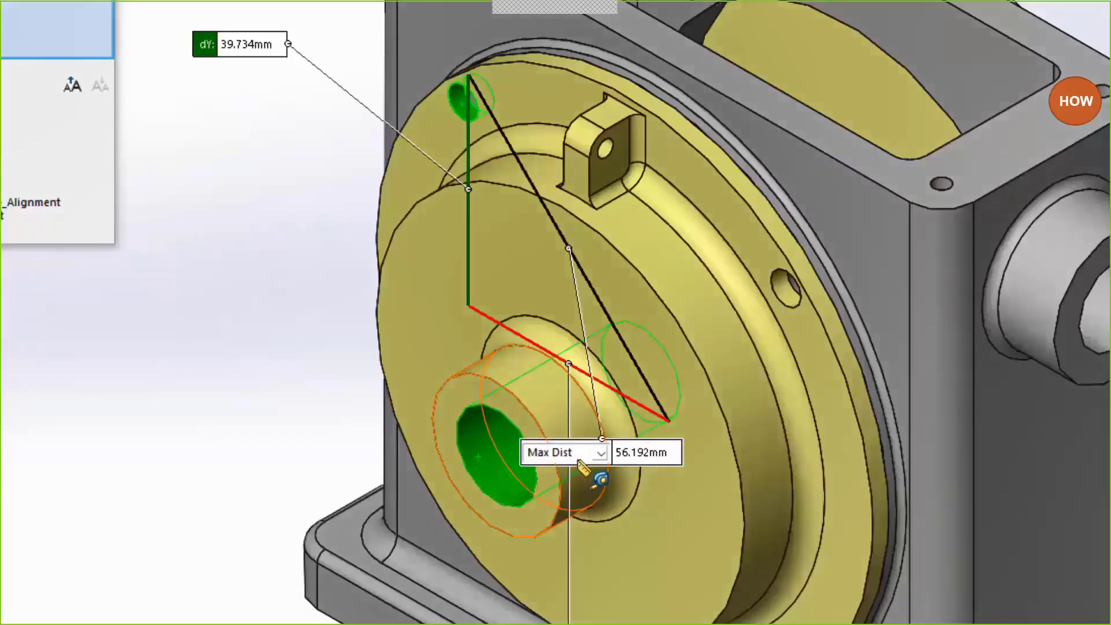
Switch the hole-to-bore measurement to custom distance, return it to center distance and check the available arc and circle distance options.
click(594, 456)
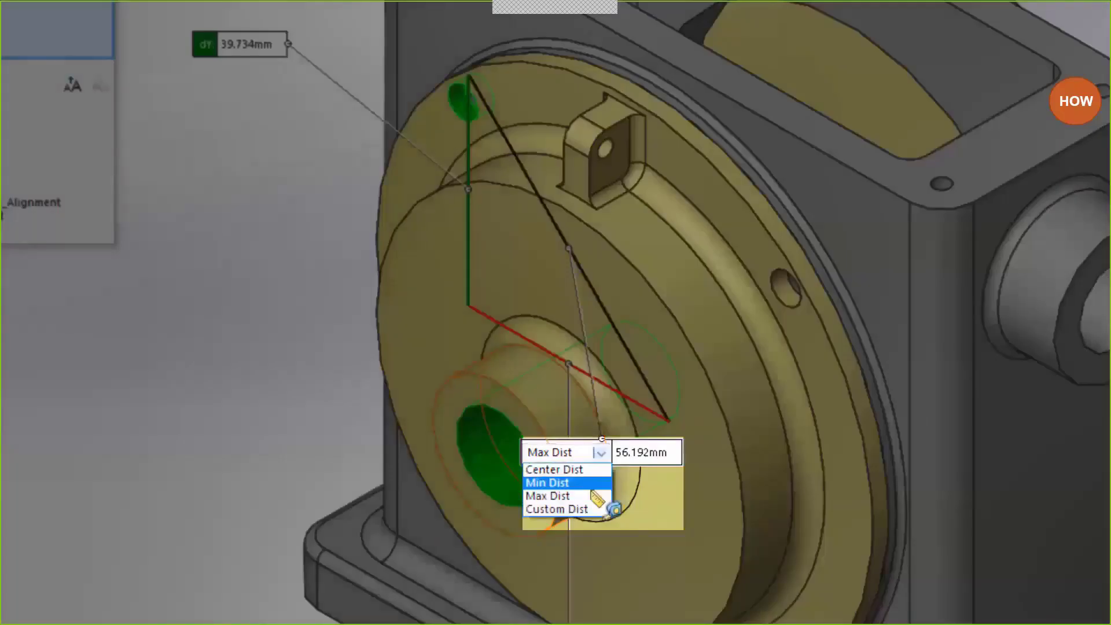
click(591, 508)
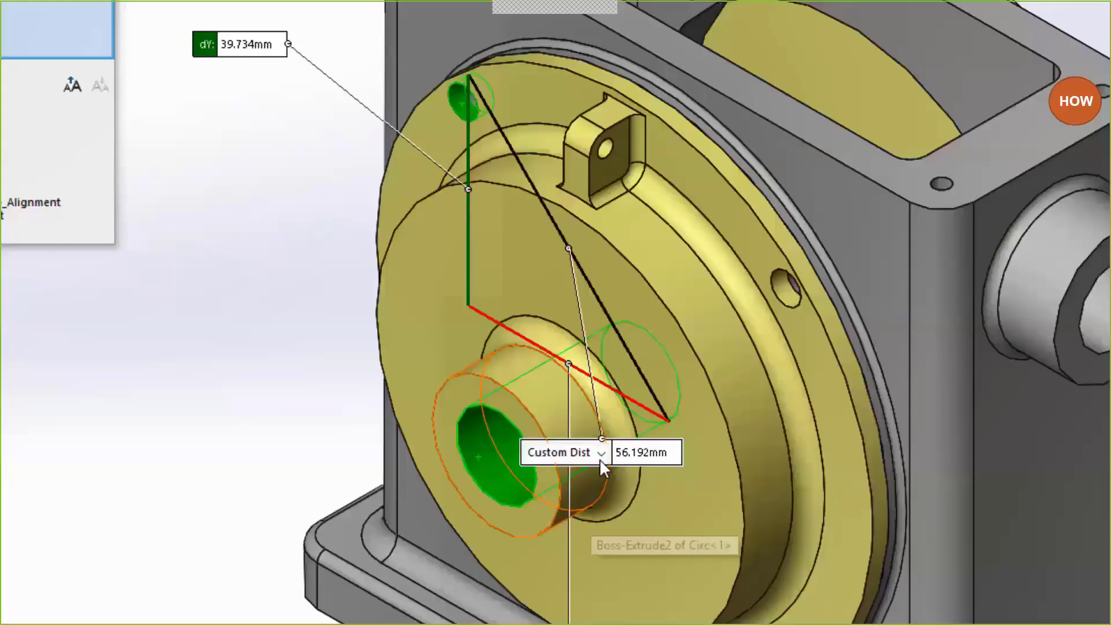
click(600, 455)
click(599, 470)
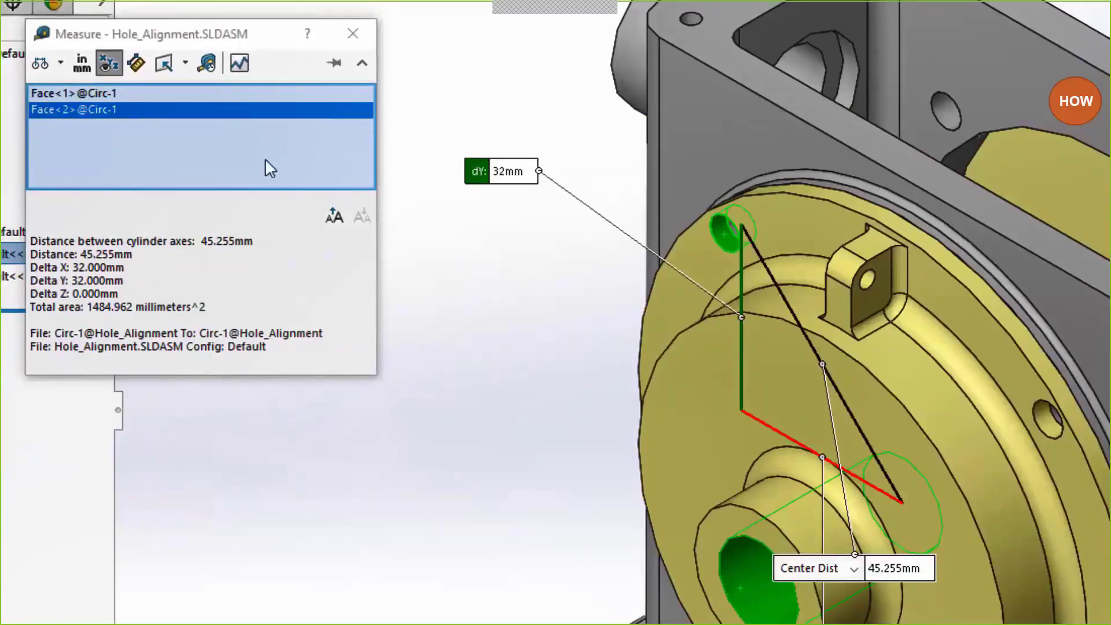
click(61, 61)
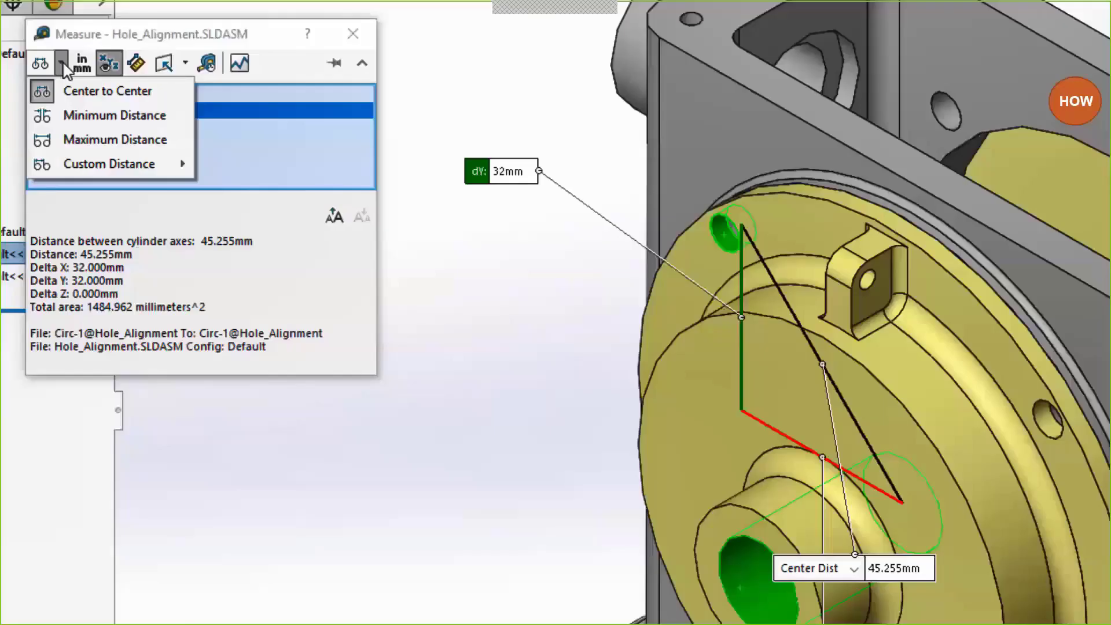
click(245, 154)
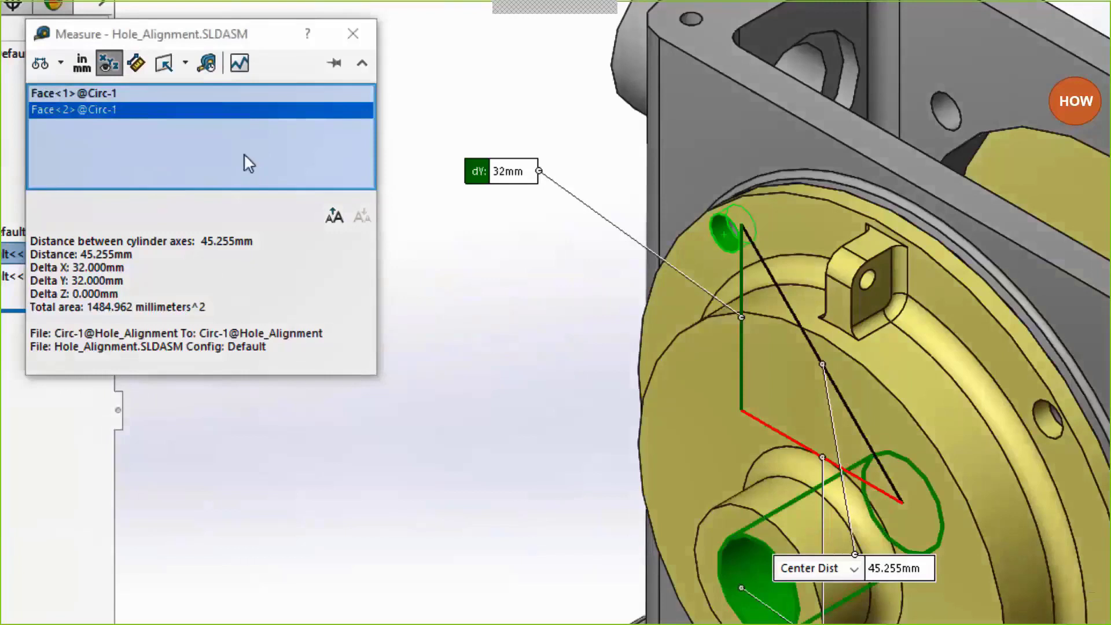
Configure the measurement units with custom settings as decimal inches with 2 decimal places.
click(95, 77)
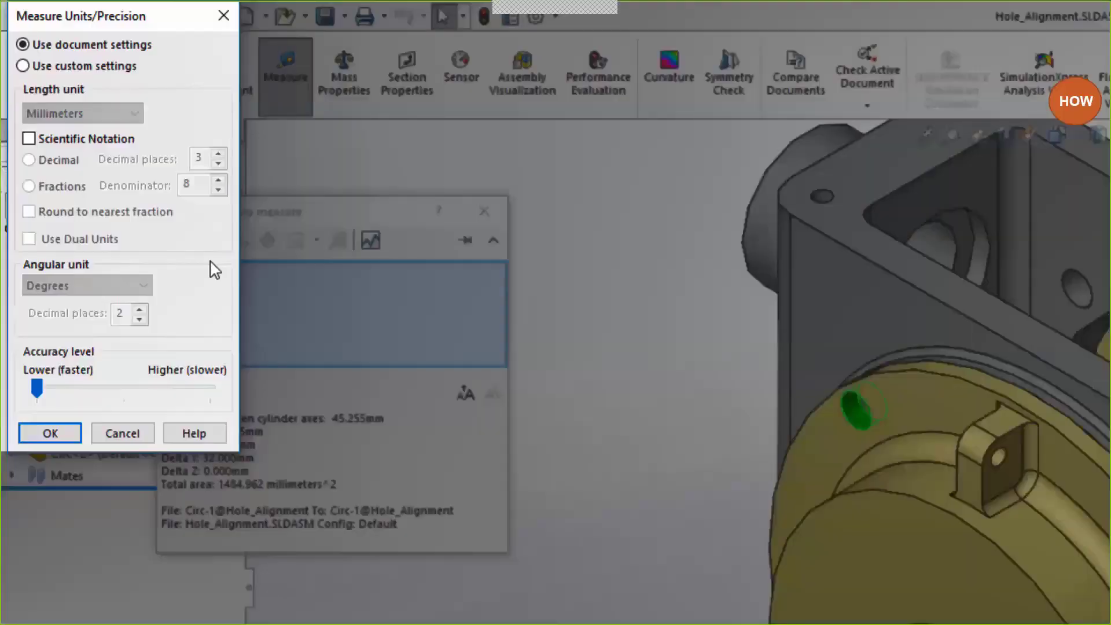
click(23, 66)
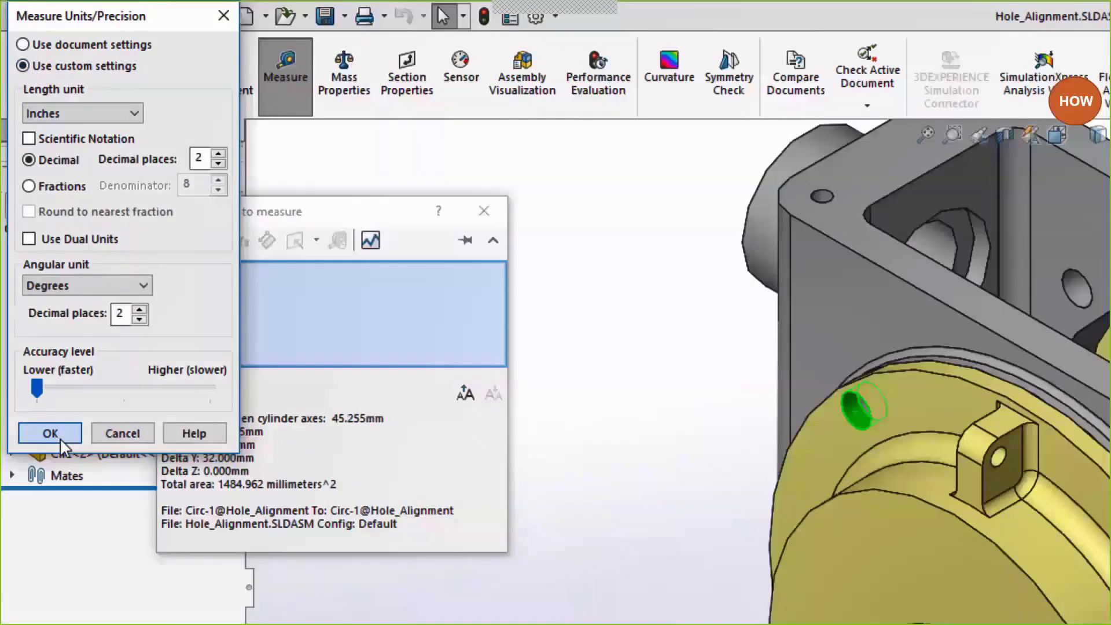
click(50, 434)
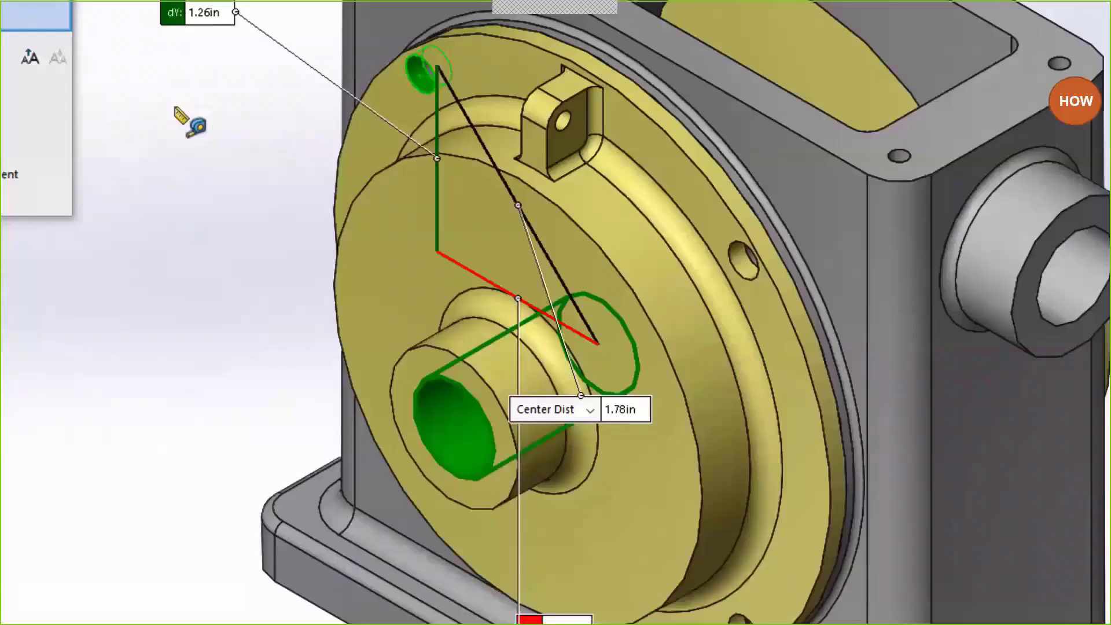
Clear the measured selections and hide the yellow circular cover on the front of the housing.
click(707, 529)
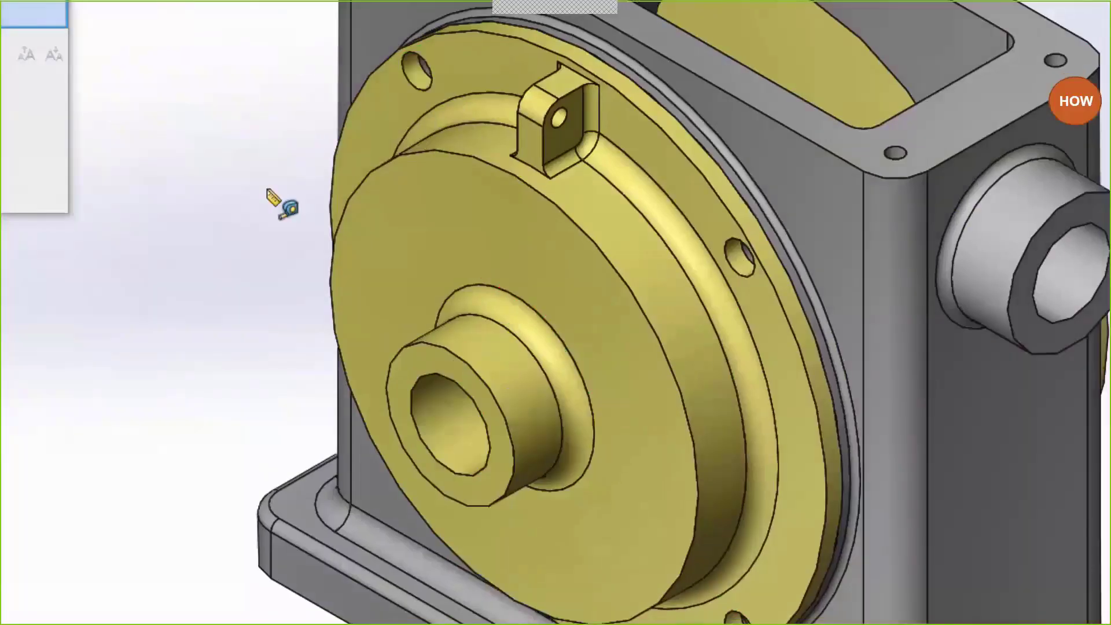
right_click(397, 267)
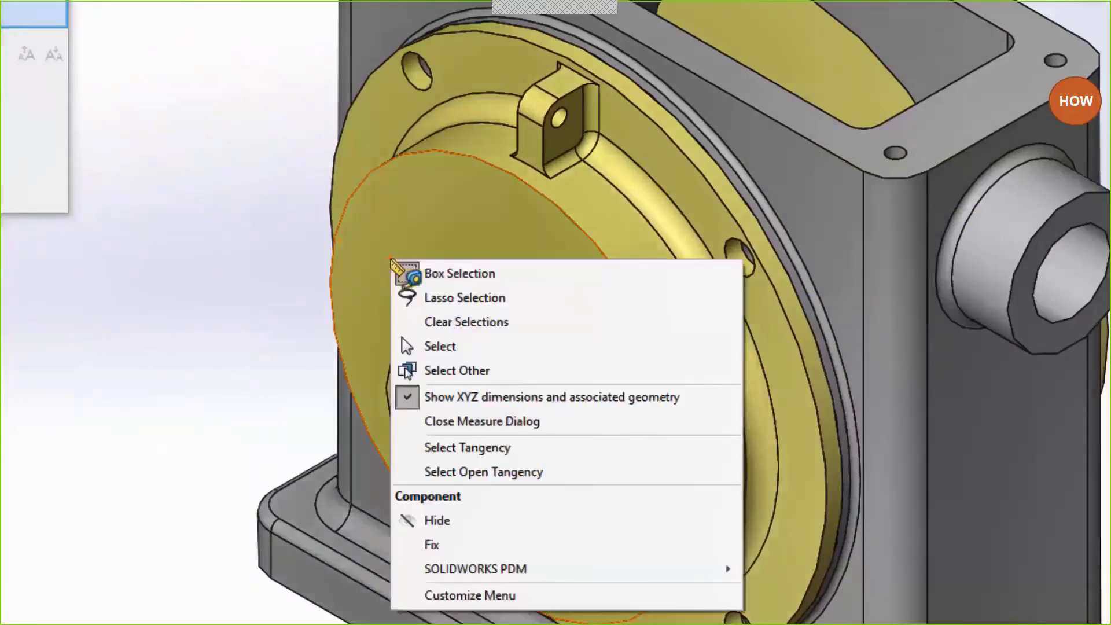
click(442, 520)
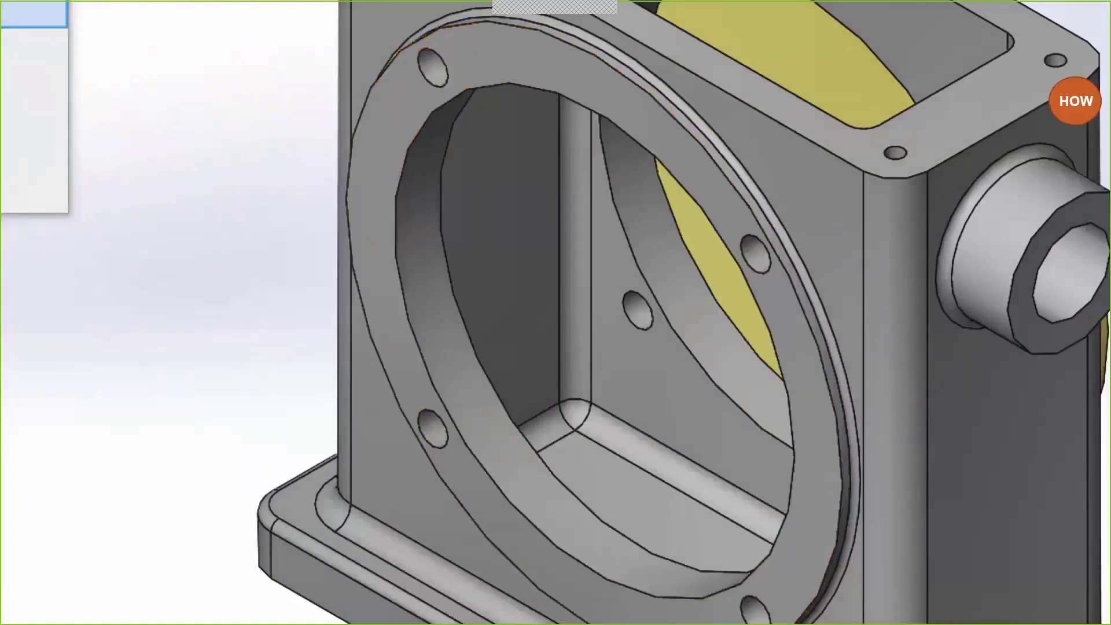
Measure between the upper small flange hole and the large front bore of the housing, then clear the selections.
click(437, 71)
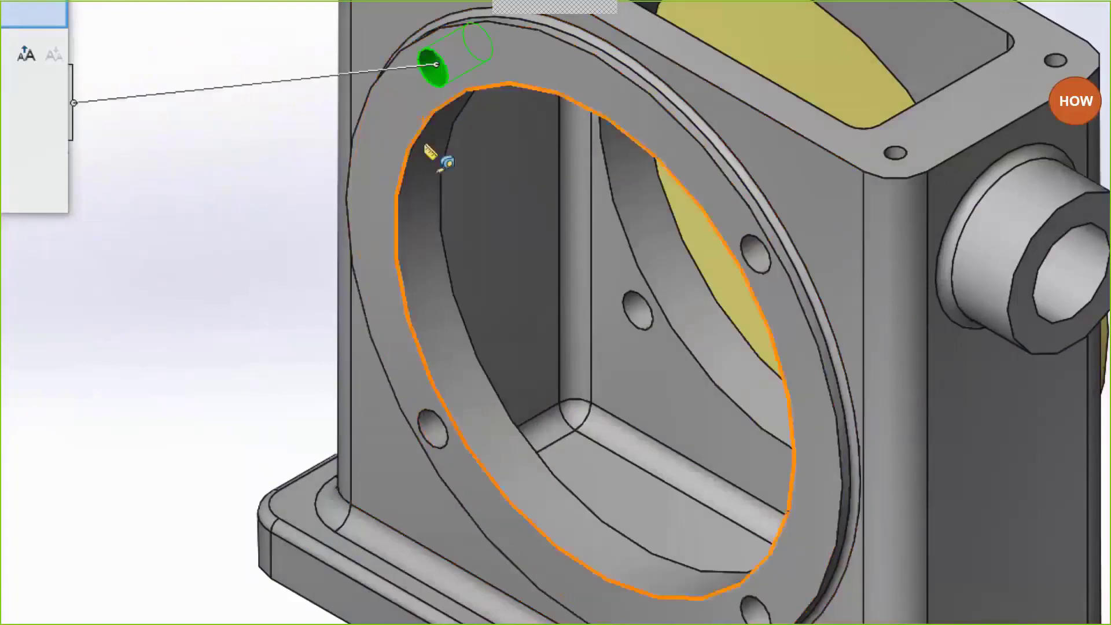
click(431, 160)
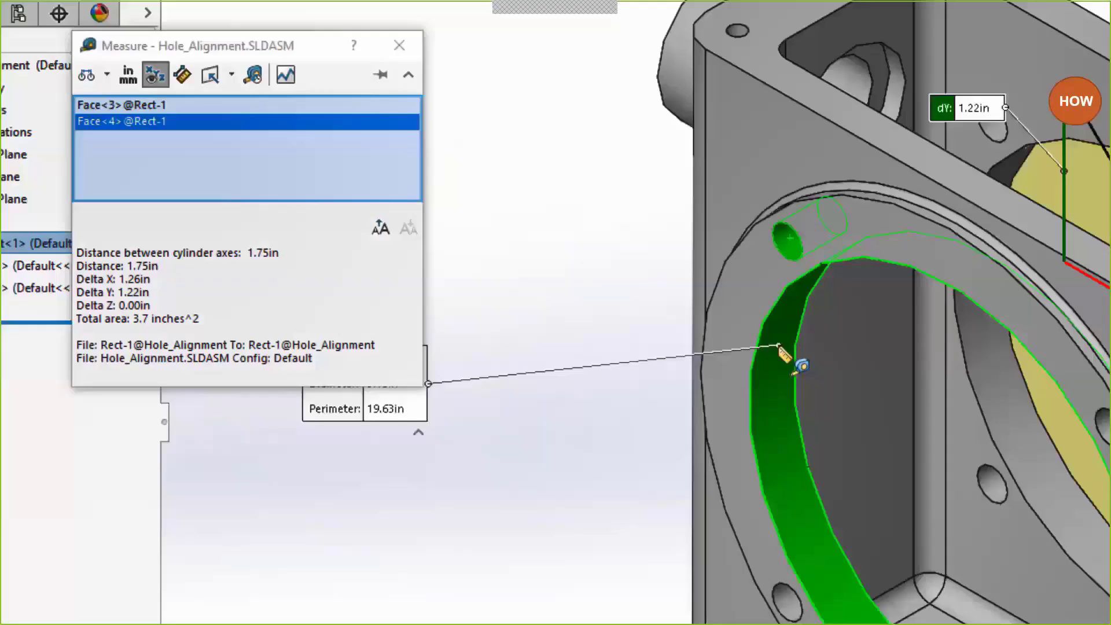
click(608, 243)
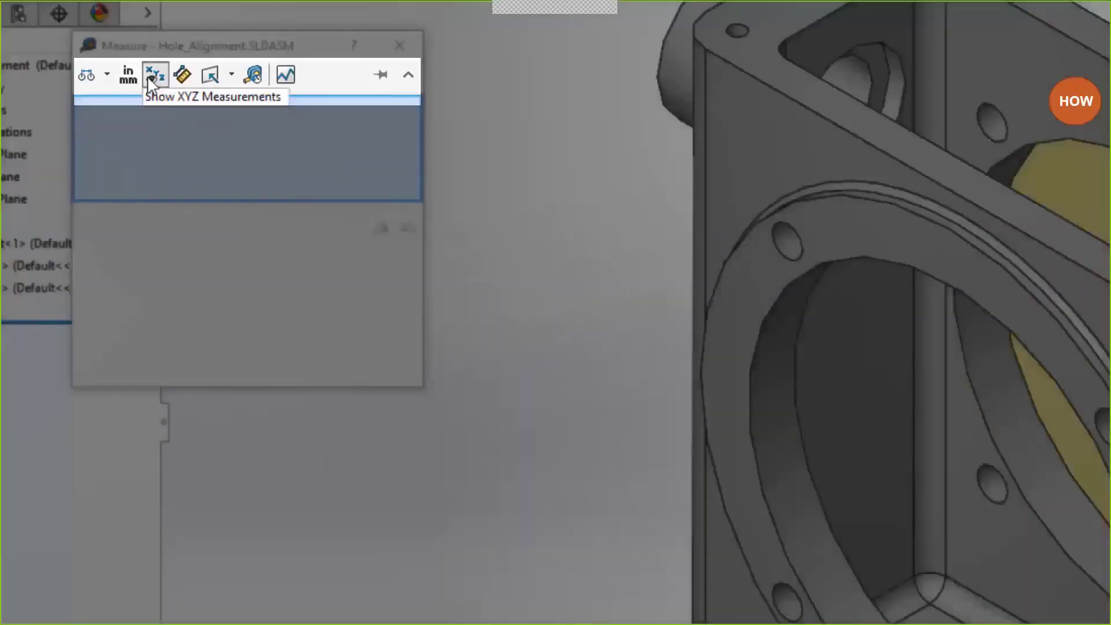
click(150, 80)
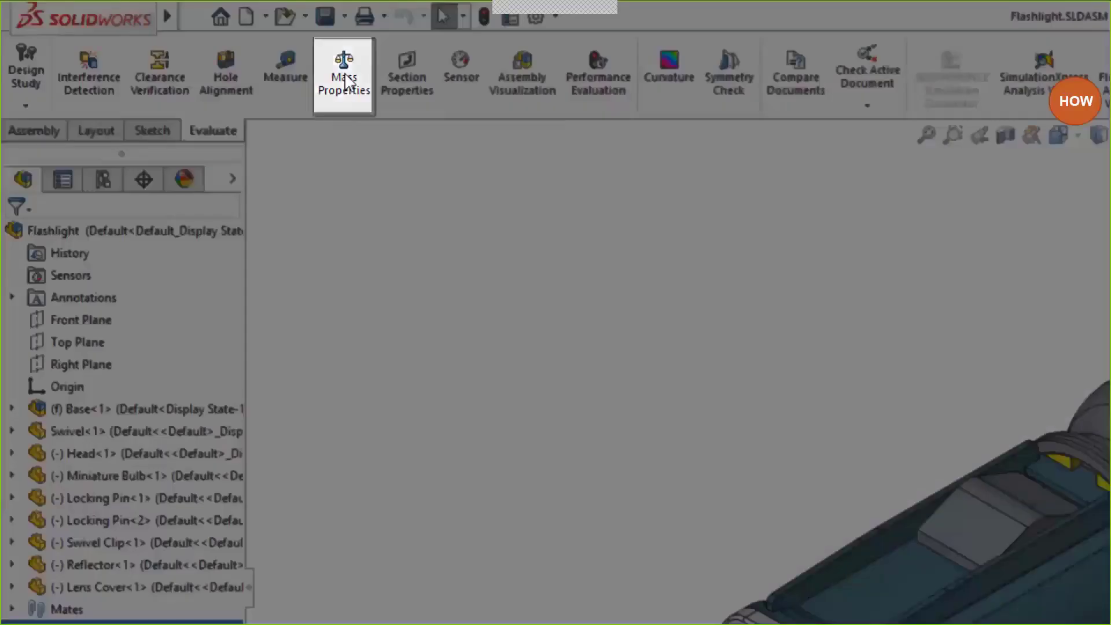
Calculate the mass properties of the Flashlight assembly and examine its mass.
click(345, 75)
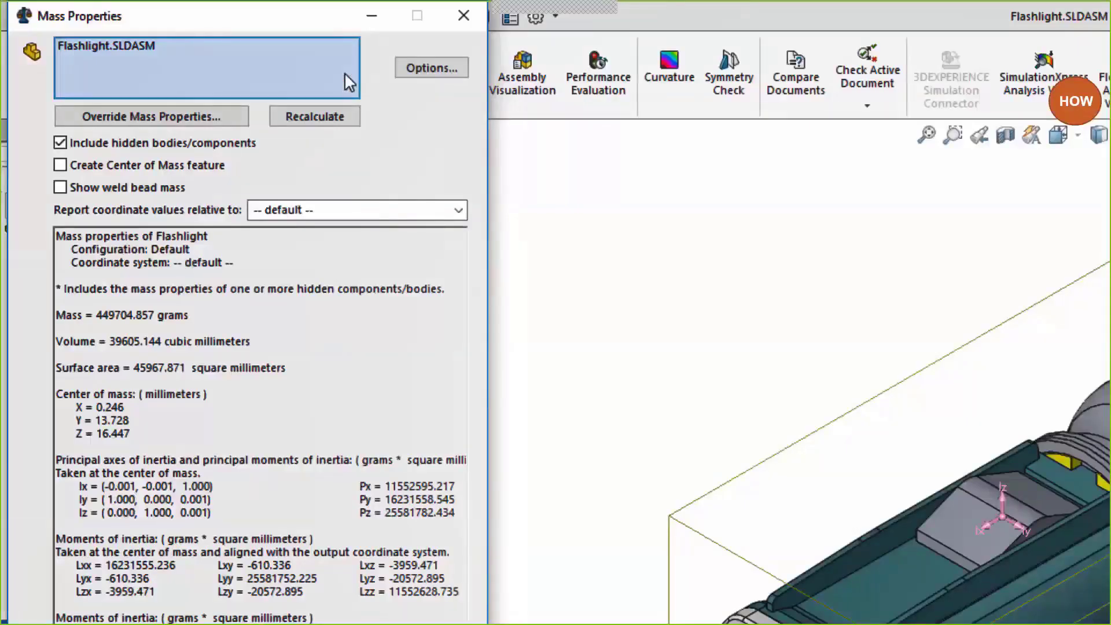
drag(204, 316, 98, 318)
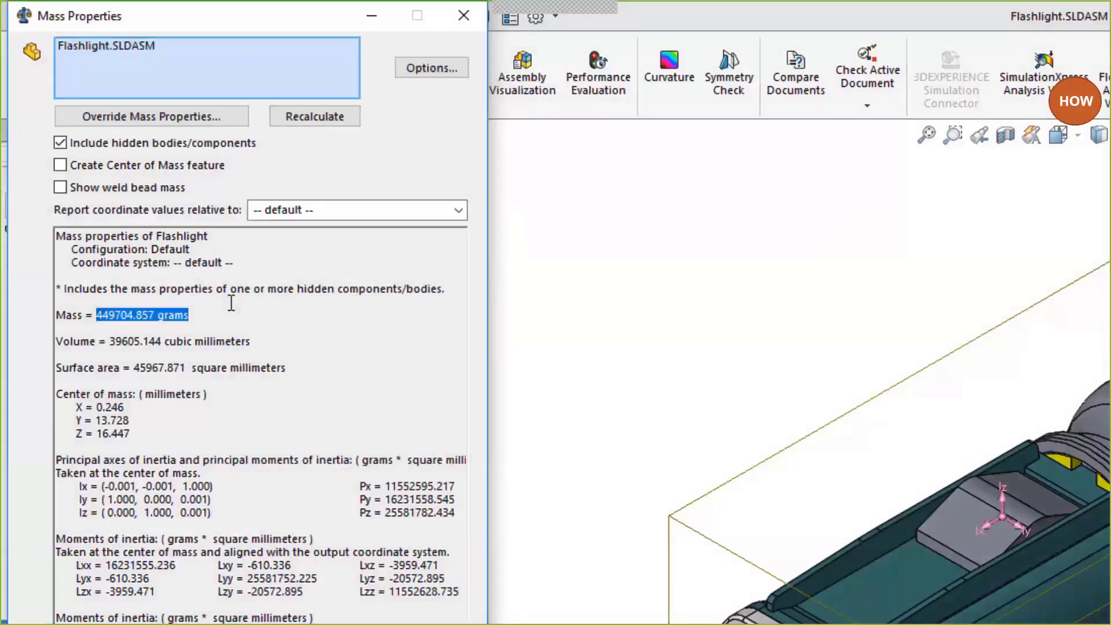
click(231, 302)
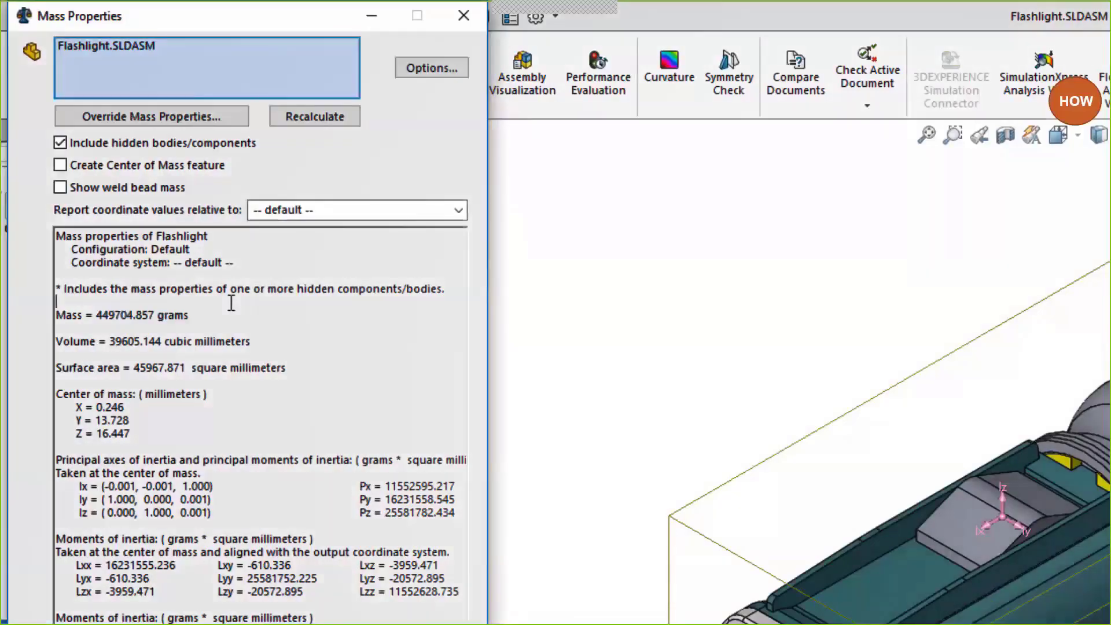
Switch the mass property units to custom settings with mass in pounds.
click(431, 67)
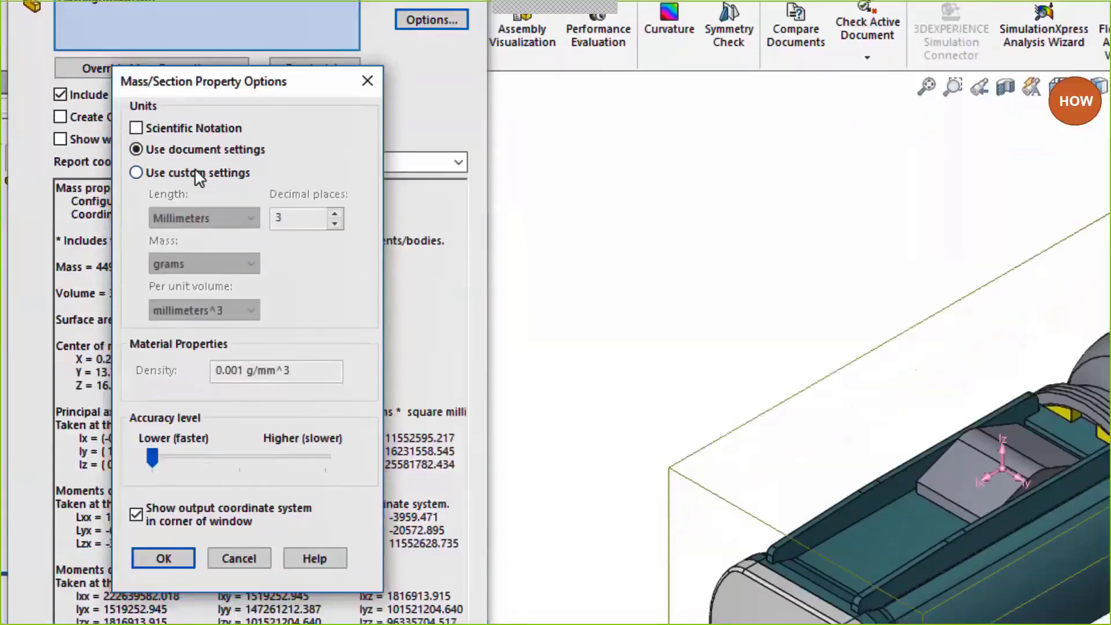
click(197, 174)
click(220, 264)
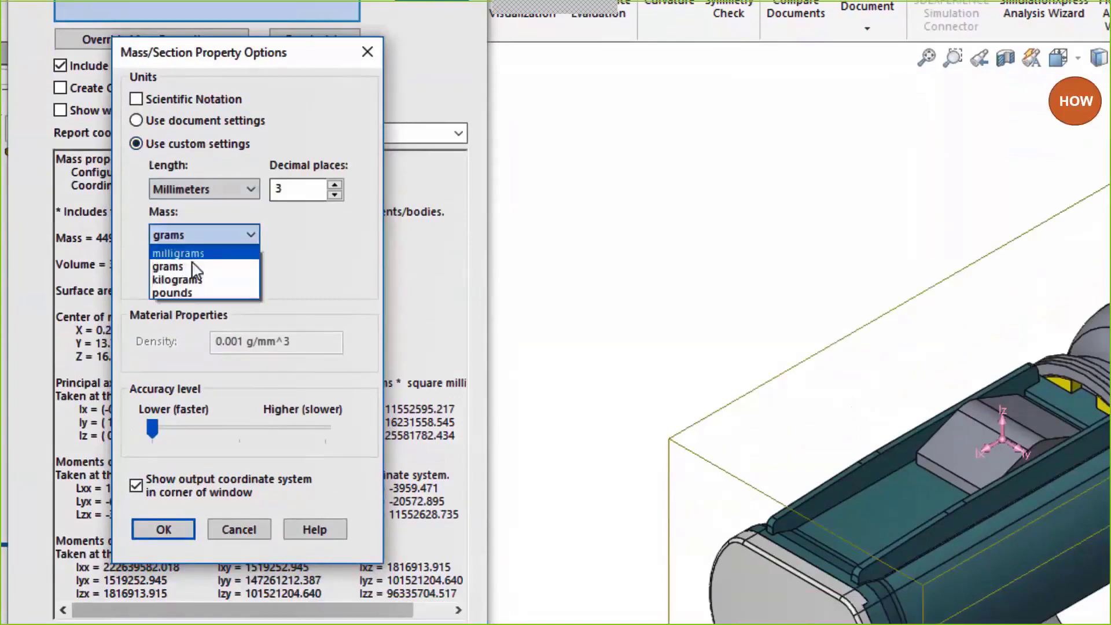
click(195, 293)
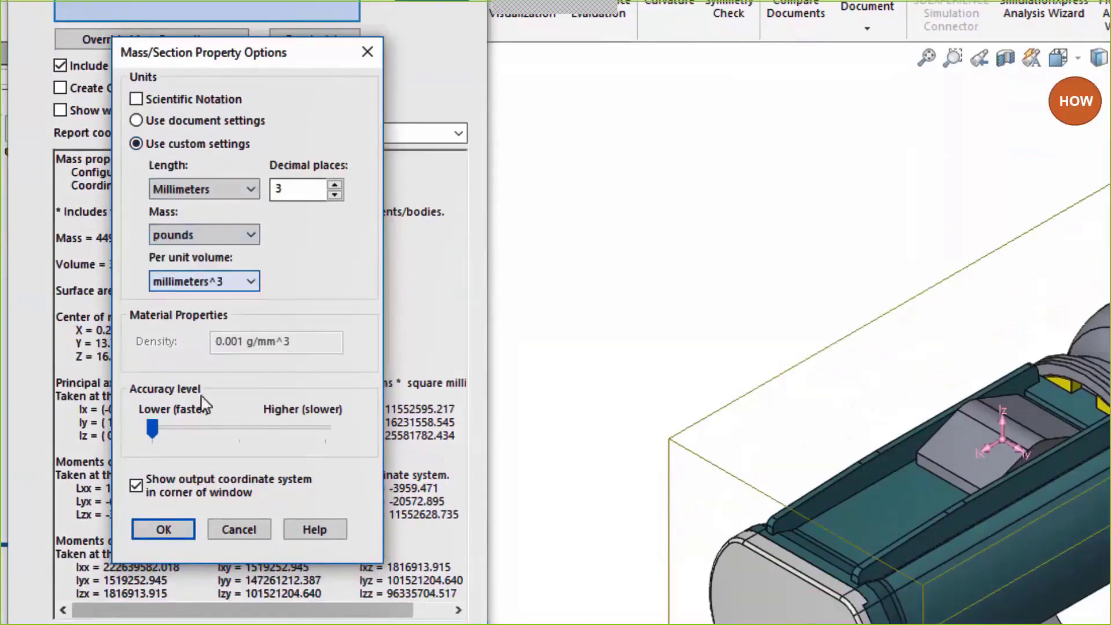
click(166, 529)
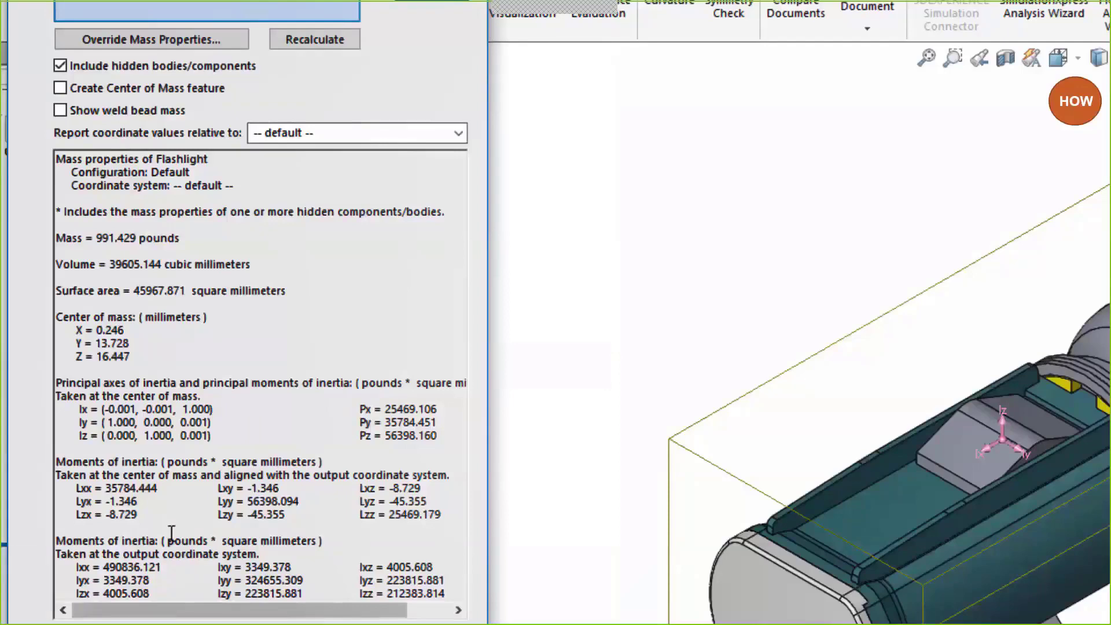
Examine the center of mass coordinates and its location on the flashlight, then close the mass properties.
double_click(139, 344)
click(139, 355)
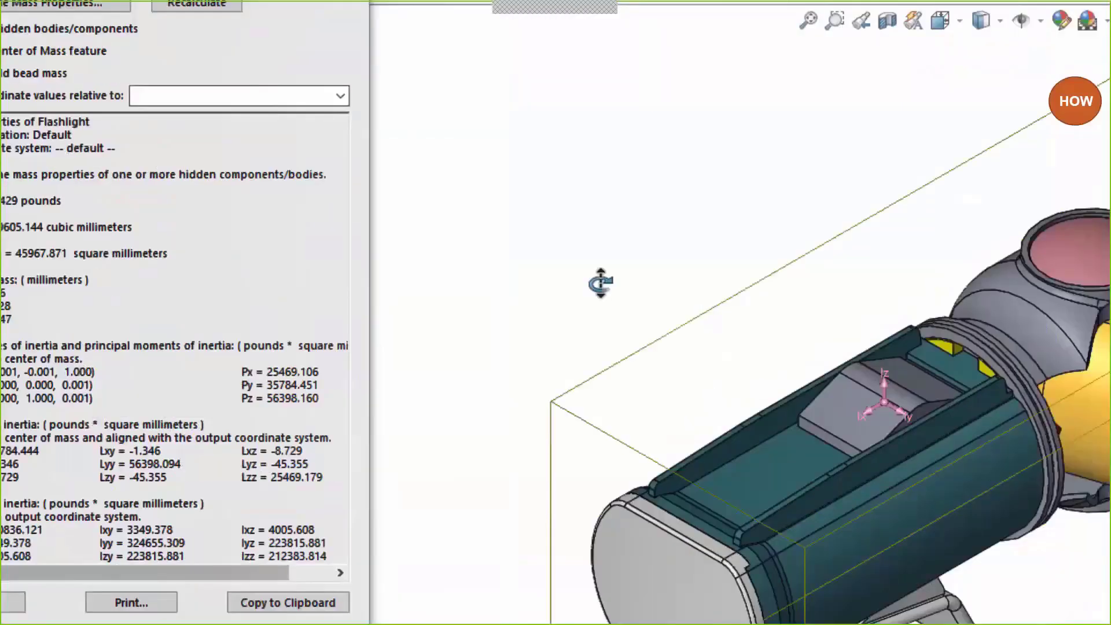
middle_drag(600, 280, 261, 248)
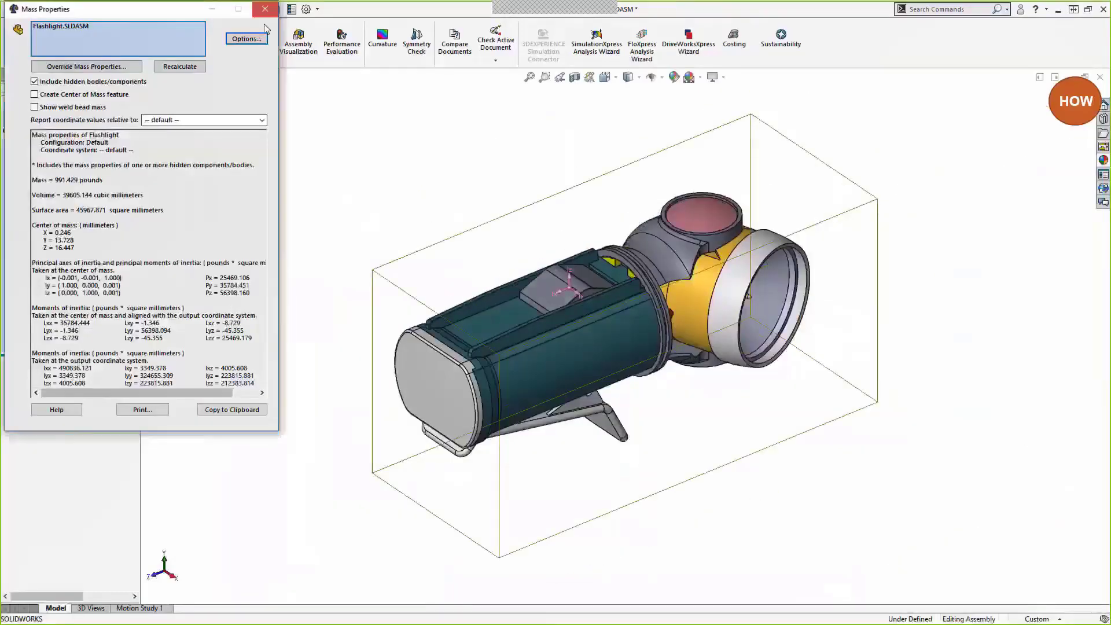
click(265, 9)
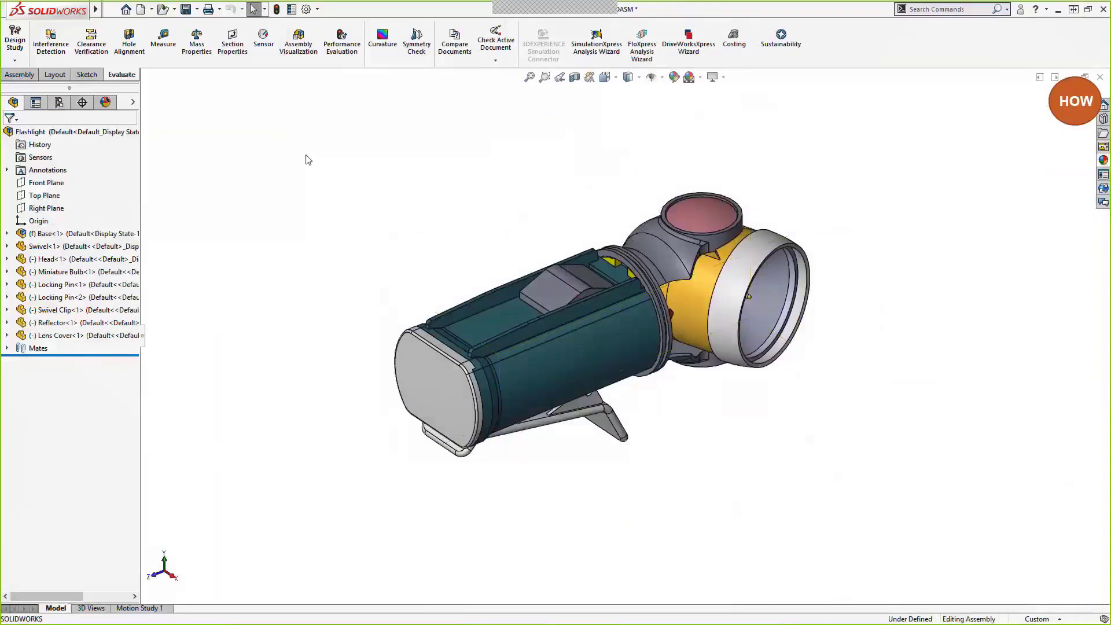
Open the Switch part from the flashlight assembly and check its density in the document's material properties.
click(556, 296)
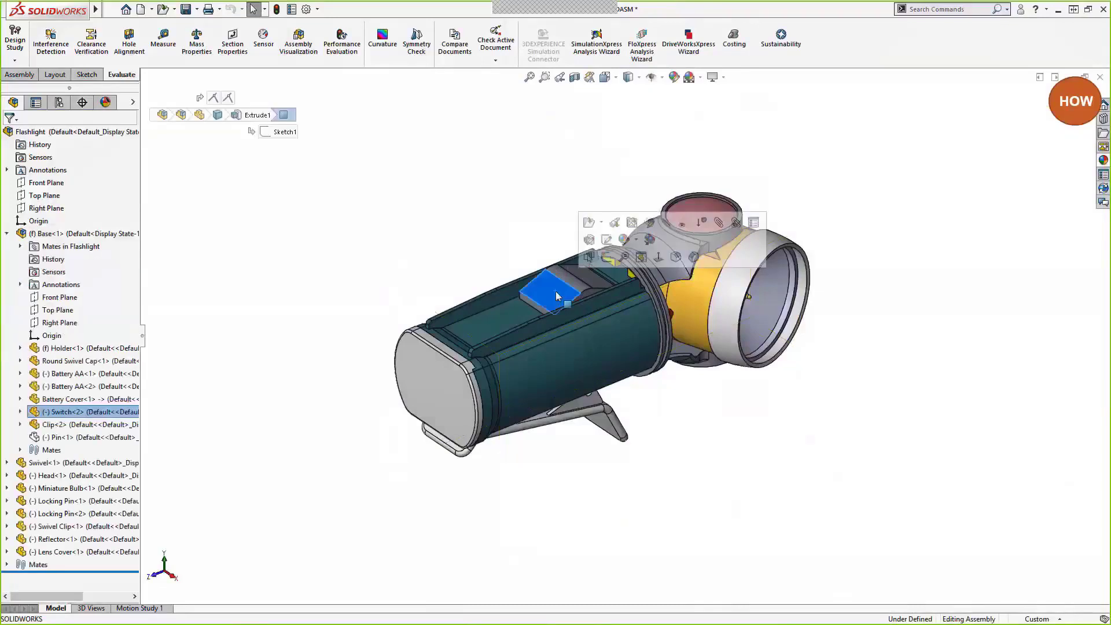
click(437, 195)
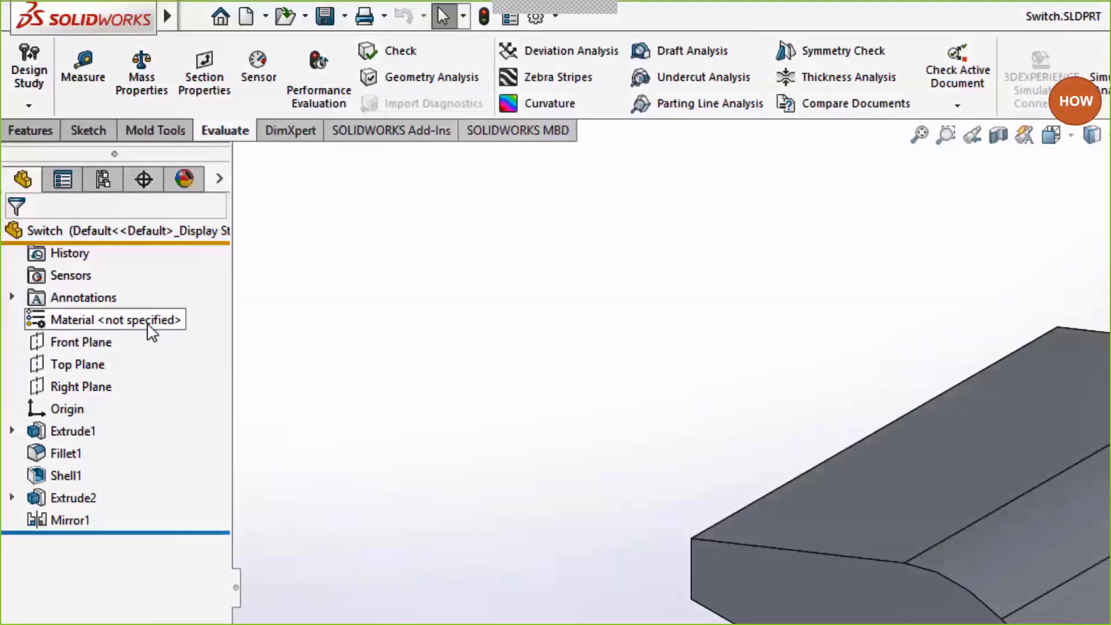
click(536, 21)
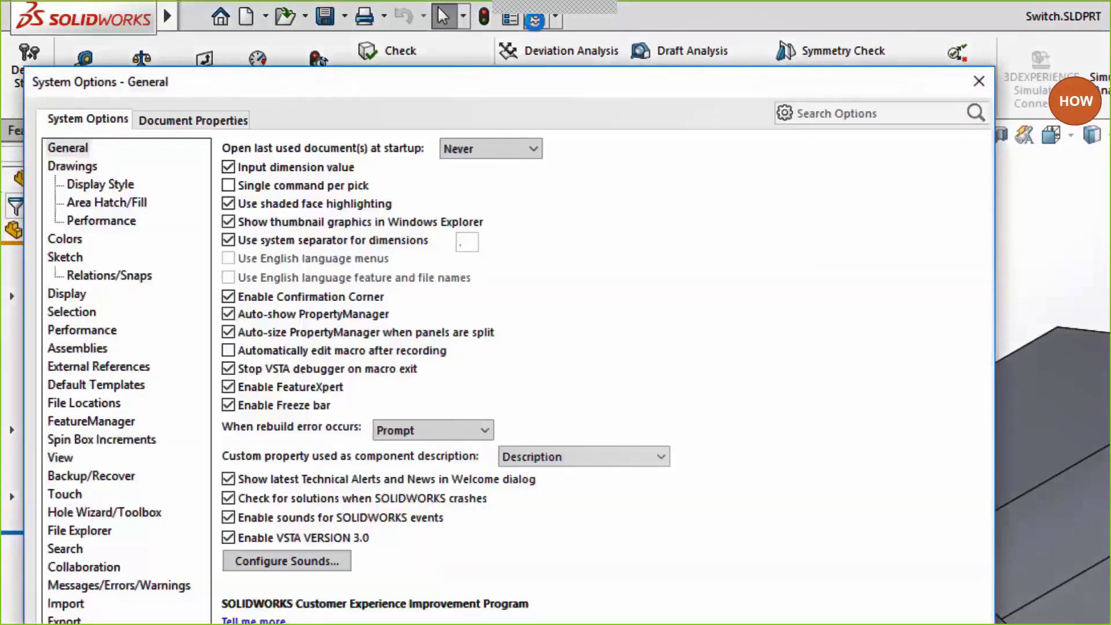
click(239, 121)
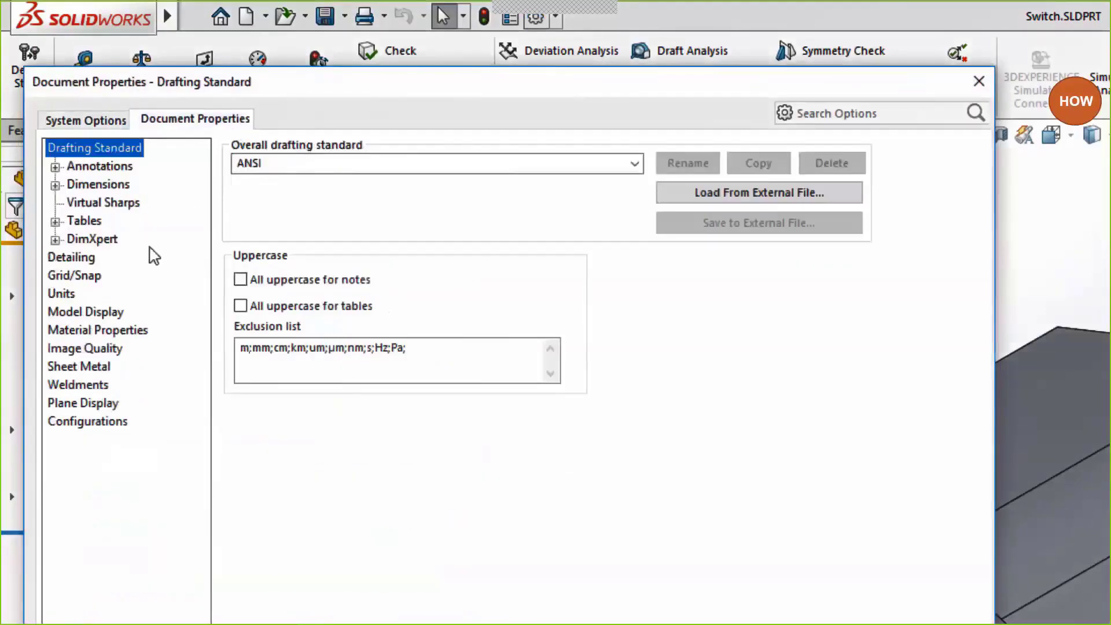
click(111, 331)
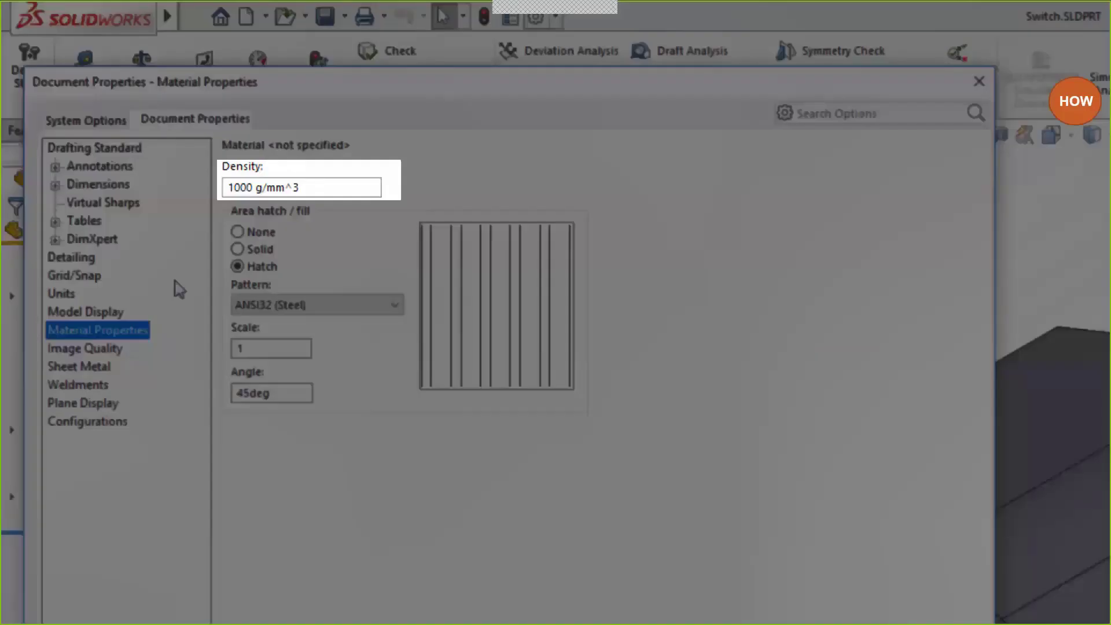
drag(233, 189, 317, 176)
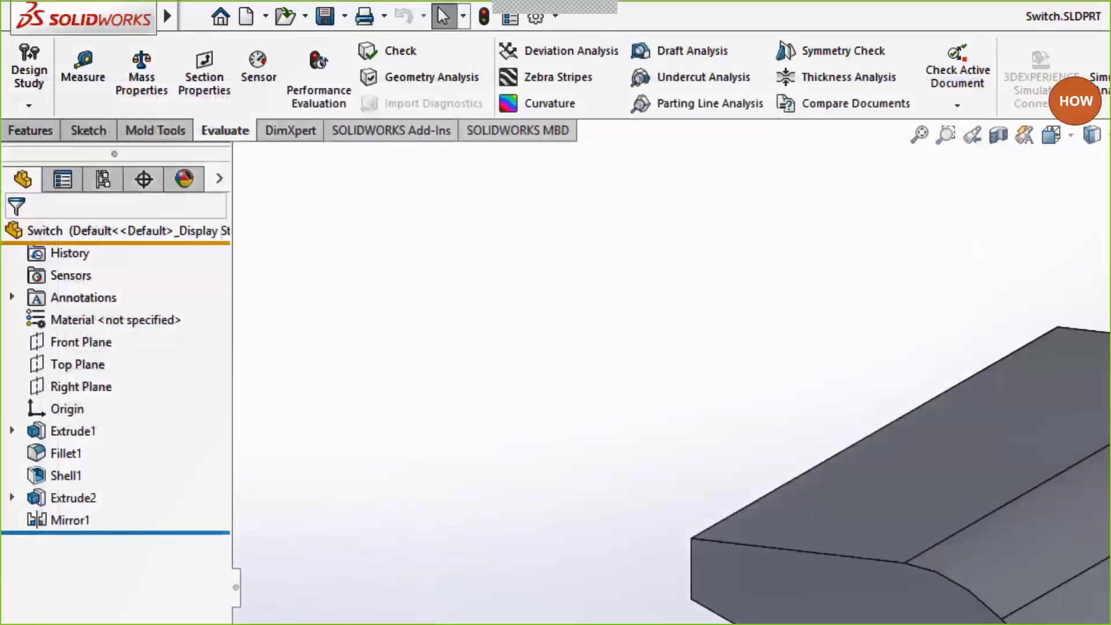
Assign the plastic ABS as the Switch part's material, reviewing its appearance and properties before applying it.
right_click(120, 321)
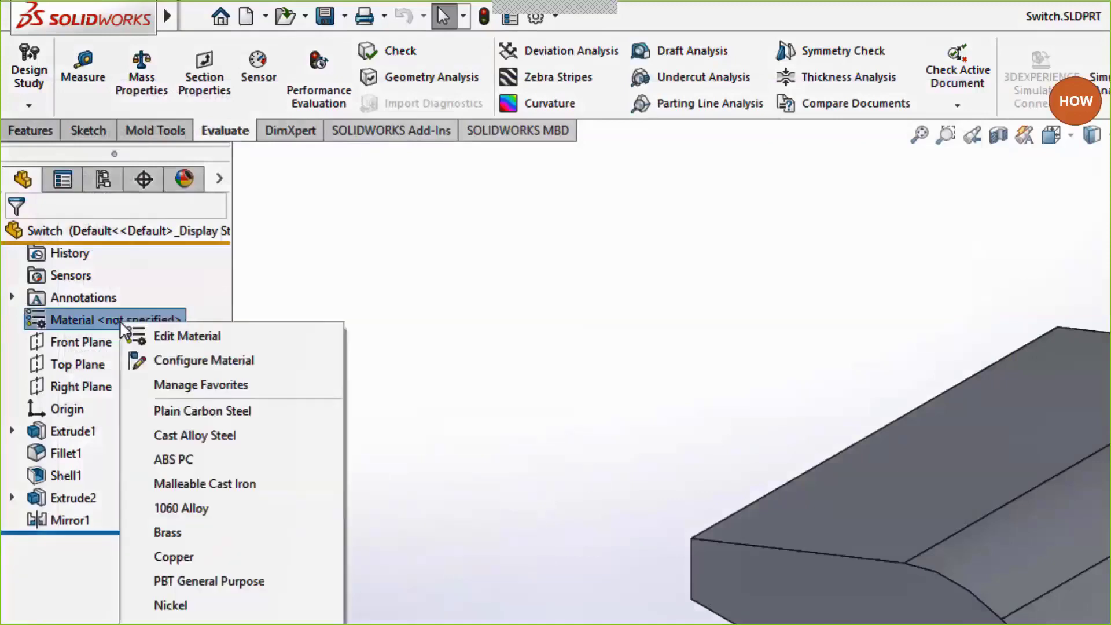
click(178, 341)
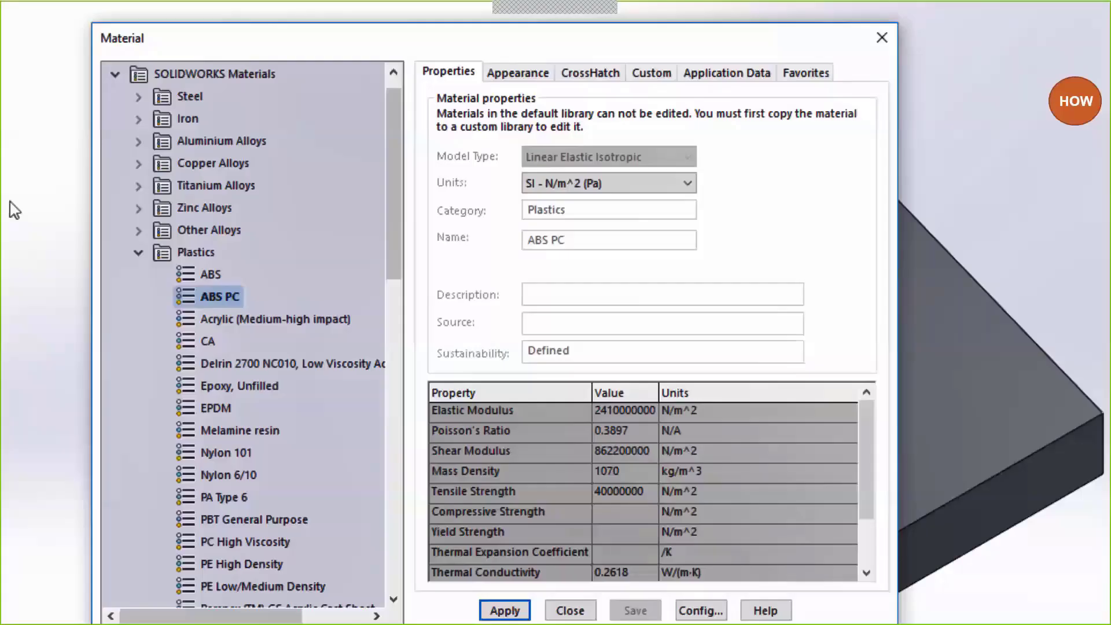
click(203, 274)
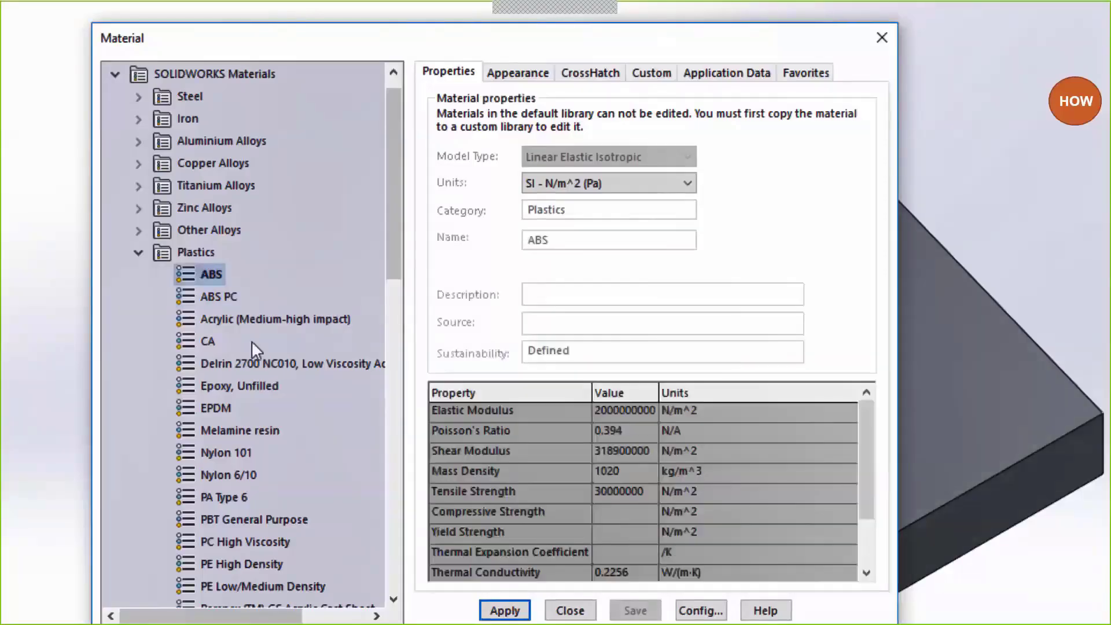
click(507, 81)
click(455, 77)
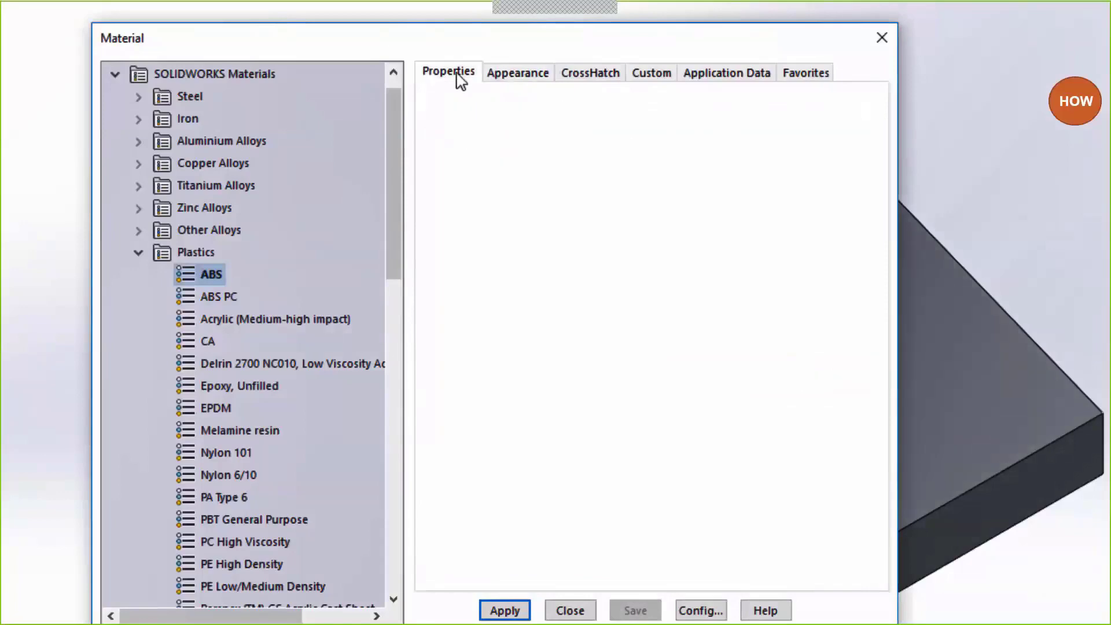
click(507, 610)
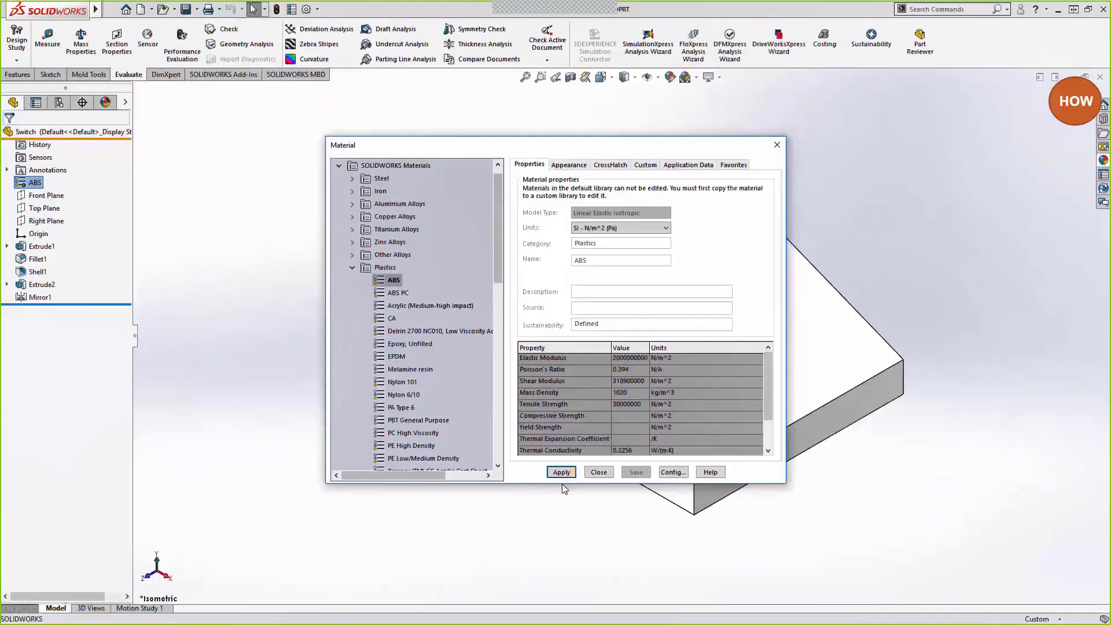
click(599, 473)
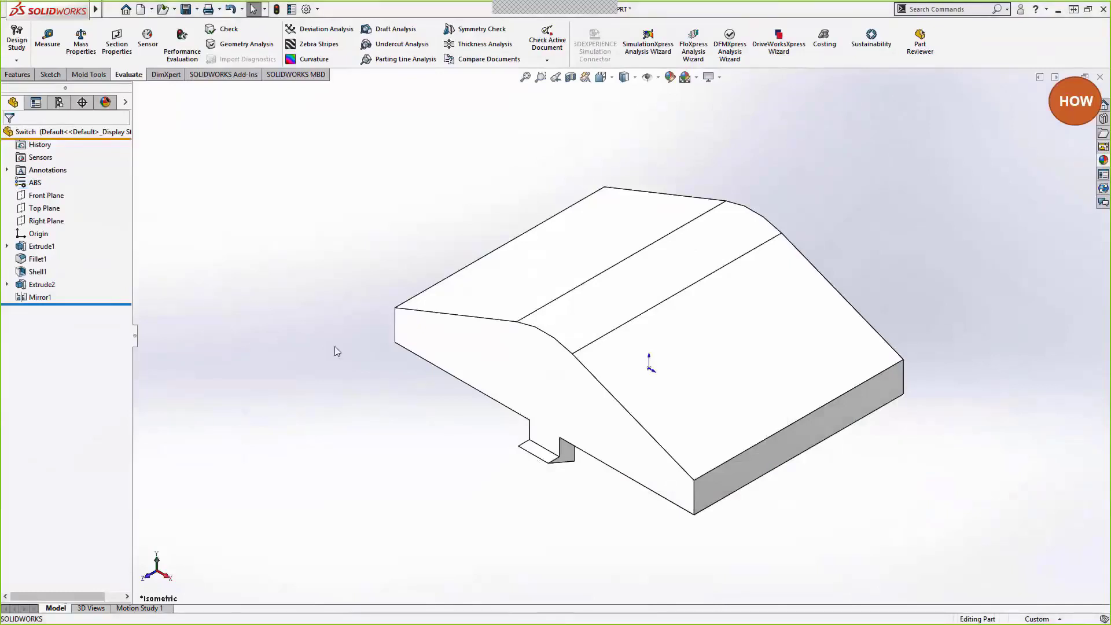
Return to the Flashlight assembly and recalculate its mass properties to examine the updated mass.
key(ctrl+Tab)
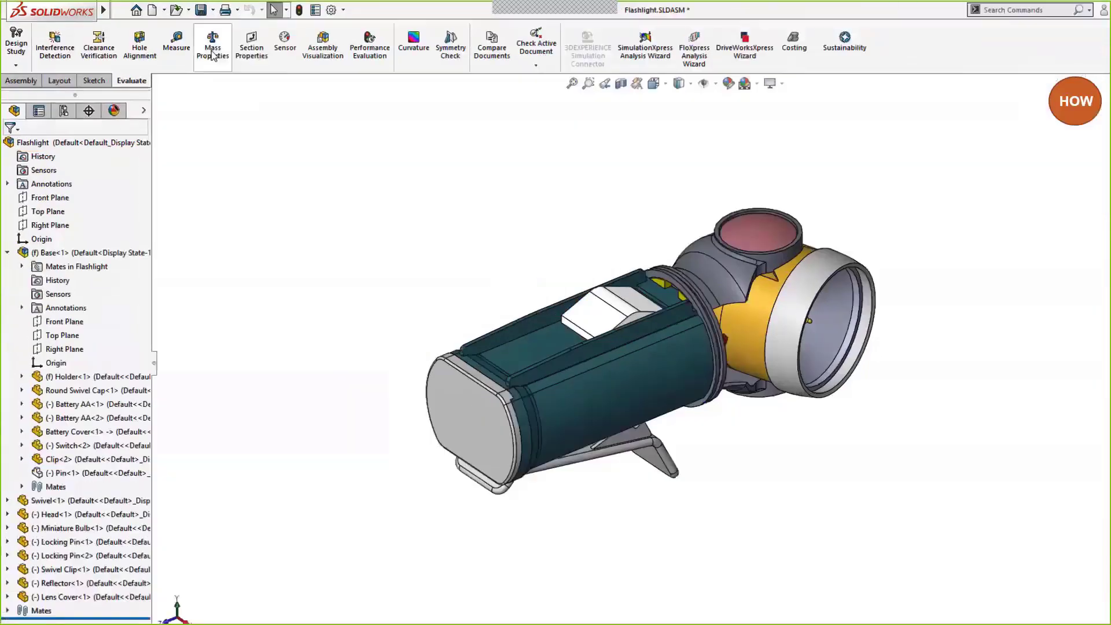
click(212, 52)
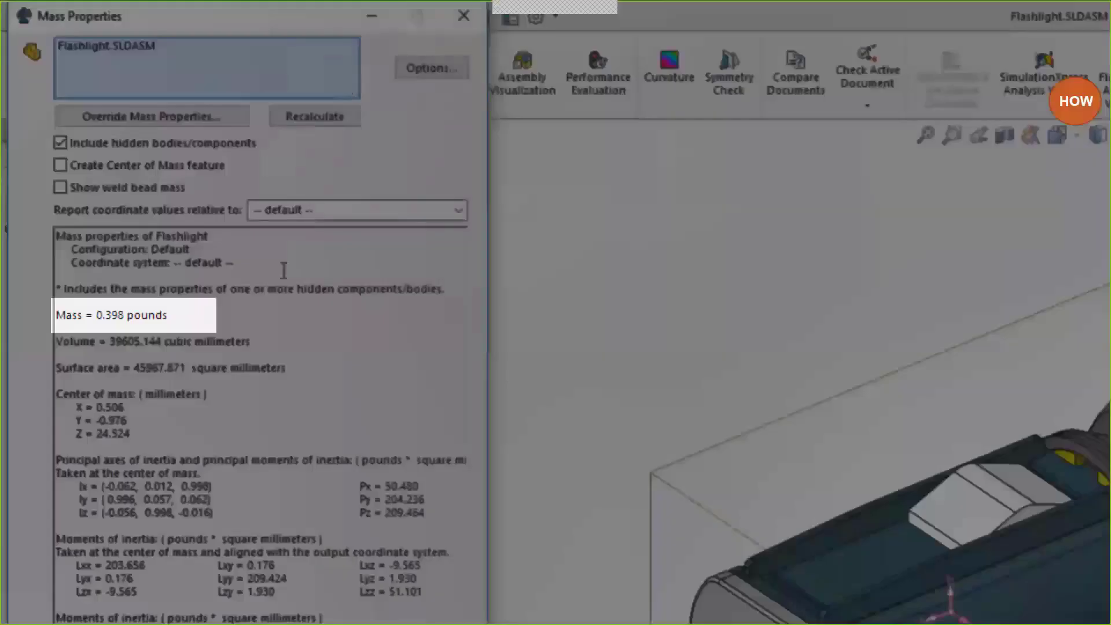
drag(93, 314, 171, 314)
click(192, 316)
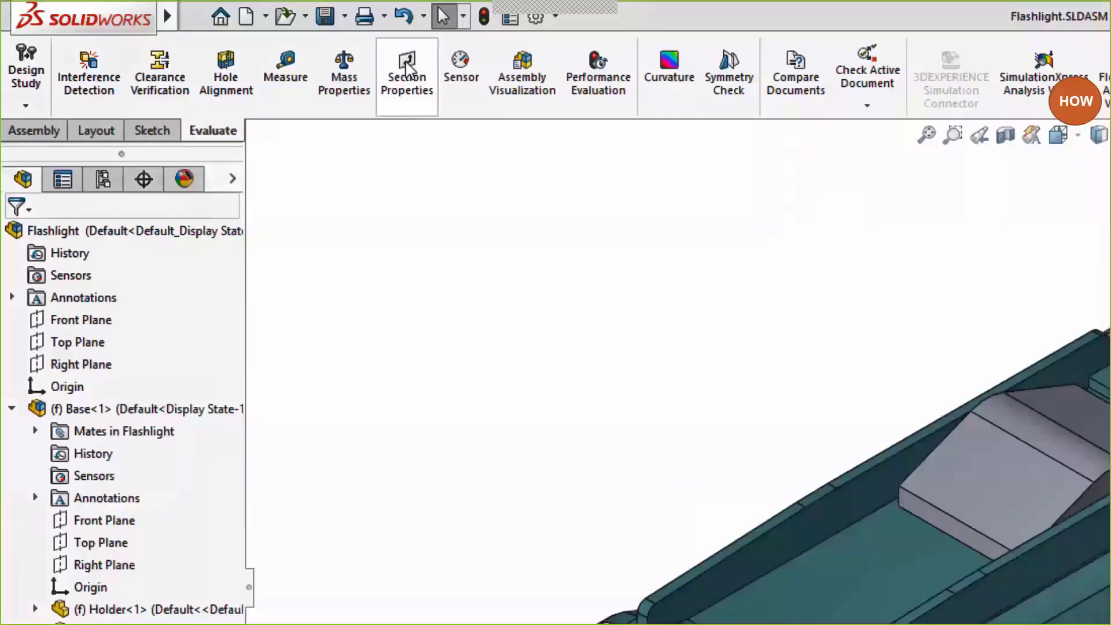
Calculate the section properties for the Battery Cover's flat end face and the Swivel's ring face together.
click(406, 68)
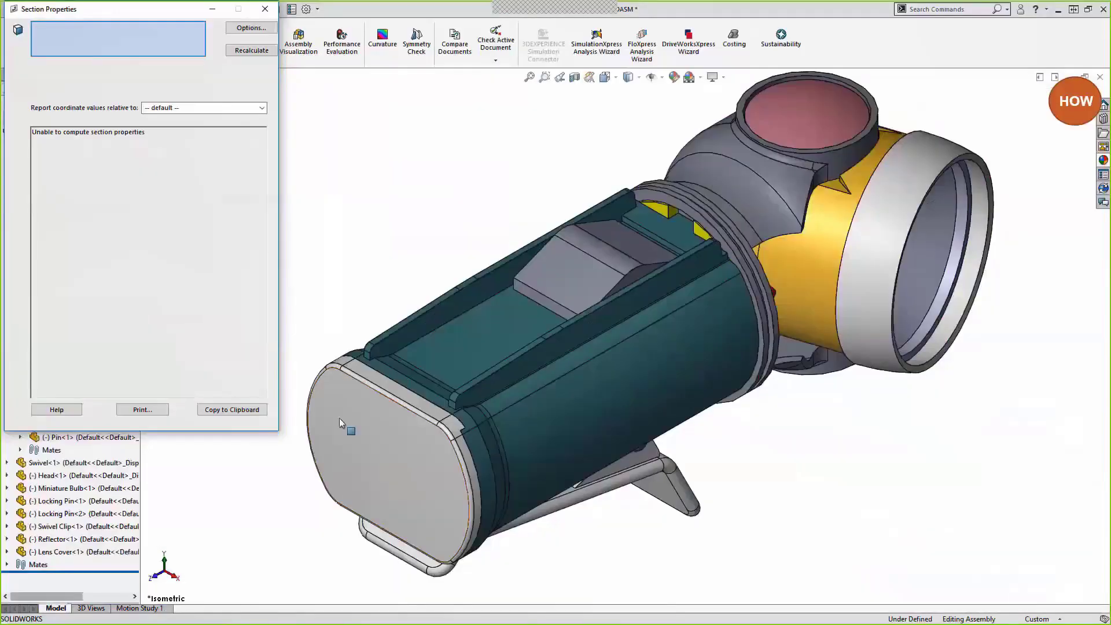
click(341, 420)
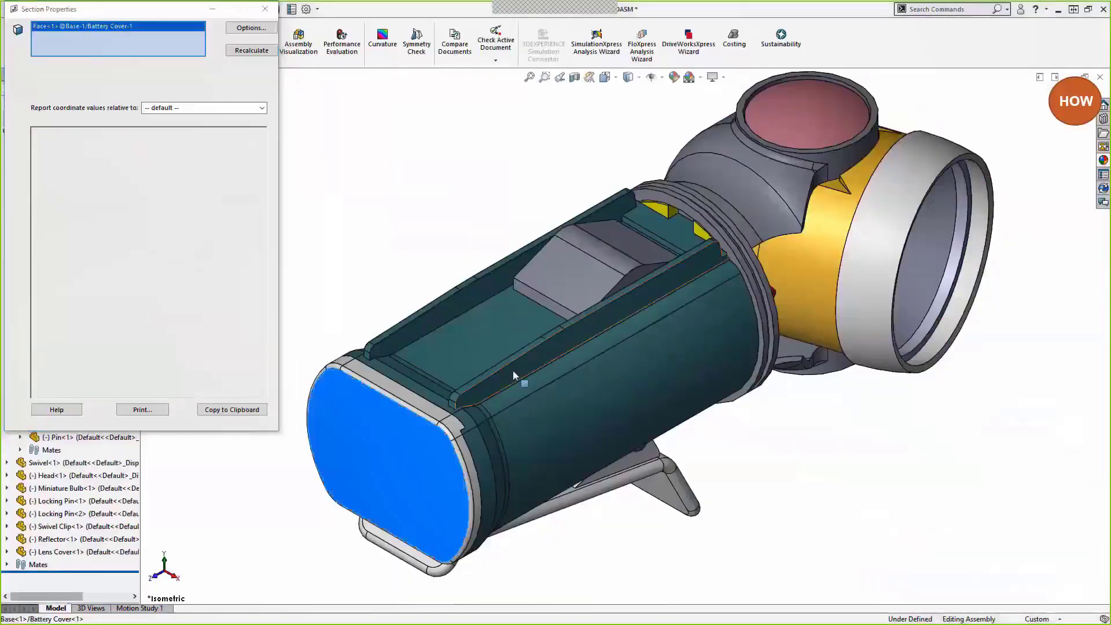
click(699, 221)
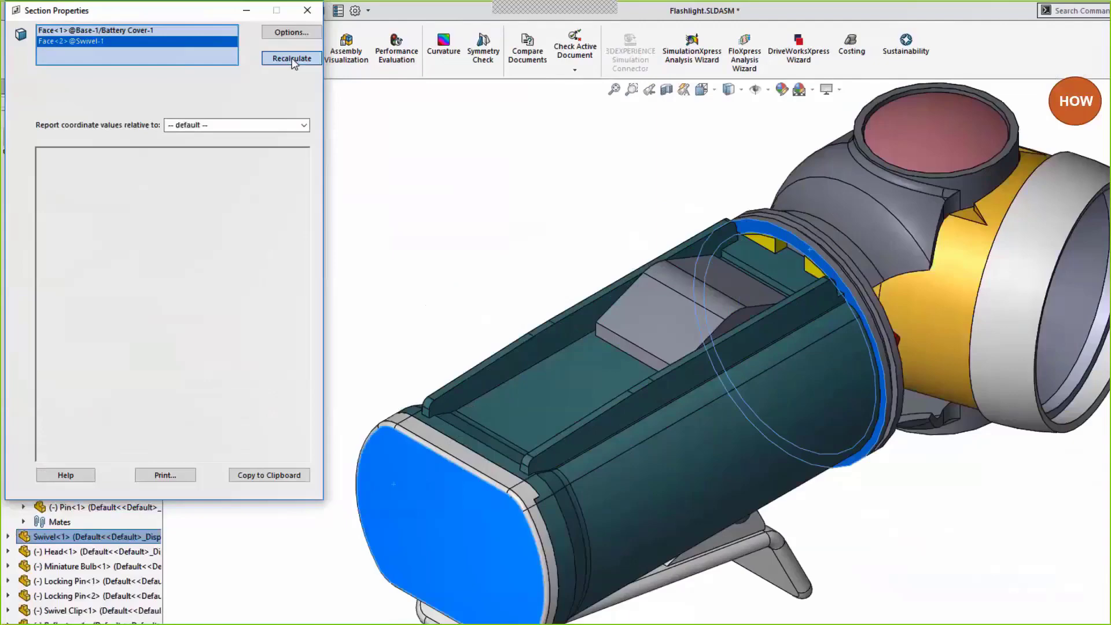
click(252, 50)
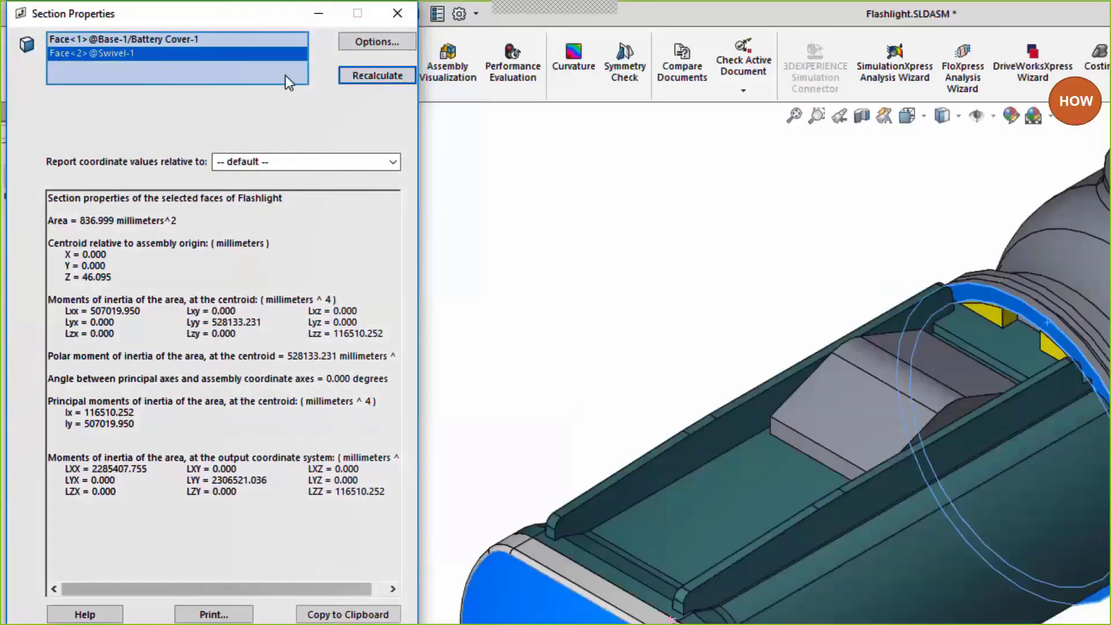
click(398, 11)
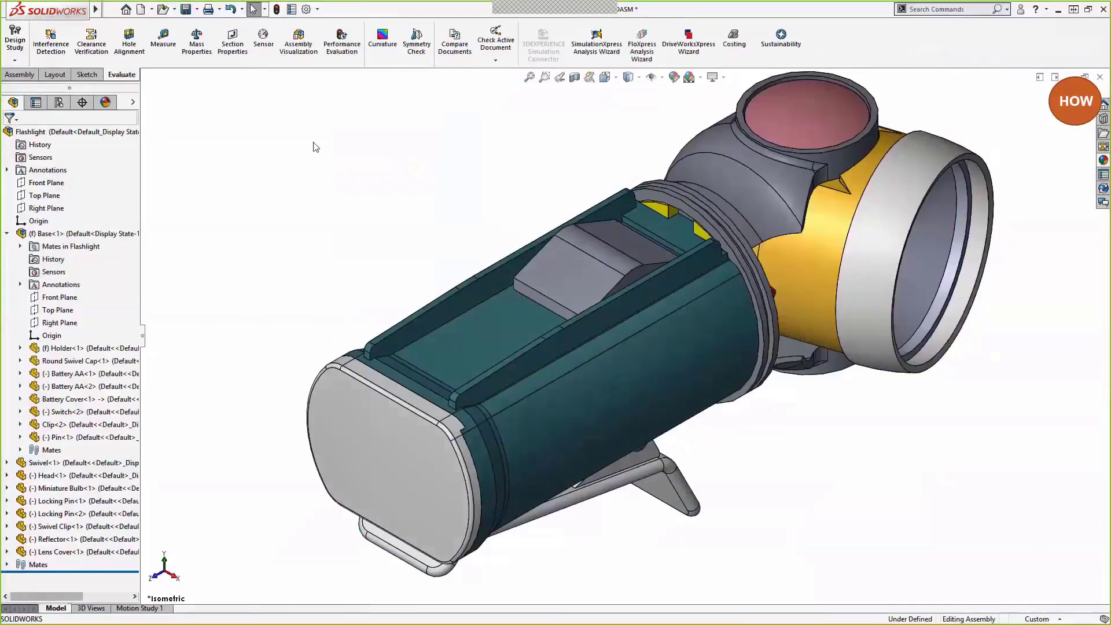
Section the flashlight assembly along the Right Plane and calculate the section properties of the Holder's cut face.
click(575, 77)
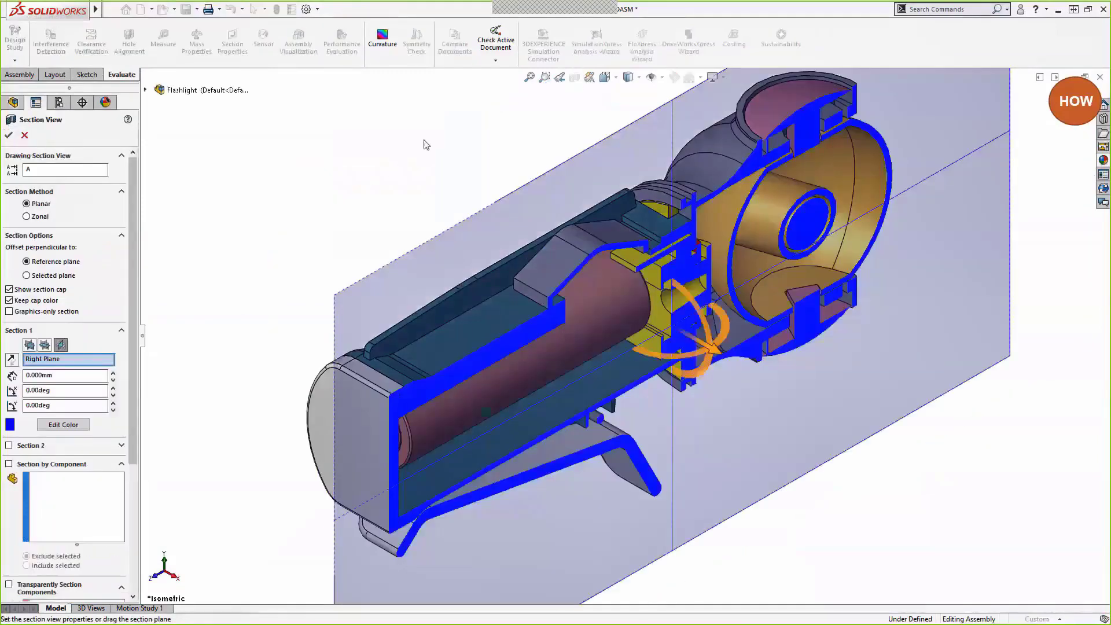
click(9, 135)
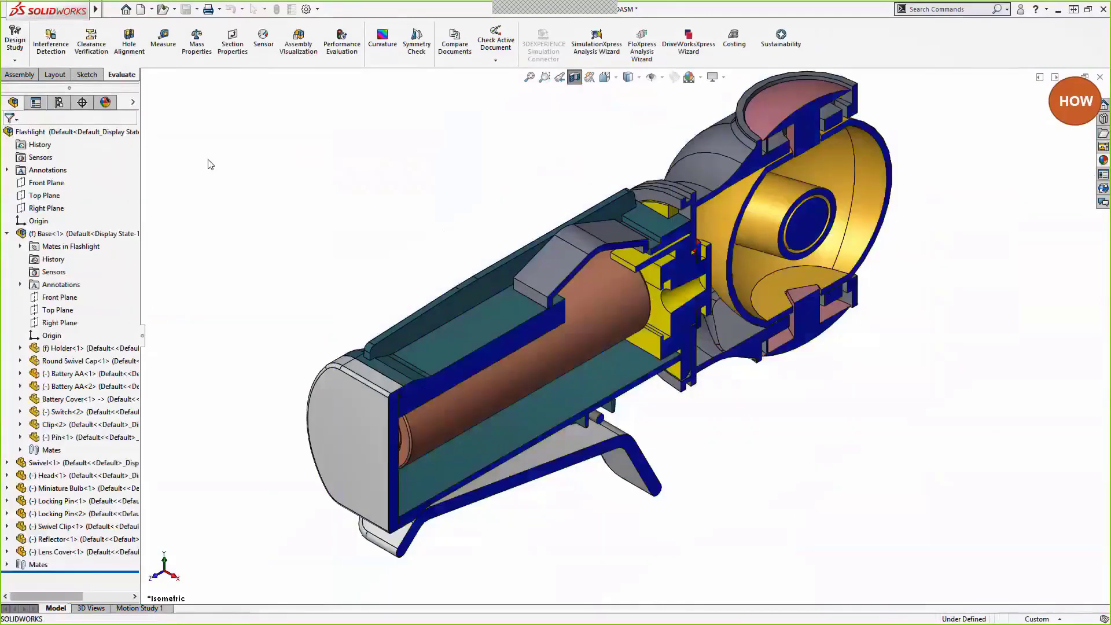
click(233, 46)
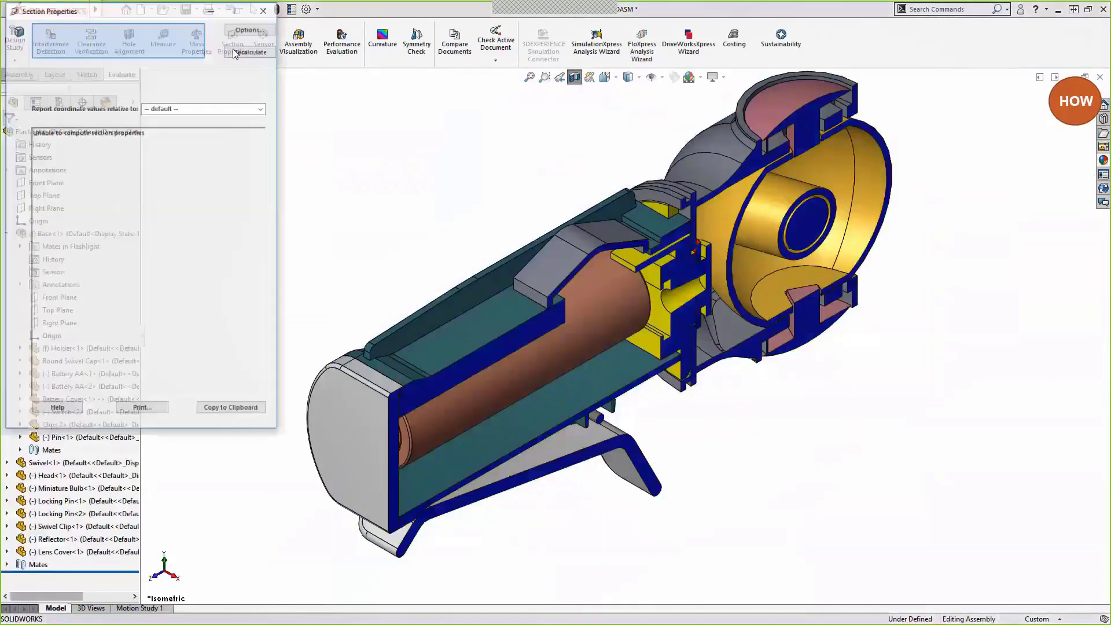
click(460, 371)
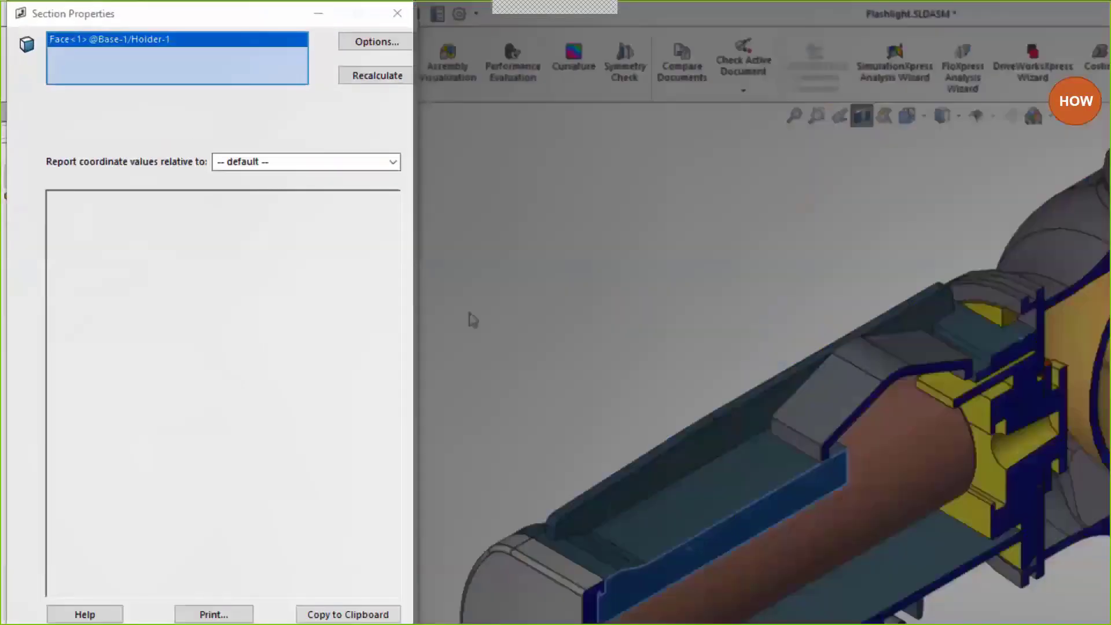
click(387, 78)
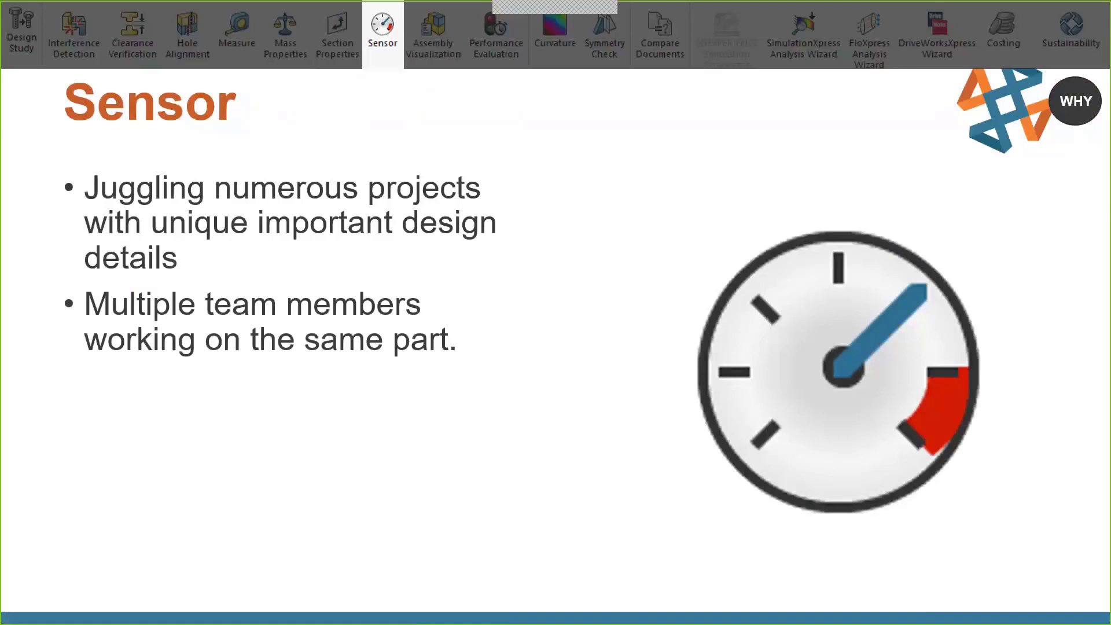
key(Right)
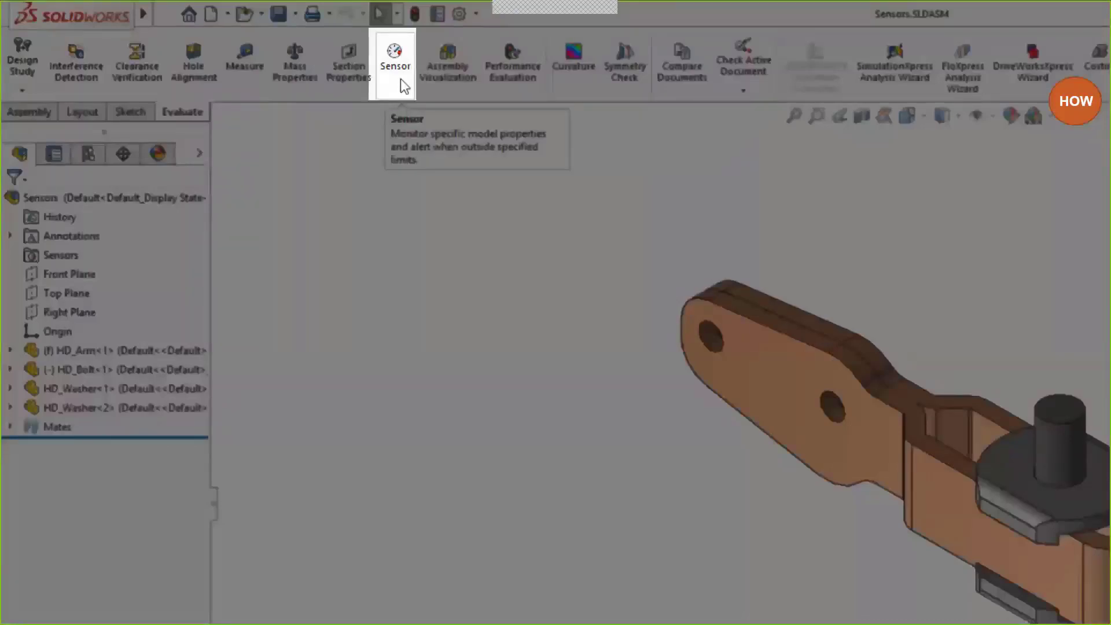
Start a Dimension sensor in the Sensors assembly that monitors the 1.06 mm dimension between the washer and arm.
click(403, 84)
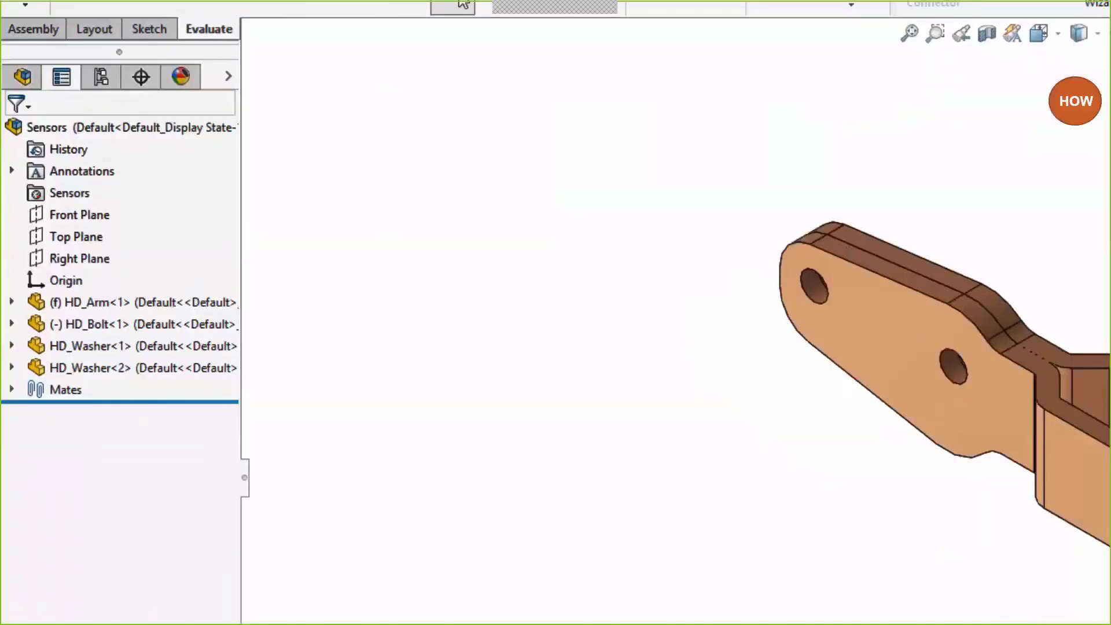
click(238, 112)
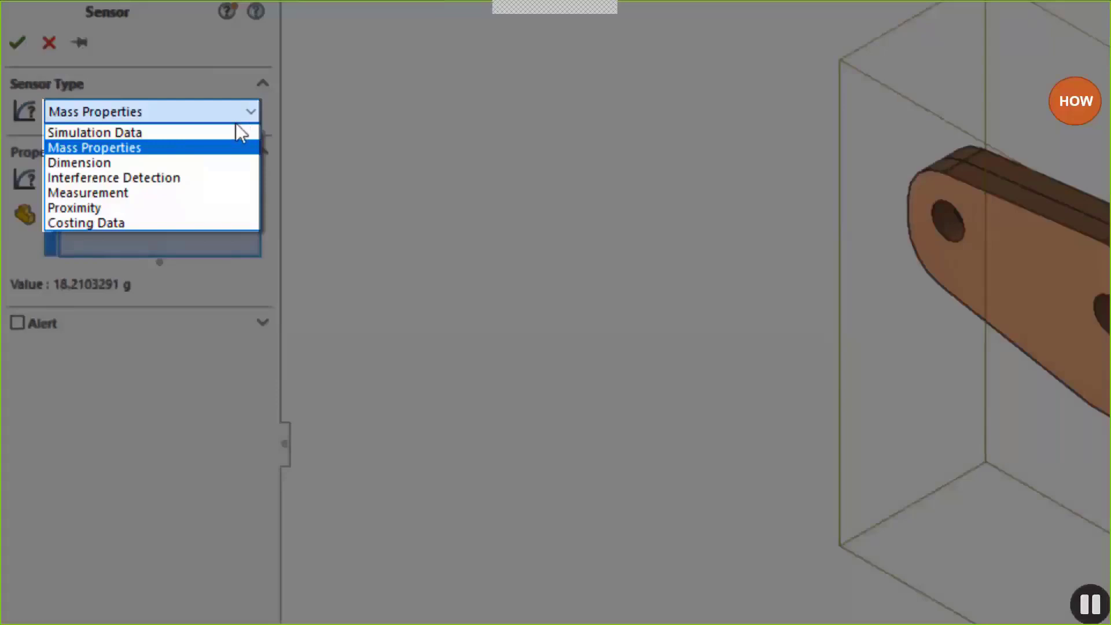
click(232, 163)
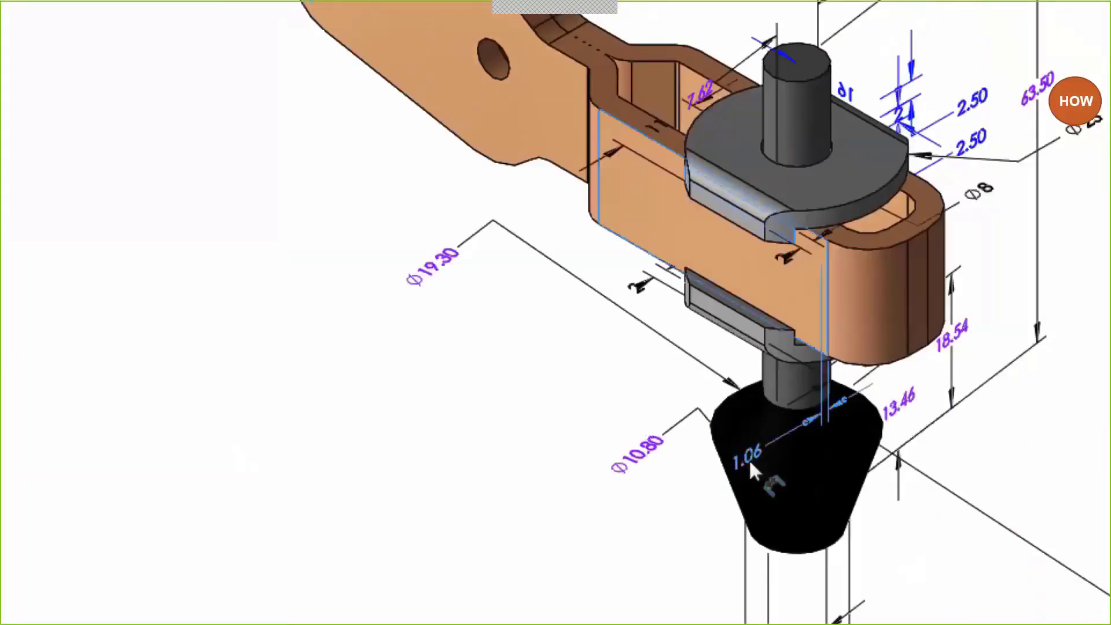
click(749, 460)
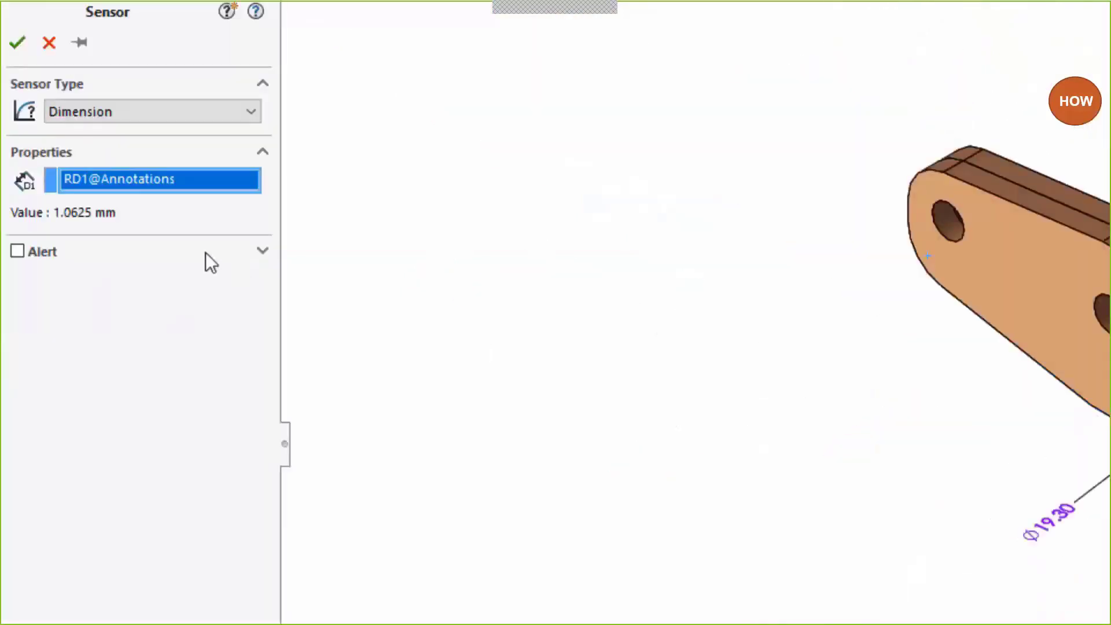
Enable the sensor's alert for values less than 0.5 and create the sensor.
click(206, 253)
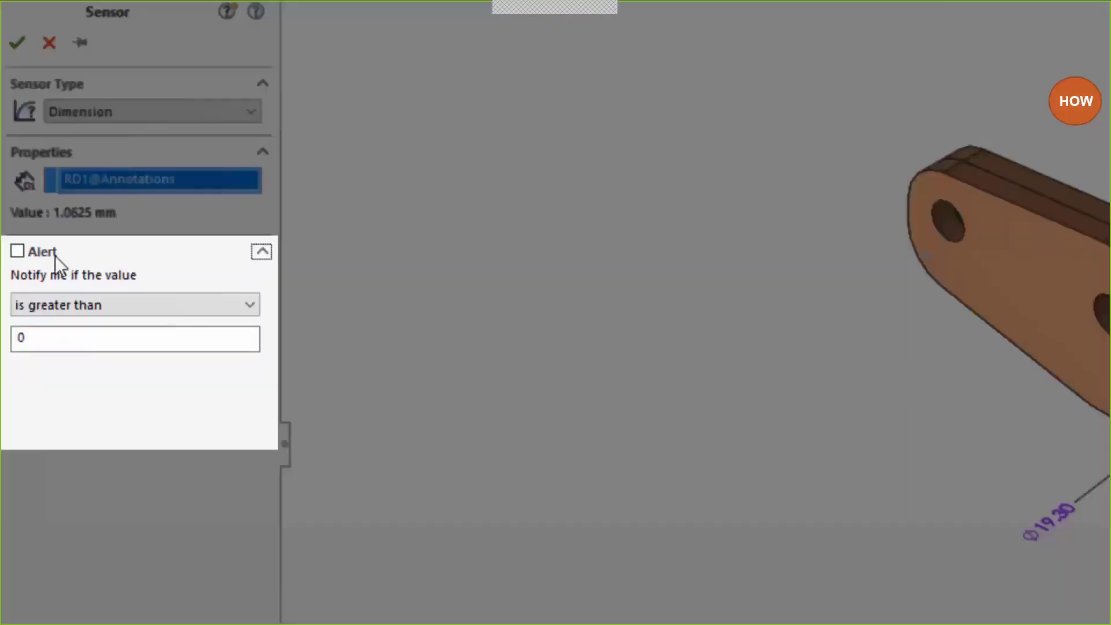
click(18, 251)
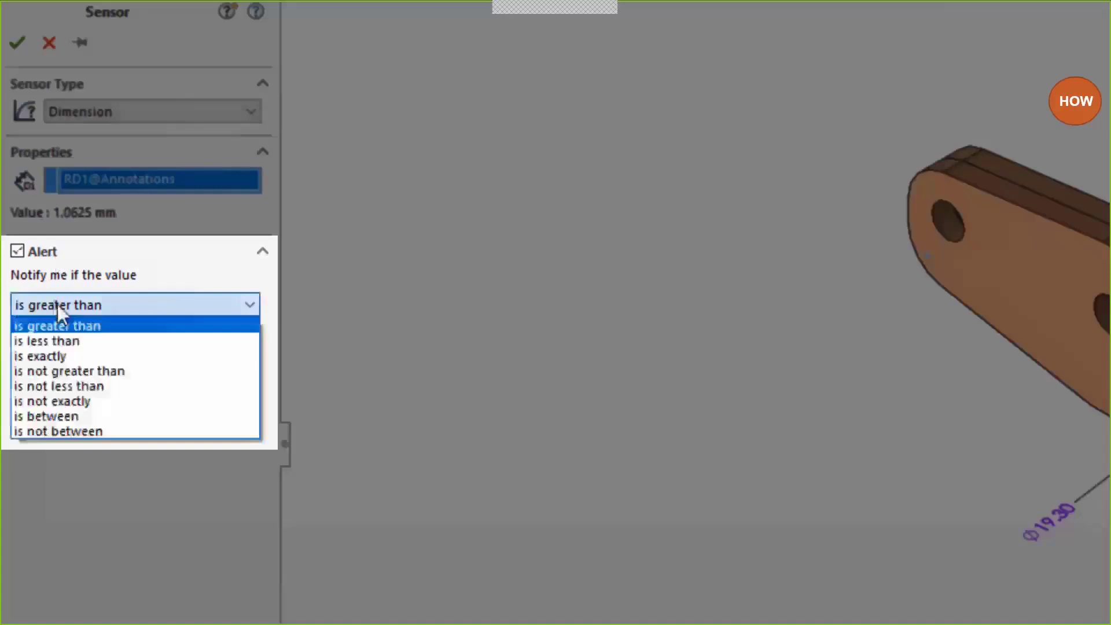
click(64, 341)
click(66, 341)
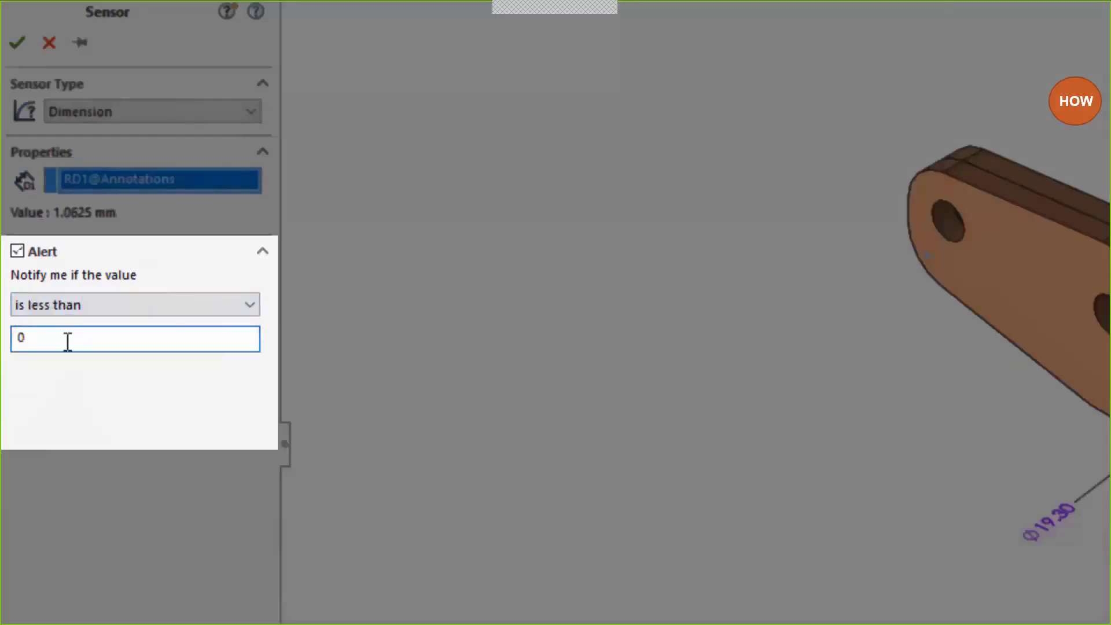
text(.5)
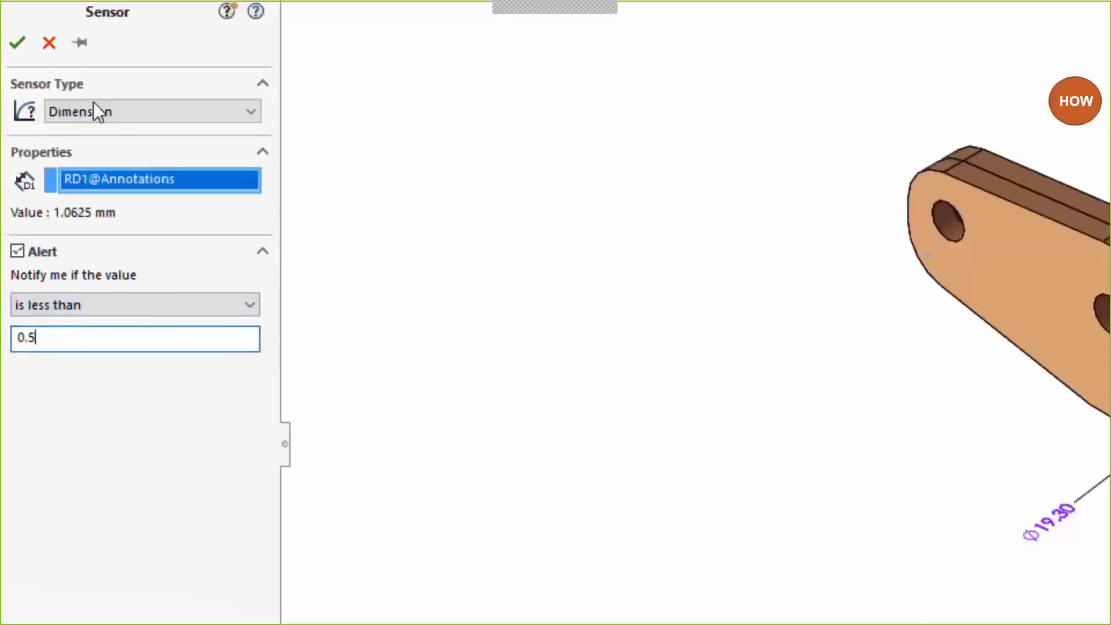
click(17, 42)
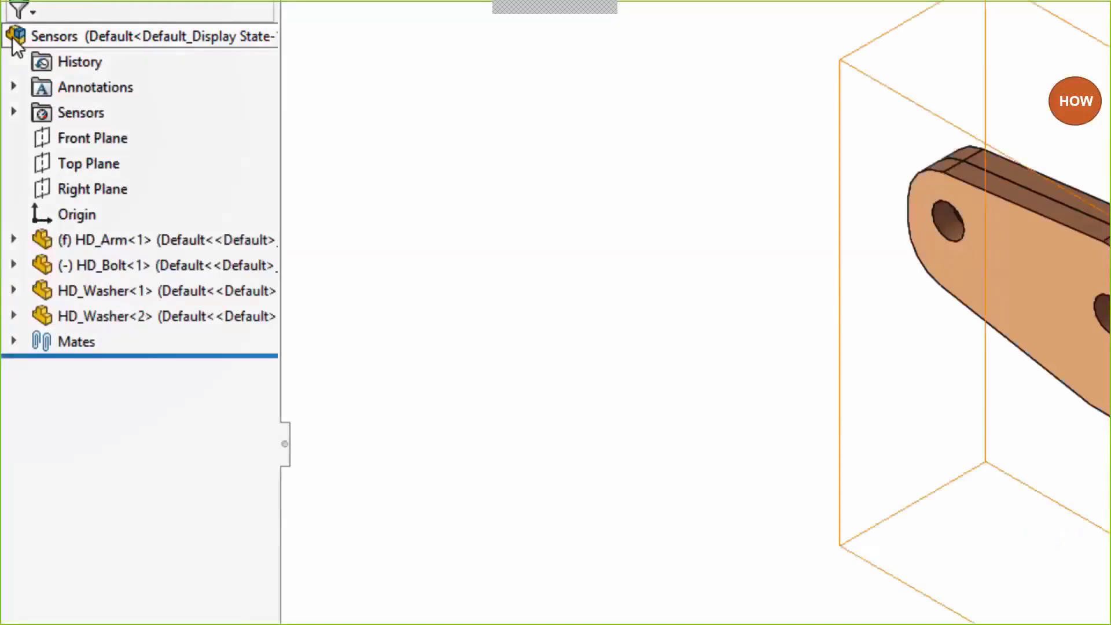
right_click(51, 106)
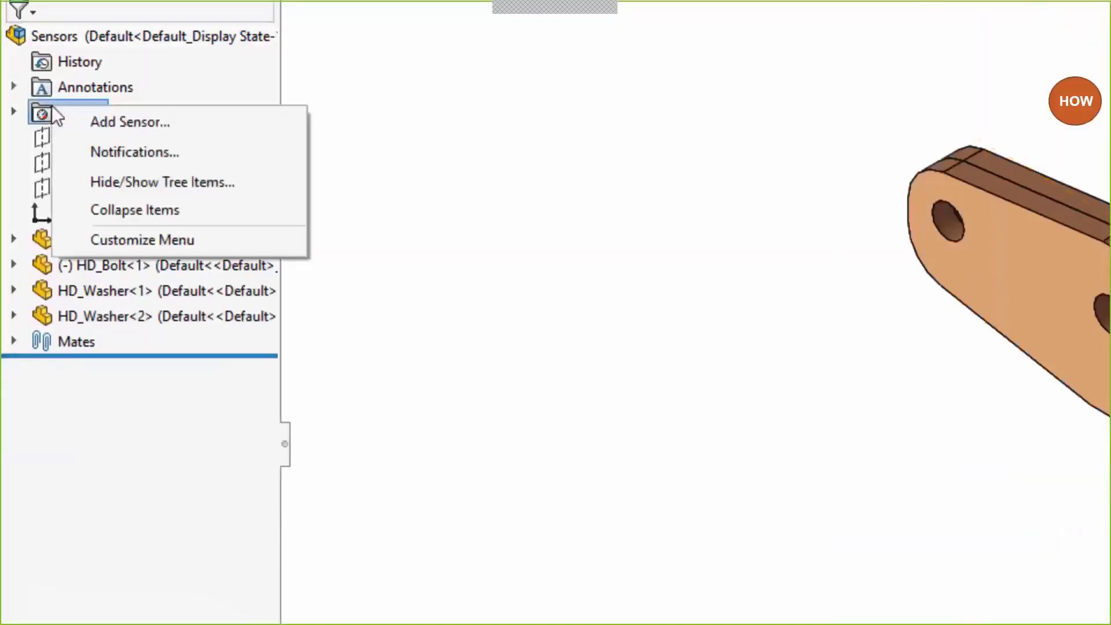
click(100, 122)
click(16, 42)
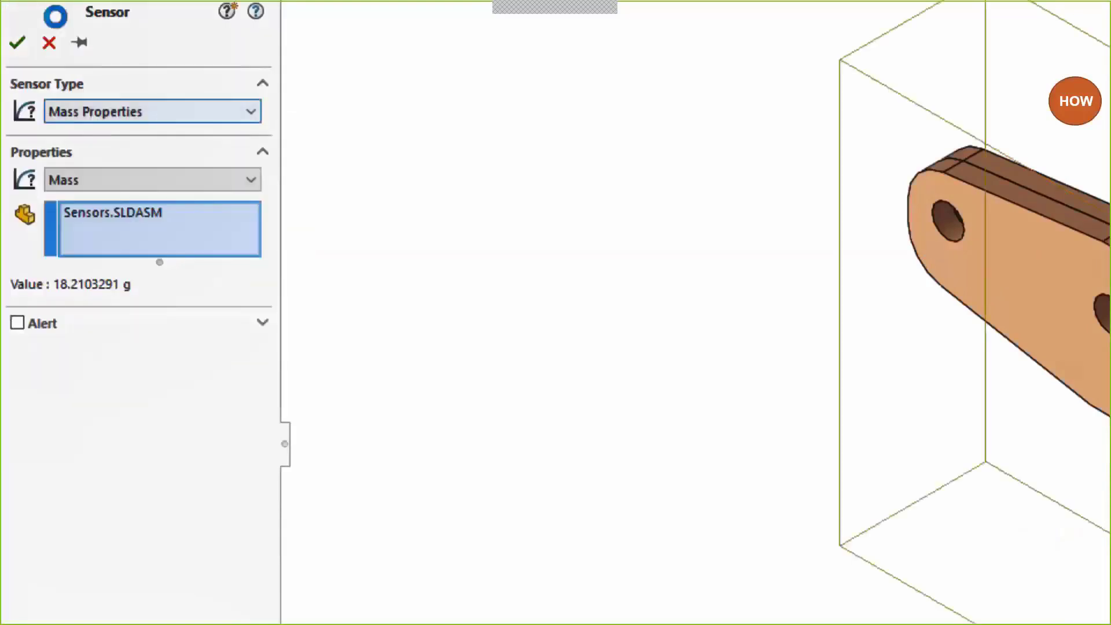
Review the sensor notification settings for triggered alerts and out-of-date sensors, leaving them as they are.
right_click(69, 110)
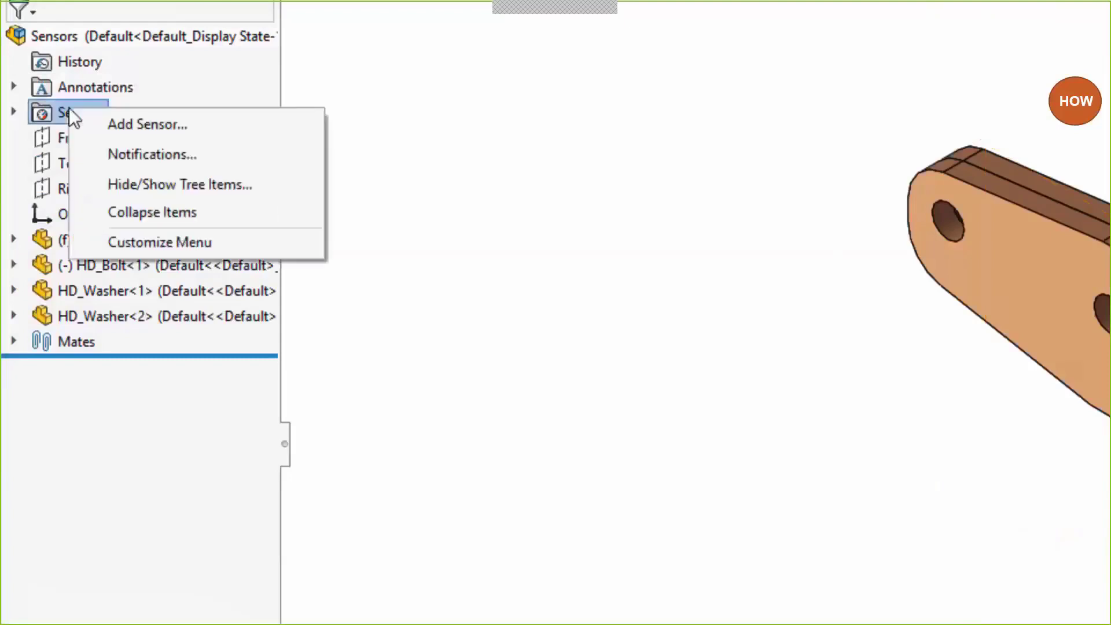
click(115, 153)
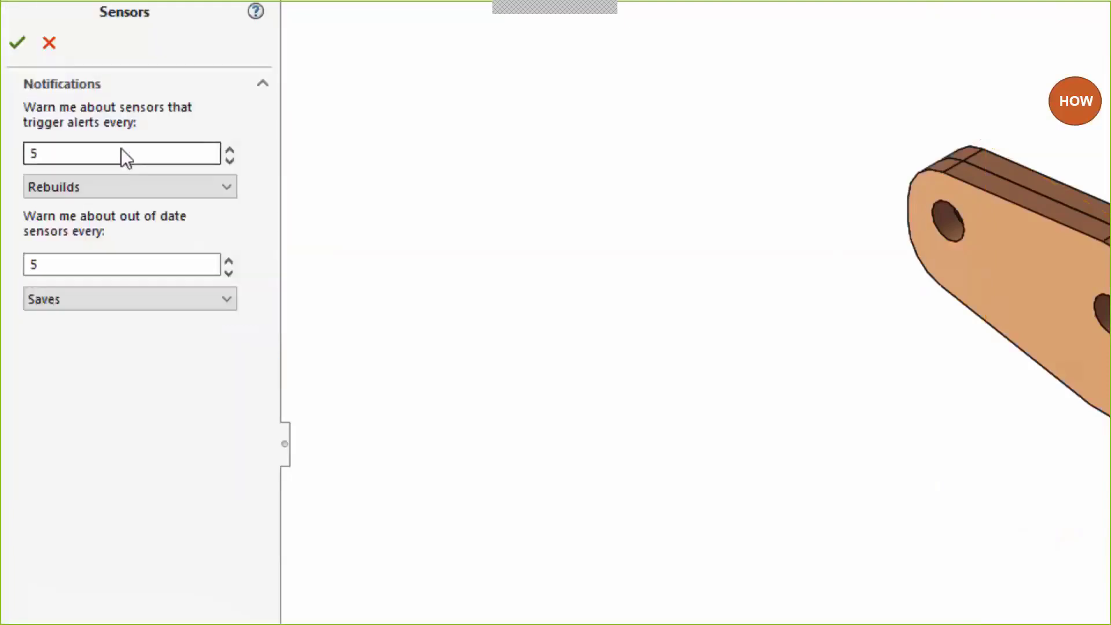
click(23, 41)
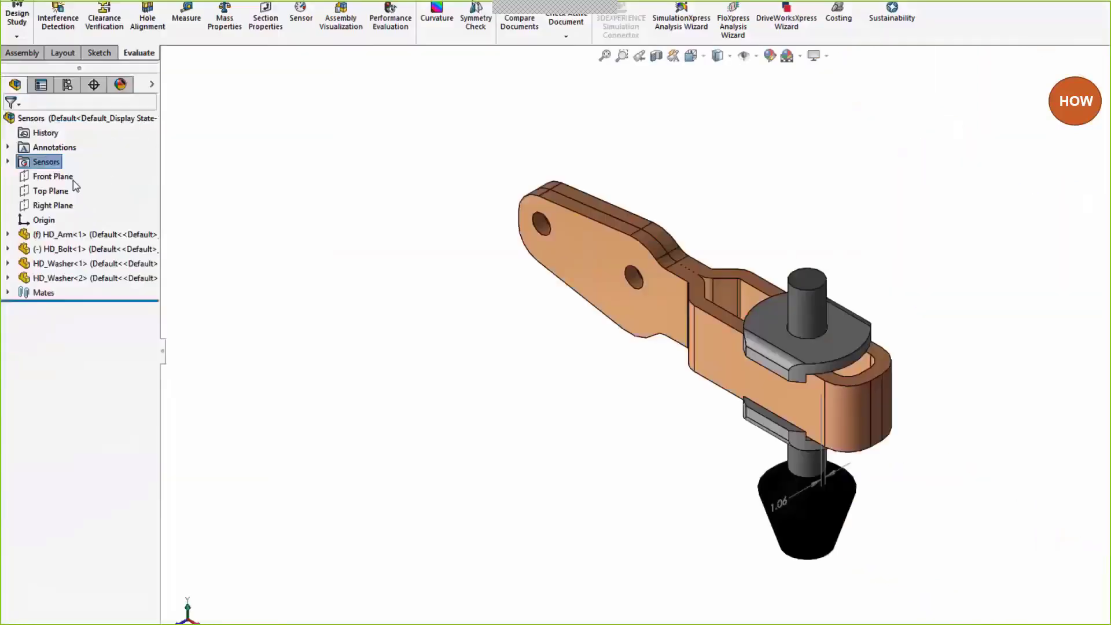
Open the HD_Washer part from the assembly, set the side lip dimension D3@Sketch2 to 2.75 mm and rebuild the part.
click(682, 328)
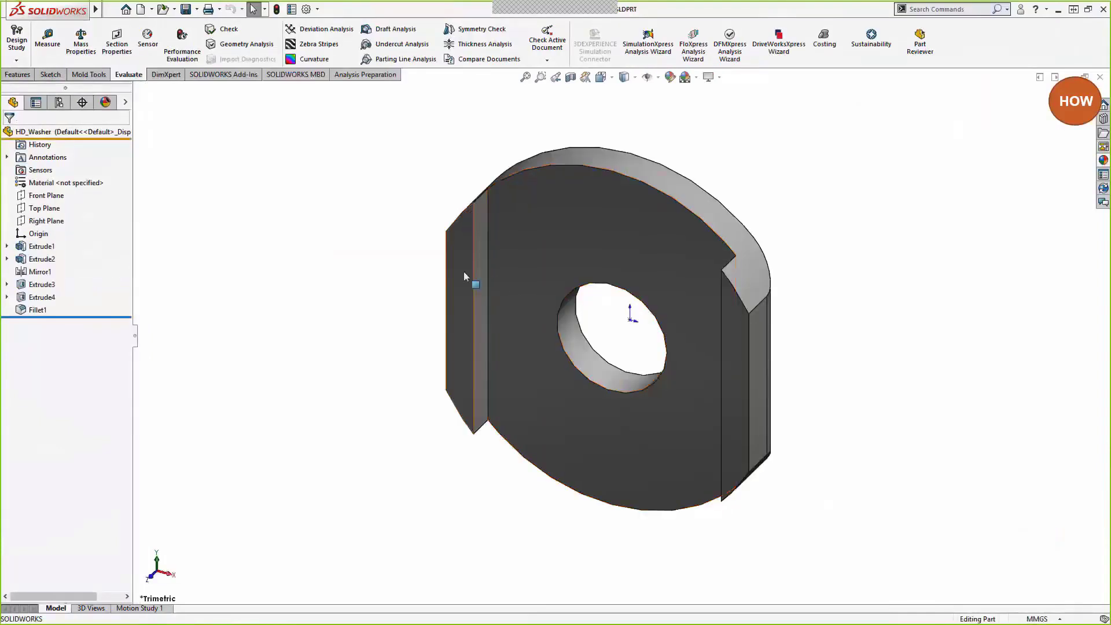
click(464, 272)
double_click(420, 136)
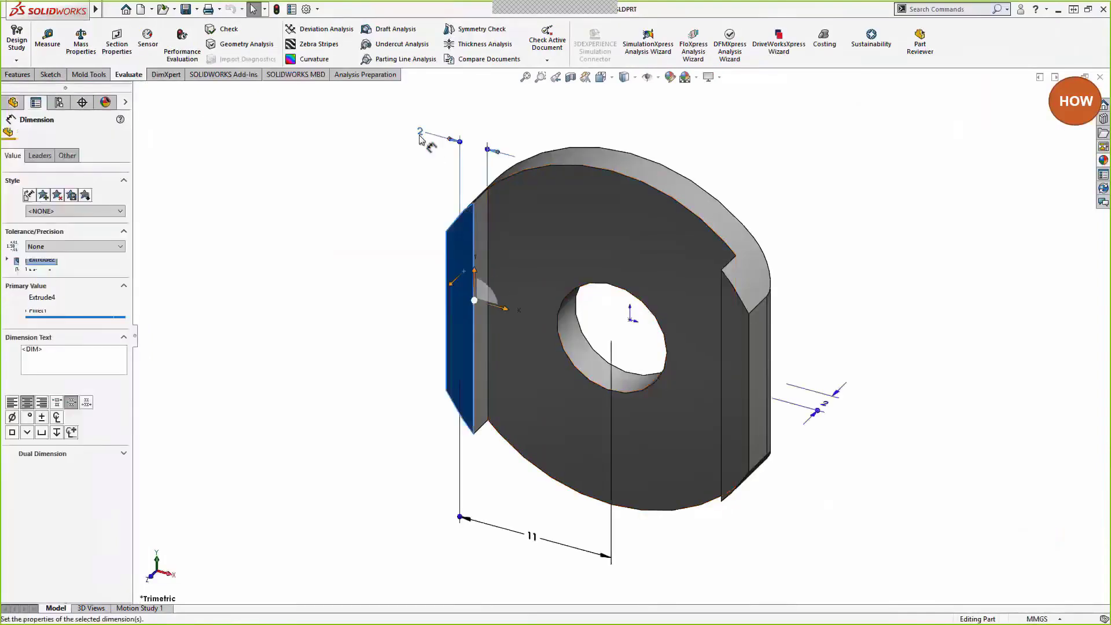
text(2.75)
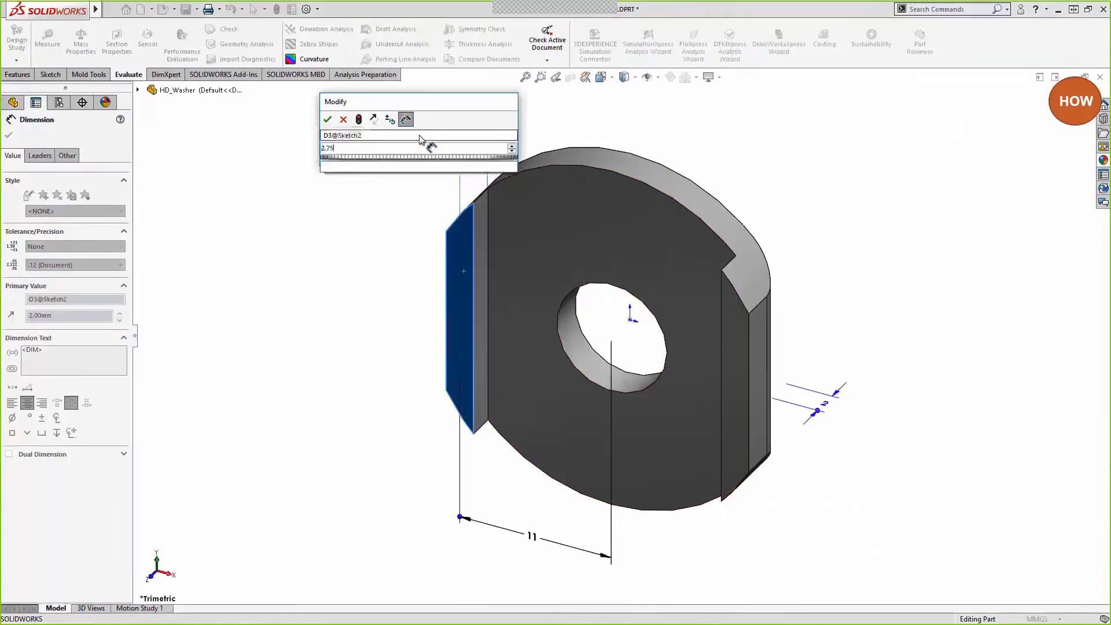
key(Return)
click(379, 145)
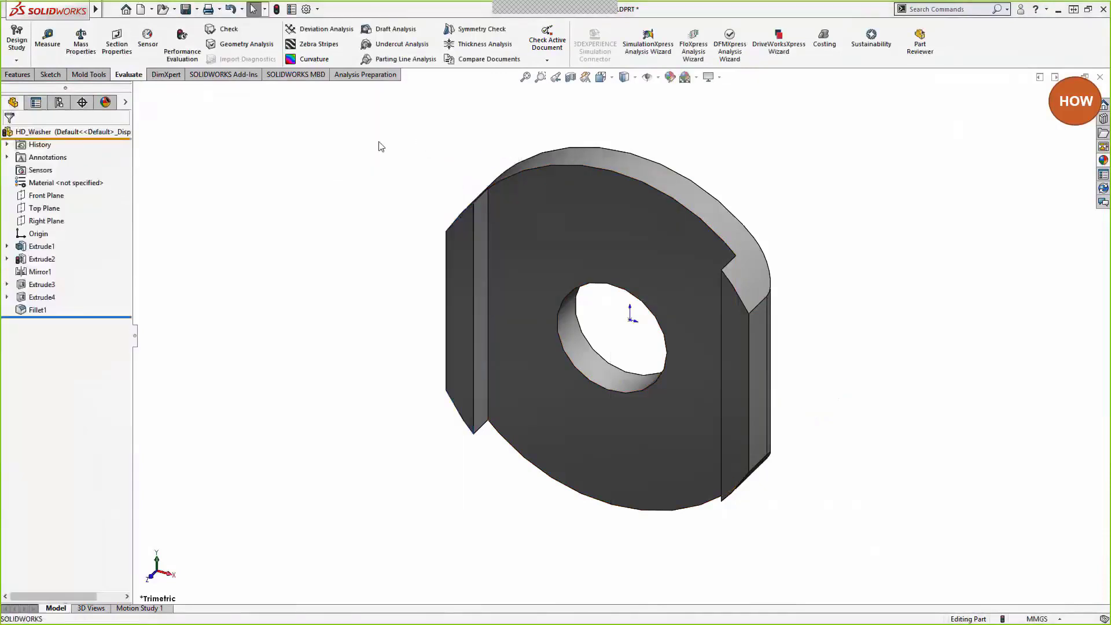
click(276, 9)
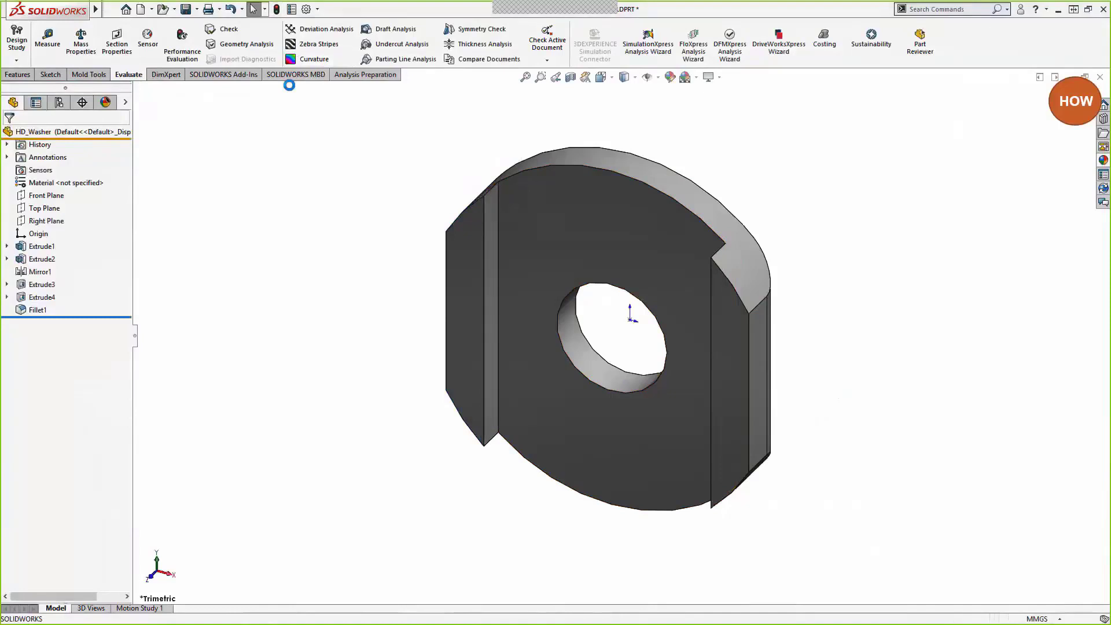
Return to the Sensors assembly, rebuild it and inspect the sensor warning and the monitored dimension.
key(ctrl+Tab)
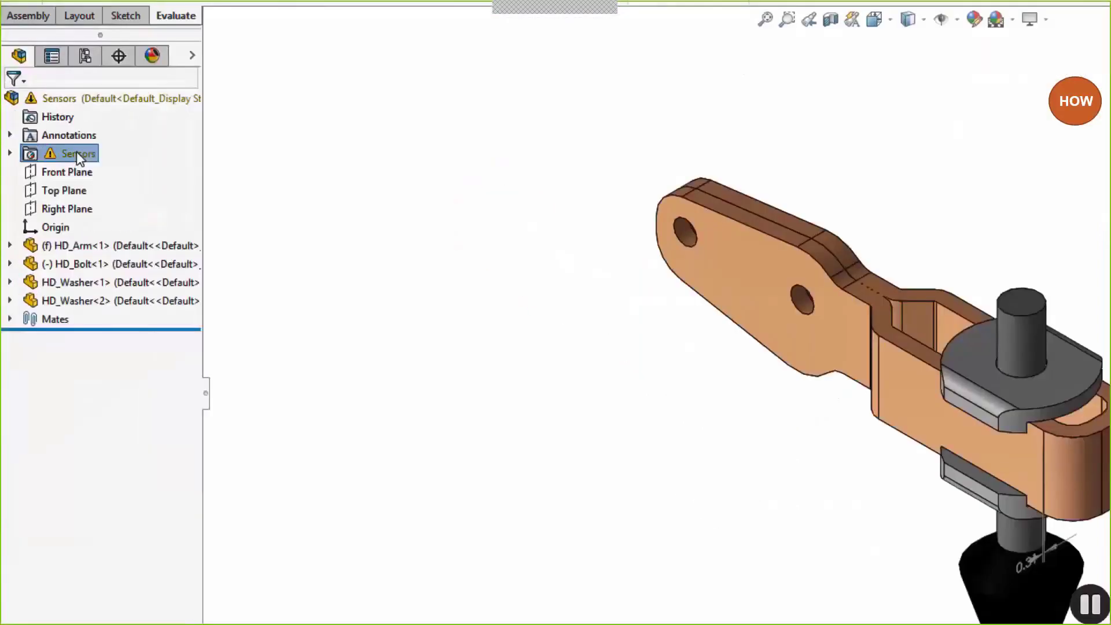
mouse_move(53, 169)
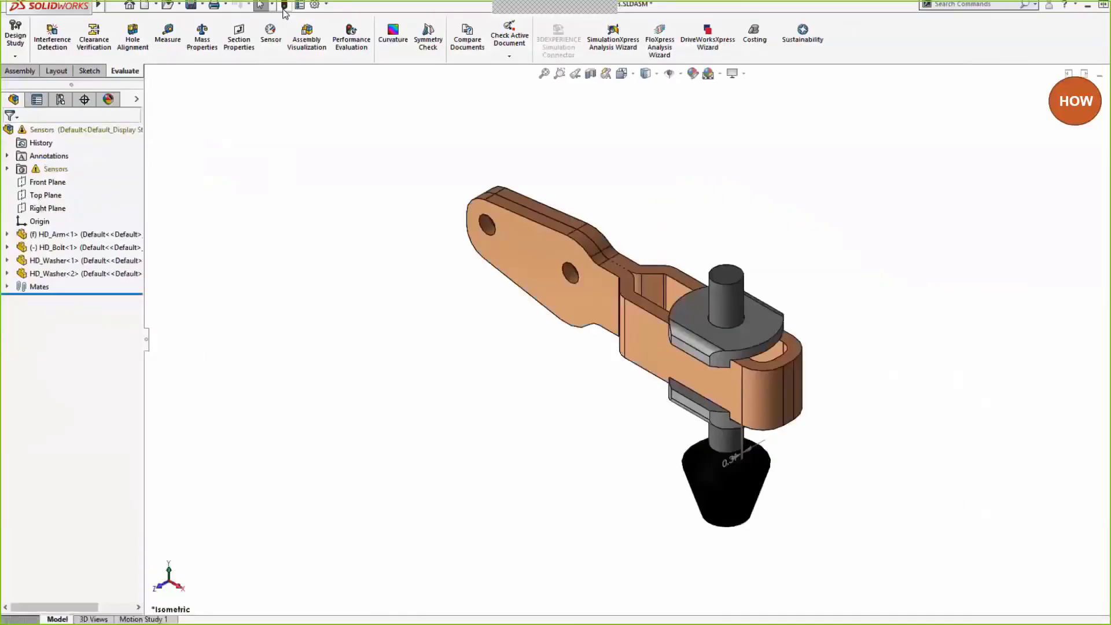
click(278, 5)
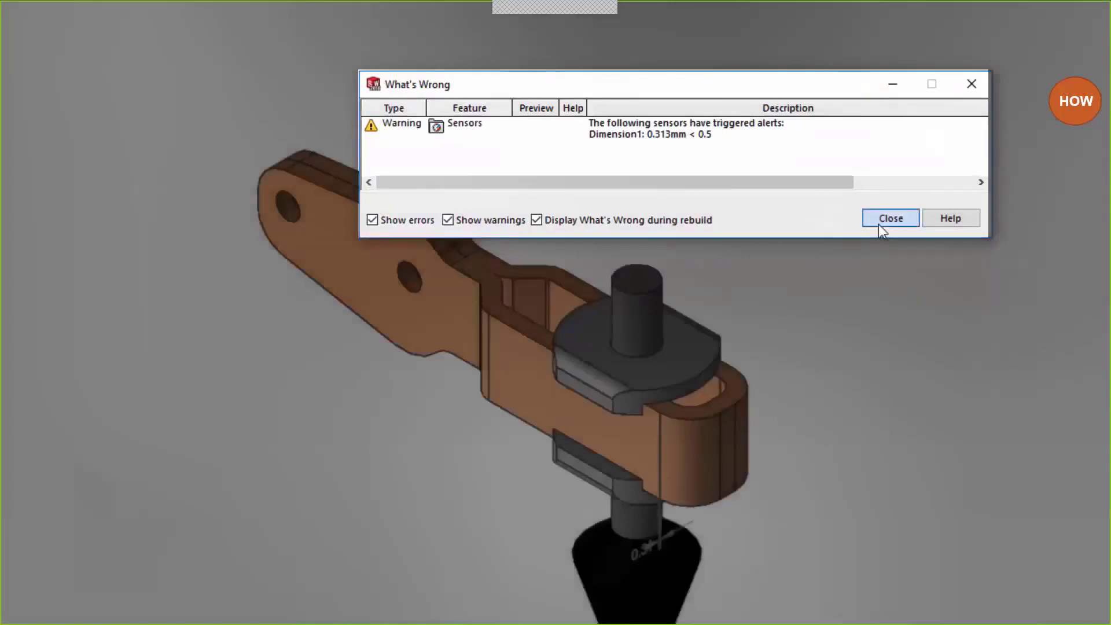
click(880, 223)
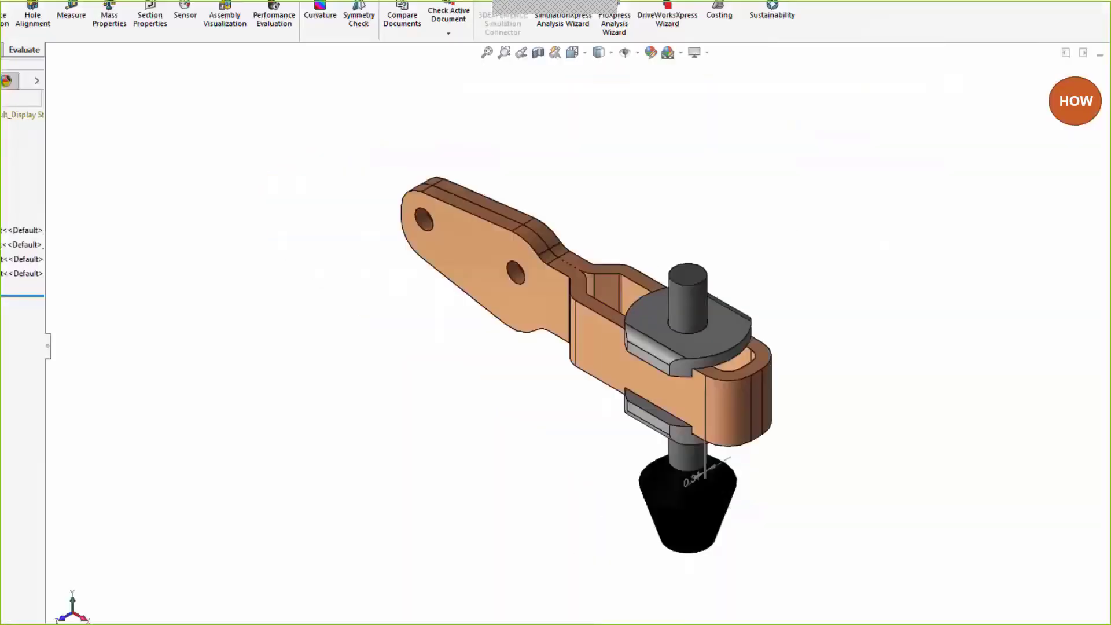
click(7, 169)
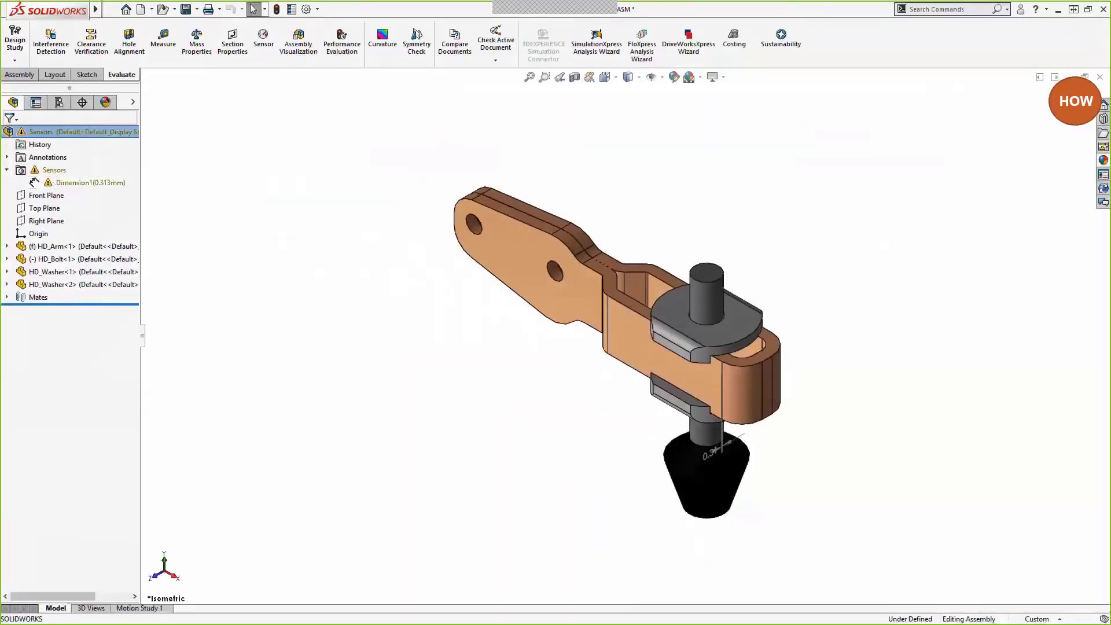
click(707, 457)
click(602, 439)
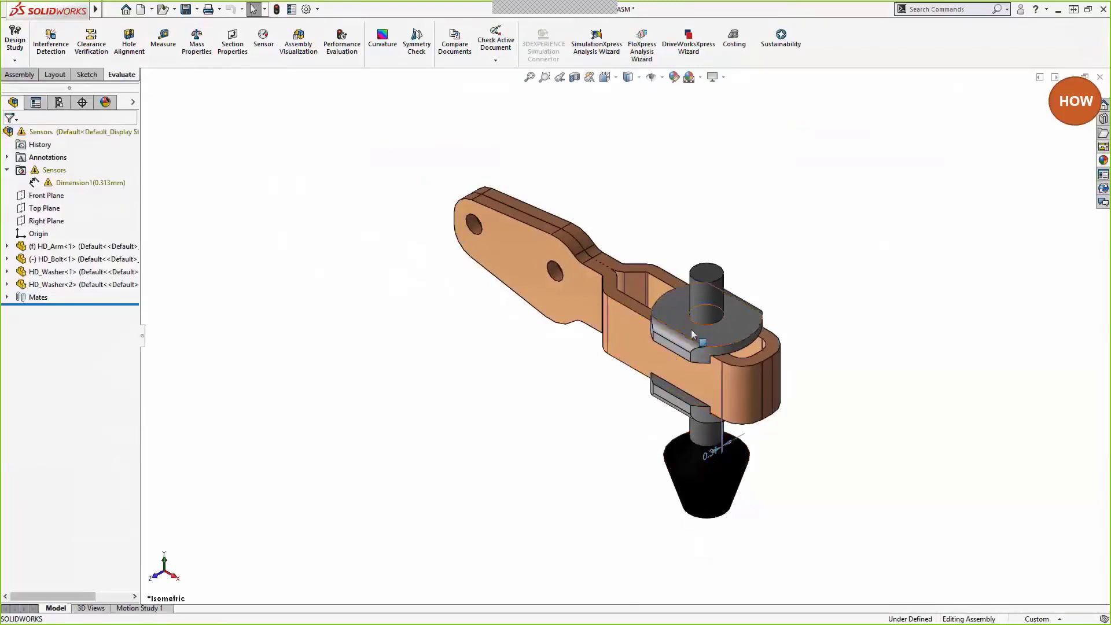
Reopen the HD_Washer part from the assembly, set the side lip dimension D3@Sketch2 to 2.5 mm and rebuild the part.
click(692, 334)
click(724, 260)
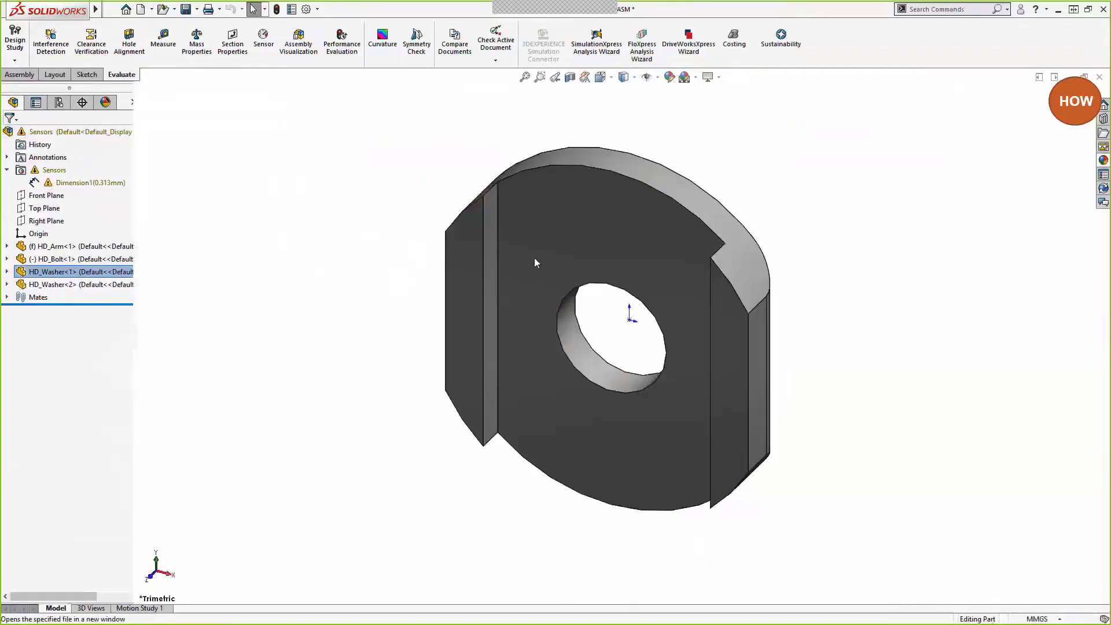
click(471, 270)
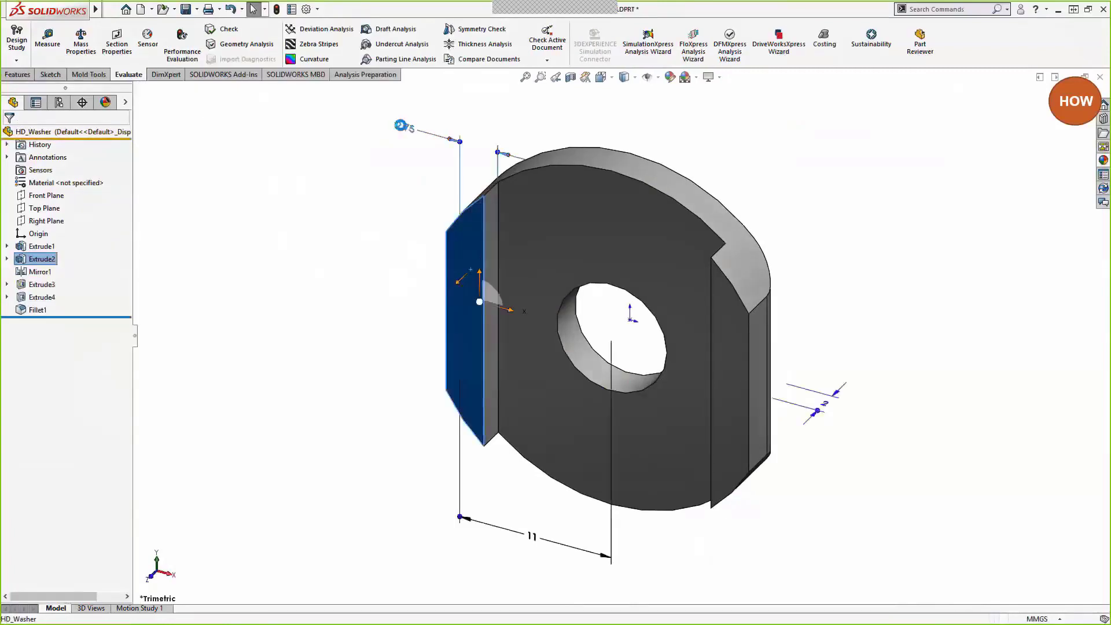
double_click(400, 125)
text(2.5)
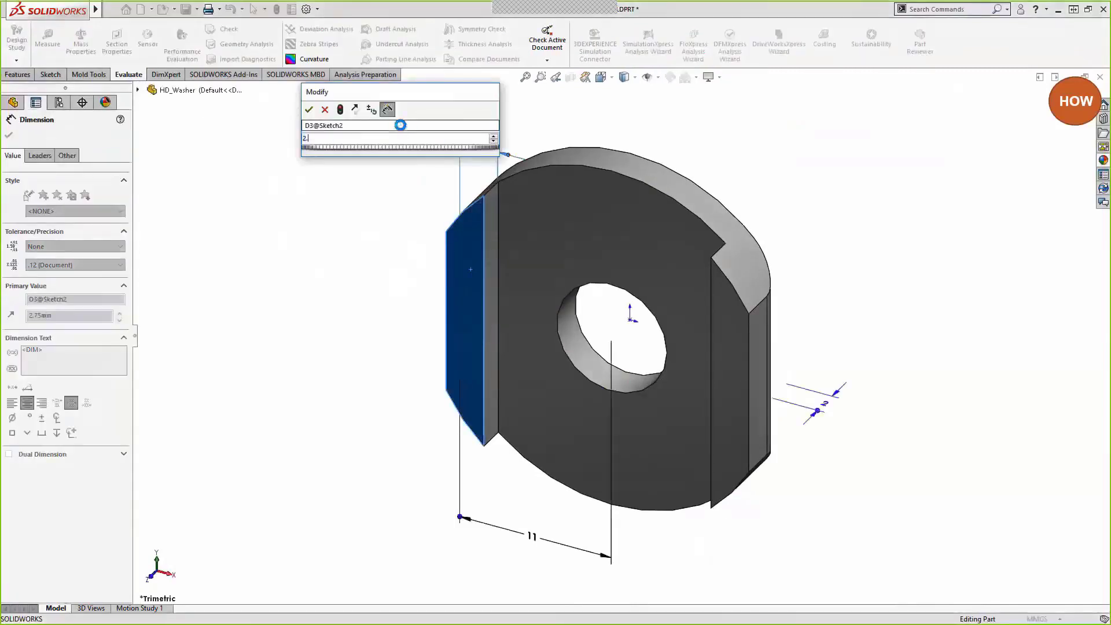
key(Return)
click(277, 9)
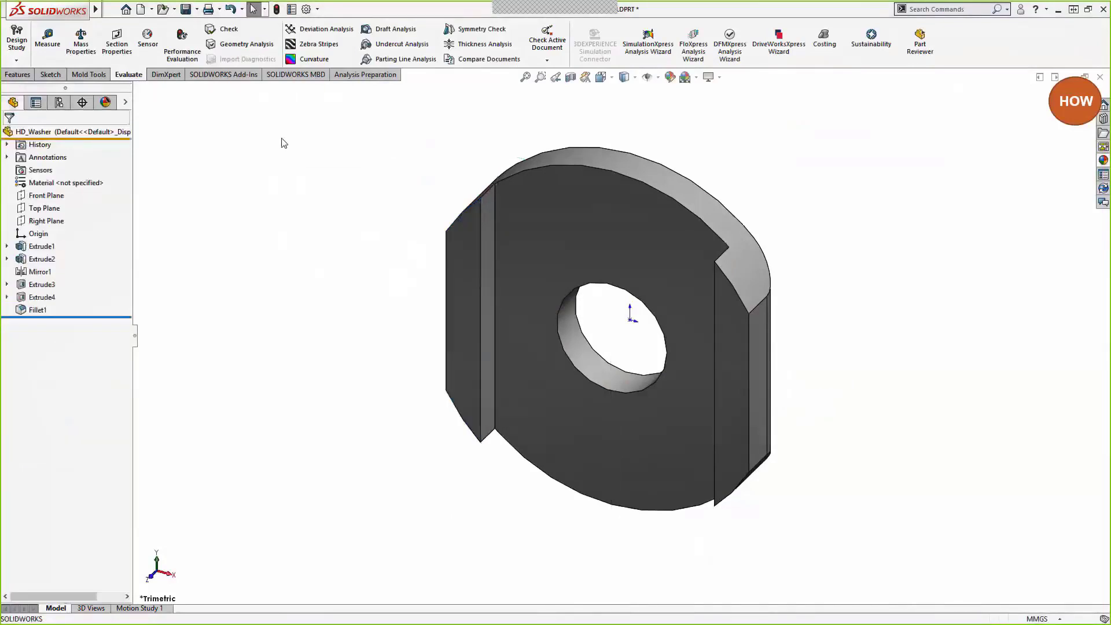
Switch back to the Sensors assembly from the washer part, update it and dismiss the triggered sensor alert.
key(ctrl+Tab)
key(Return)
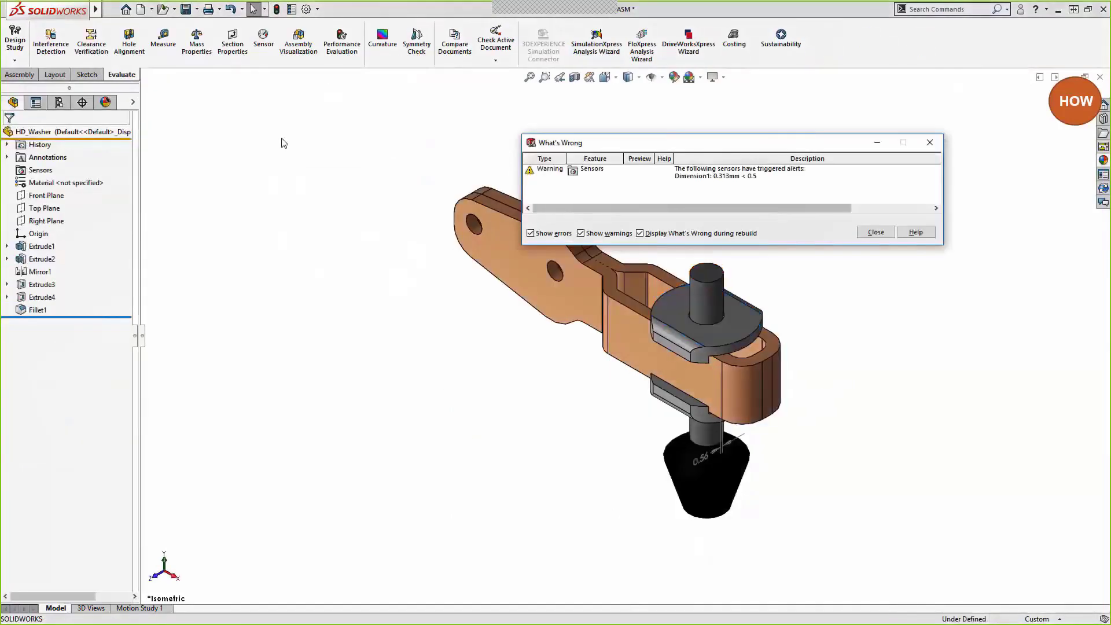
click(875, 232)
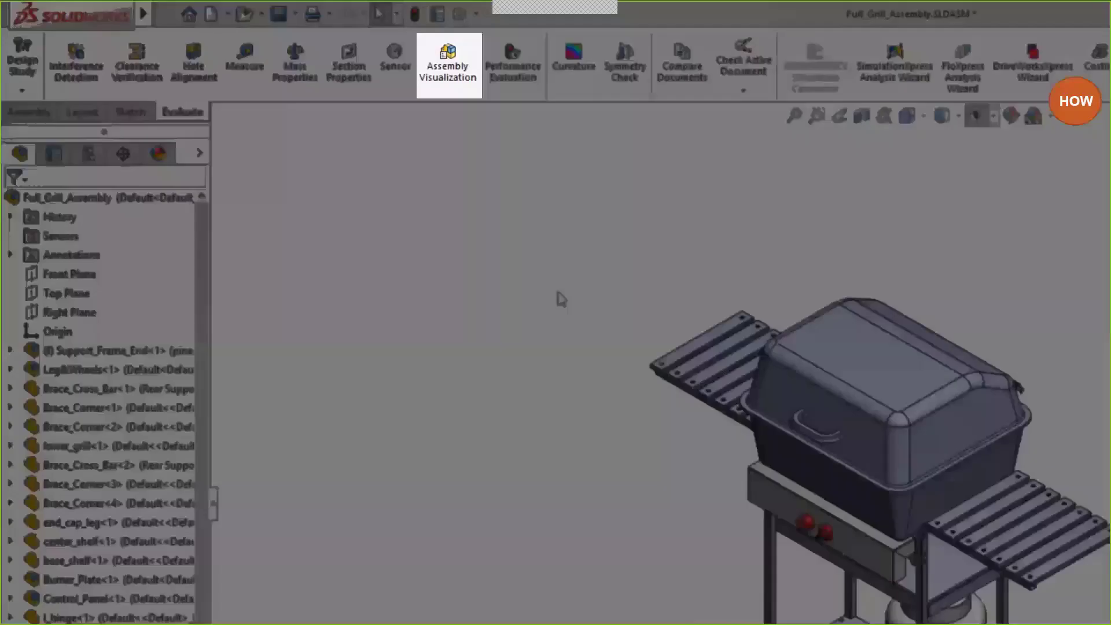
Run Assembly Visualization on the full grill assembly, widen the component list and sort it by mass from heaviest to lightest.
click(342, 46)
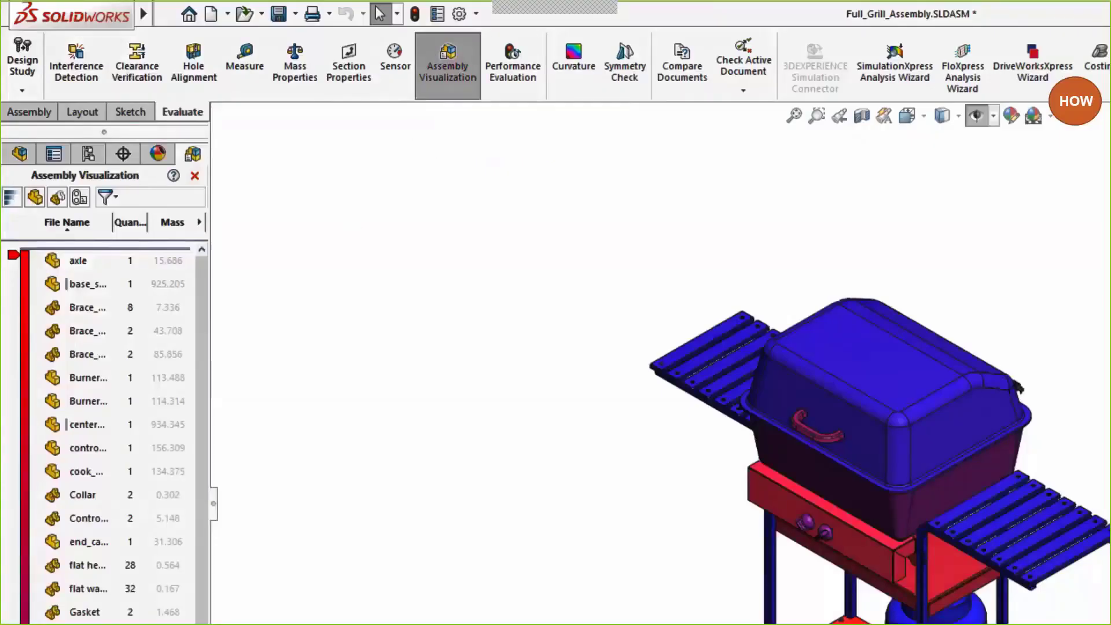
drag(212, 303, 265, 304)
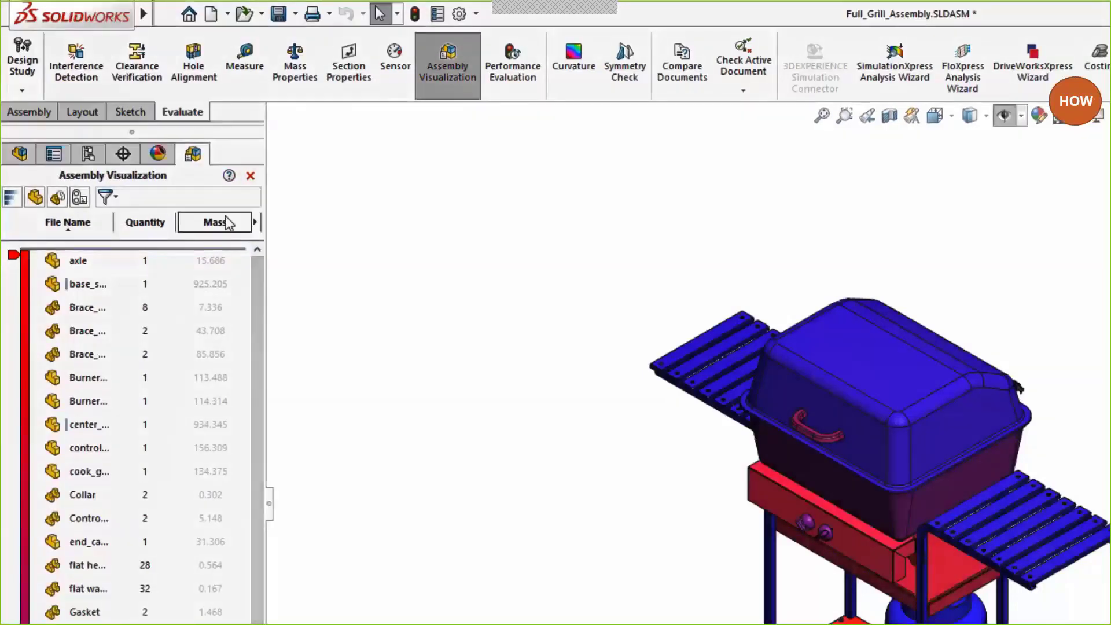
click(223, 221)
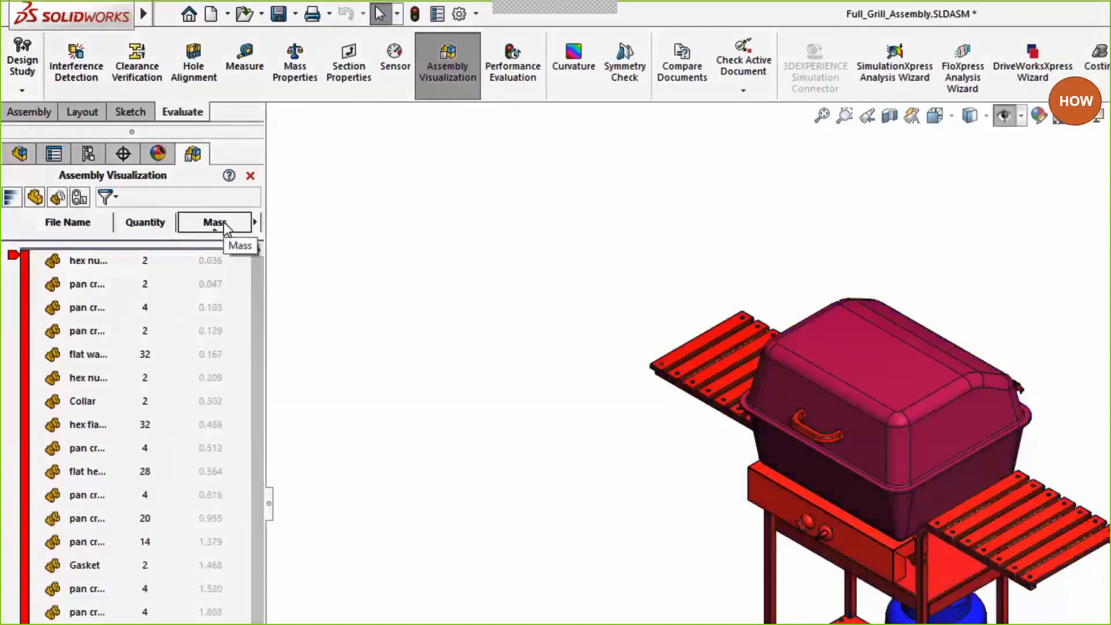
click(224, 221)
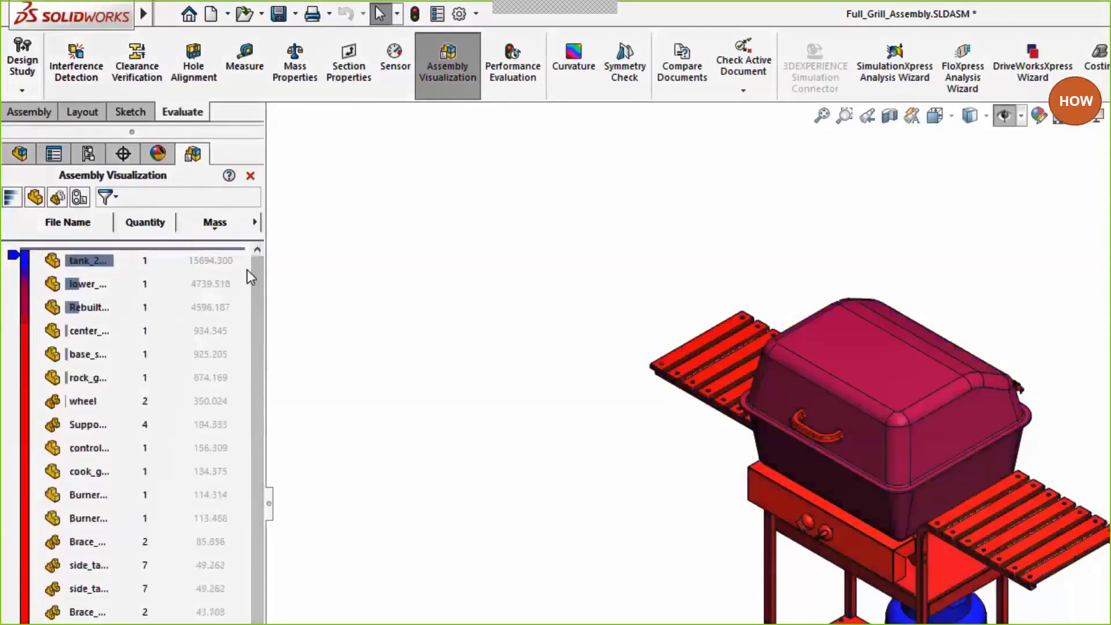
Review the whole mass-sorted list and roll it back to just below the hinge row, hiding the lighter components.
scroll(262, 318, down, 4)
drag(265, 344, 228, 593)
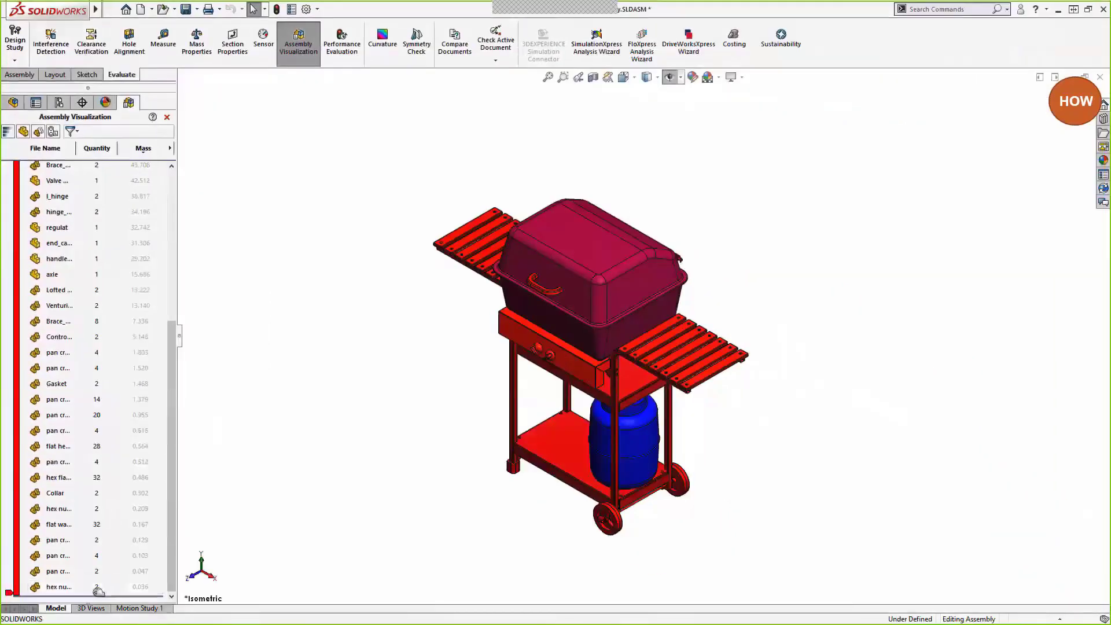
scroll(94, 243, up, 5)
drag(99, 182, 102, 465)
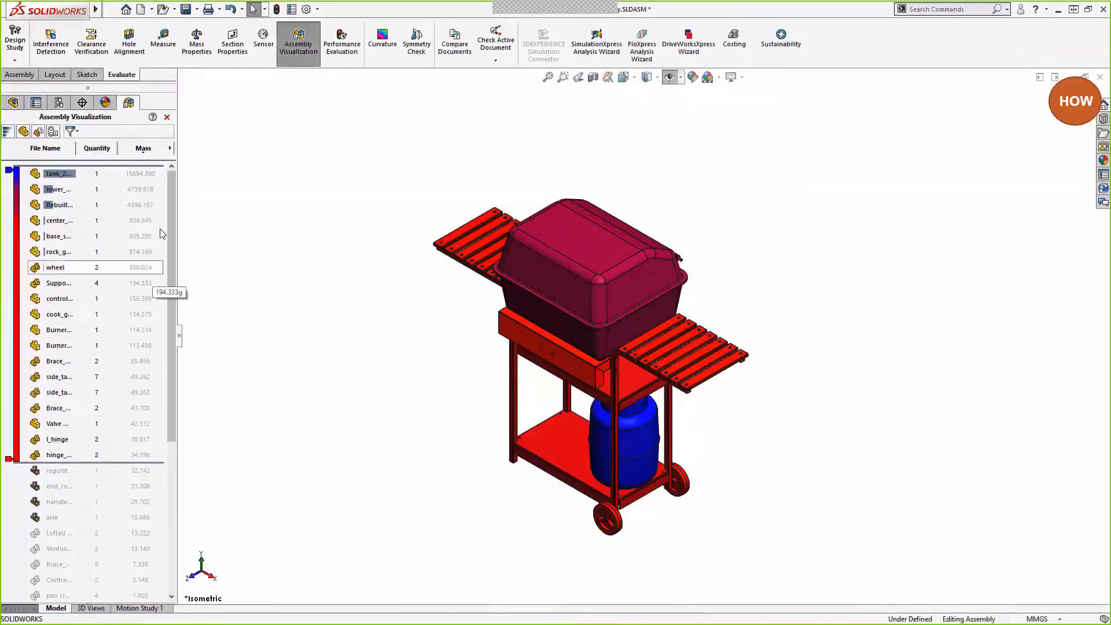
Start defining a custom column for the visualization and browse its available properties.
click(170, 148)
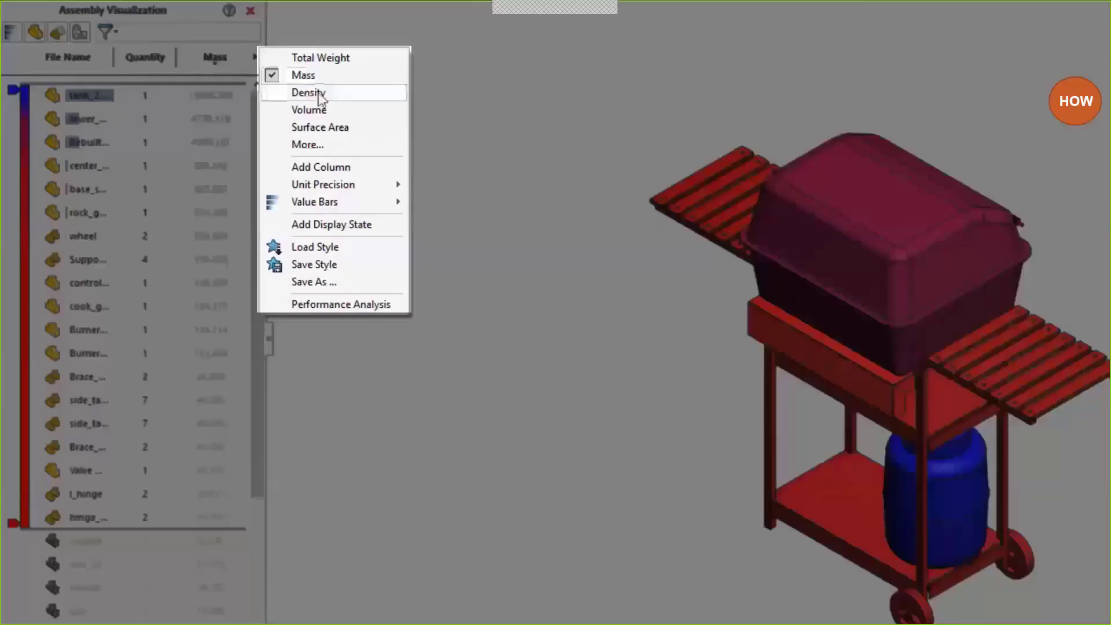
click(347, 145)
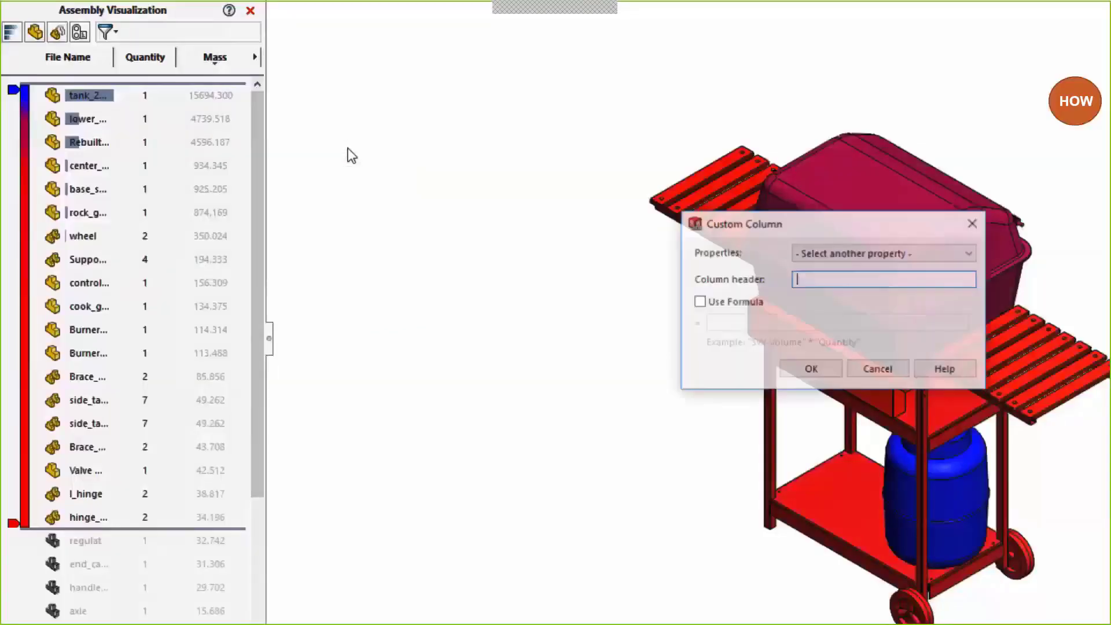
click(876, 258)
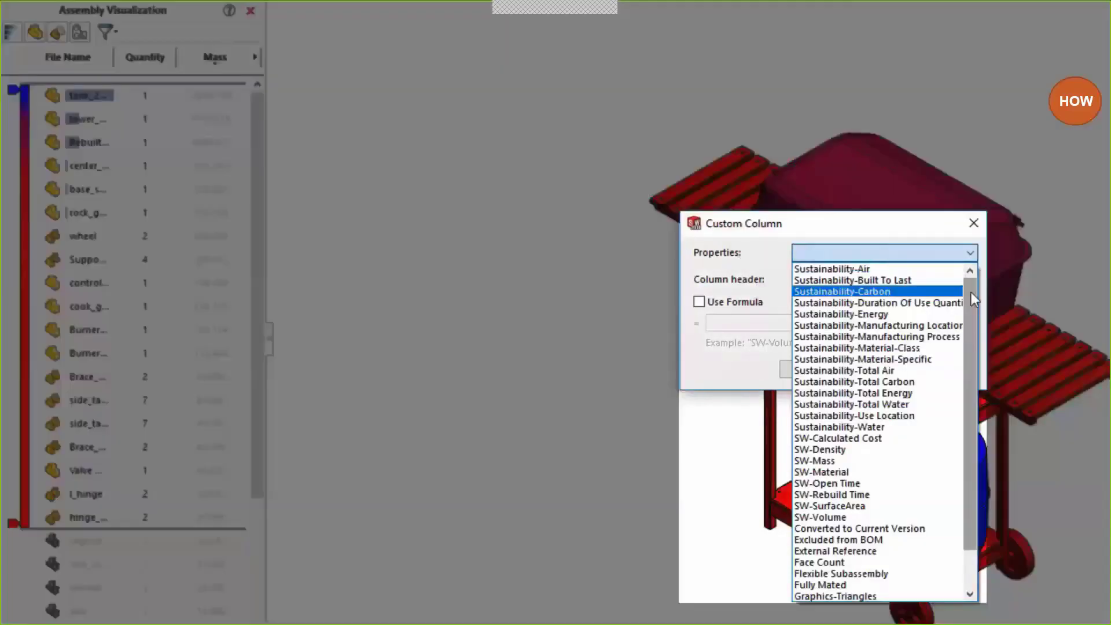
drag(971, 293, 975, 321)
click(765, 224)
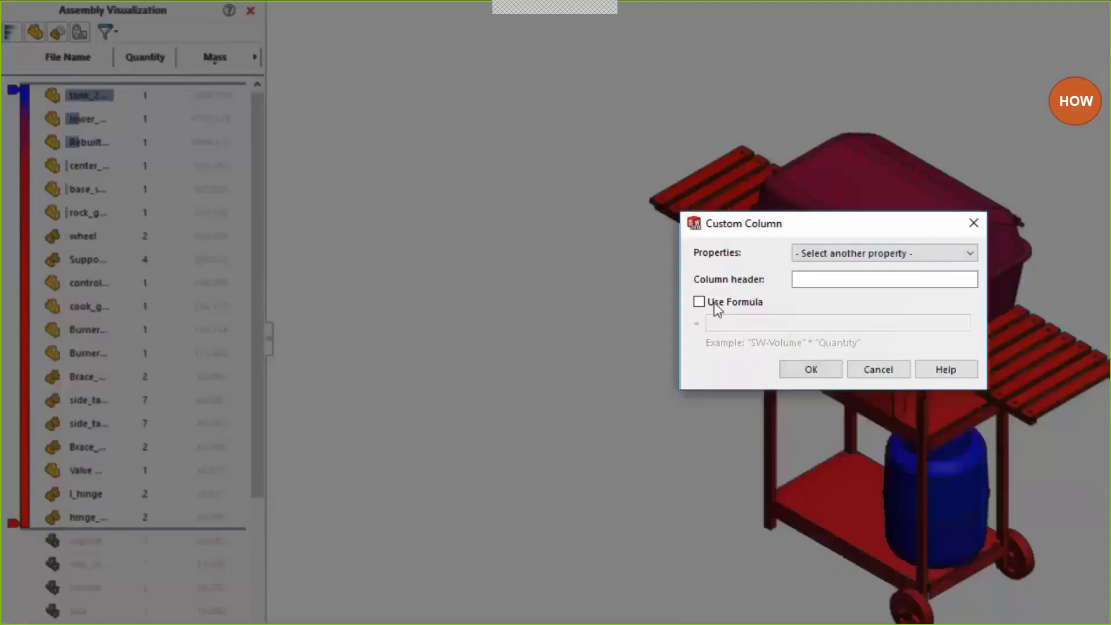
Define the custom column SW-Mass with the formula "Quantity"*"SW-Mass" to rank components by combined mass.
click(701, 302)
click(821, 253)
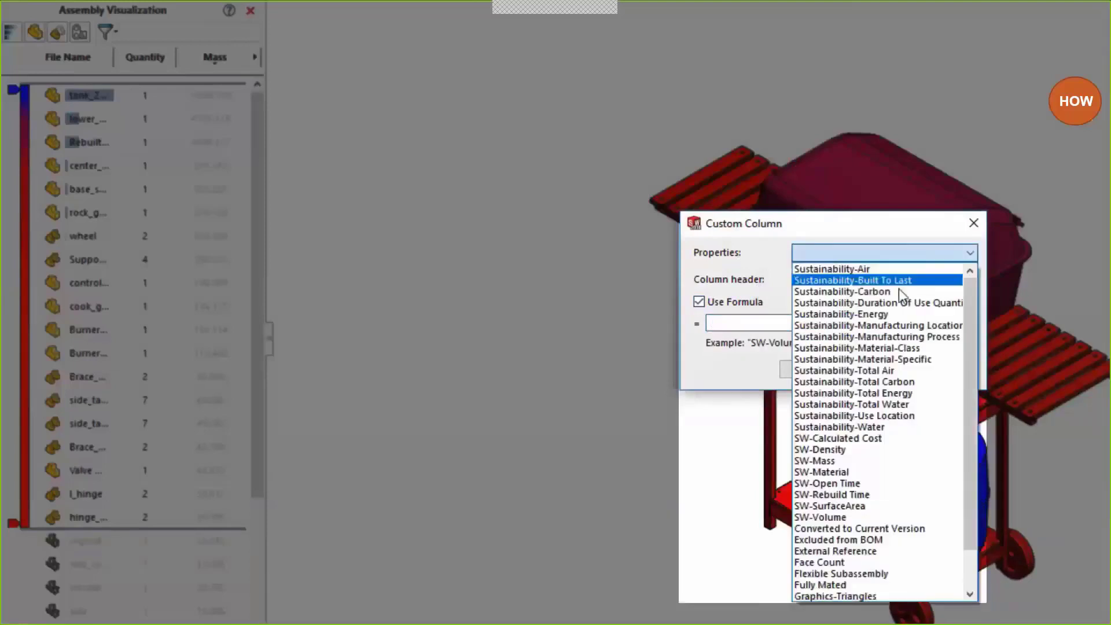
drag(971, 350, 971, 377)
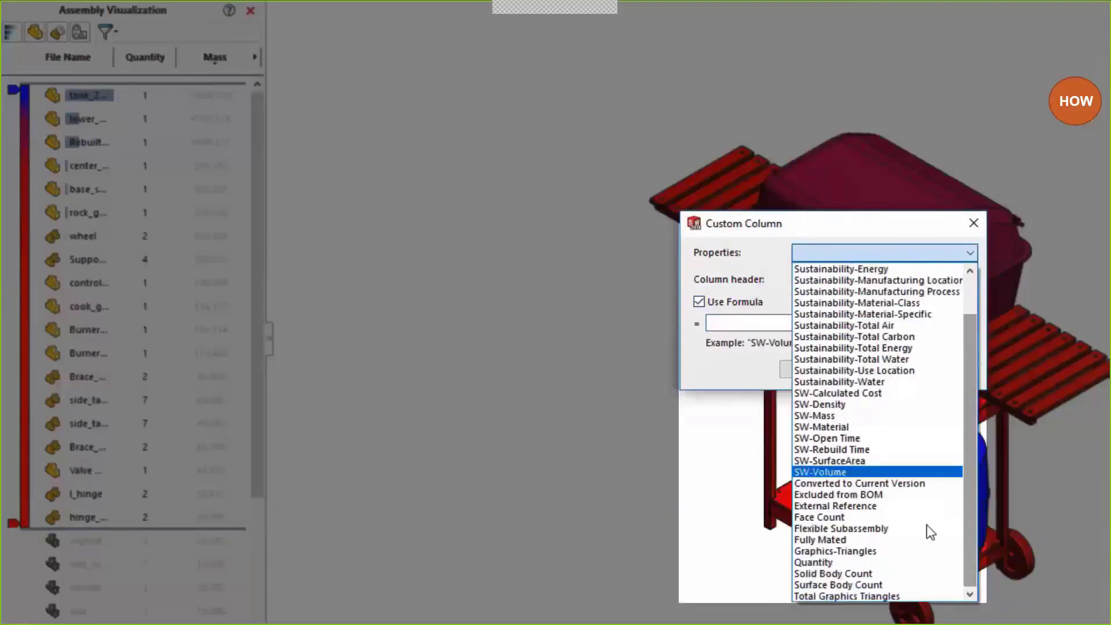
click(925, 563)
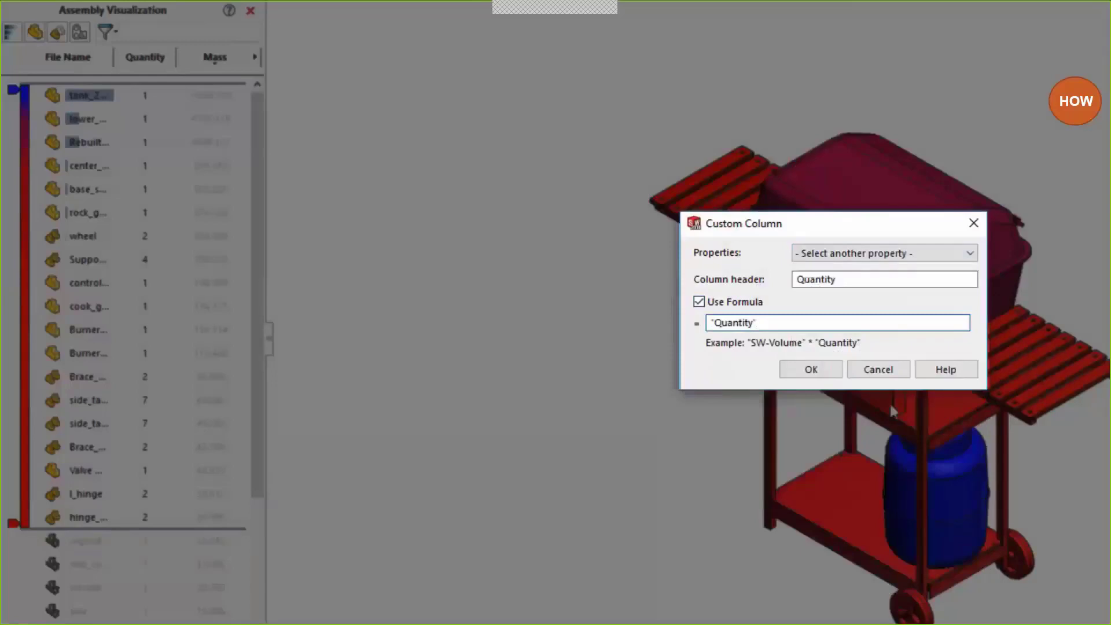
text(*)
click(907, 253)
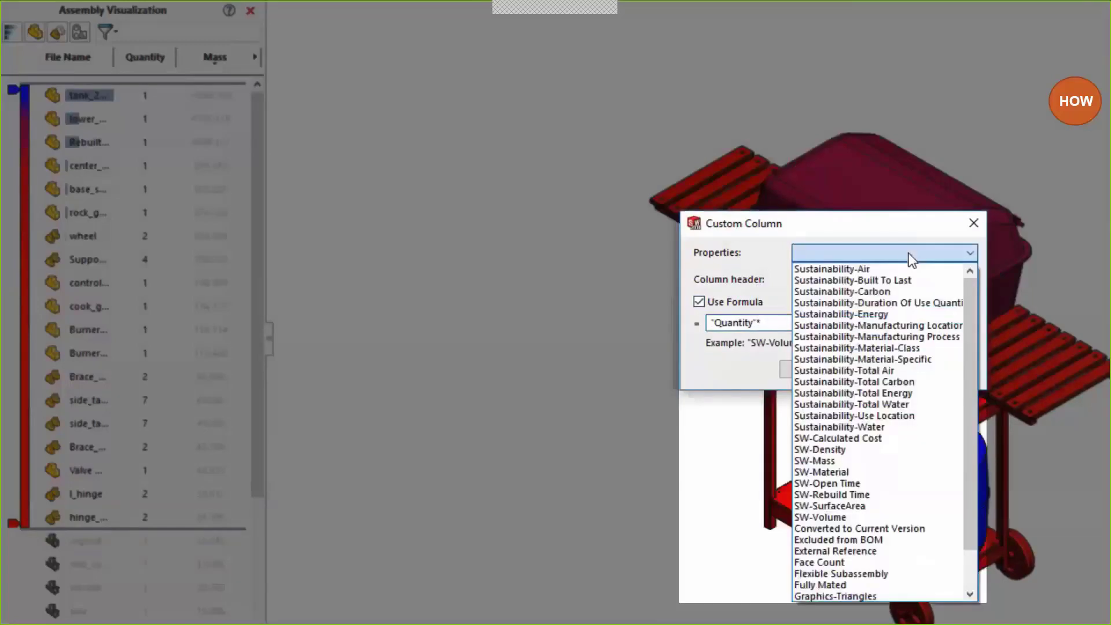
click(898, 461)
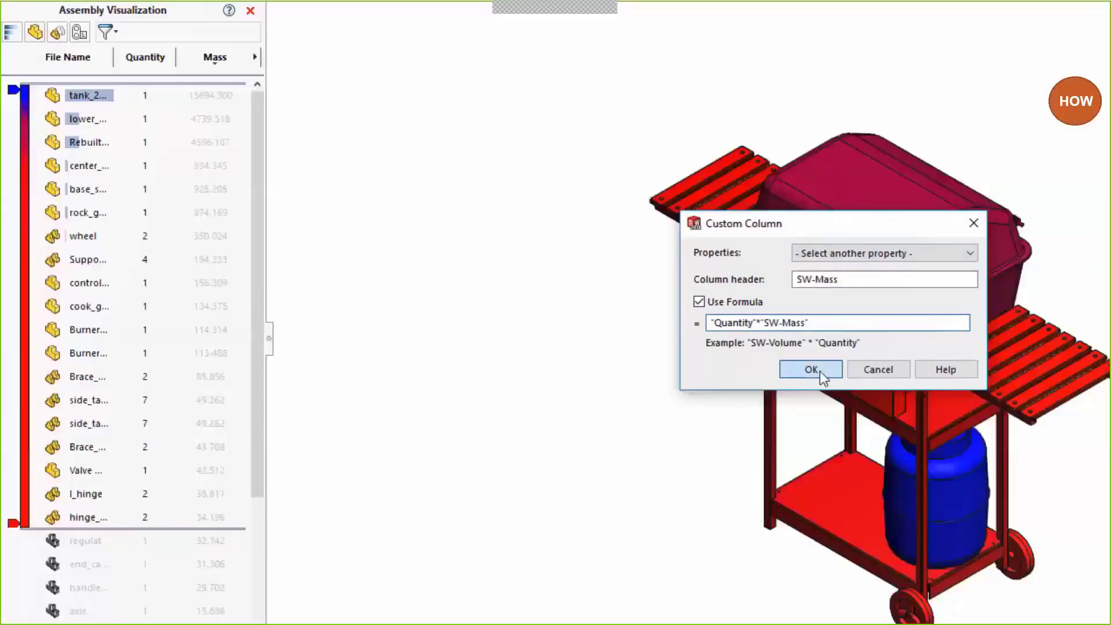
click(816, 369)
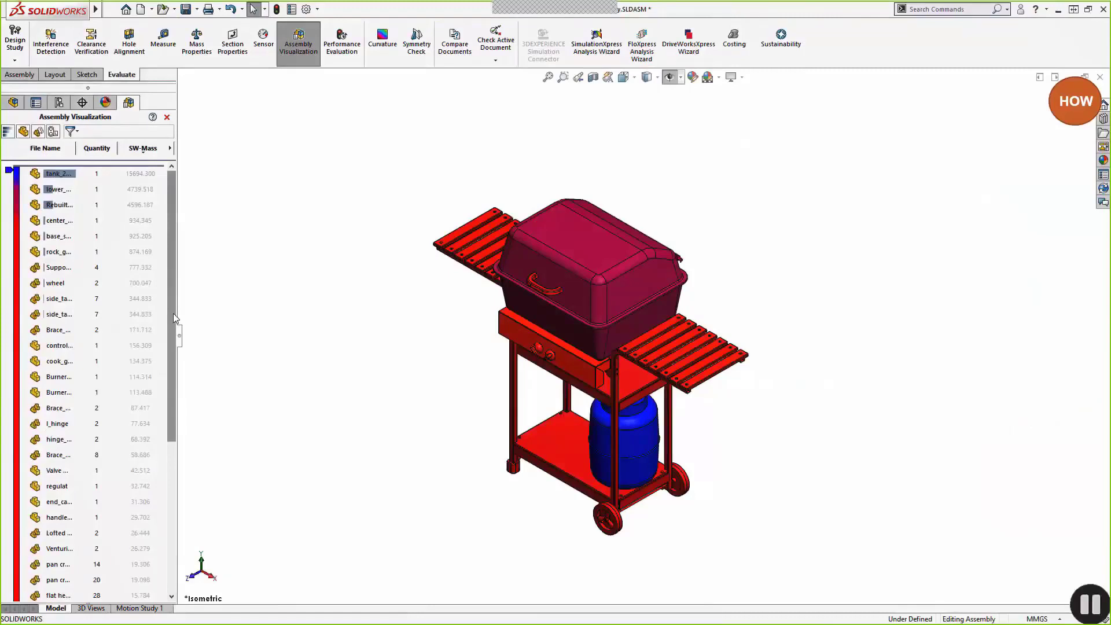
Roll the SW-Mass list back to just below the cook grate row and add the visualization as a display state.
drag(172, 314, 183, 441)
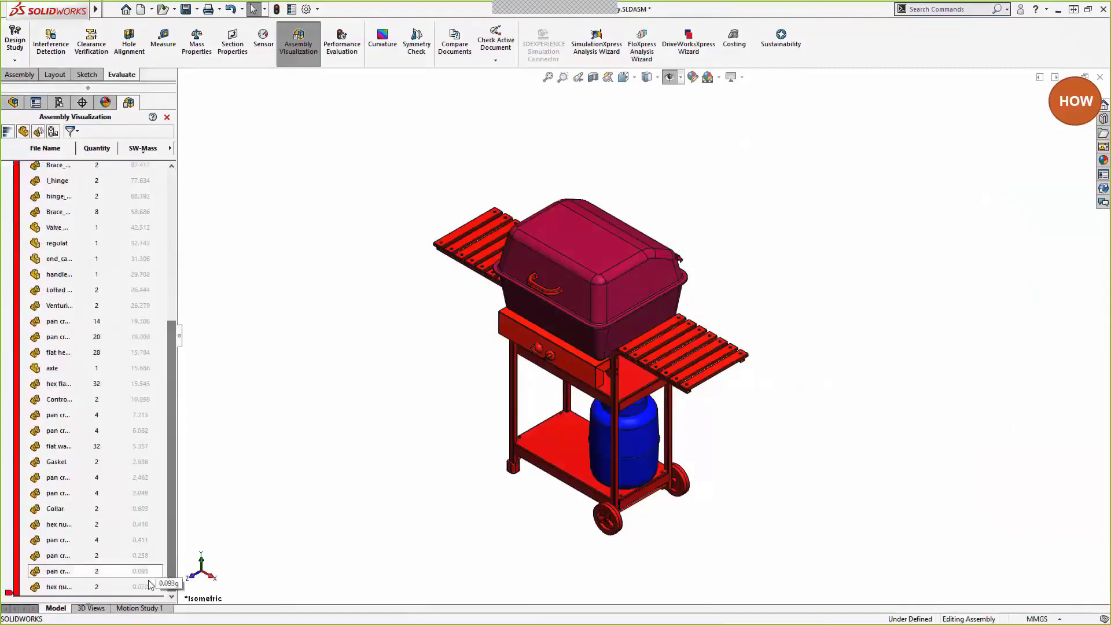
drag(87, 595, 123, 241)
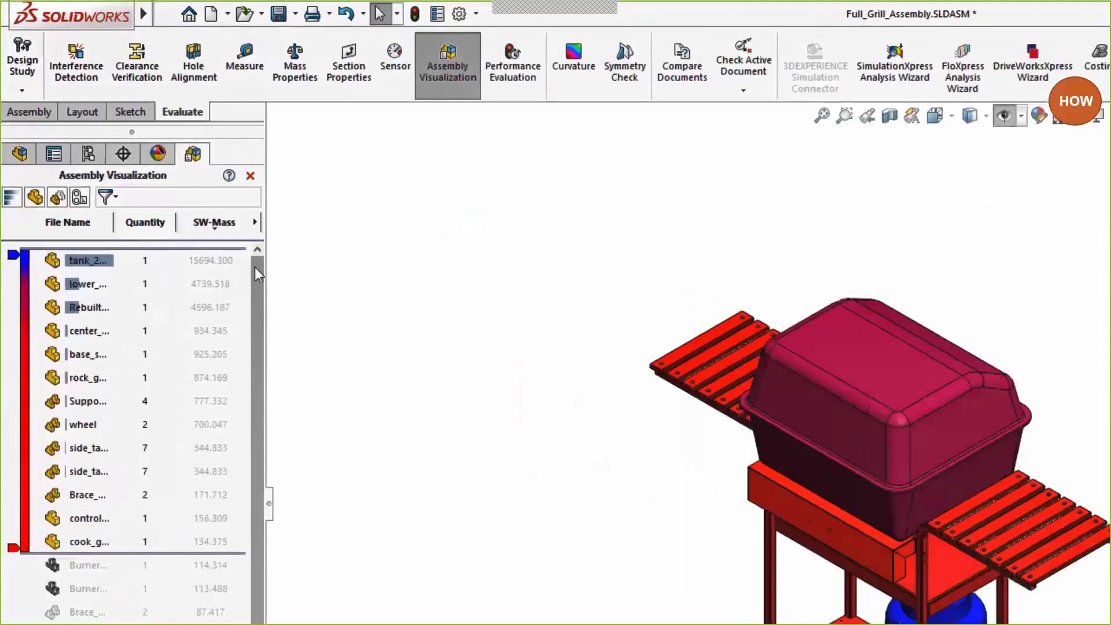
click(255, 223)
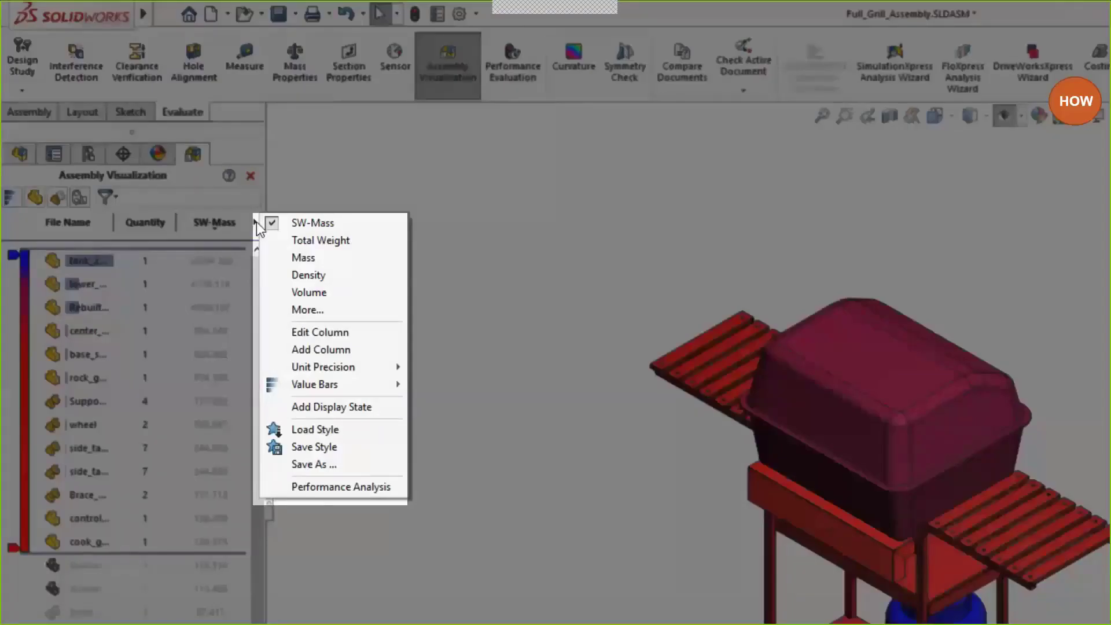
click(327, 407)
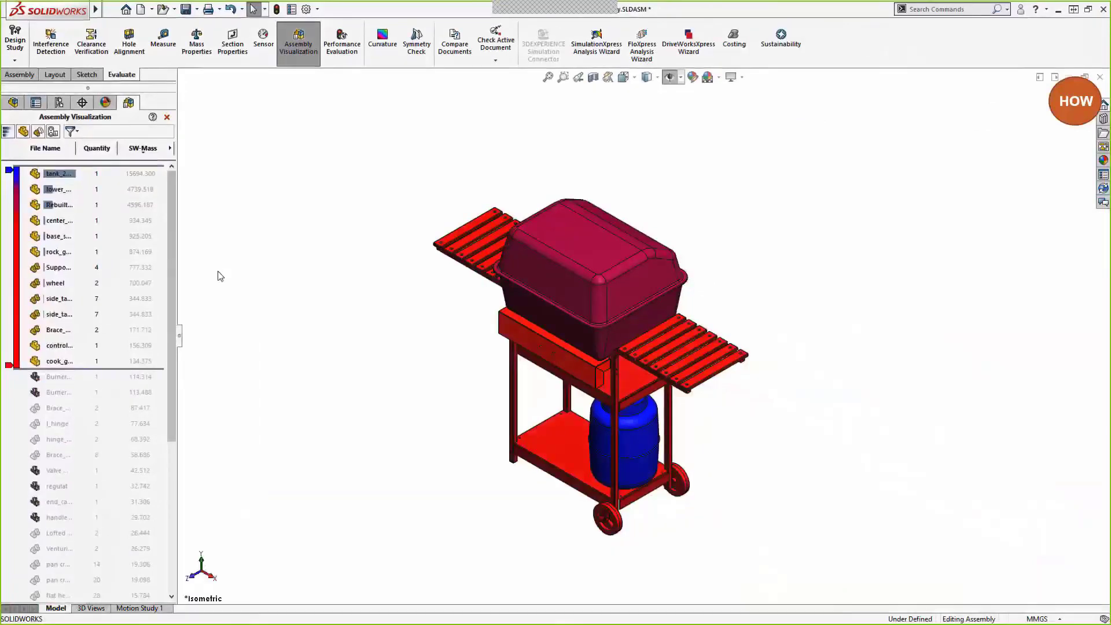
Exit Assembly Visualization and activate Visualization Display State-1 for the grill assembly.
click(167, 117)
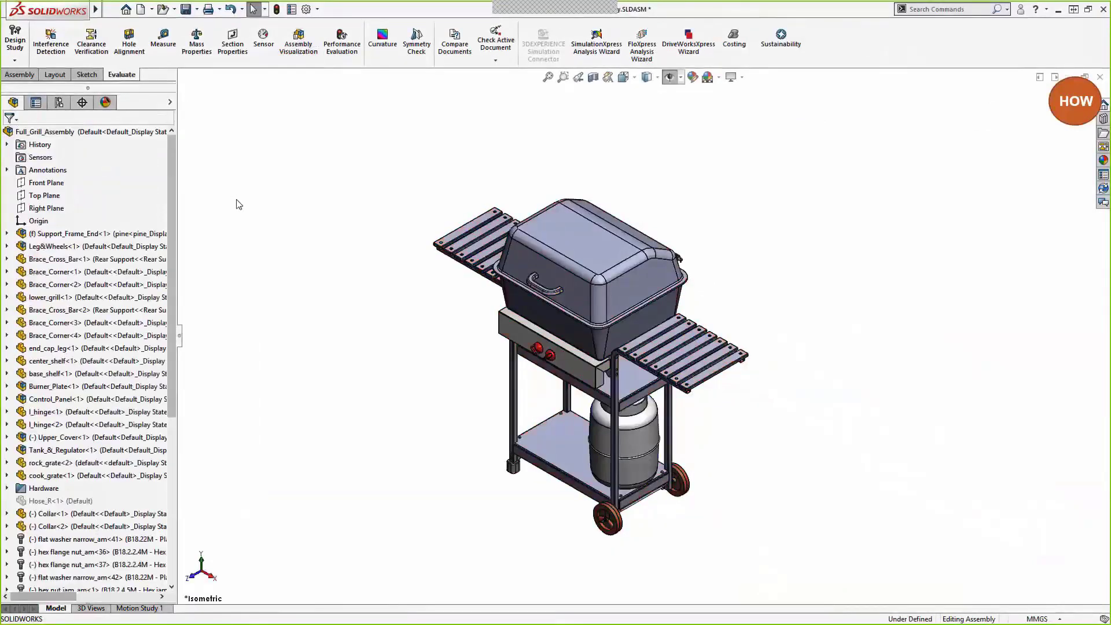
click(59, 102)
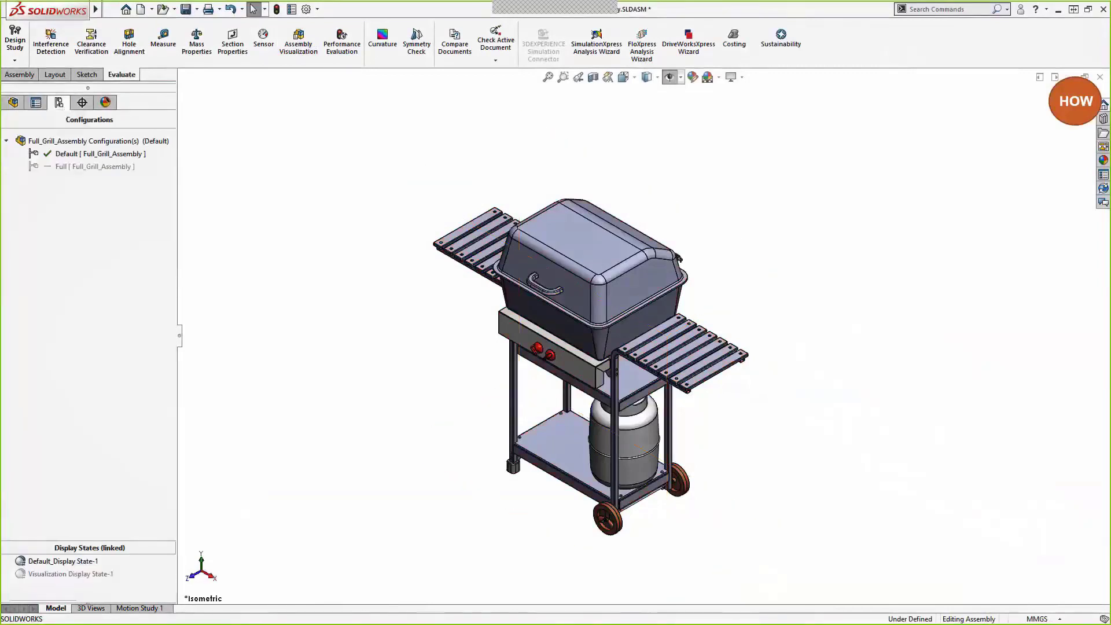
double_click(94, 574)
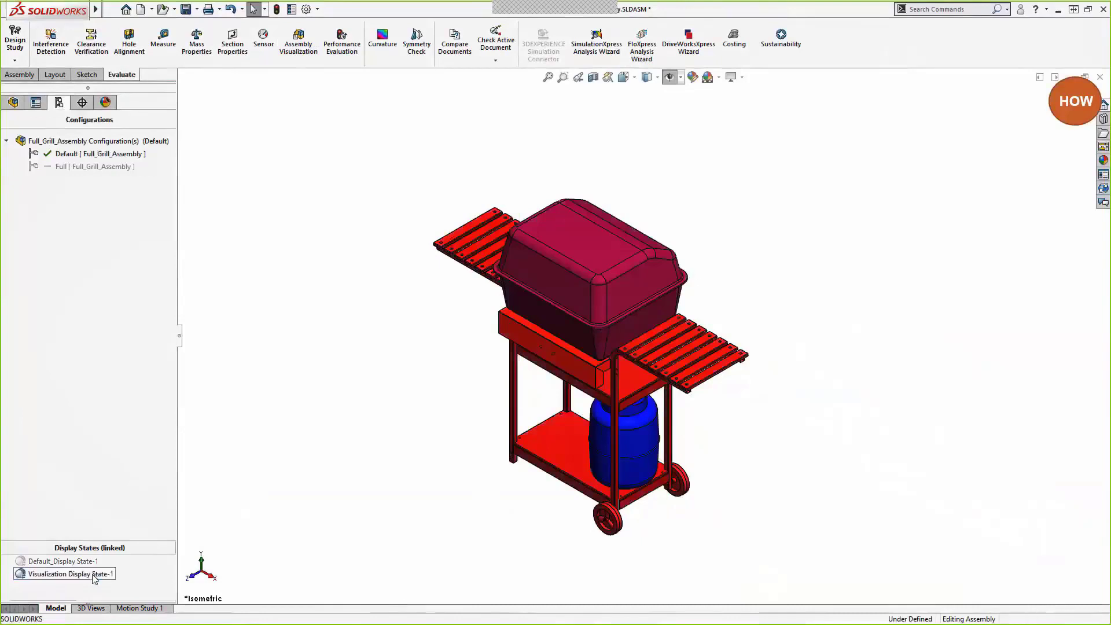
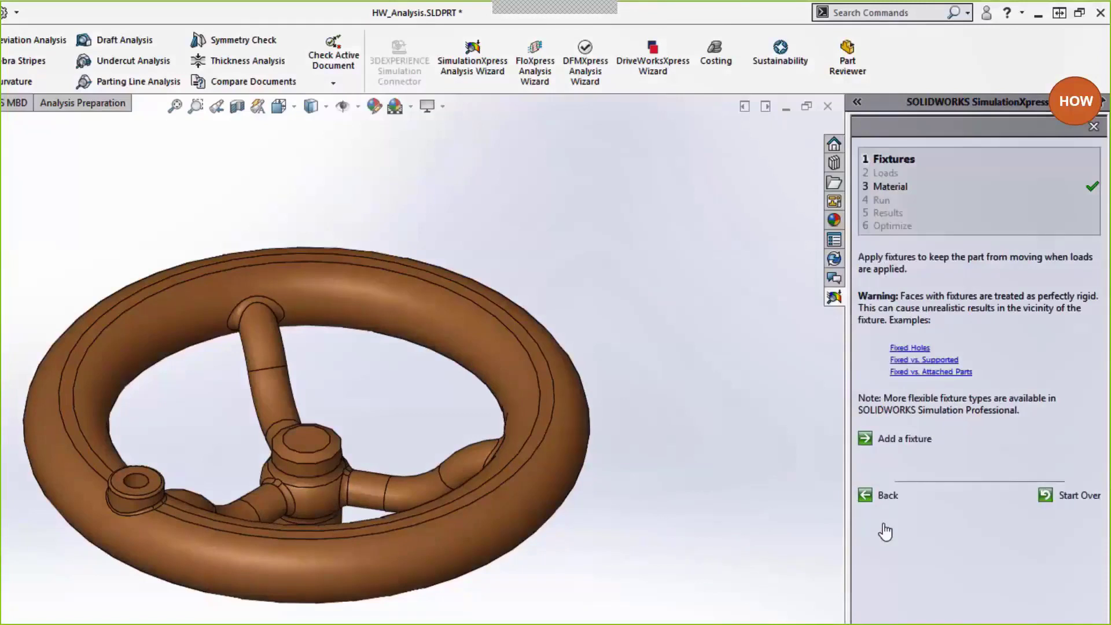
Add a fixed-geometry fixture to the two inner faces of the handwheel's hub bore in SimulationXpress.
click(904, 440)
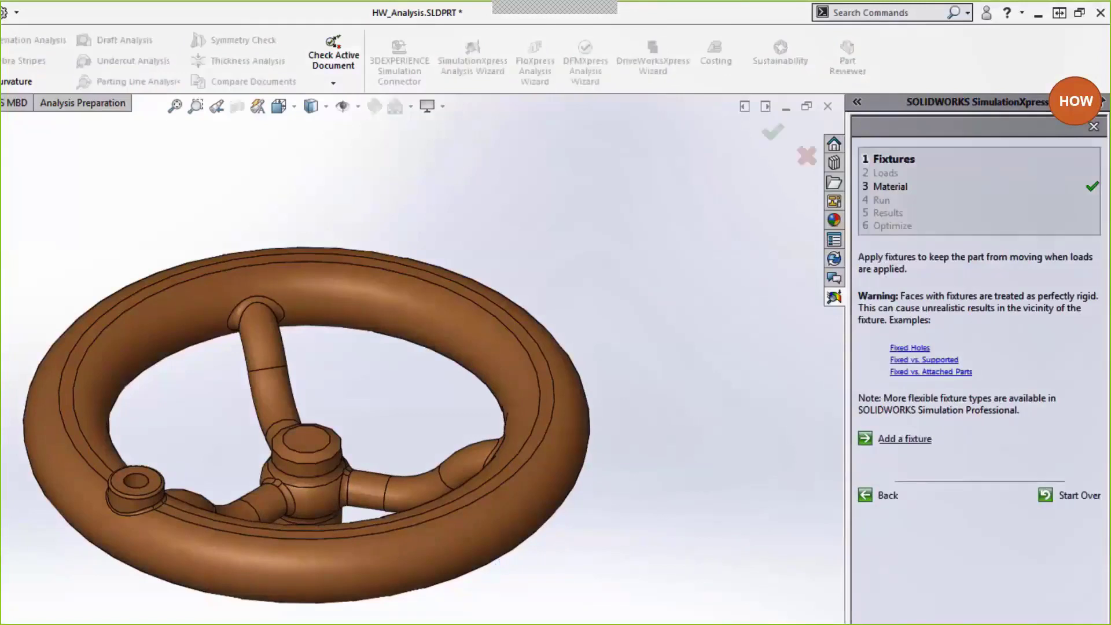
middle_drag(315, 619, 461, 404)
click(303, 540)
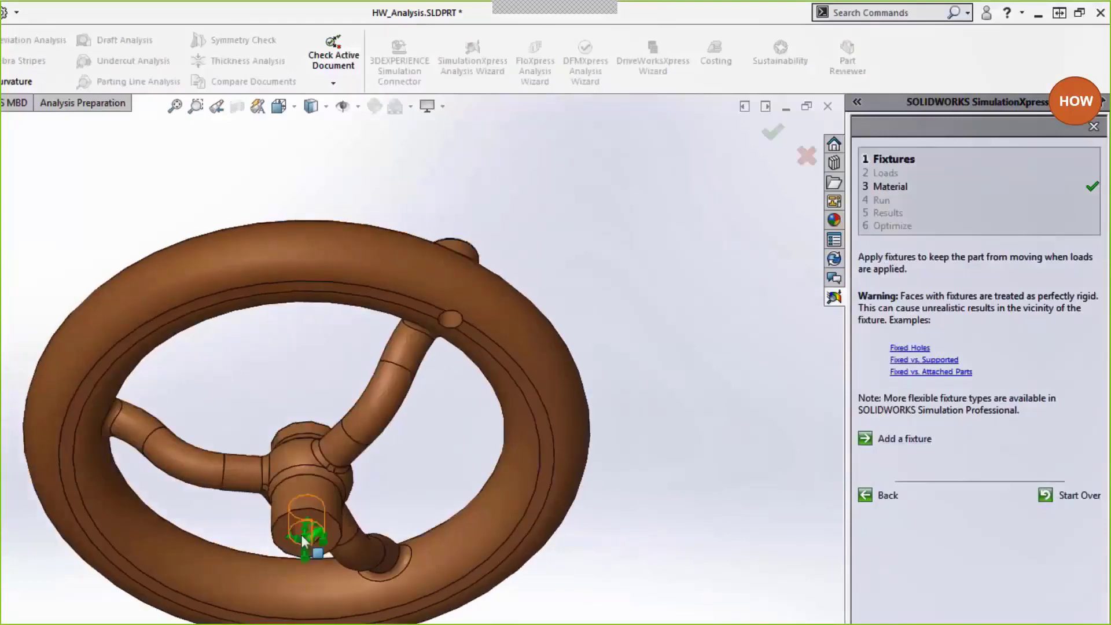
click(319, 621)
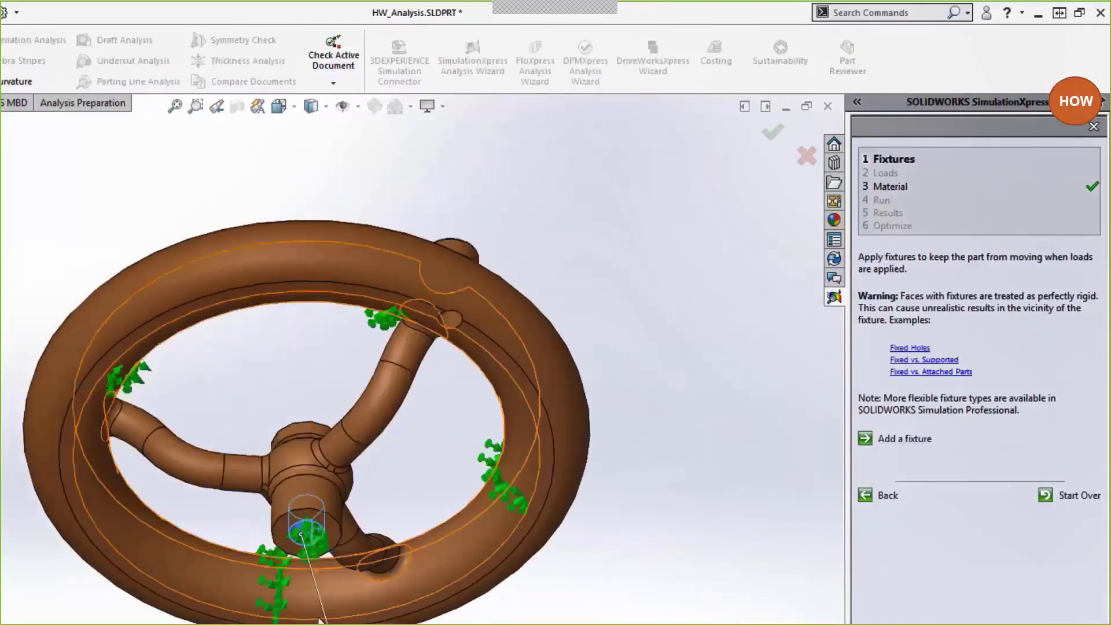
middle_drag(389, 464, 371, 624)
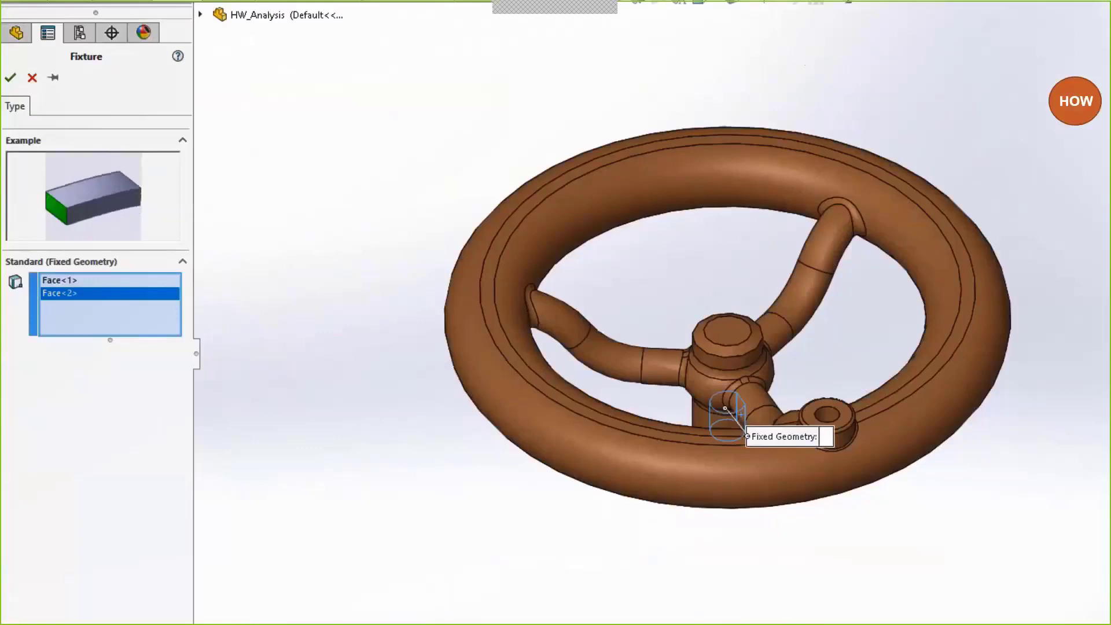
click(10, 77)
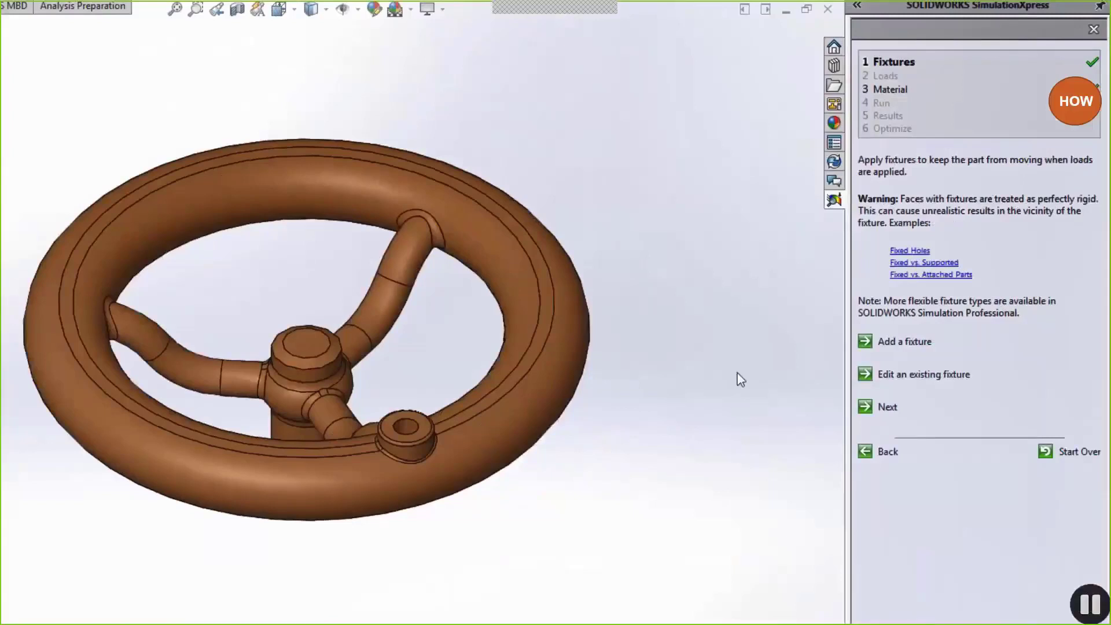
Add a 3000 N force on the inner face of the rim's handle hole, directed normal to the Right Plane.
click(885, 409)
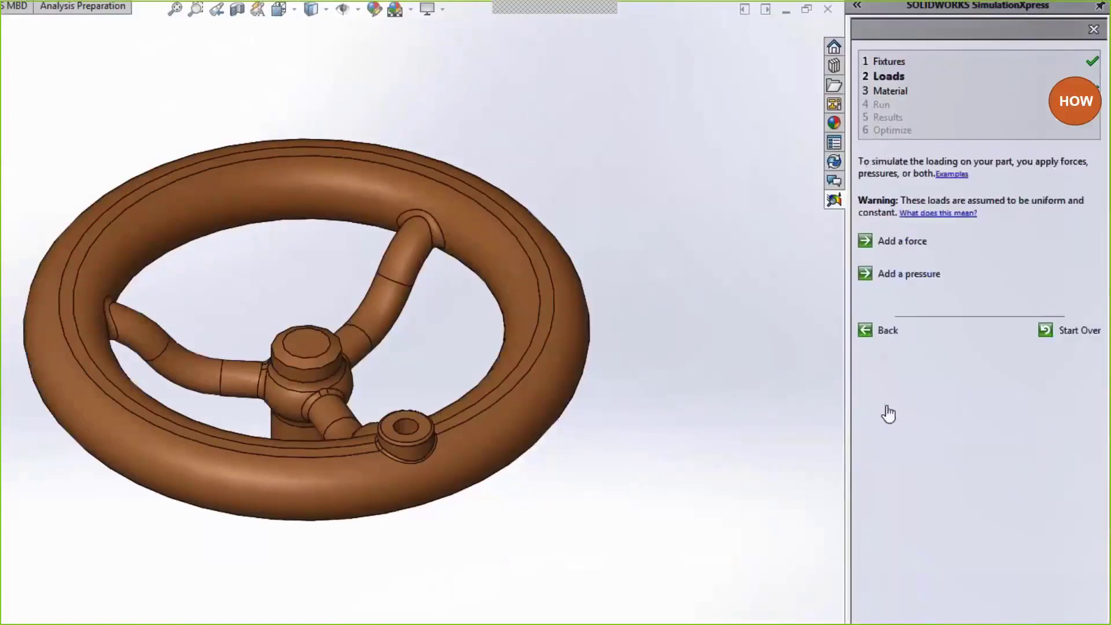
click(891, 242)
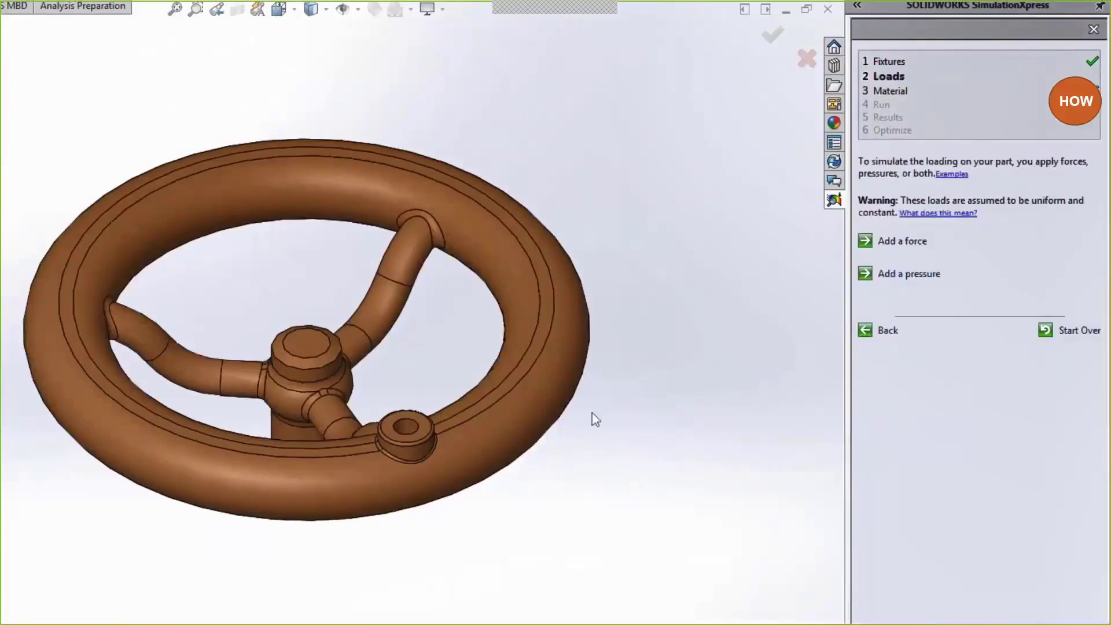
click(398, 416)
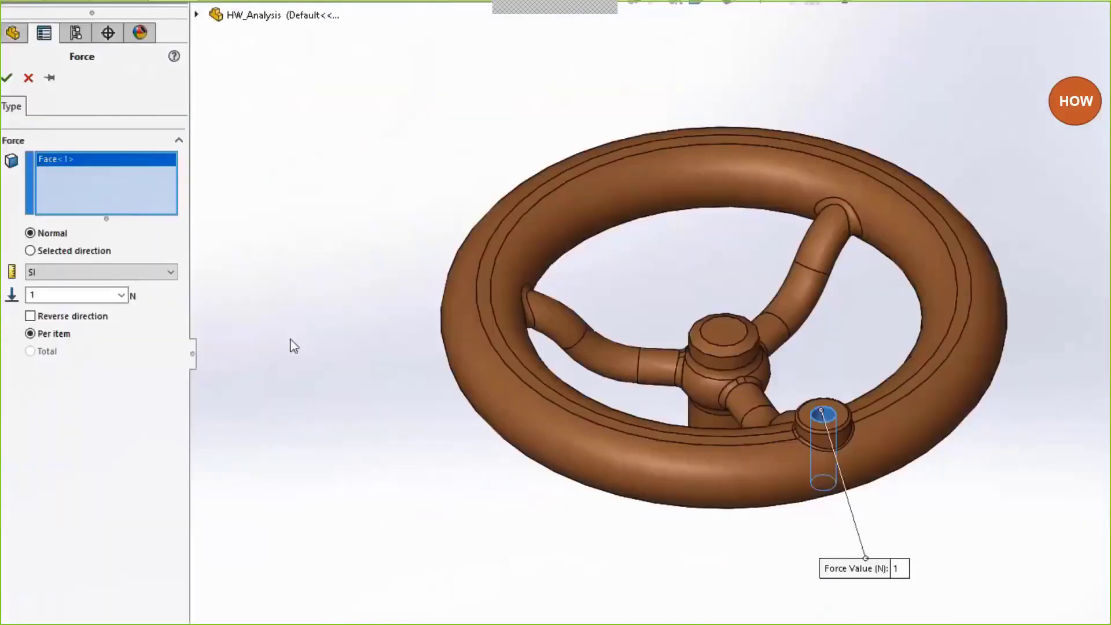
click(83, 253)
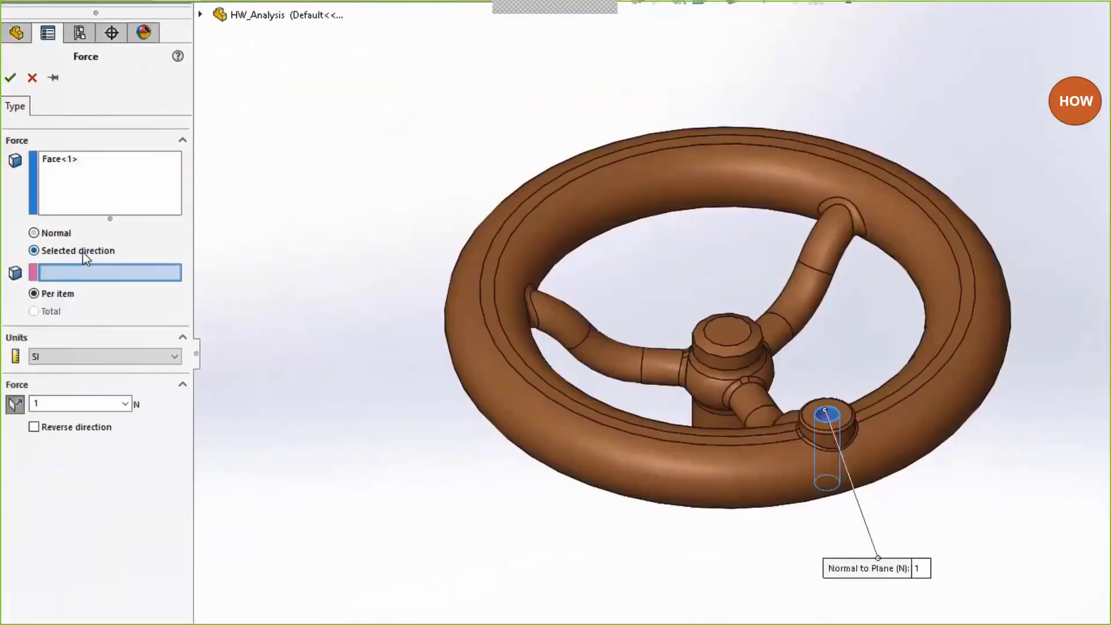
click(200, 15)
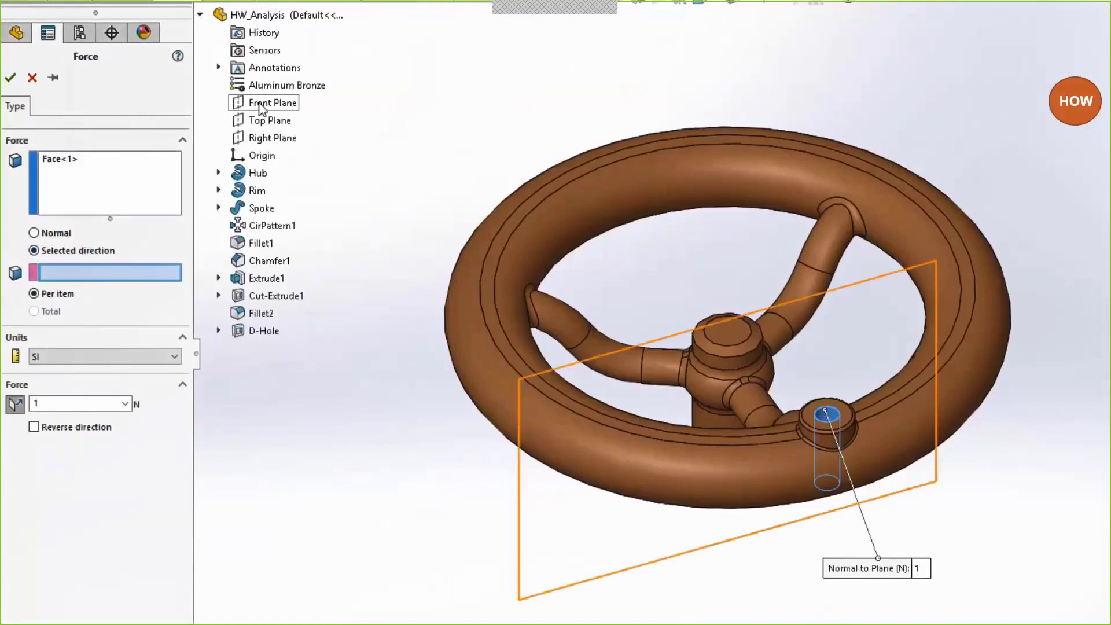
click(275, 139)
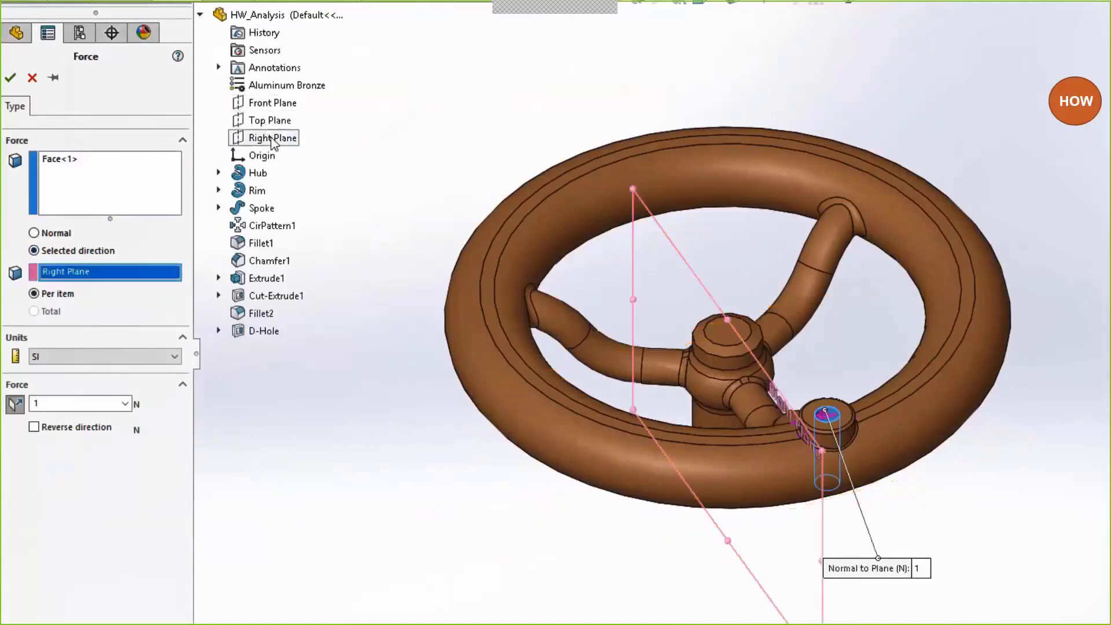
click(87, 404)
text(3000)
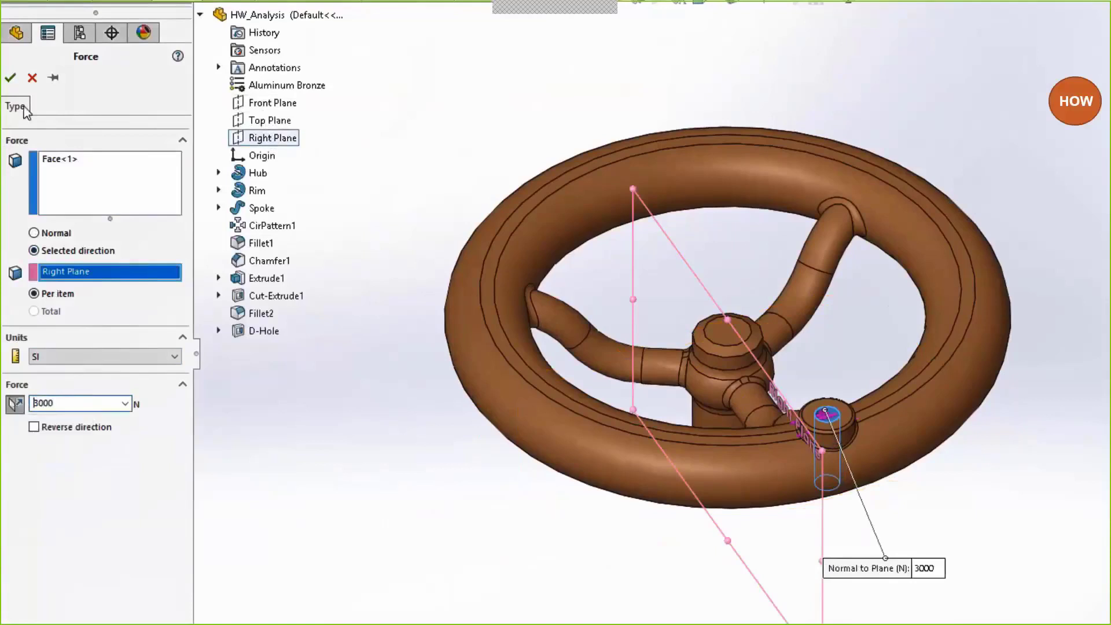
click(10, 77)
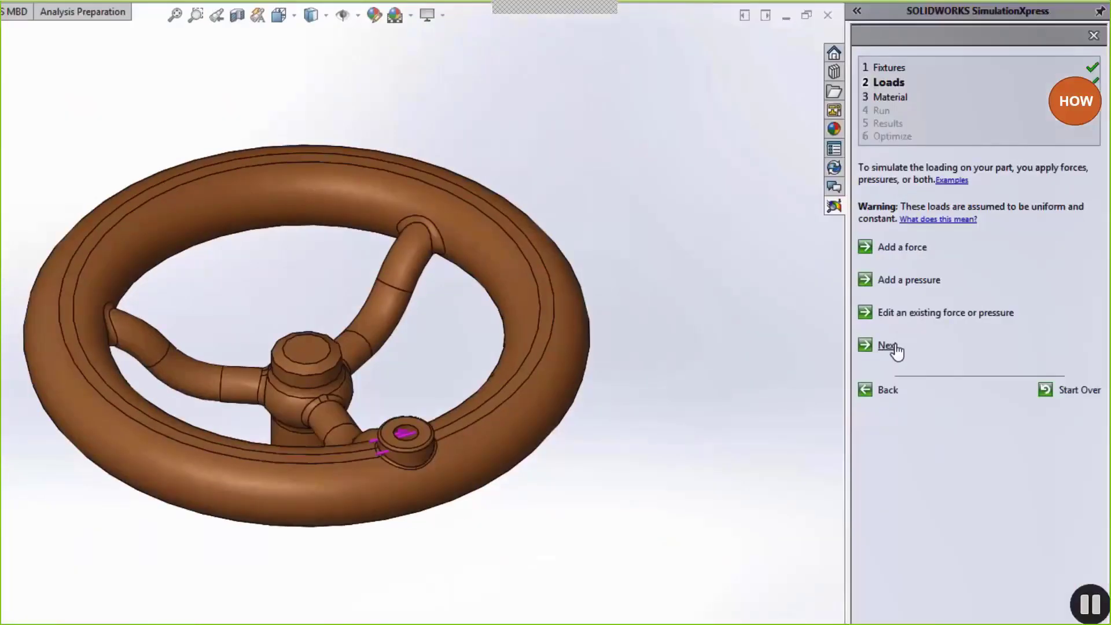
Keep Aluminum Bronze as the material, run the simulation and accept the deformation animation to continue to the results.
click(887, 345)
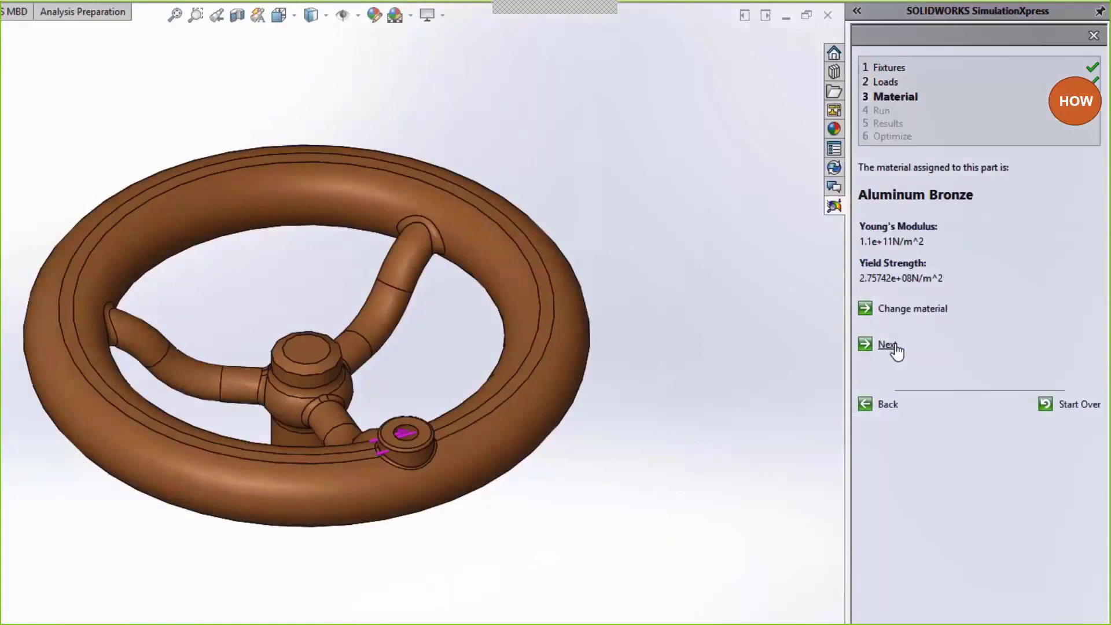
click(887, 346)
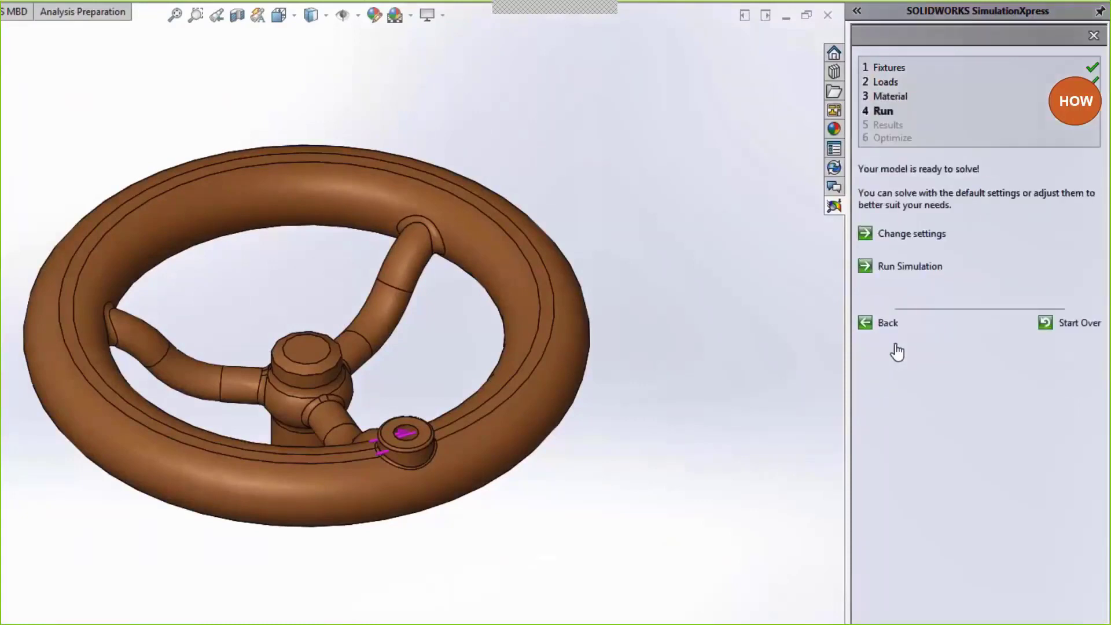
click(909, 268)
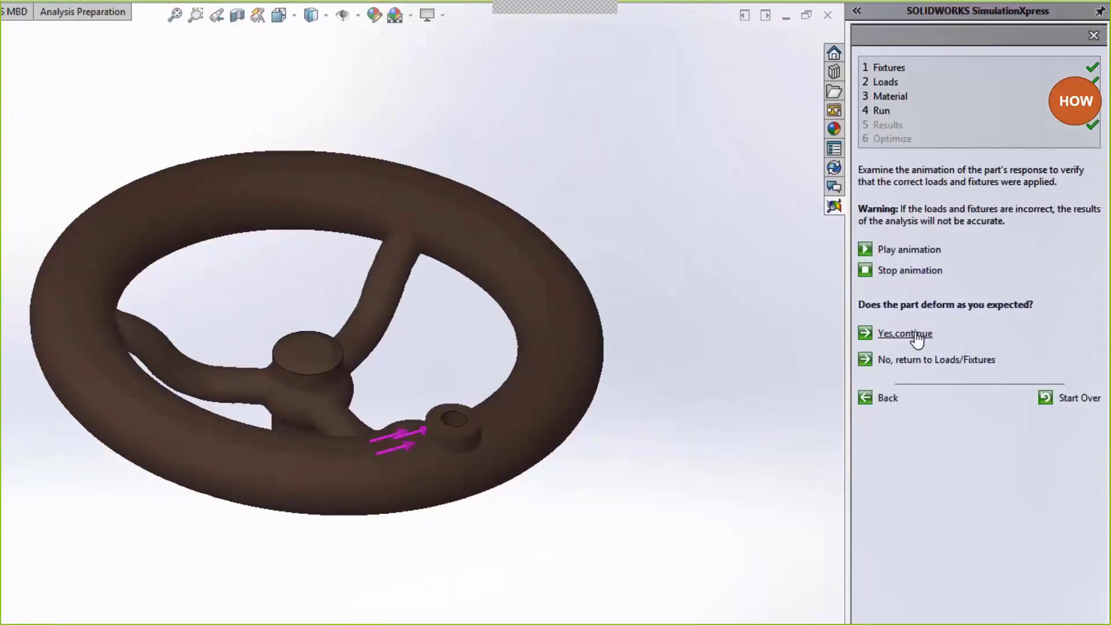
click(912, 334)
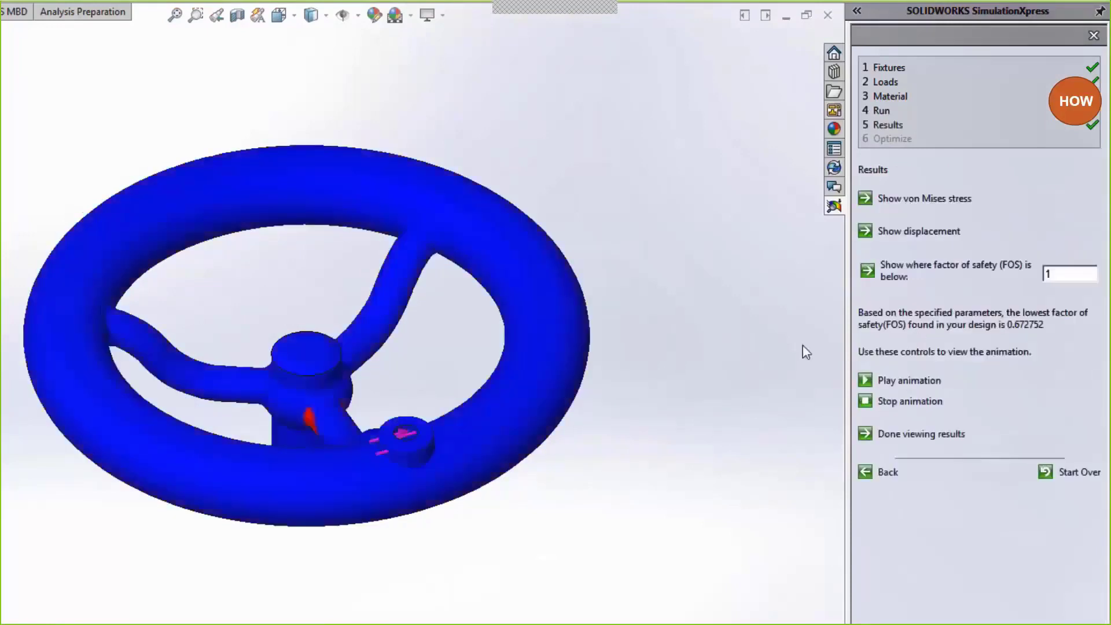
Examine the handwheel's von Mises stress and displacement plots, and where the factor of safety is below 1.
middle_drag(336, 549, 224, 509)
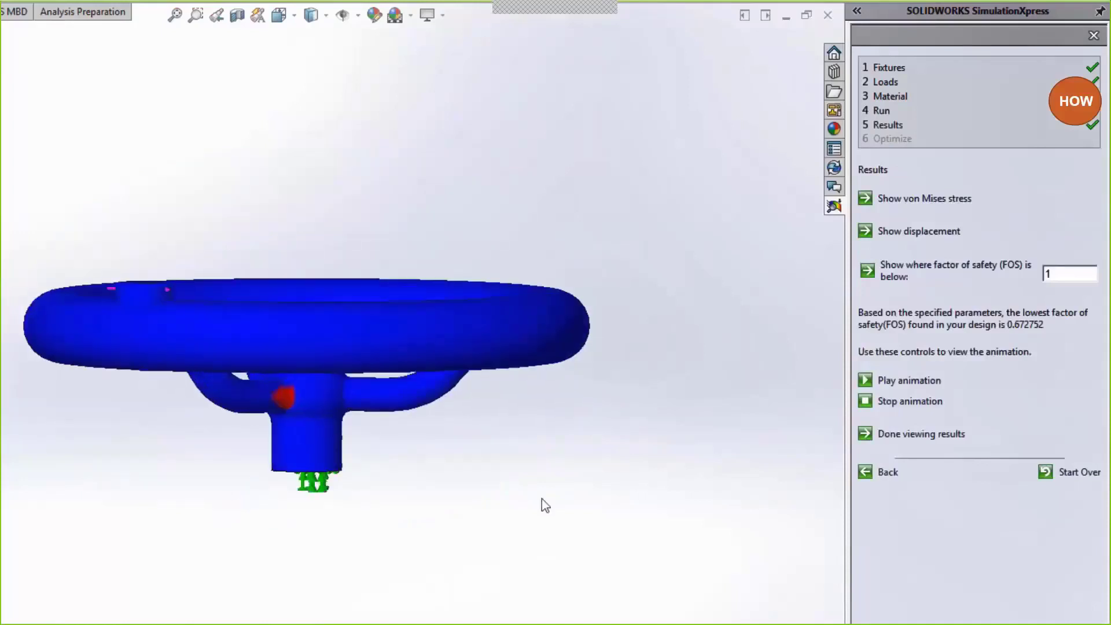
click(918, 200)
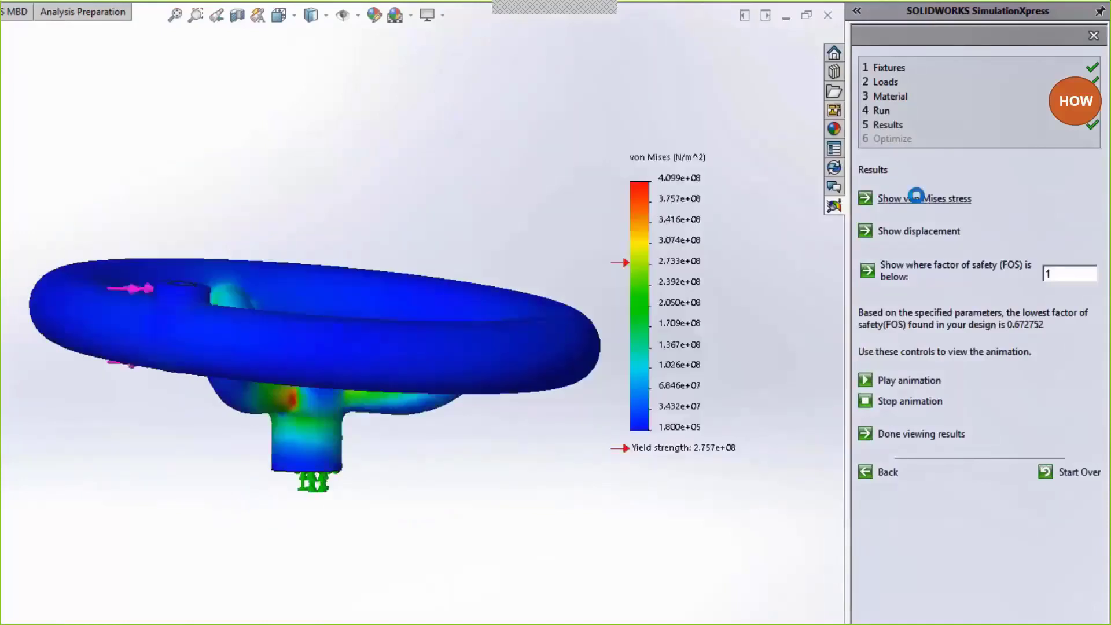
click(922, 235)
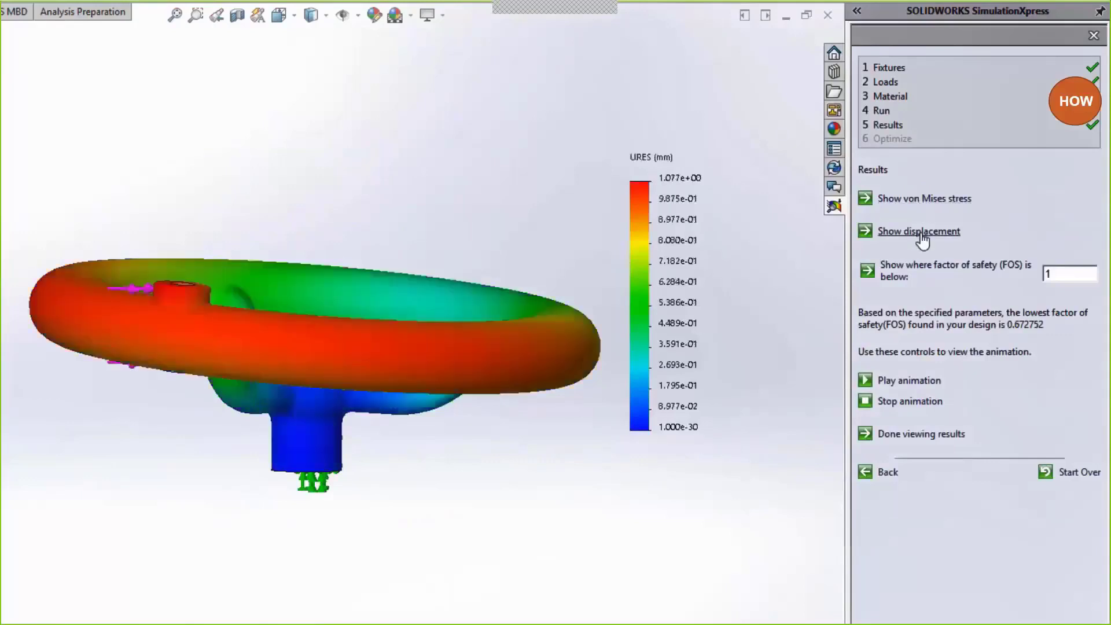
click(910, 269)
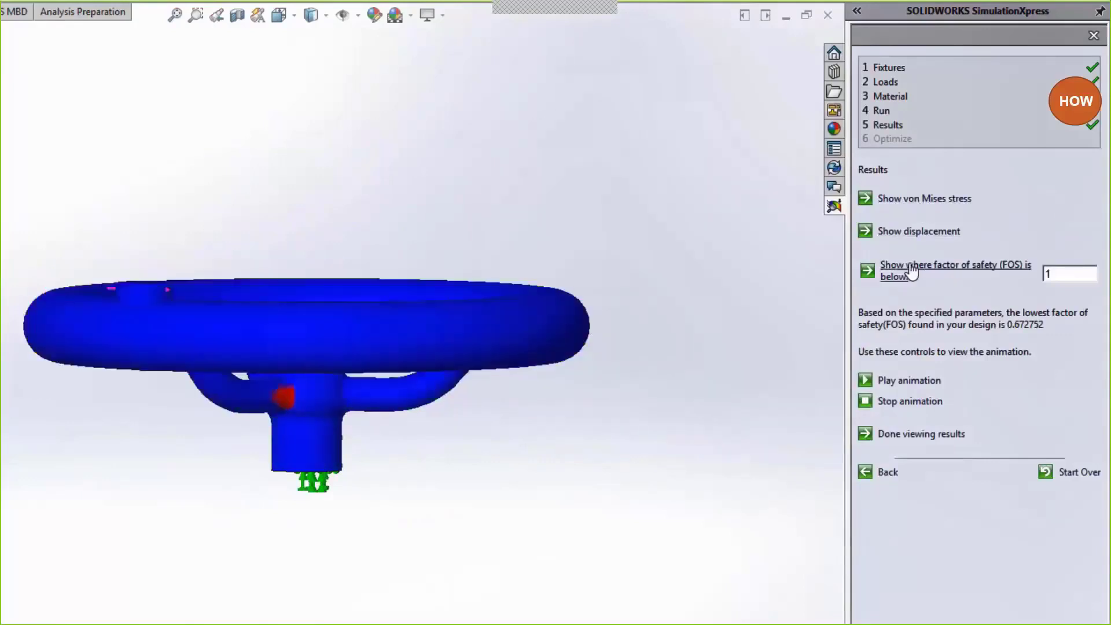
Finish viewing results without a report and start an optimization with the spoke's 14 mm dimension as the design variable.
click(945, 435)
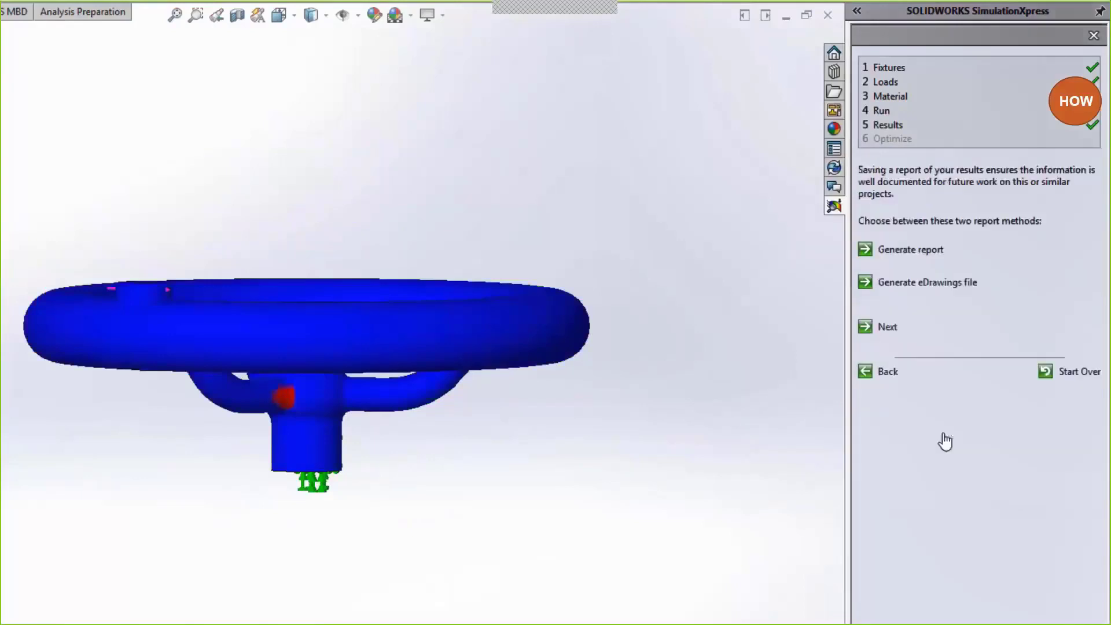
click(890, 328)
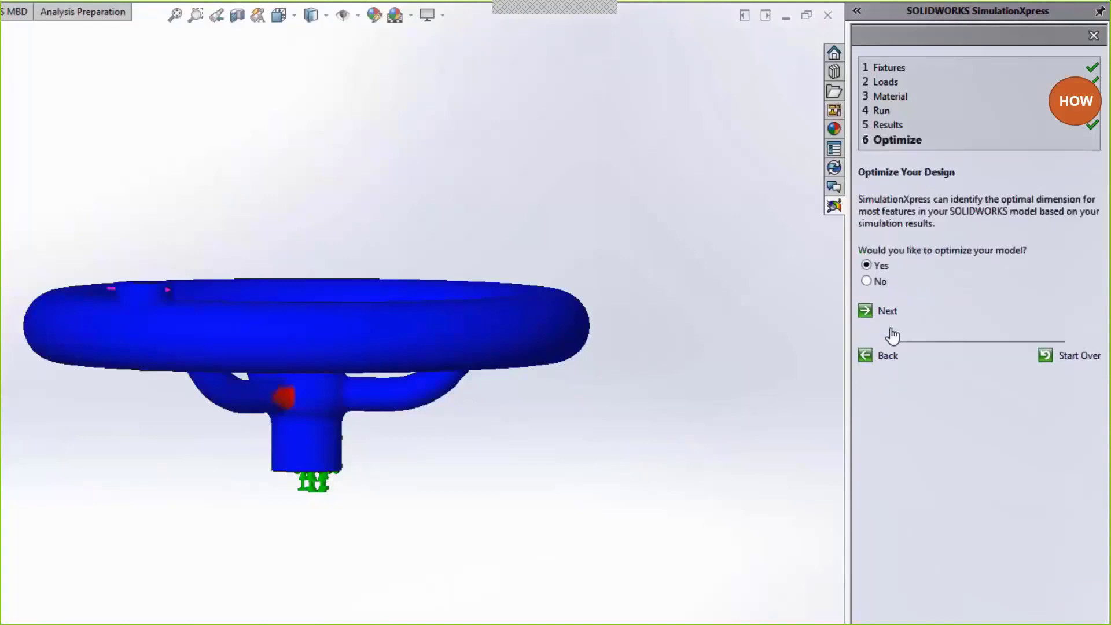
click(887, 312)
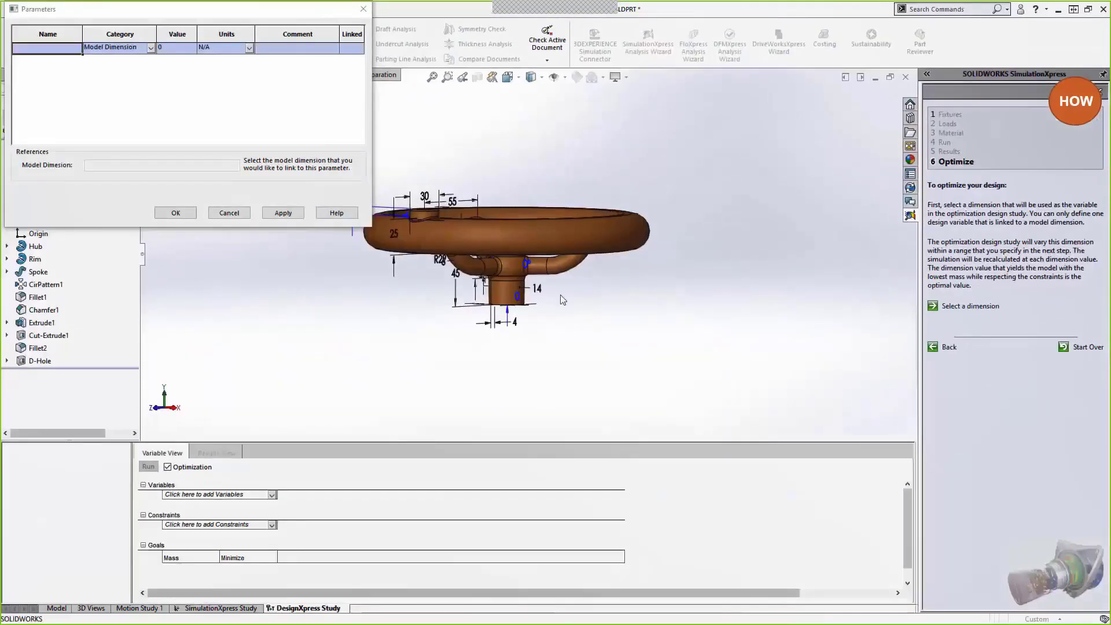
click(536, 289)
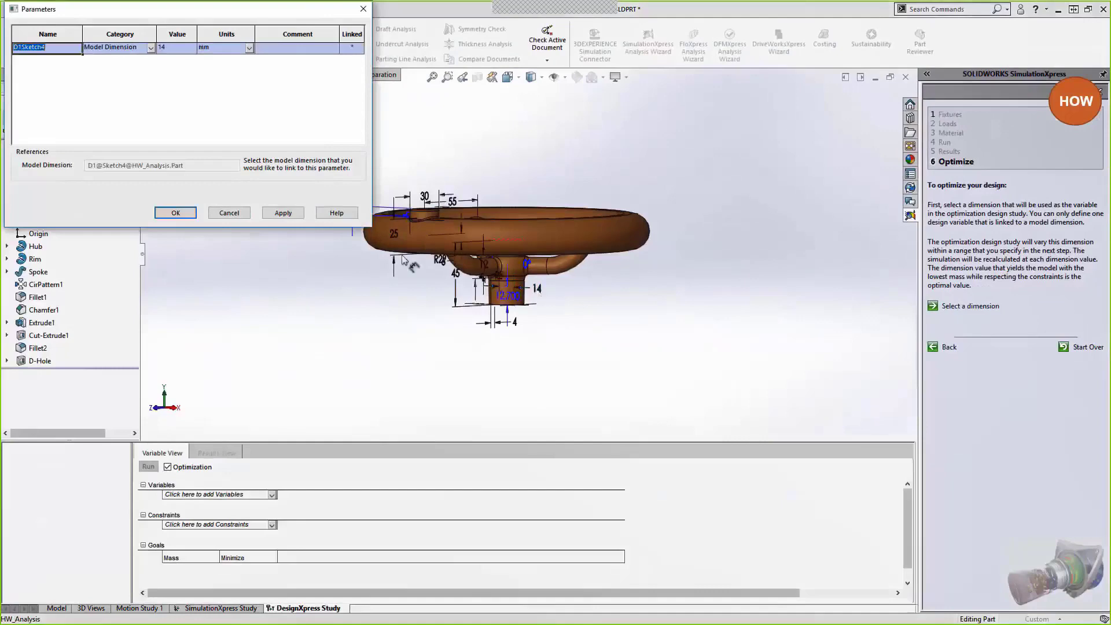
click(174, 213)
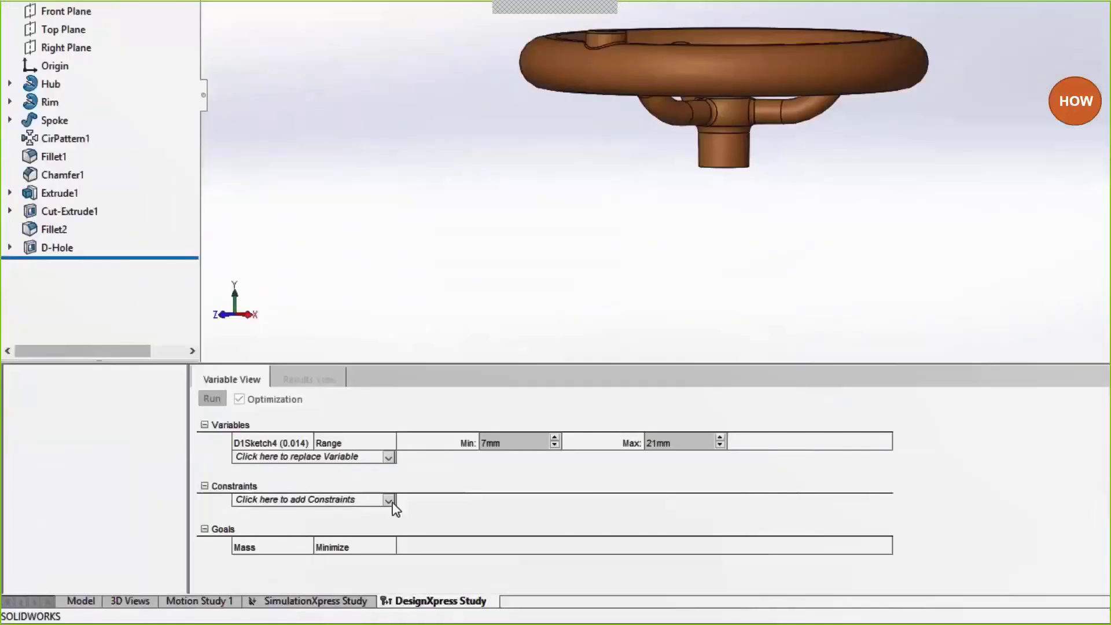
Constrain the factor of safety to a minimum of 1, set the variable's minimum to 18 mm and run the optimization.
click(272, 538)
click(404, 508)
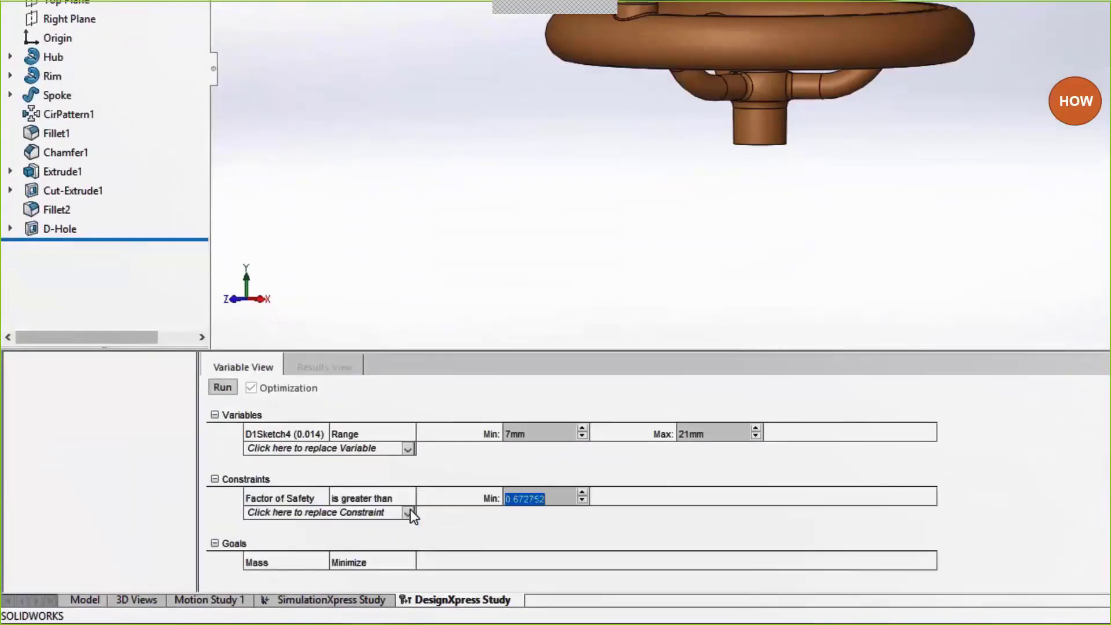
text(1)
click(545, 434)
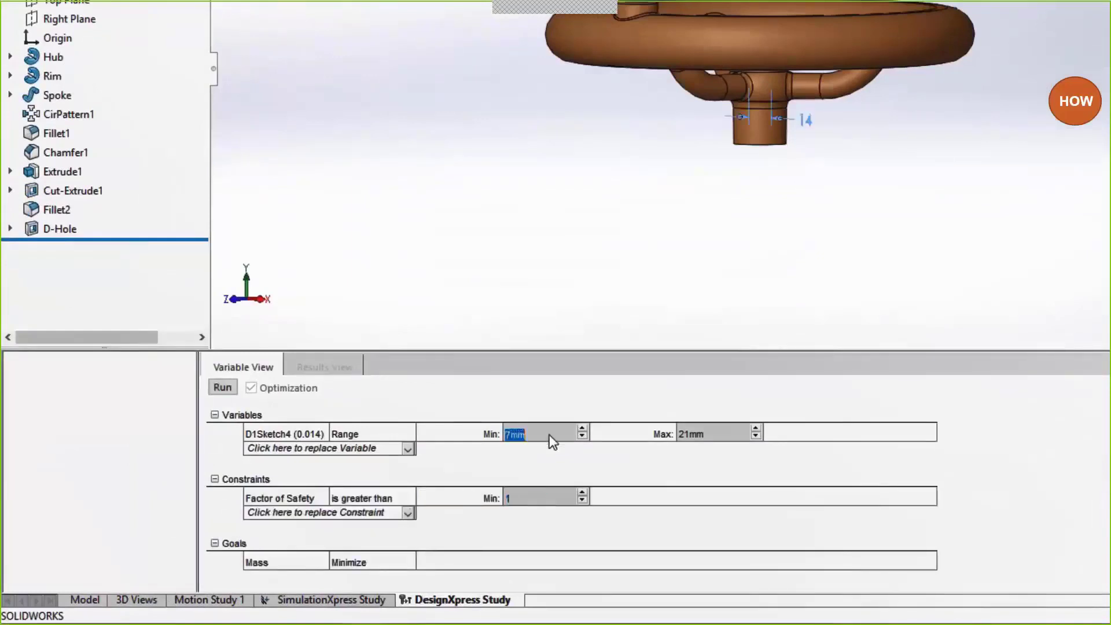
text(18)
click(714, 433)
click(217, 385)
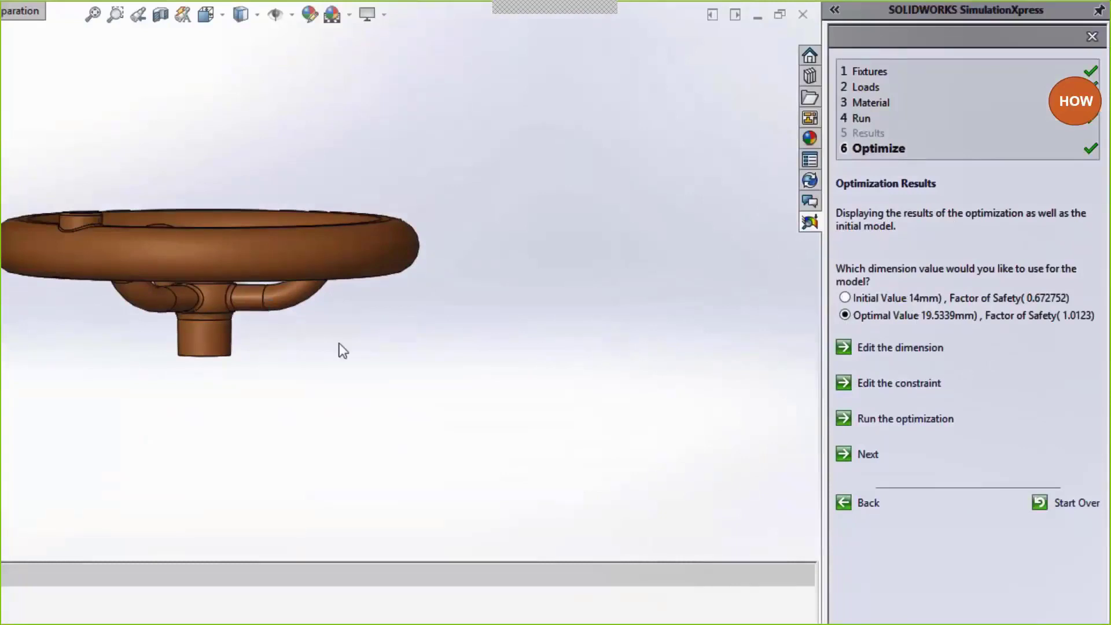
Accept the optimal value for the model and set the optimized spoke dimension to 20 mm.
click(868, 454)
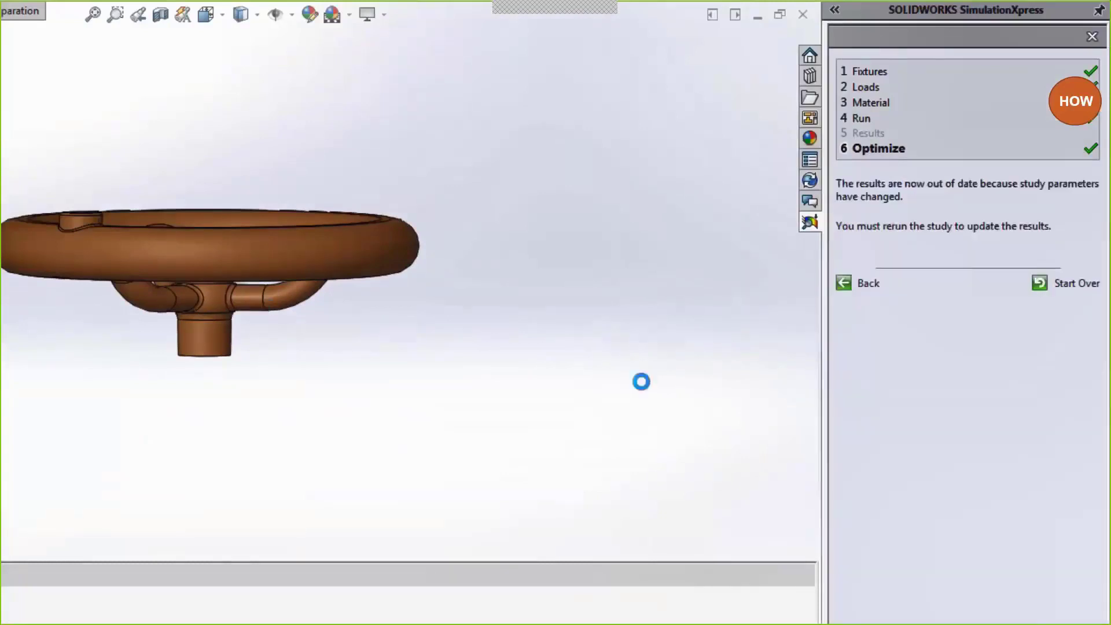
click(185, 296)
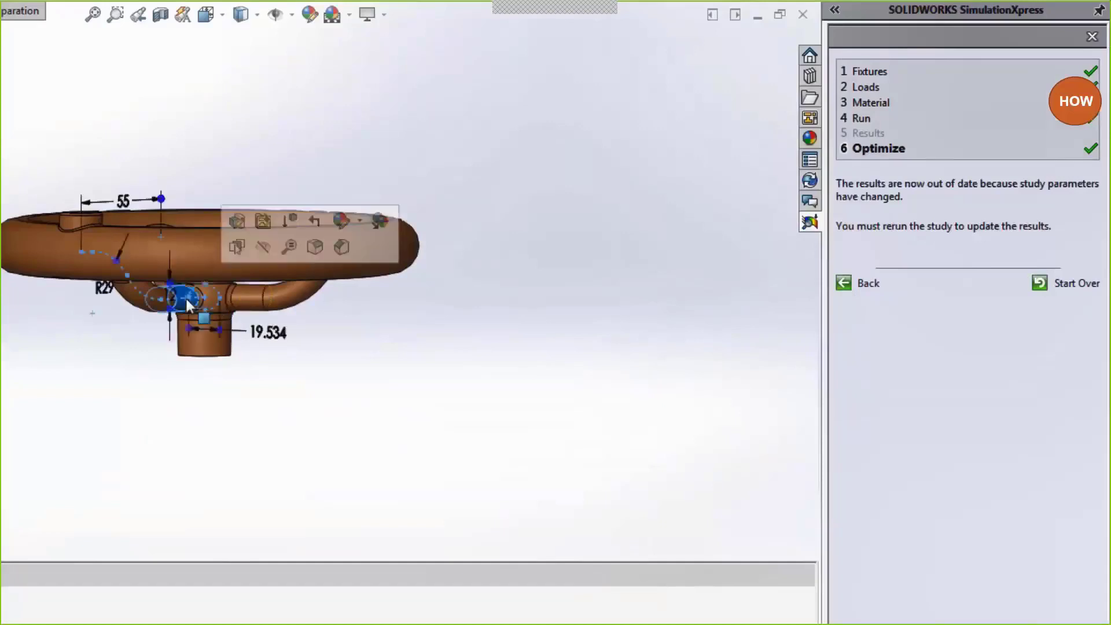
click(283, 334)
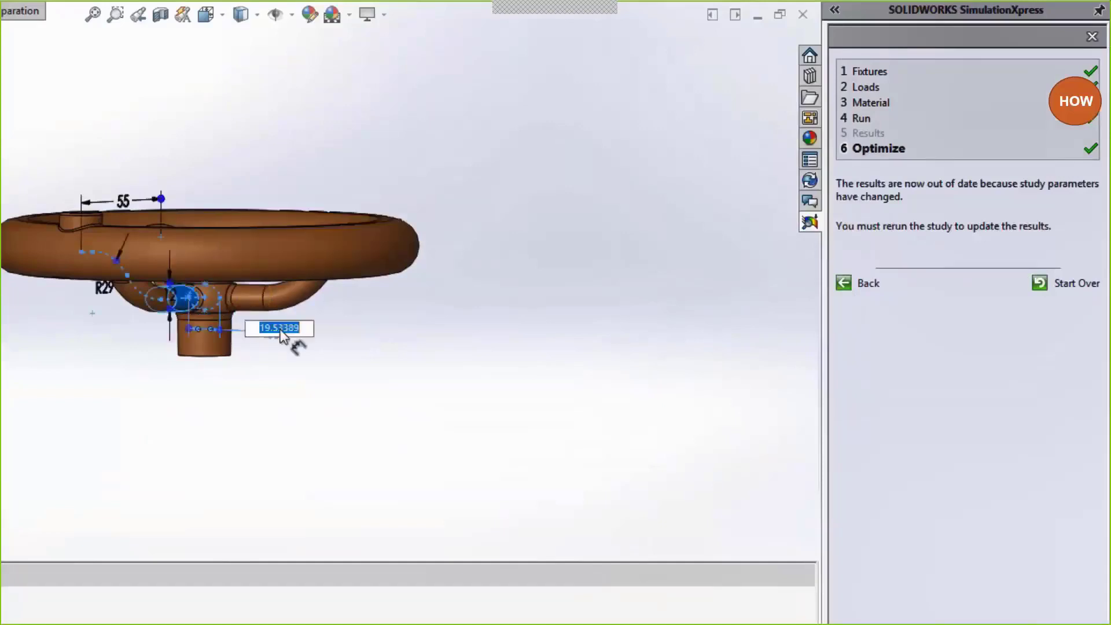
text(20)
key(Return)
click(449, 386)
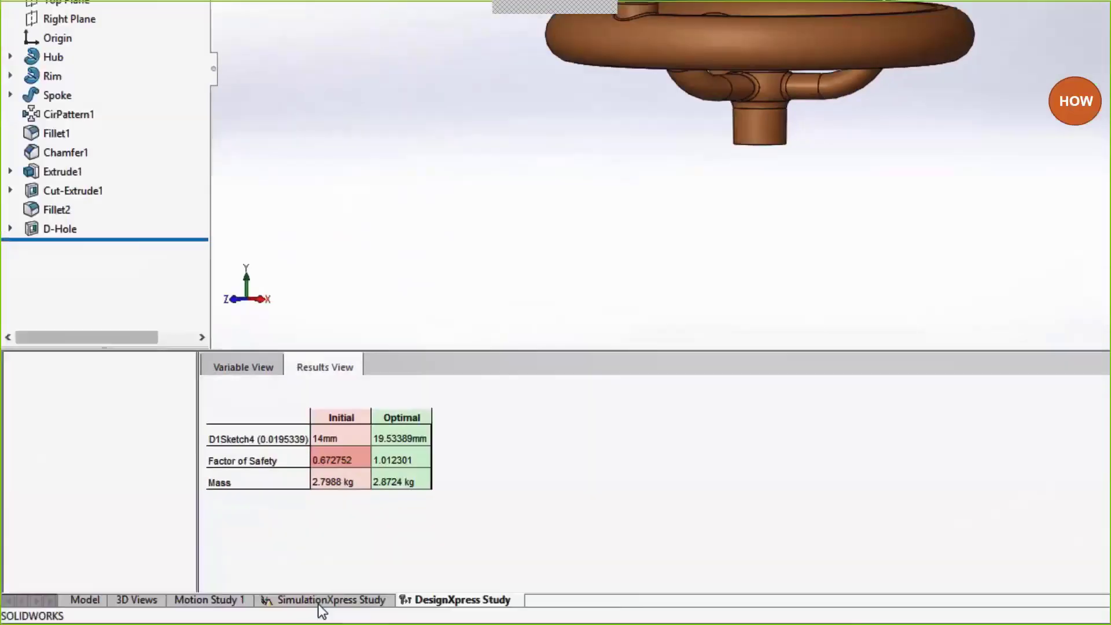
Rerun the SimulationXpress study on the modified handwheel, accept the deformation and inspect the factor of safety plot.
click(324, 600)
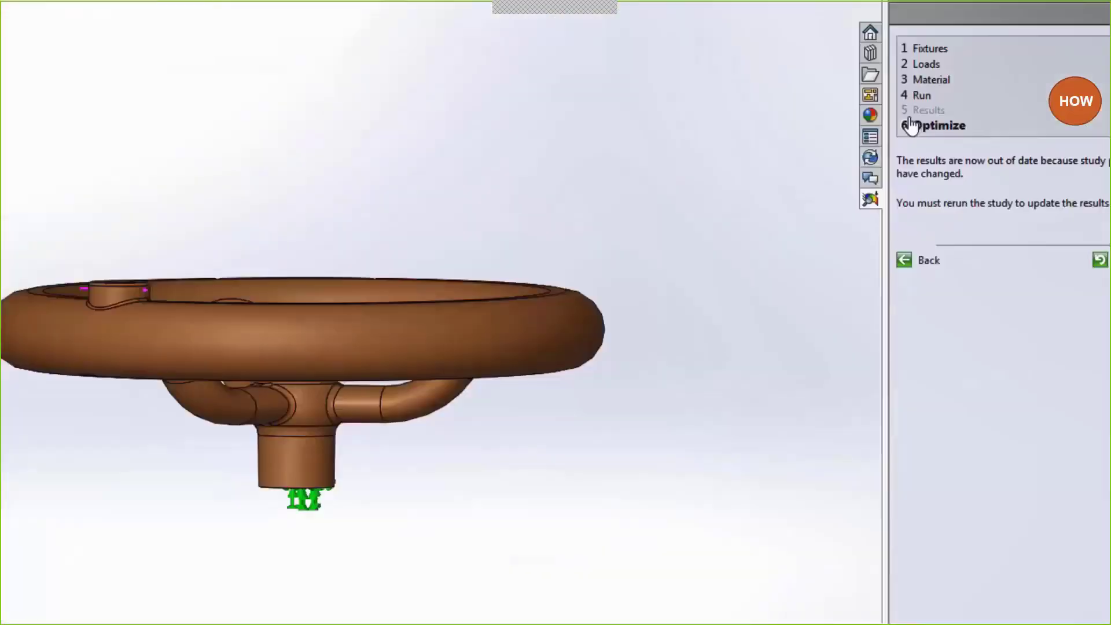
click(923, 96)
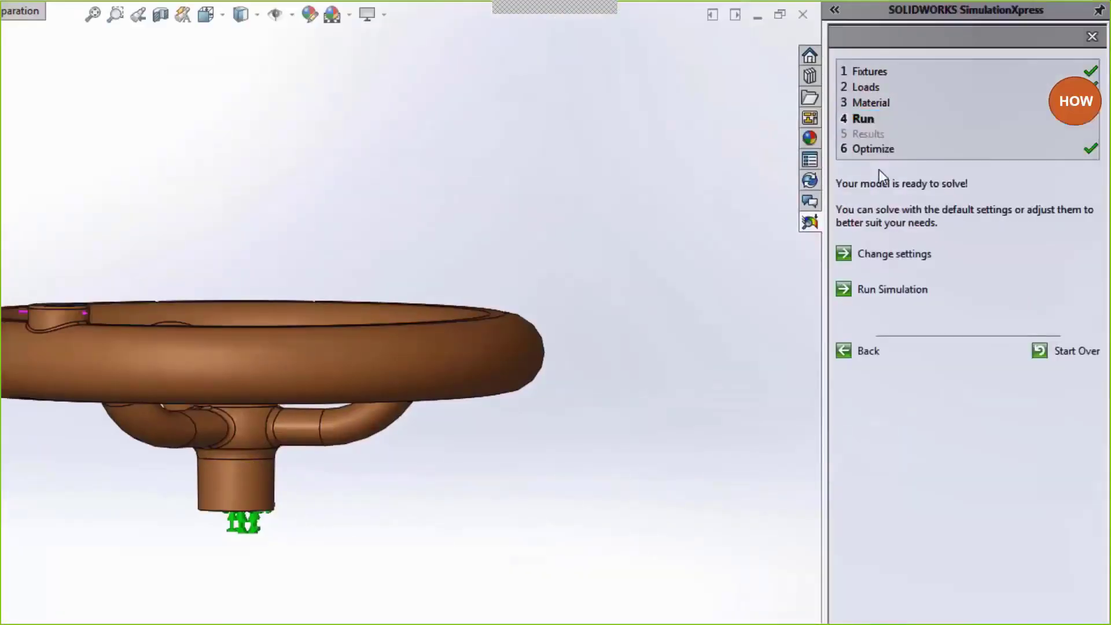
click(951, 266)
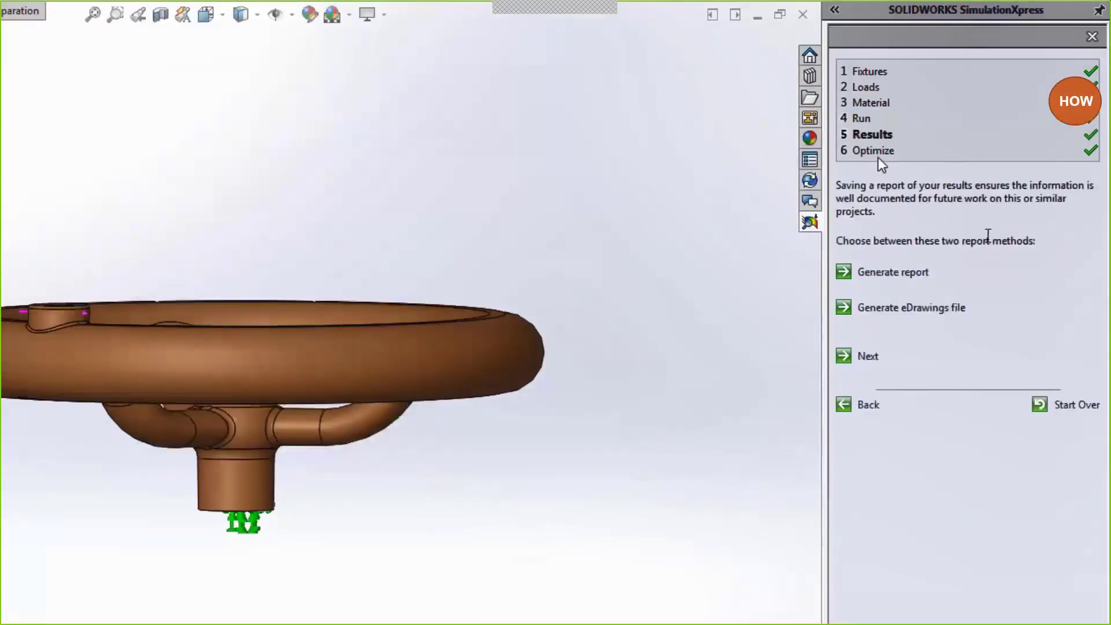
click(860, 135)
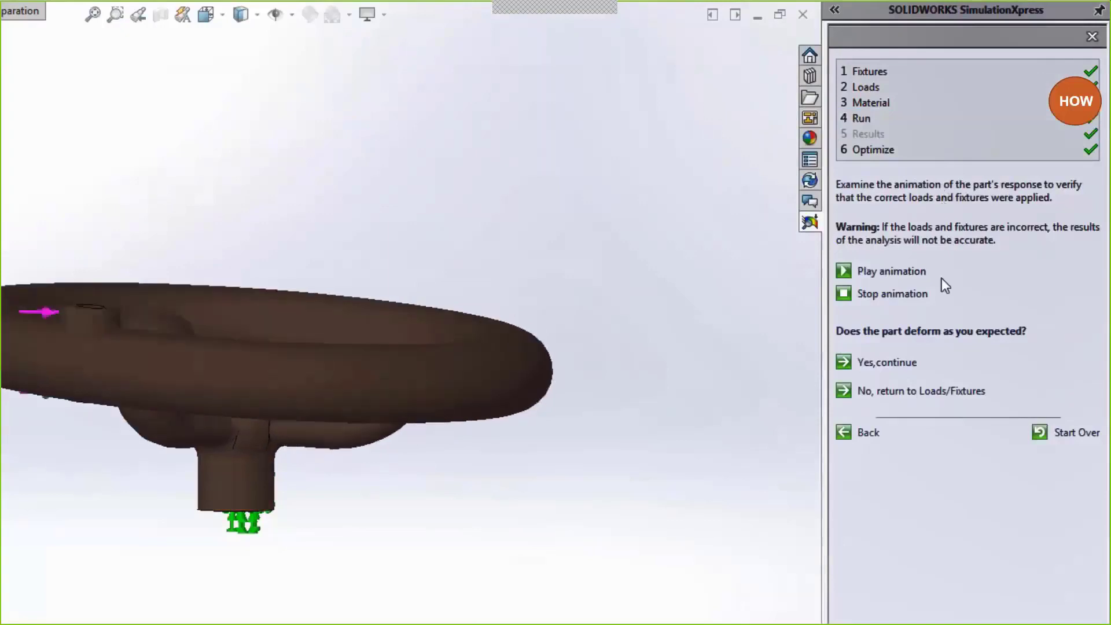
click(906, 375)
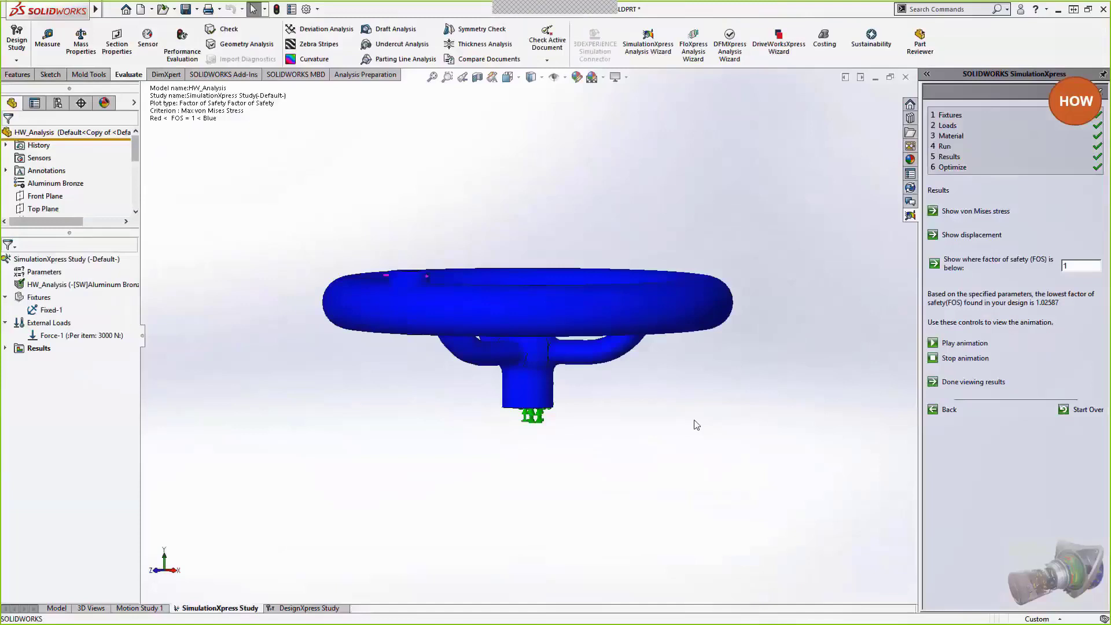
middle_drag(696, 426, 745, 507)
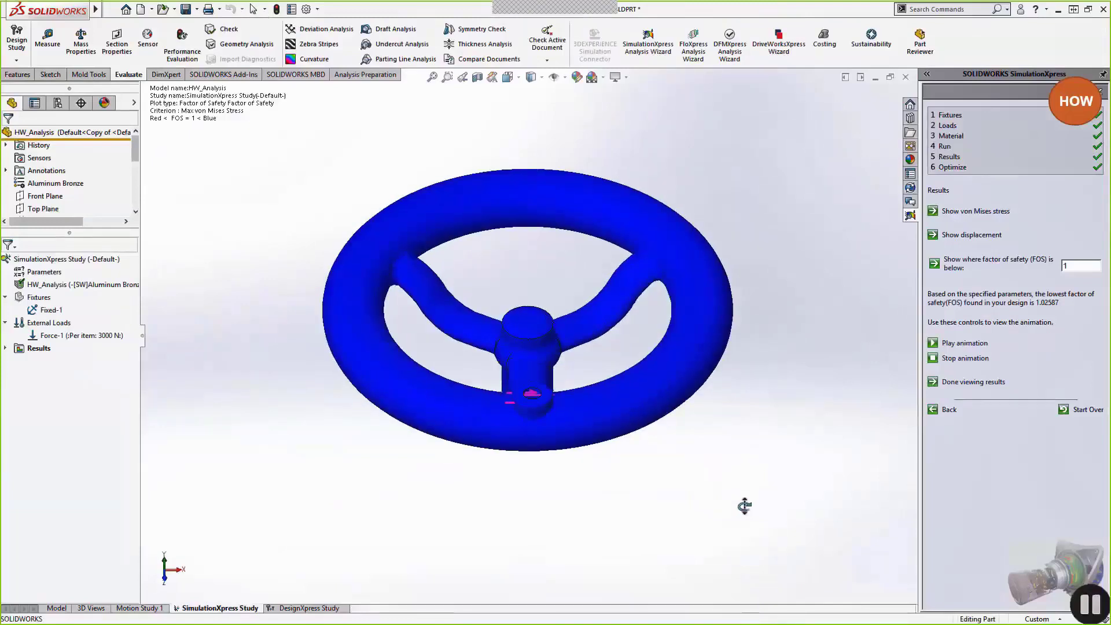
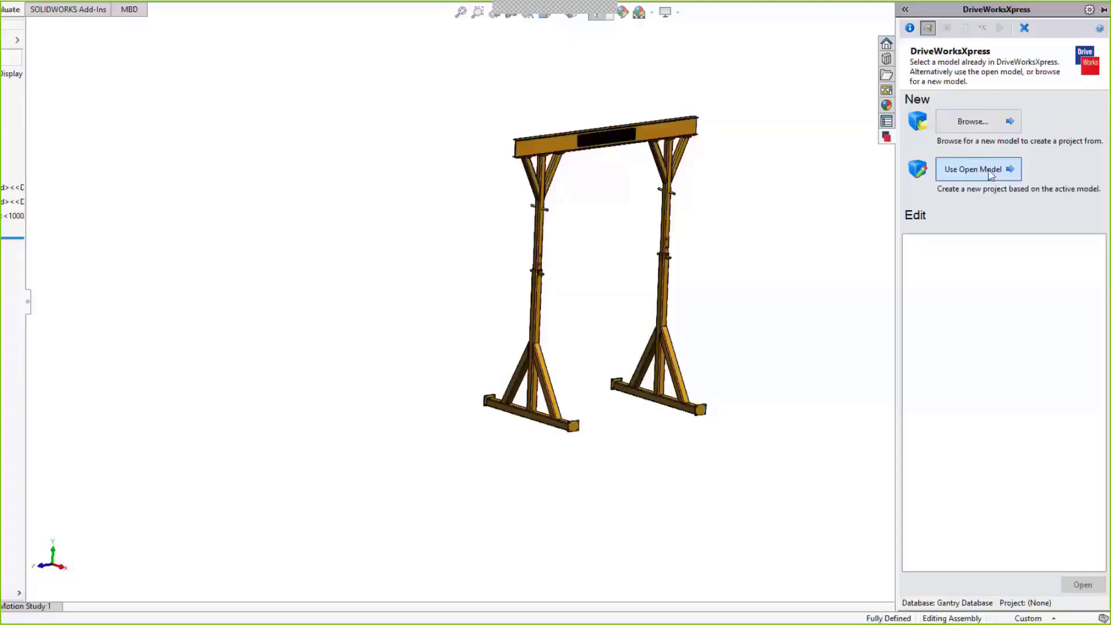
Create a DriveWorksXpress project from the open mobile gantry assembly and capture its leg and universal beam components.
click(977, 169)
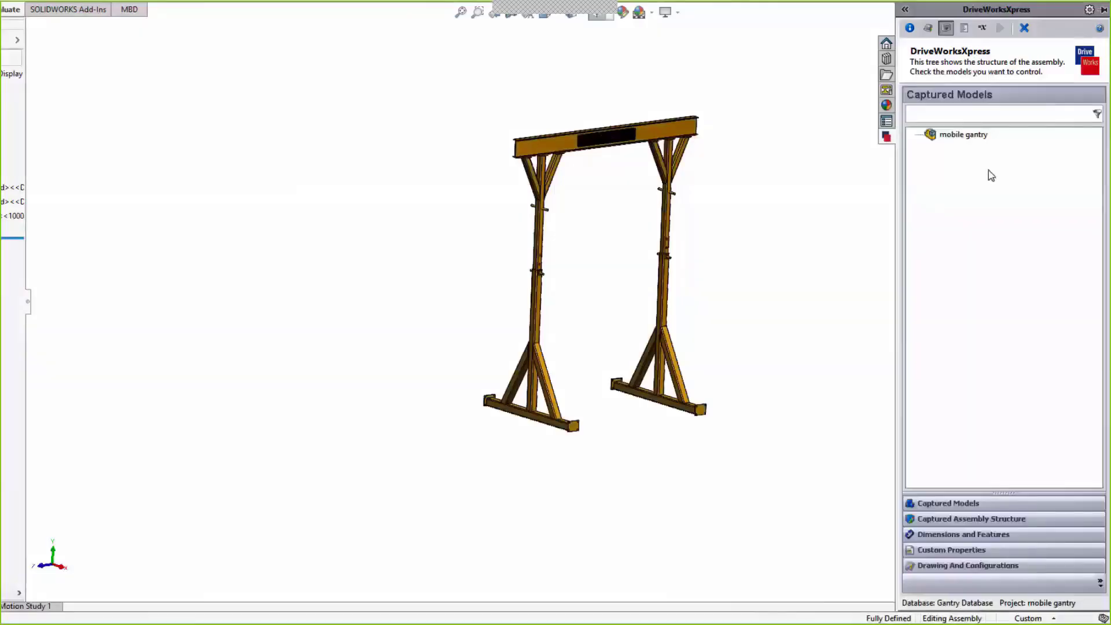
click(970, 520)
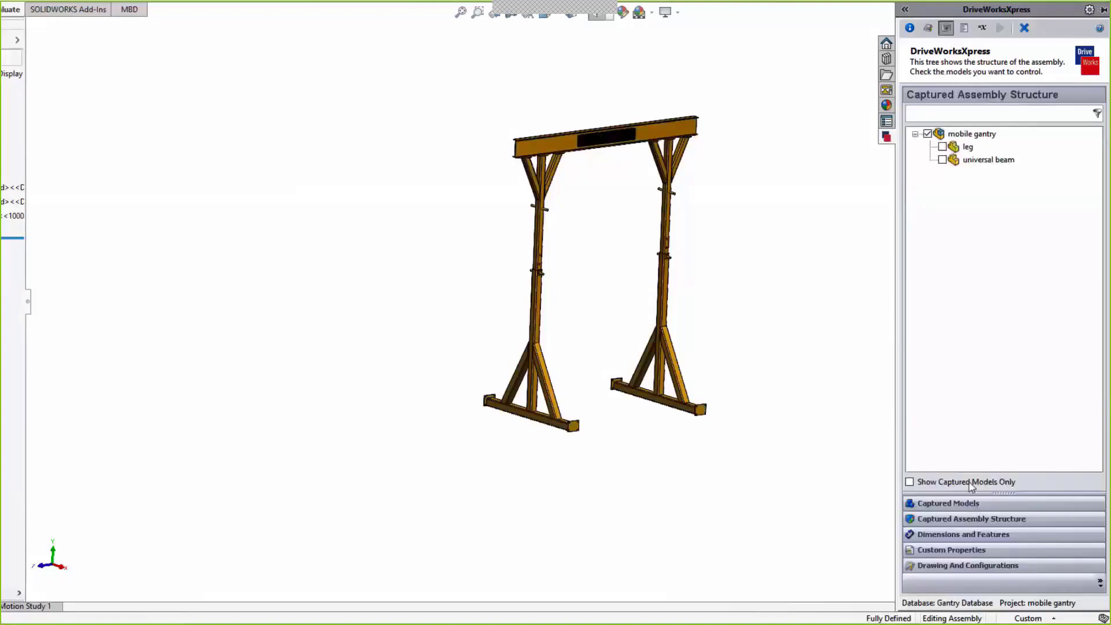
click(942, 147)
click(942, 160)
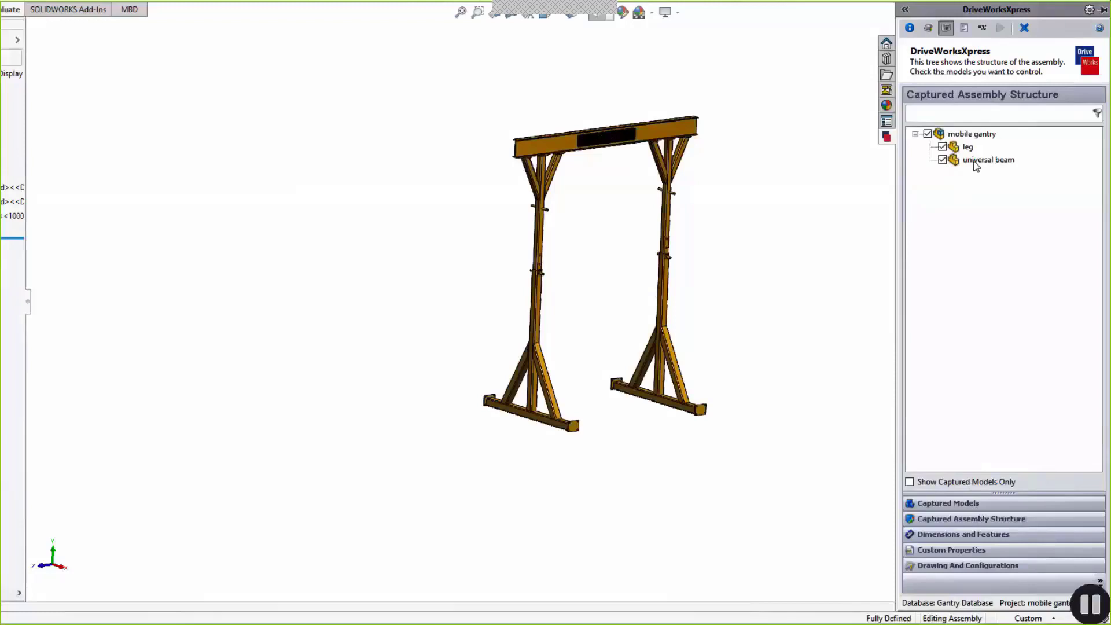
Capture the Right End plane's offset dimension in the universal beam under the name Beam Length.
click(928, 535)
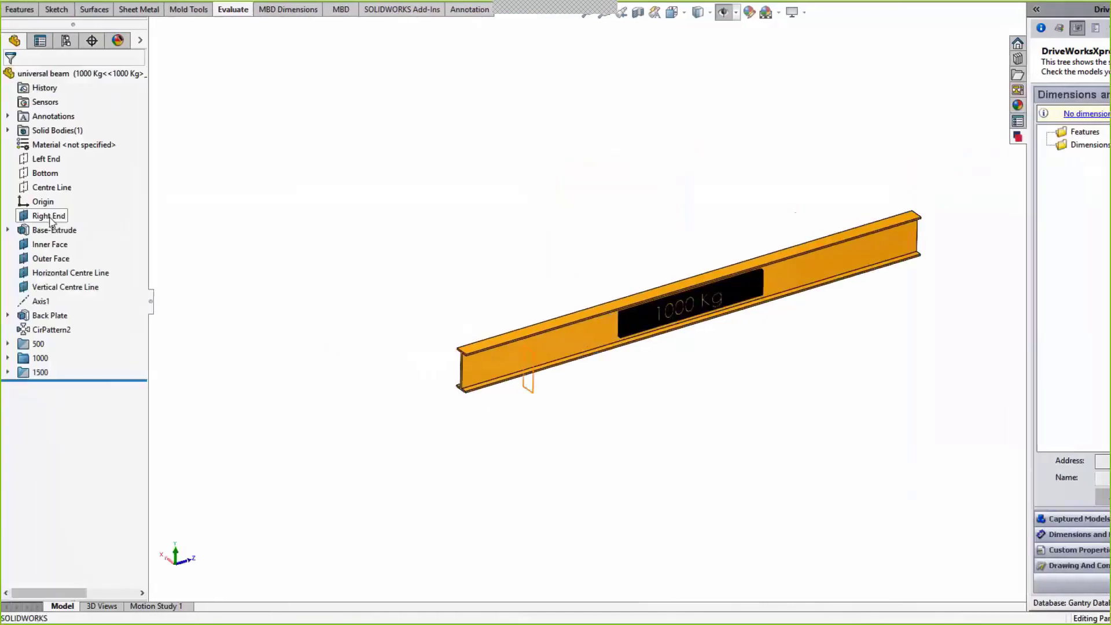
click(50, 219)
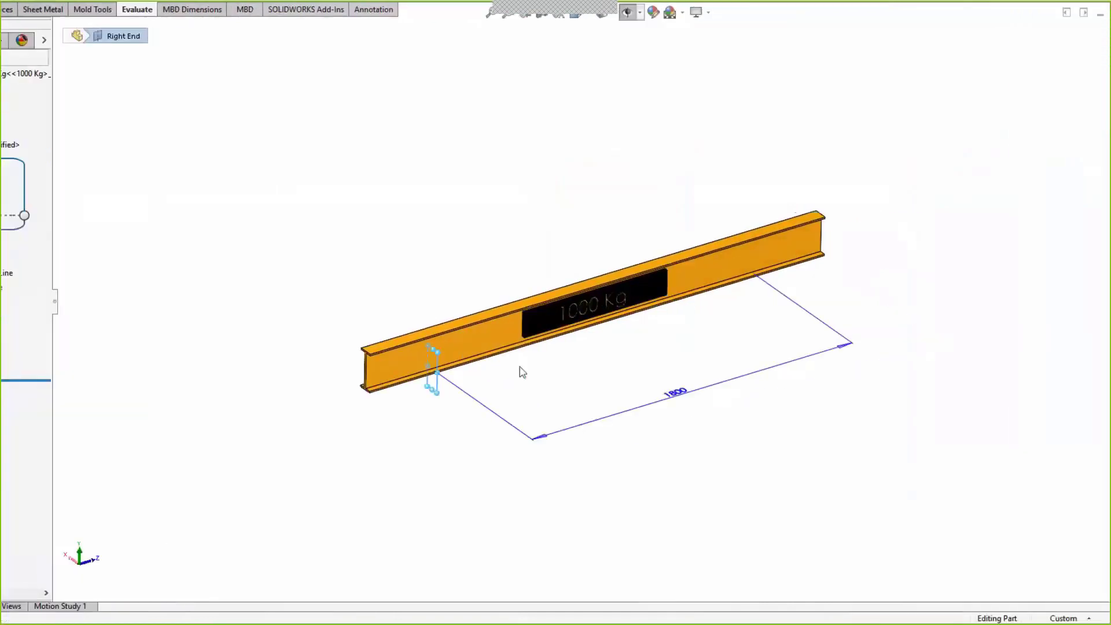
click(606, 415)
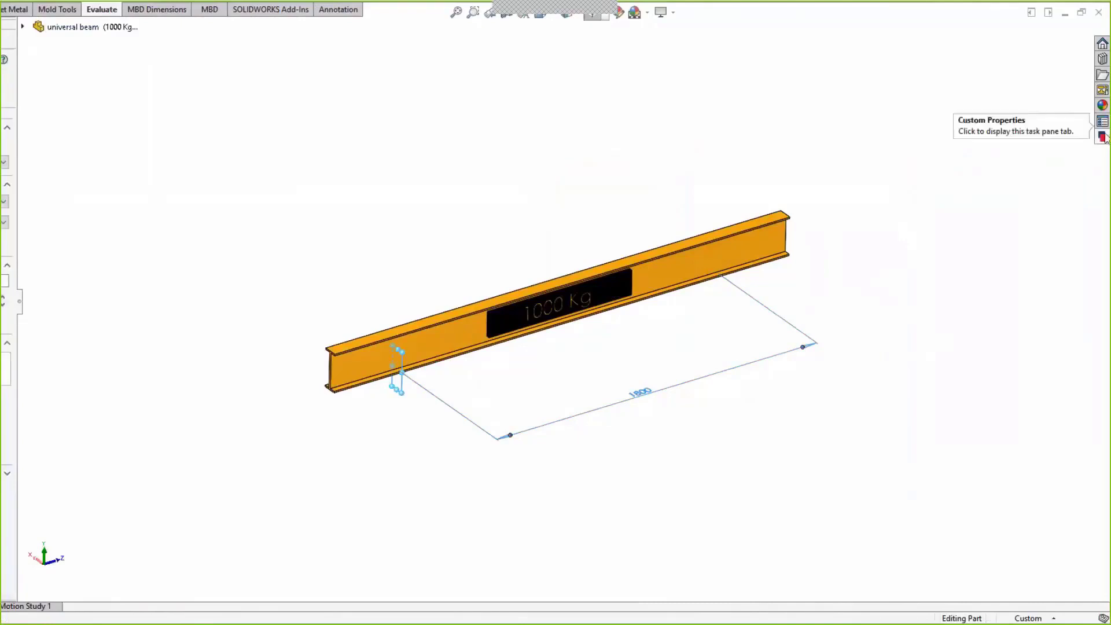
click(1103, 137)
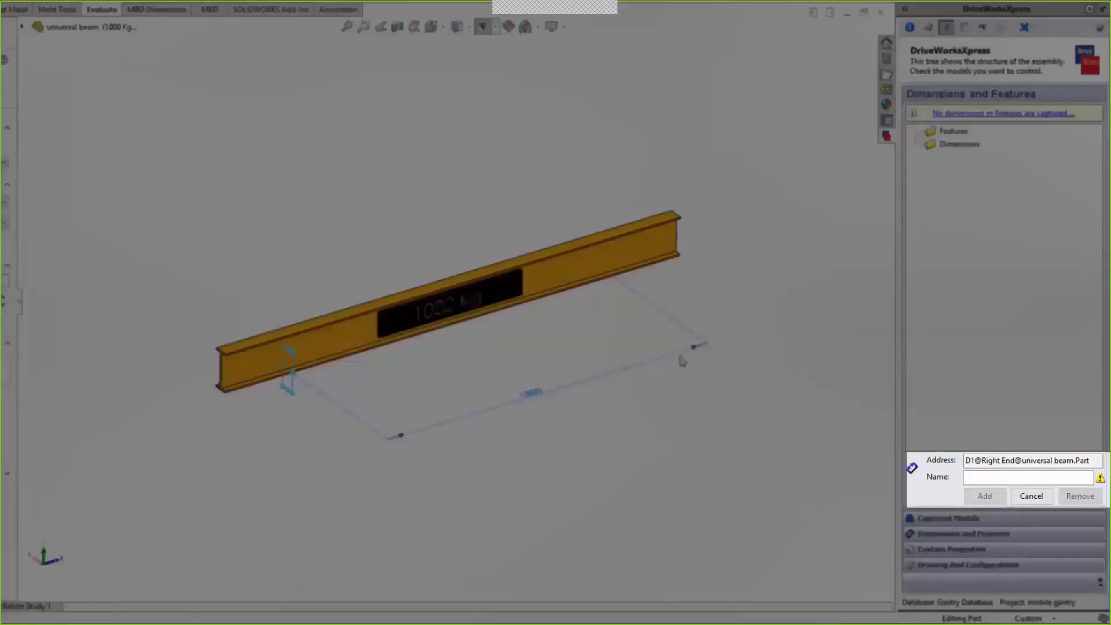
click(972, 476)
text(B)
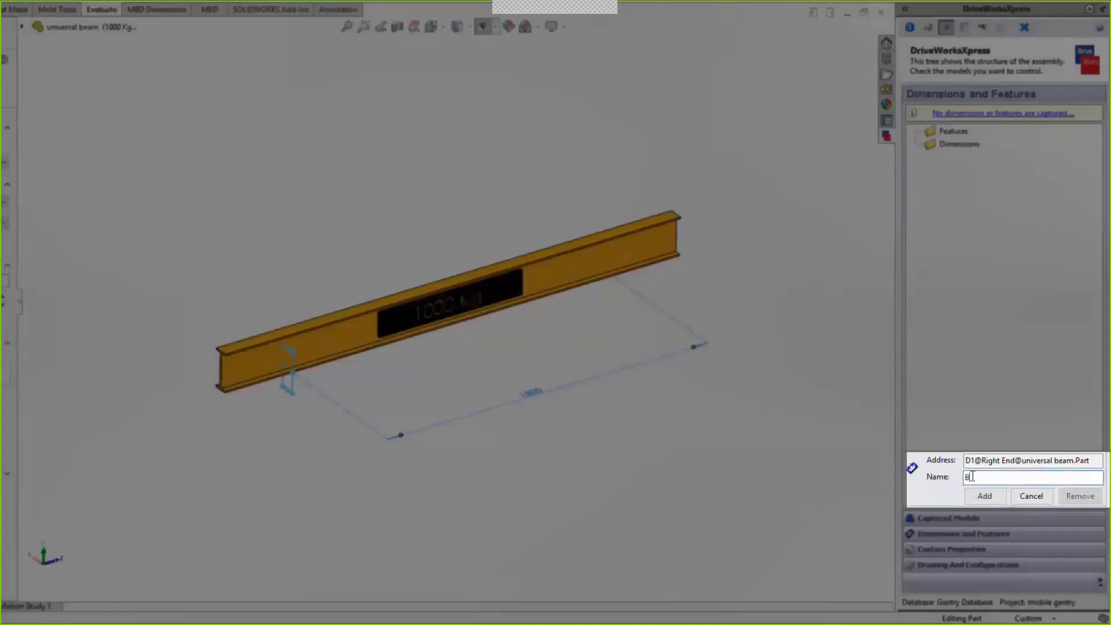
text(eam Length)
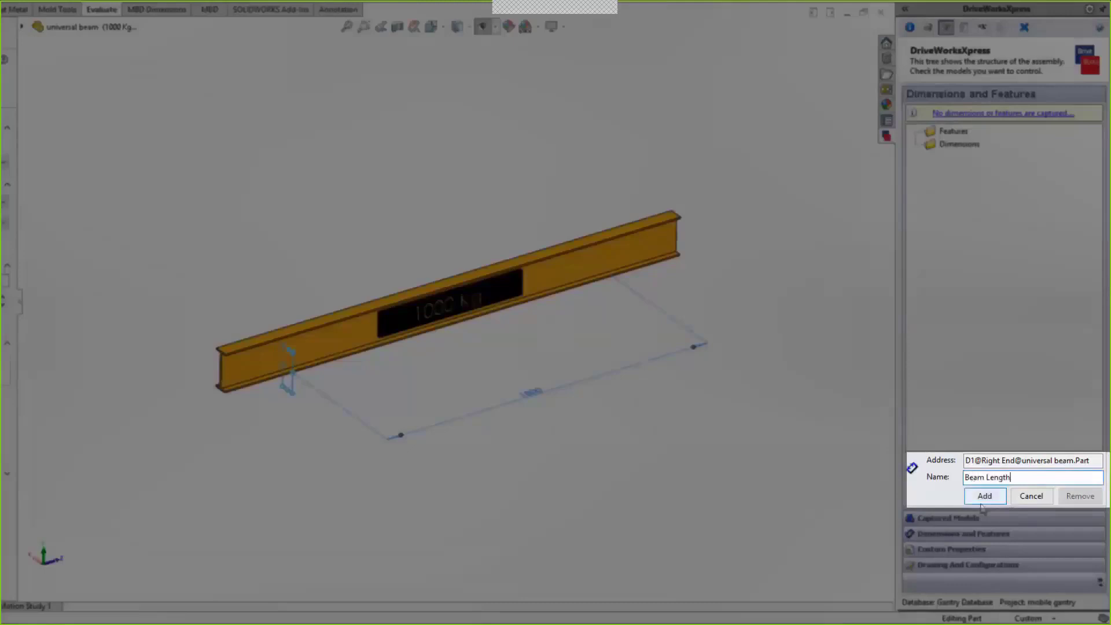
click(983, 498)
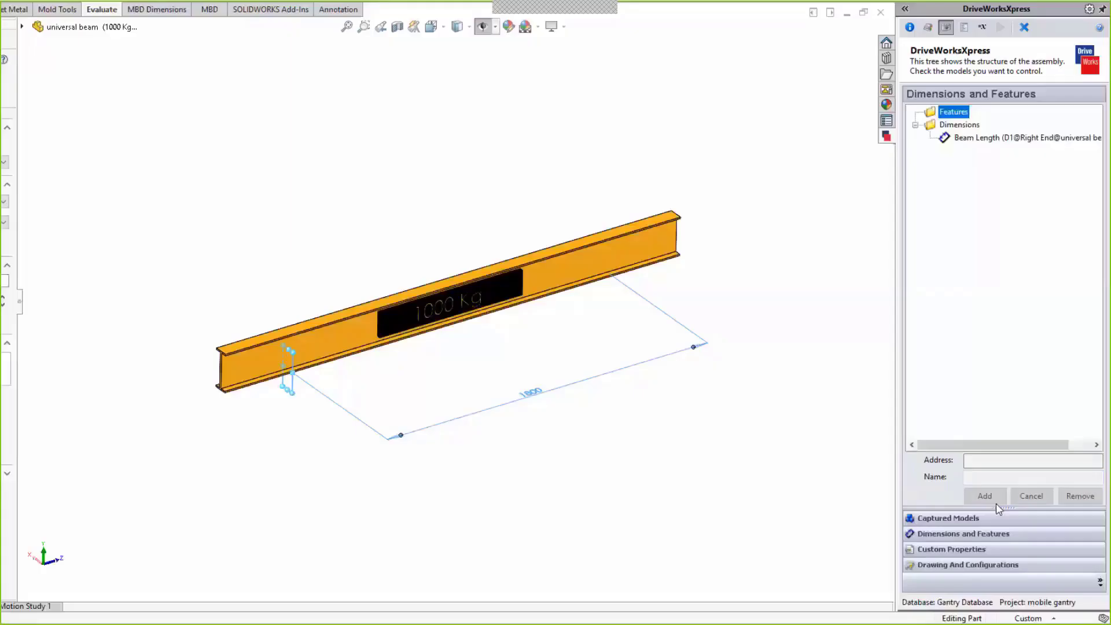
Capture the leg's Inner Diagonal feature under the name Inner Diagonal.
click(558, 260)
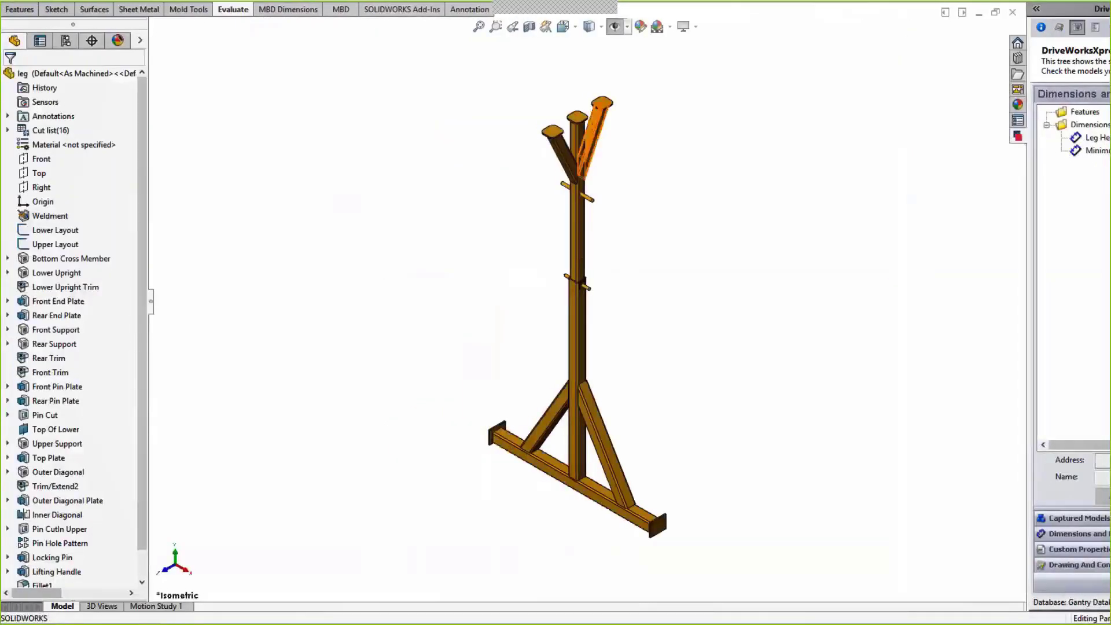
click(69, 523)
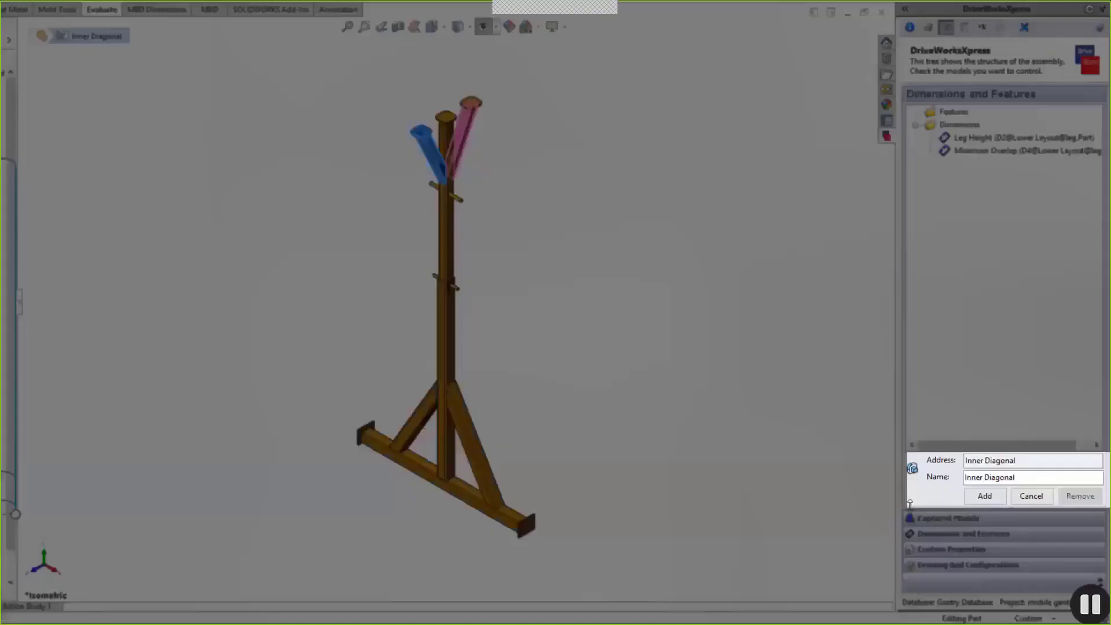
click(983, 495)
Capture the Project and Safe Working Load custom properties of the mobile gantry assembly.
click(982, 519)
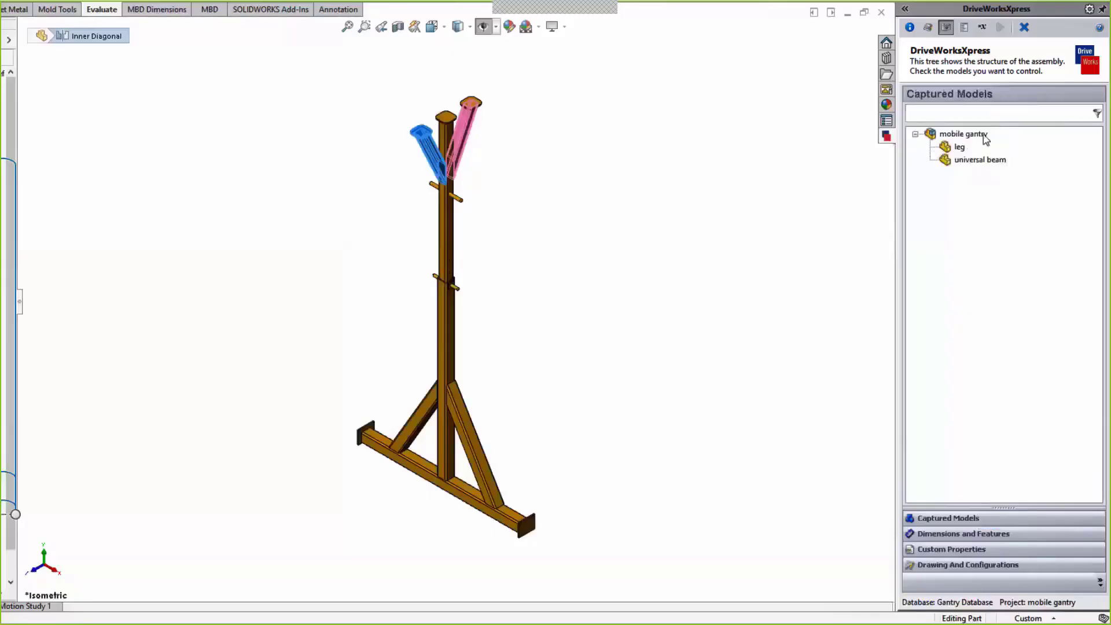
click(966, 553)
click(913, 161)
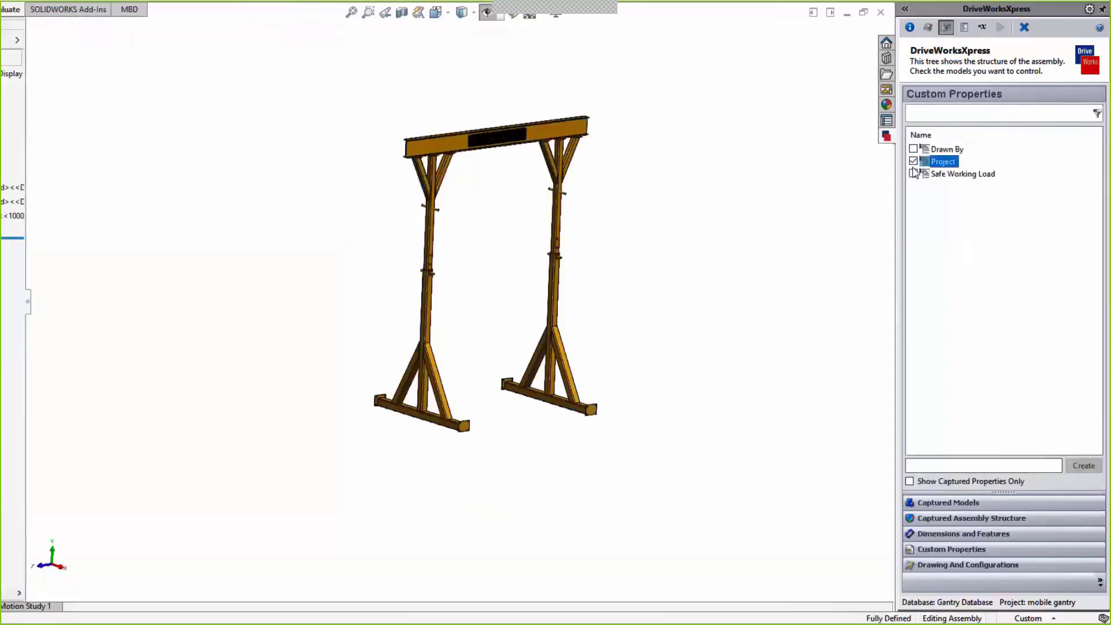
click(913, 173)
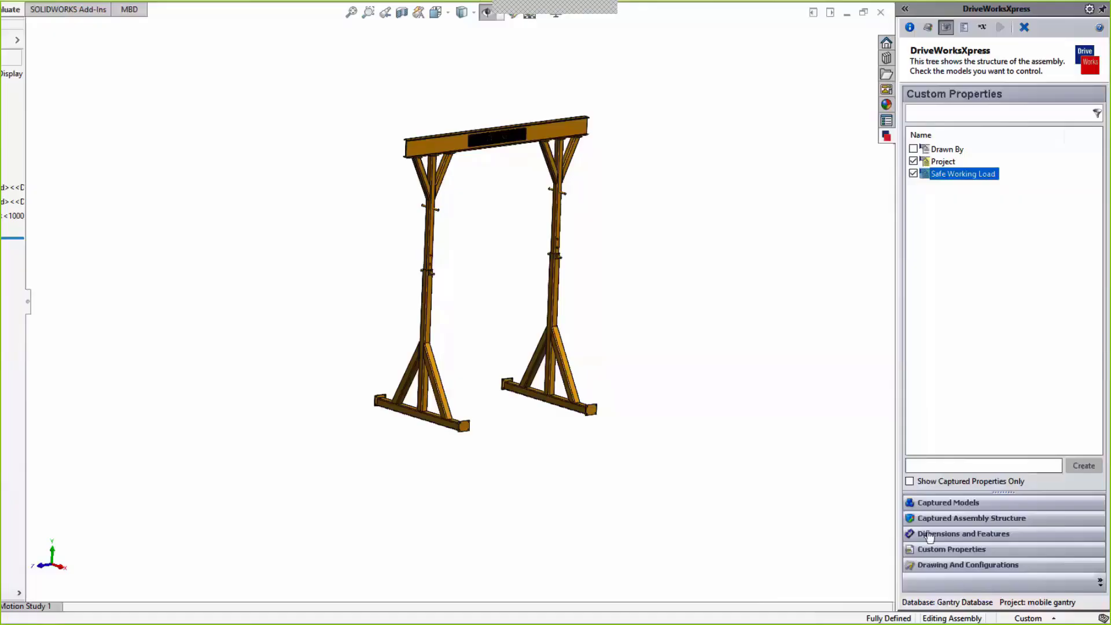
Assign the existing drawing mobile gantry.slddrw to the mobile gantry assembly.
click(931, 566)
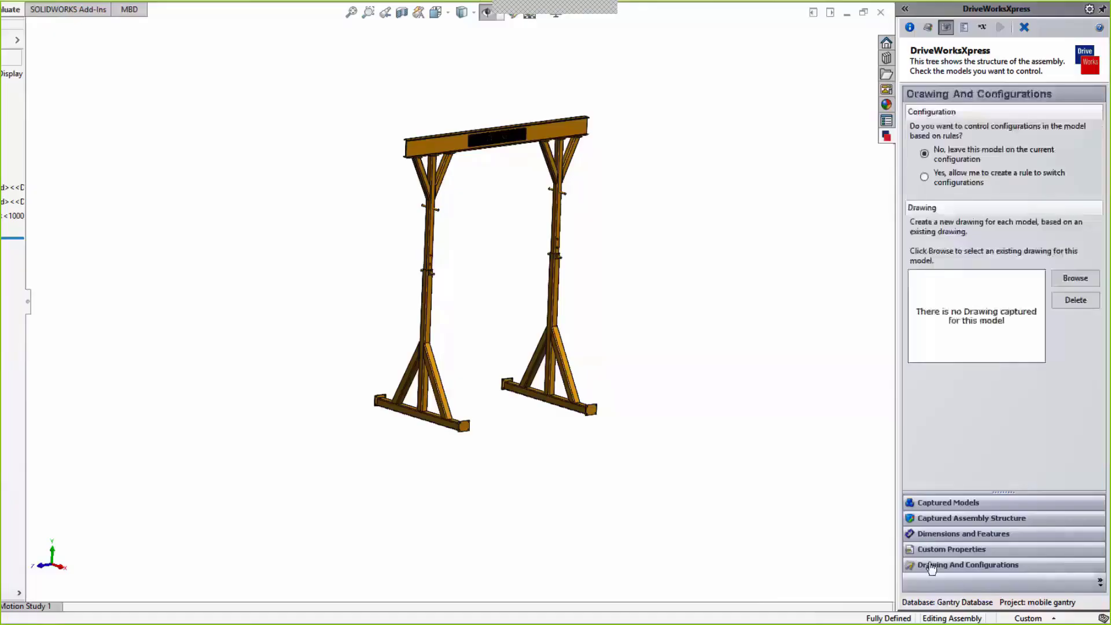
click(1067, 281)
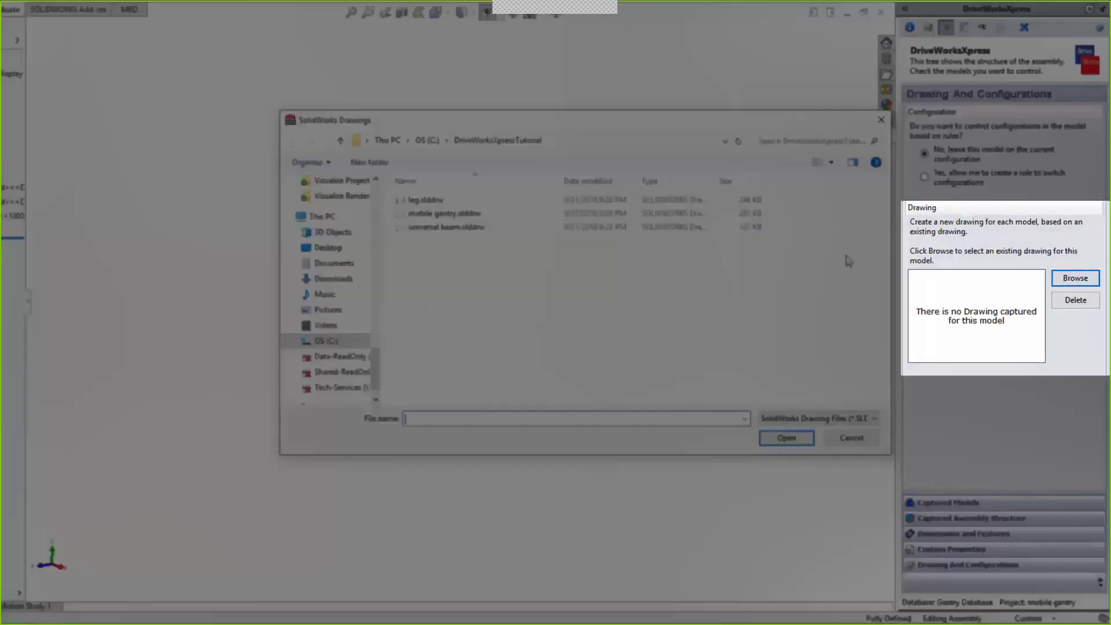
click(441, 214)
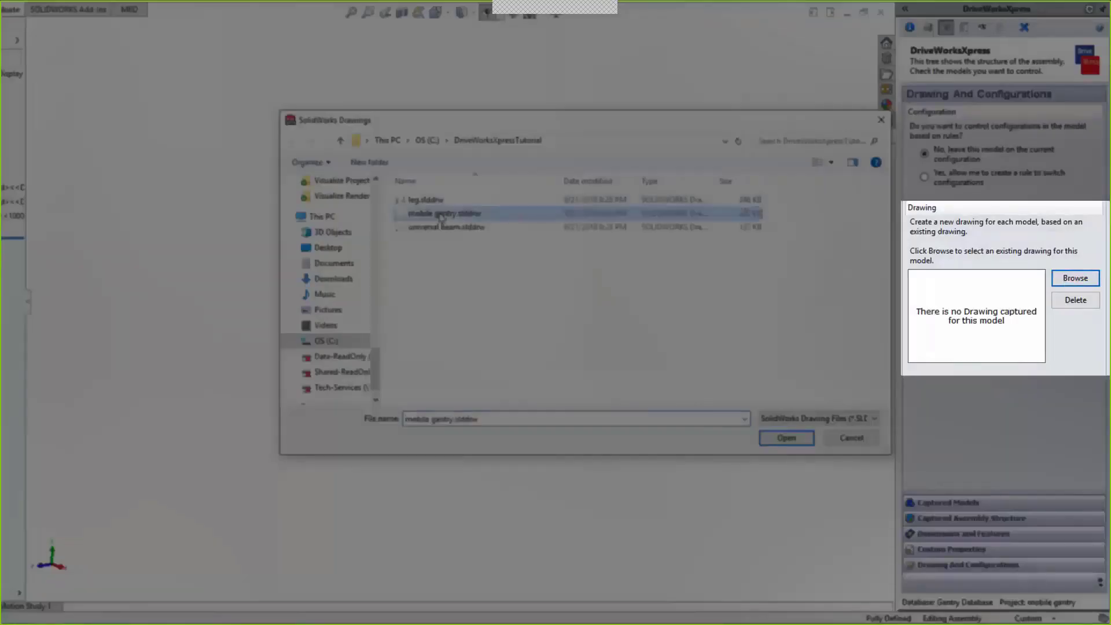
click(786, 438)
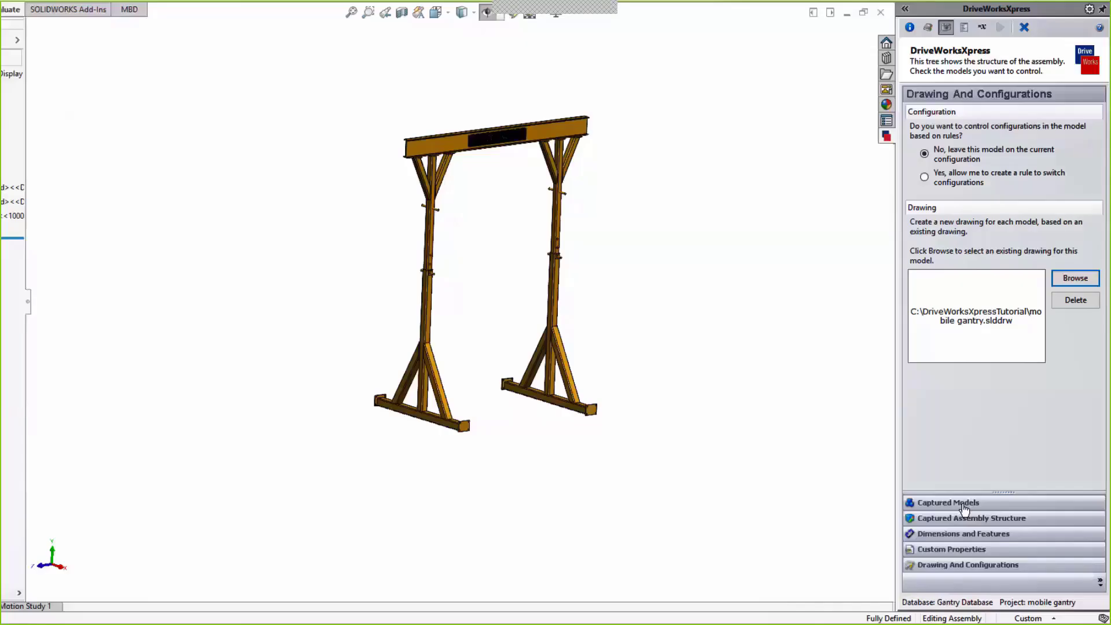
Allow a rule to switch configurations of the universal beam model.
click(964, 504)
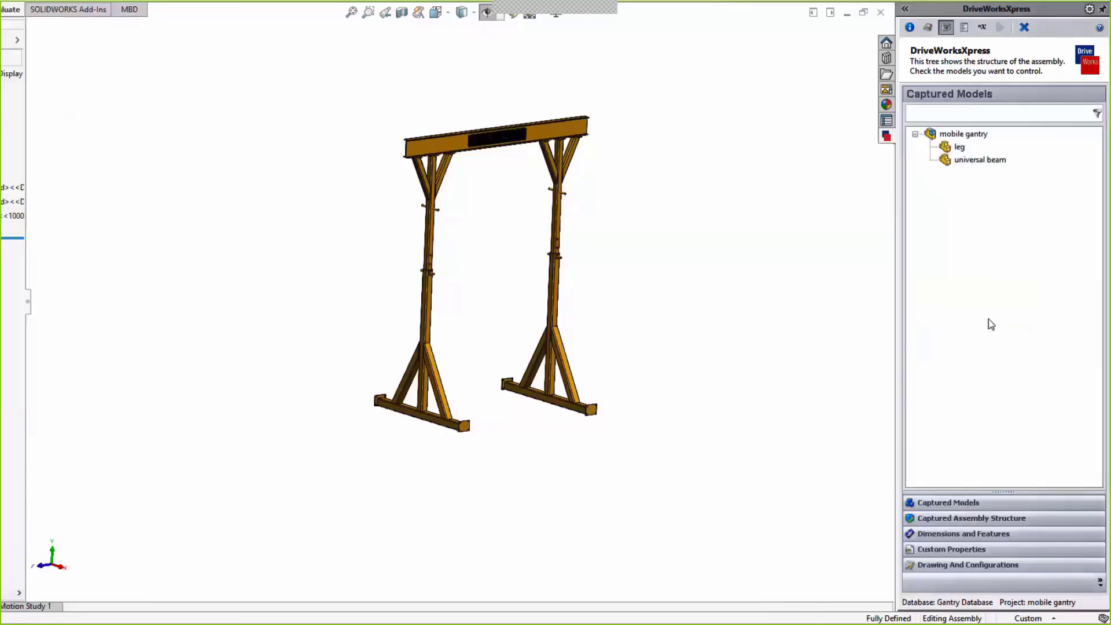
double_click(974, 162)
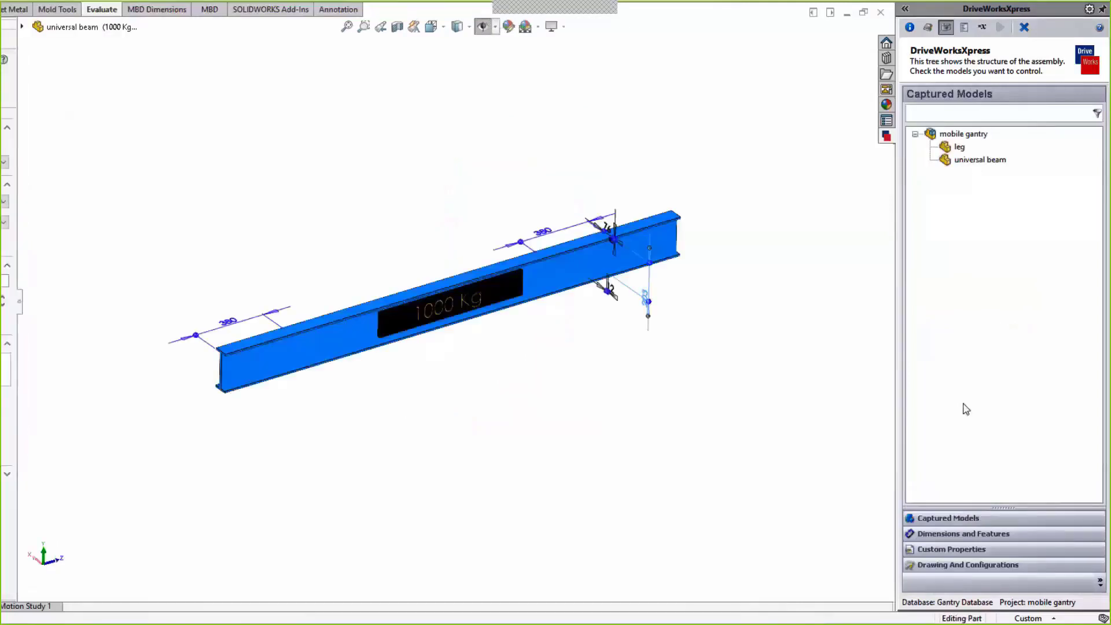
click(969, 565)
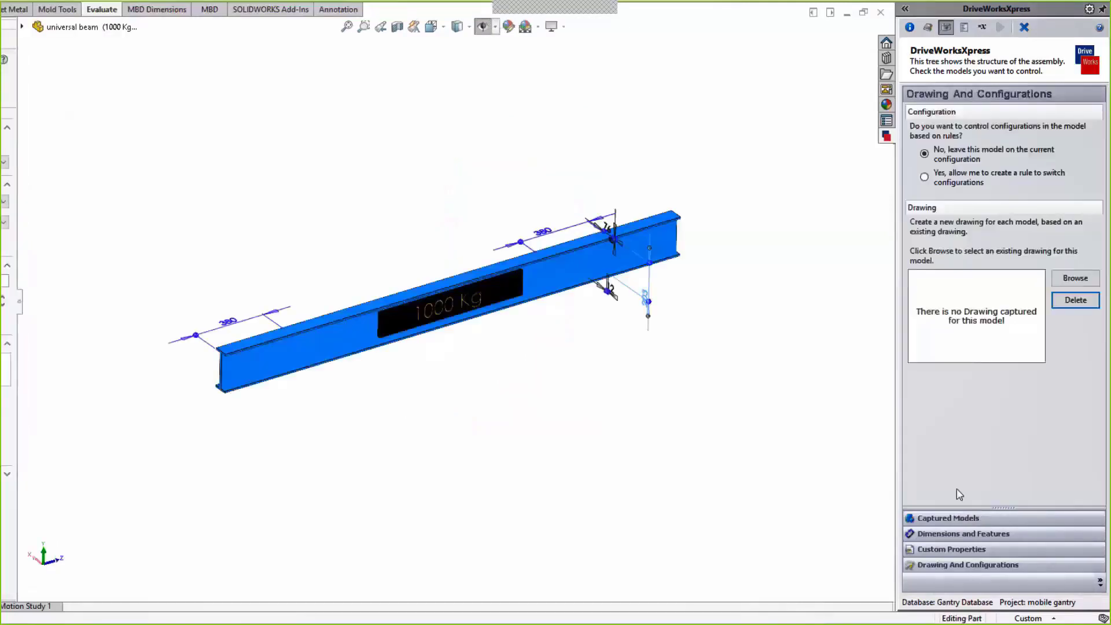
click(924, 177)
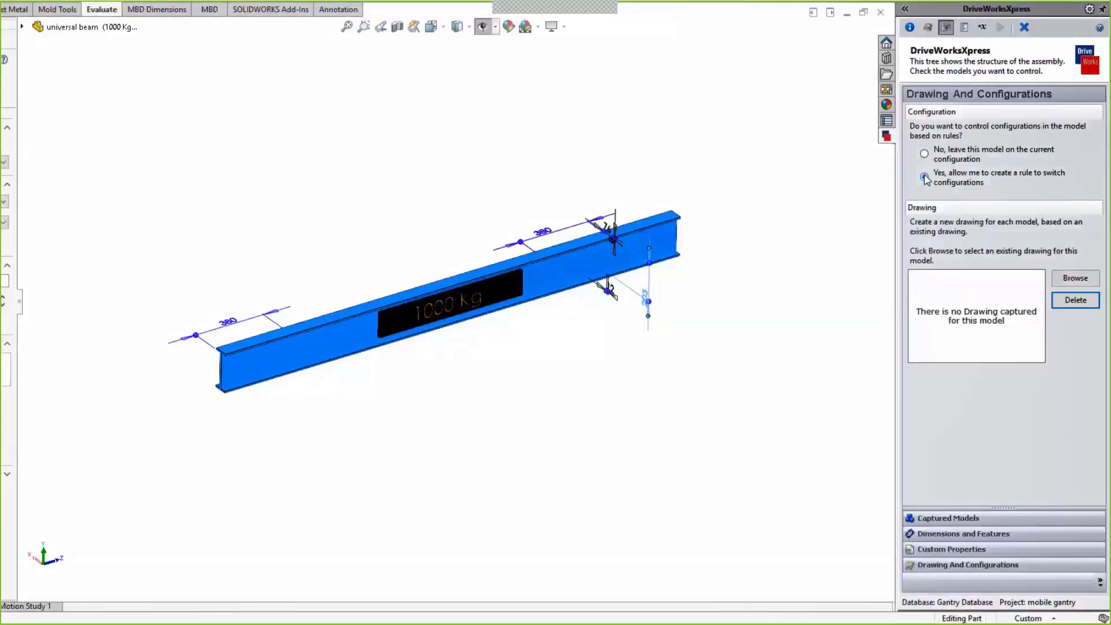
Add a required text box named Project Number to the project's input form.
click(965, 30)
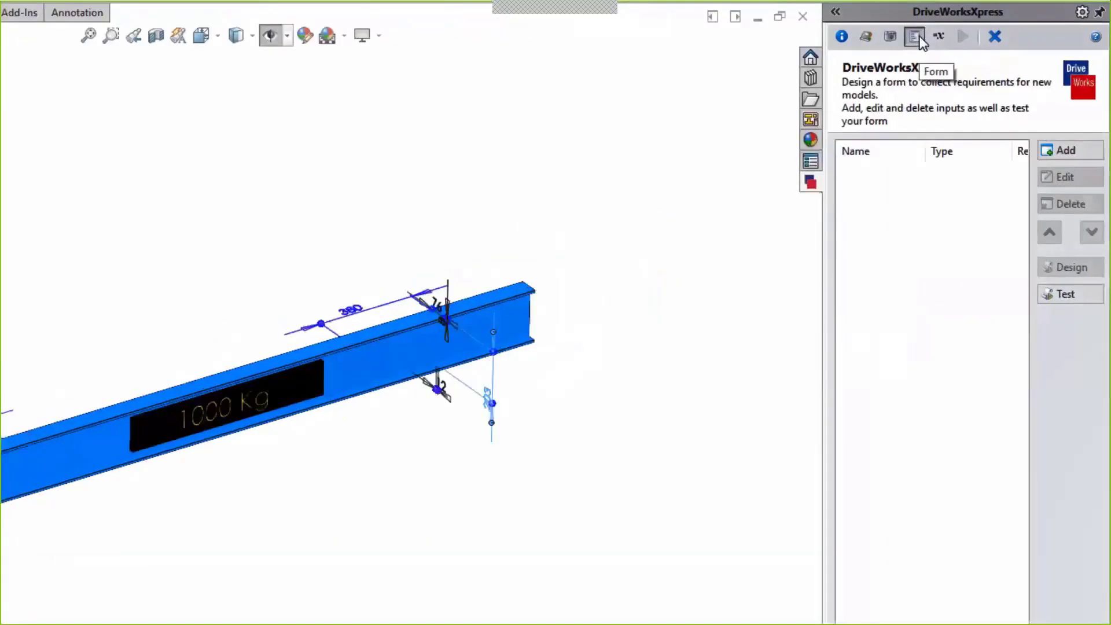
click(1070, 150)
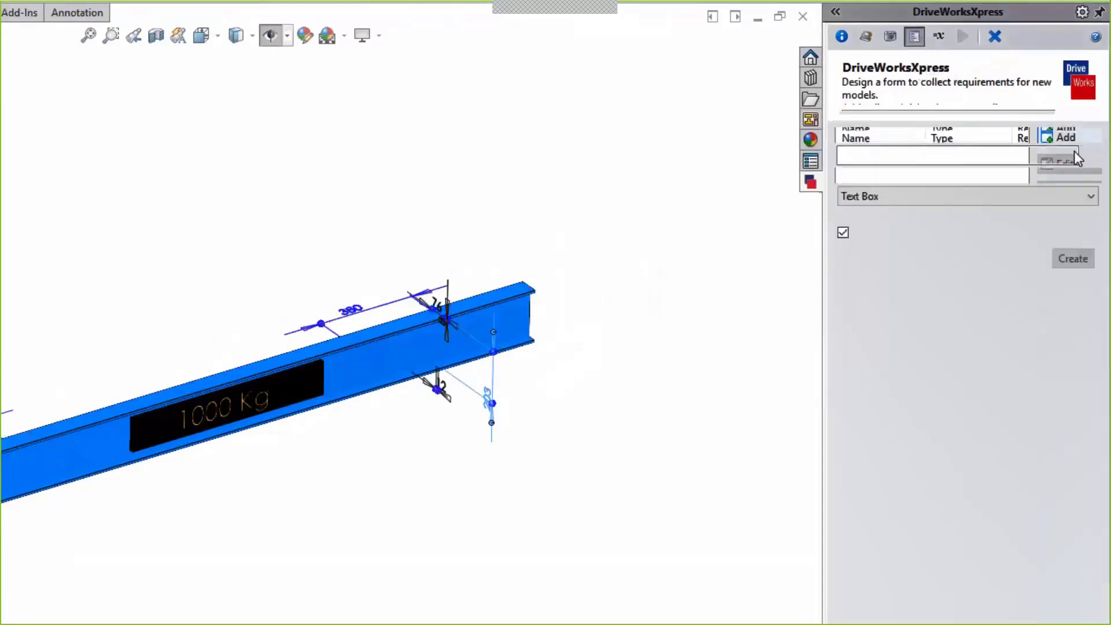
text(Proj)
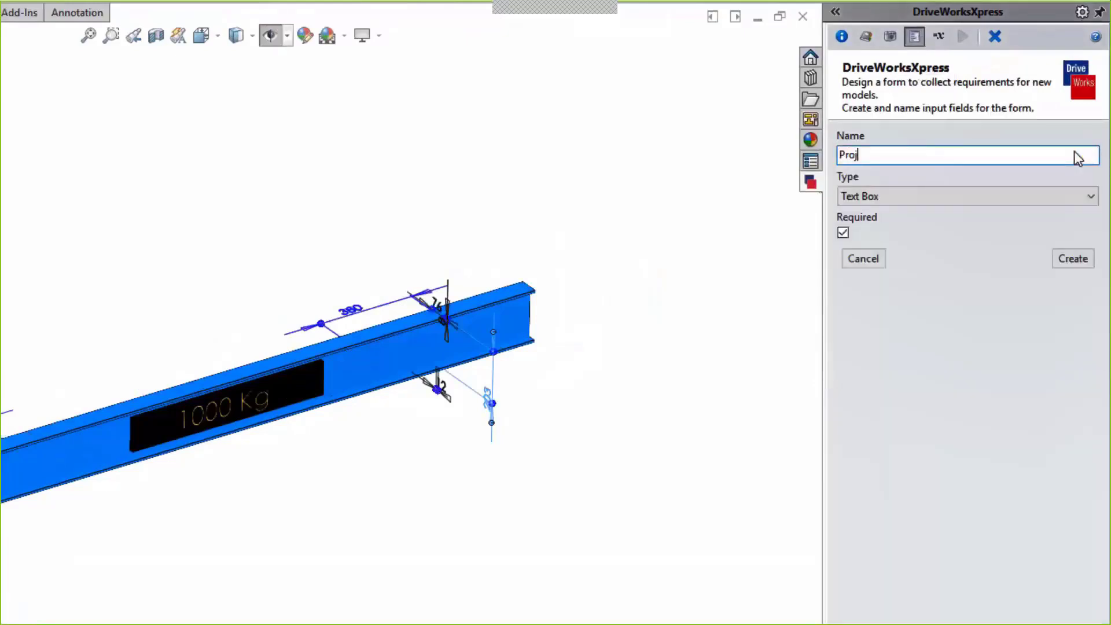
text(ect Number)
click(1072, 258)
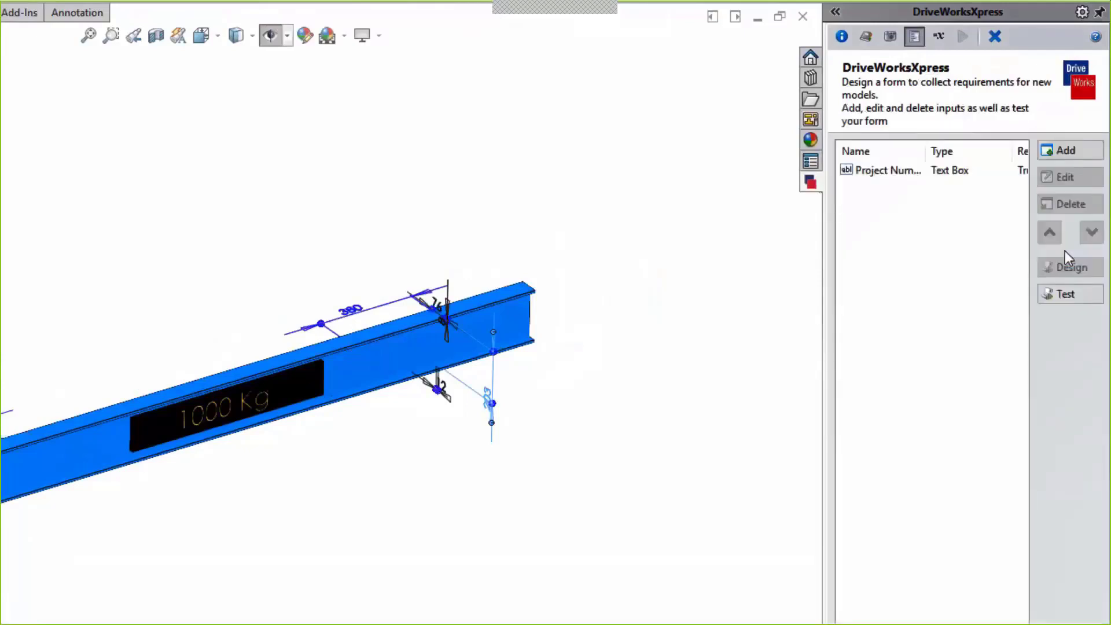
Add a required drop-down input named Safe Working Load to the form with 500 Kg as its first option.
click(1073, 157)
text(Sa)
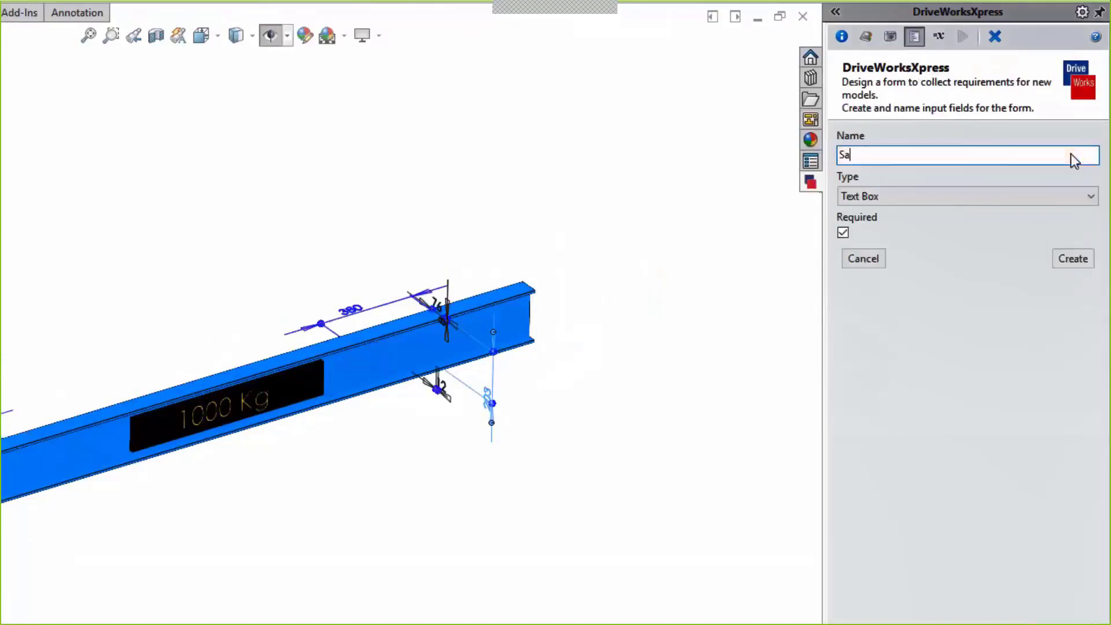
text(fe Working Load)
click(1090, 196)
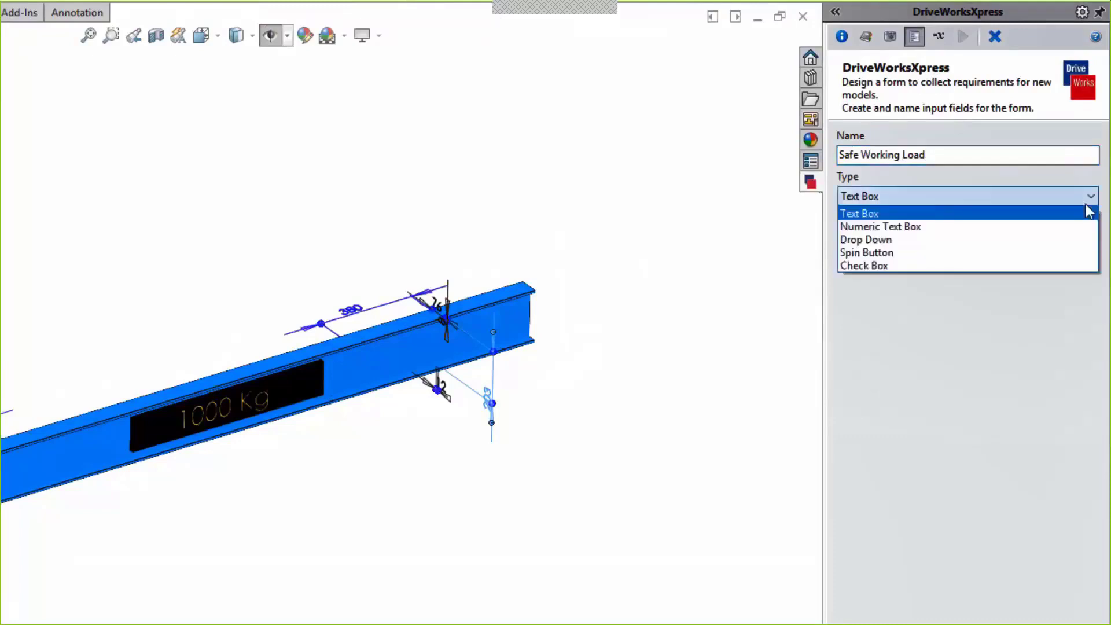
click(1086, 239)
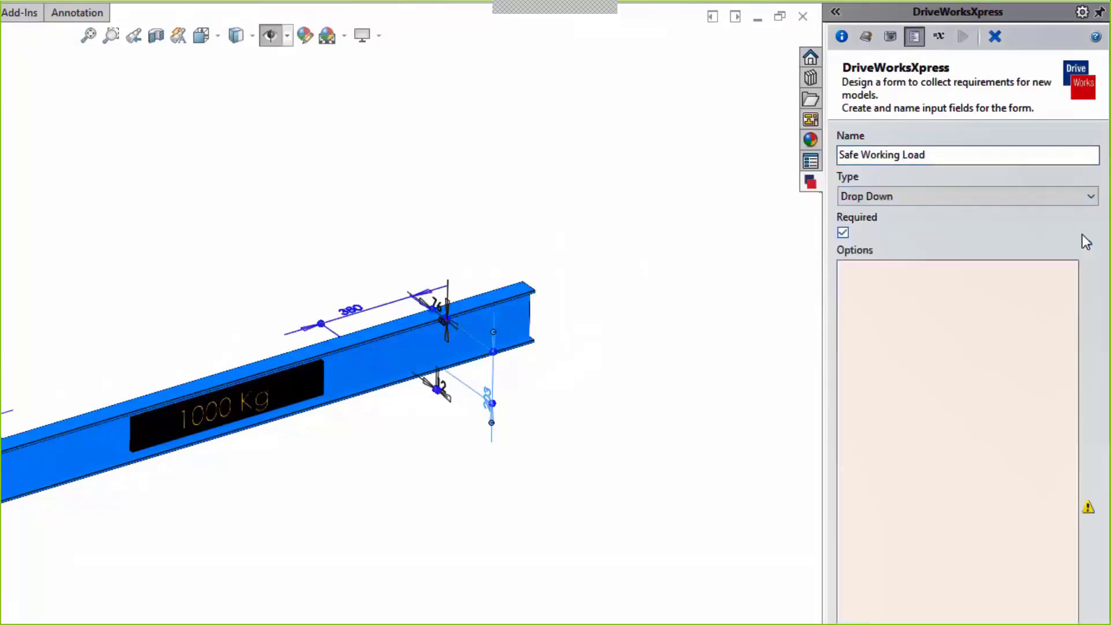
click(1041, 297)
text(500)
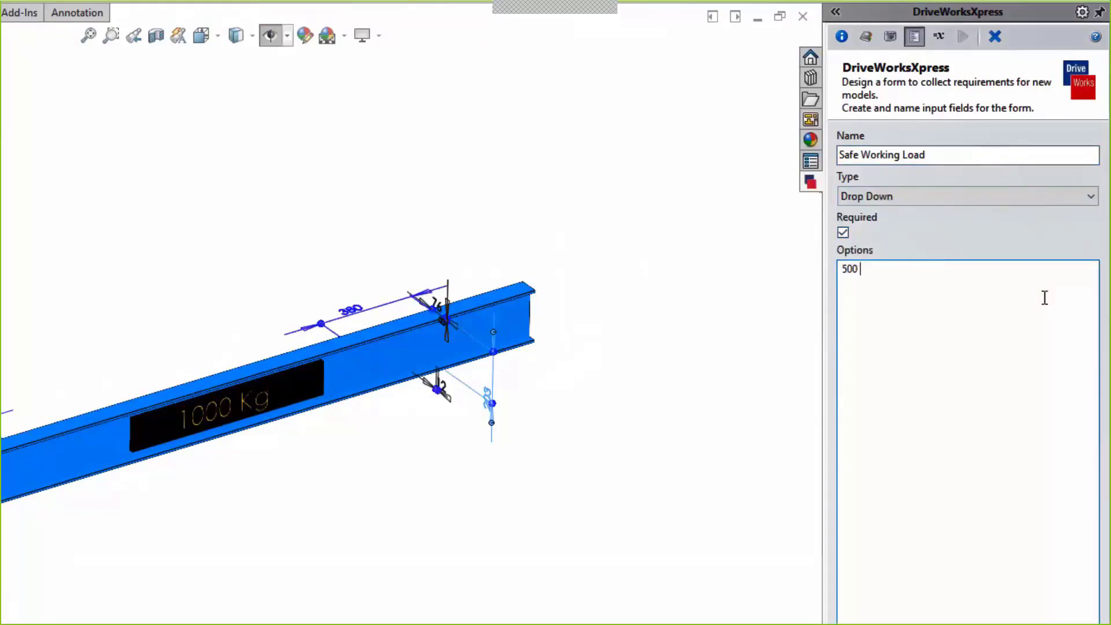
text( Kg)
key(Return)
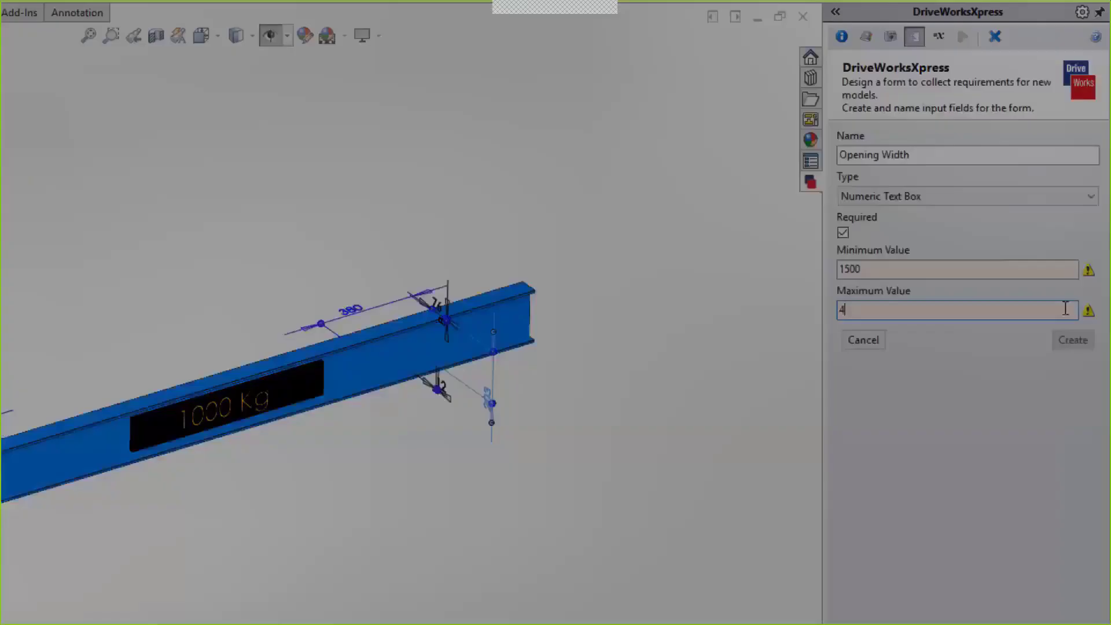
Create the Opening Width numeric input with a maximum value of 4000, test the form and return to its design view.
text(000)
click(1064, 347)
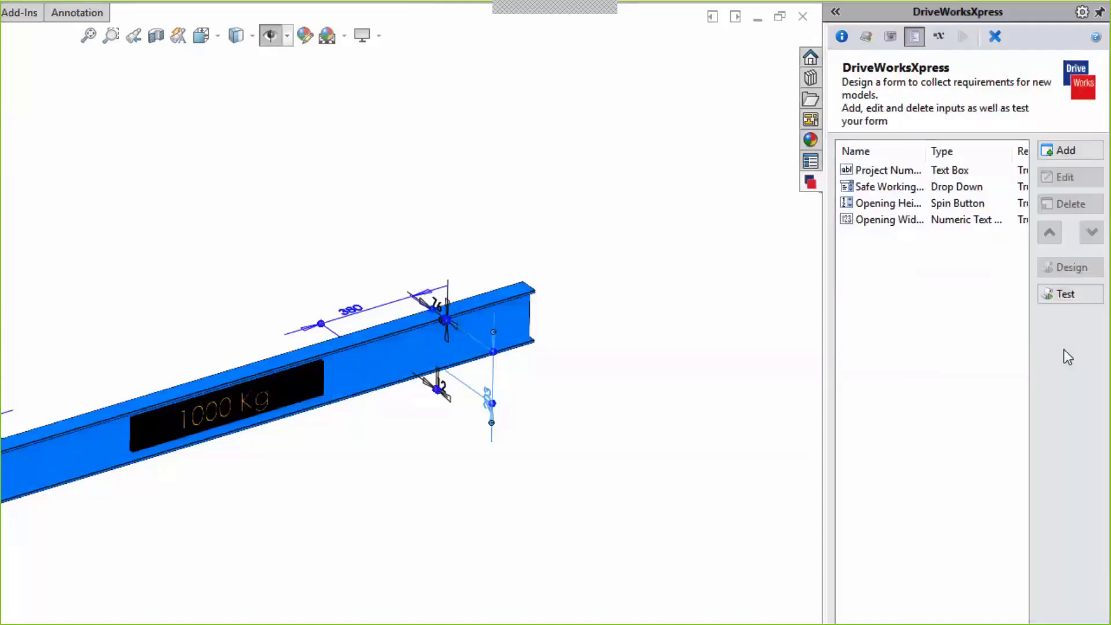
click(1076, 299)
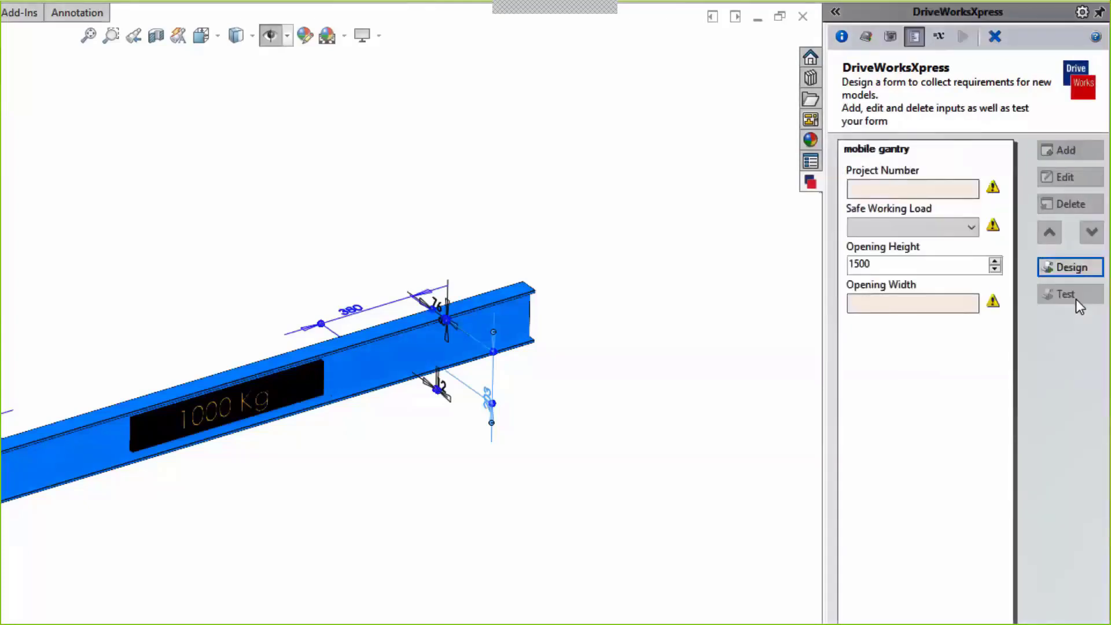
click(1078, 266)
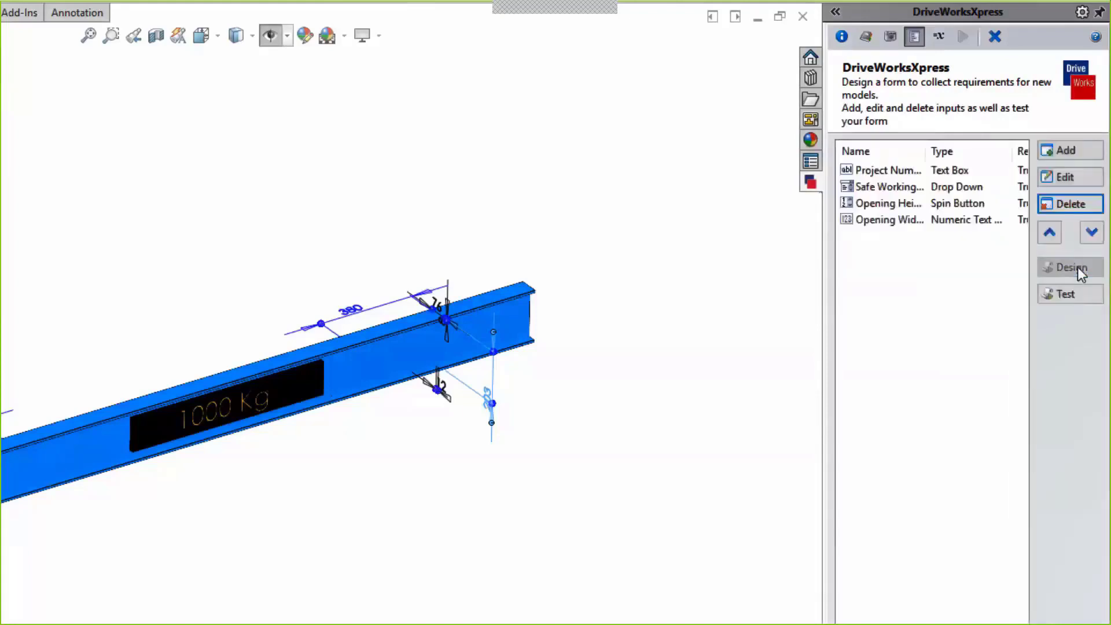
Build the file name rule for the mobile gantry assembly from the ProjectNumber input.
click(939, 36)
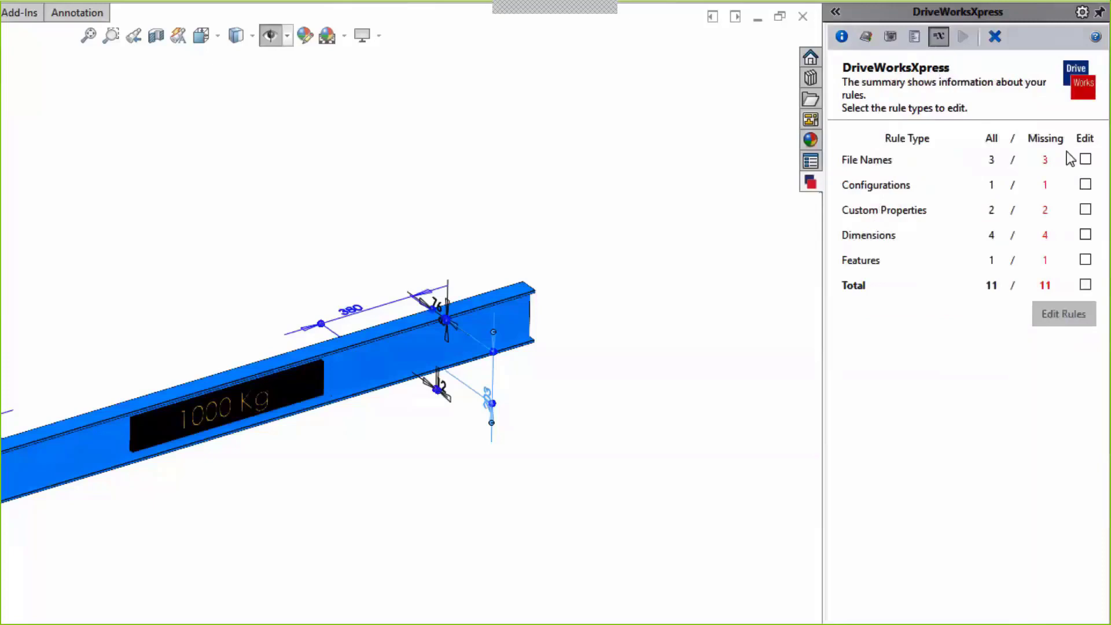
click(1085, 159)
click(1068, 316)
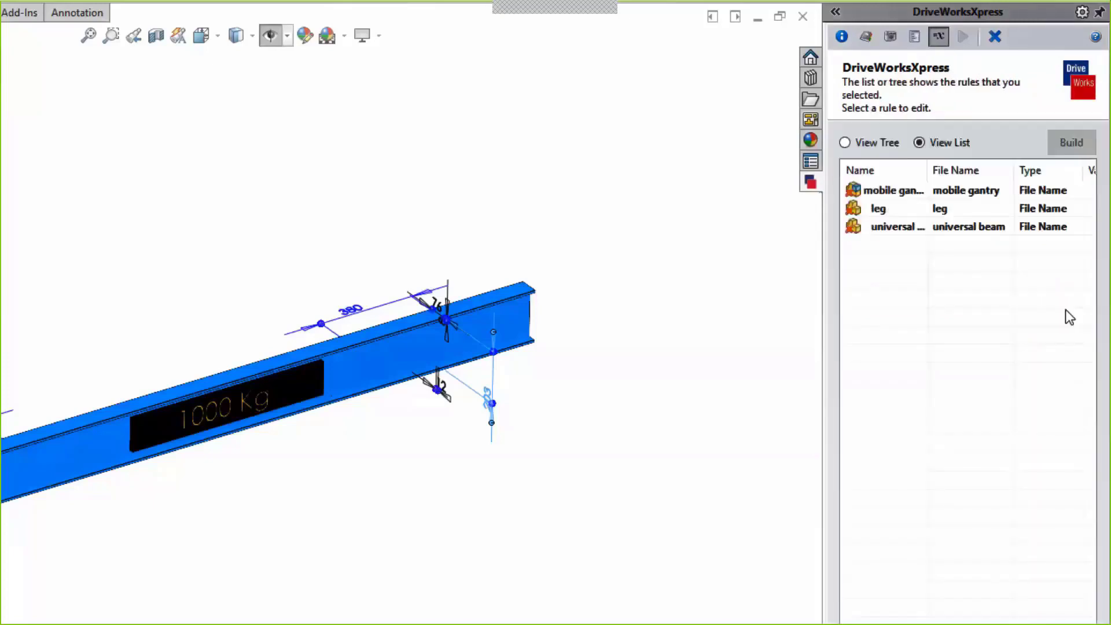
double_click(966, 191)
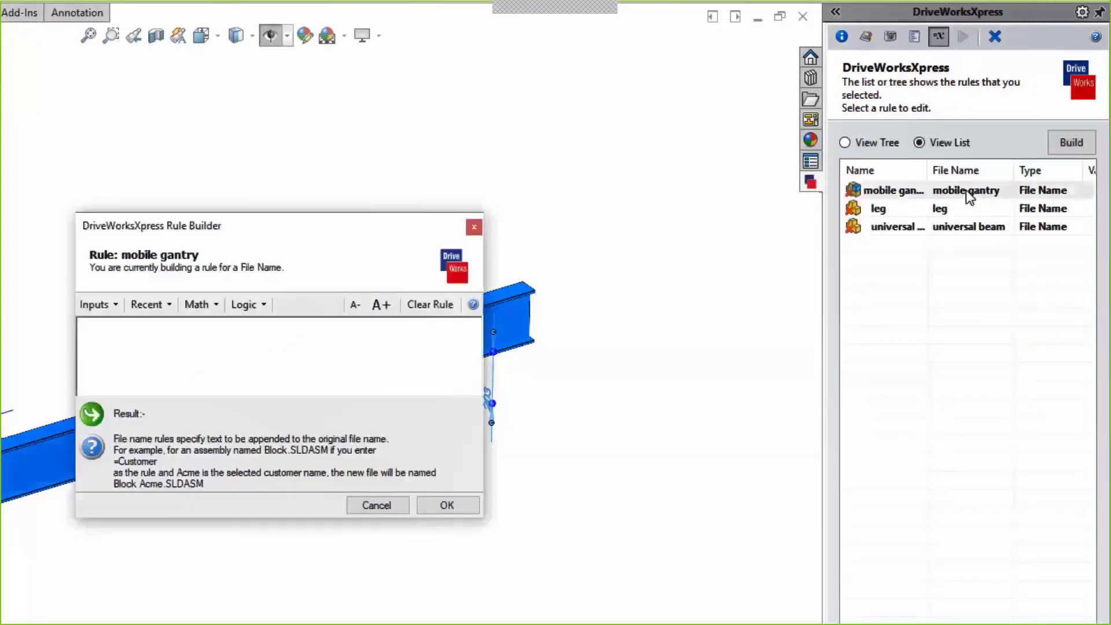
click(85, 307)
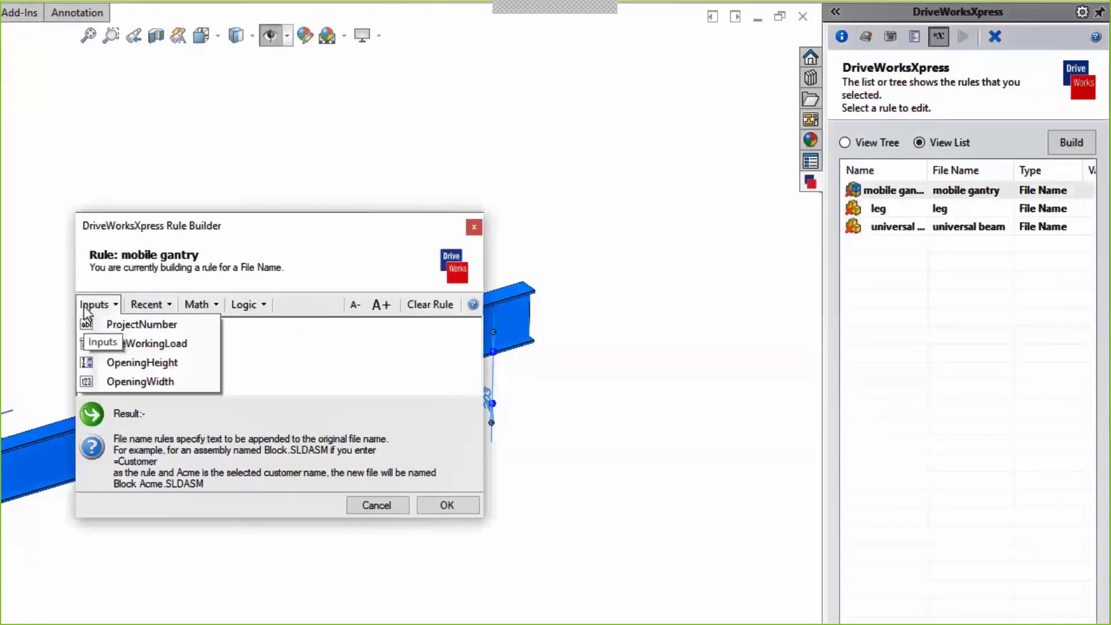
click(165, 327)
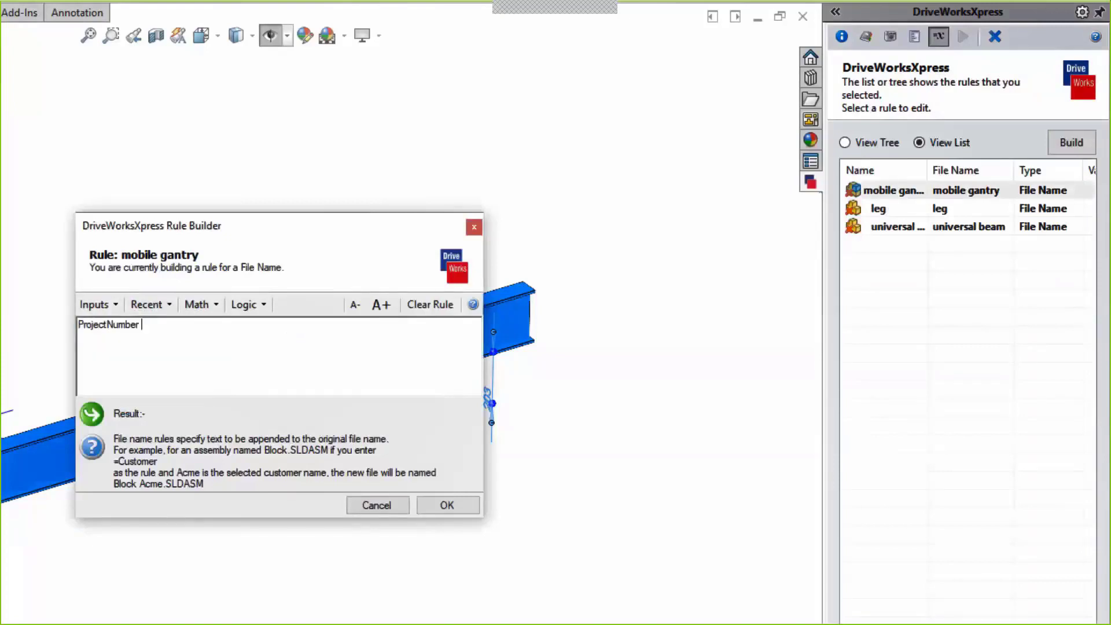
click(475, 509)
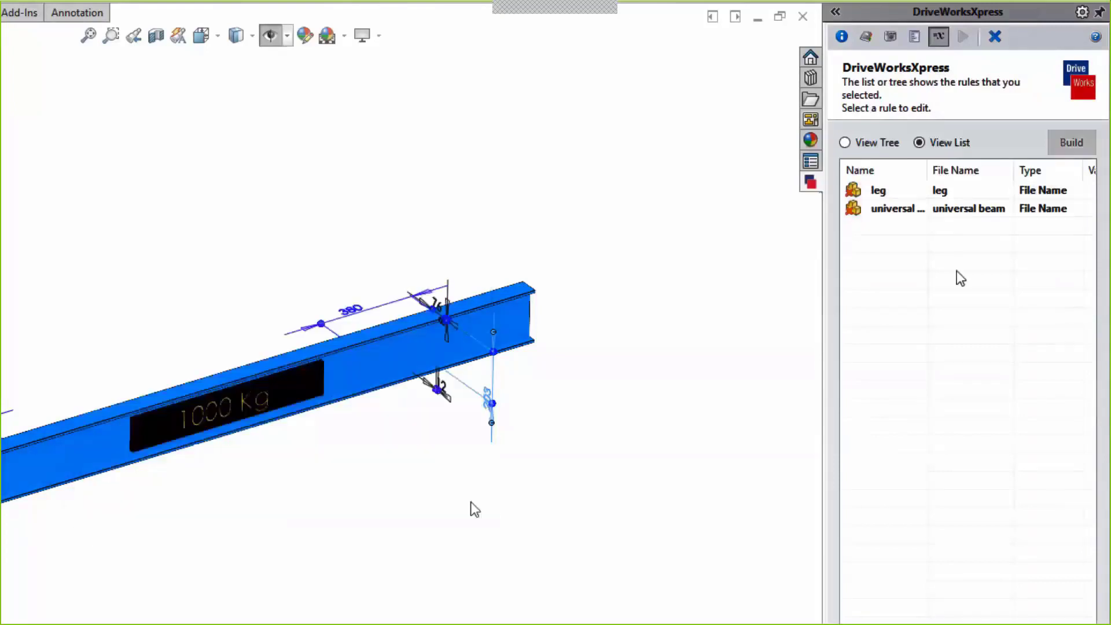
Build the universal beam's file name rule as ProjectNumber & " " & OpeningWidth, followed by another & and quoted text.
double_click(1016, 207)
click(114, 305)
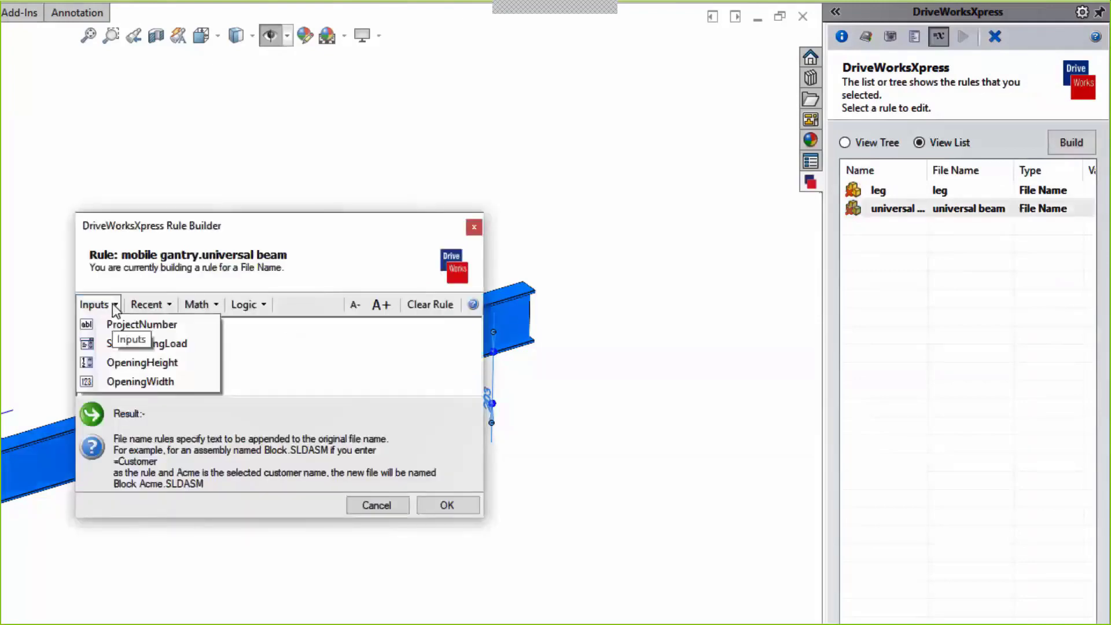
click(122, 325)
click(198, 309)
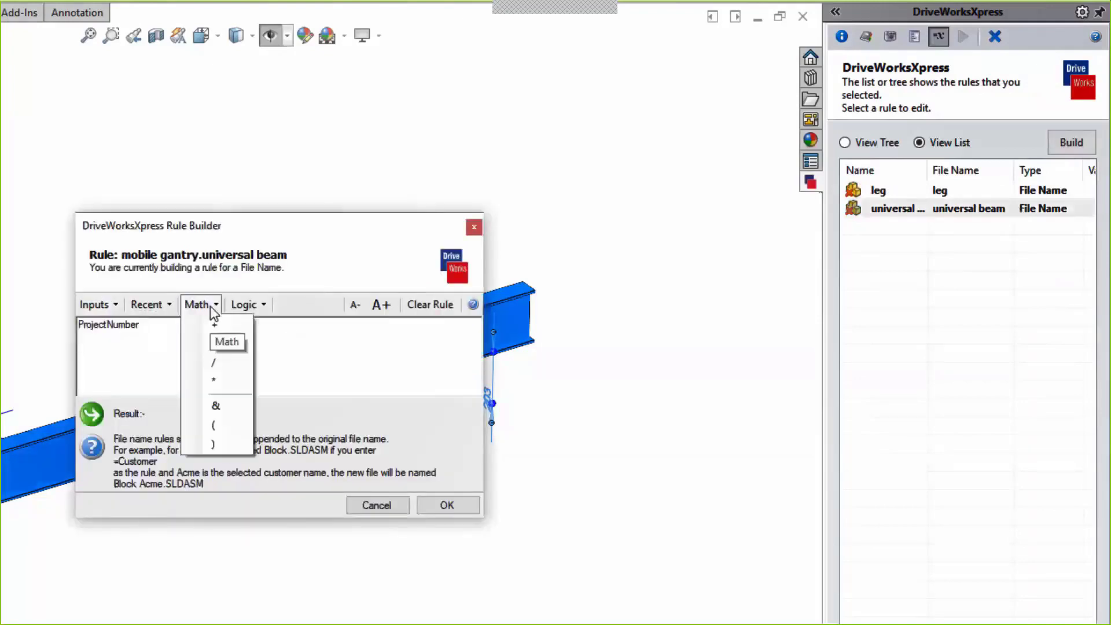
click(230, 390)
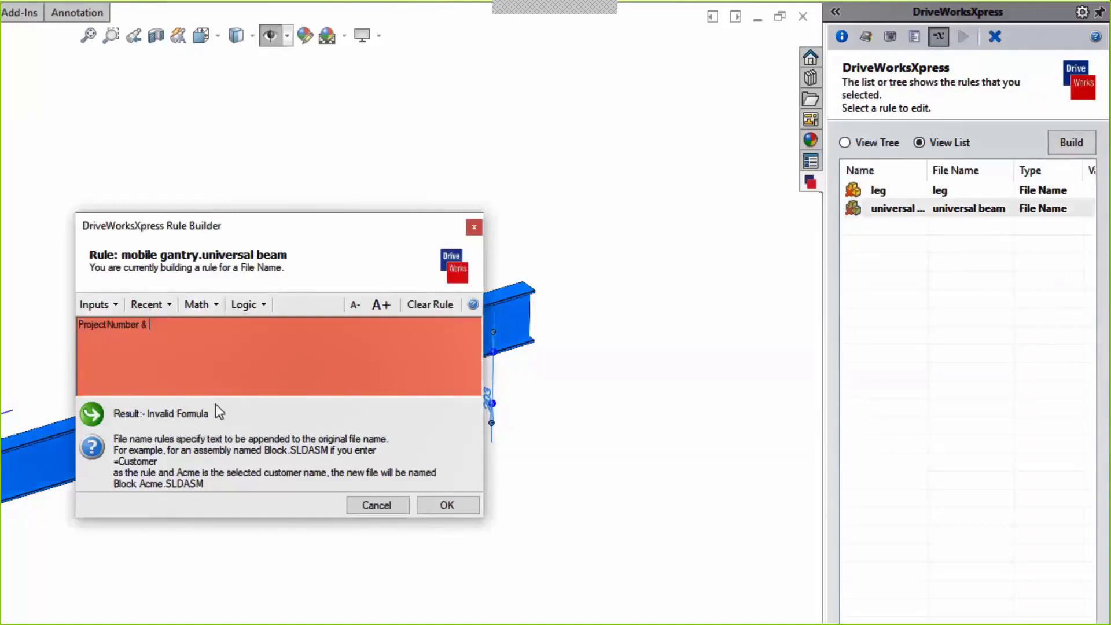
text(" ")
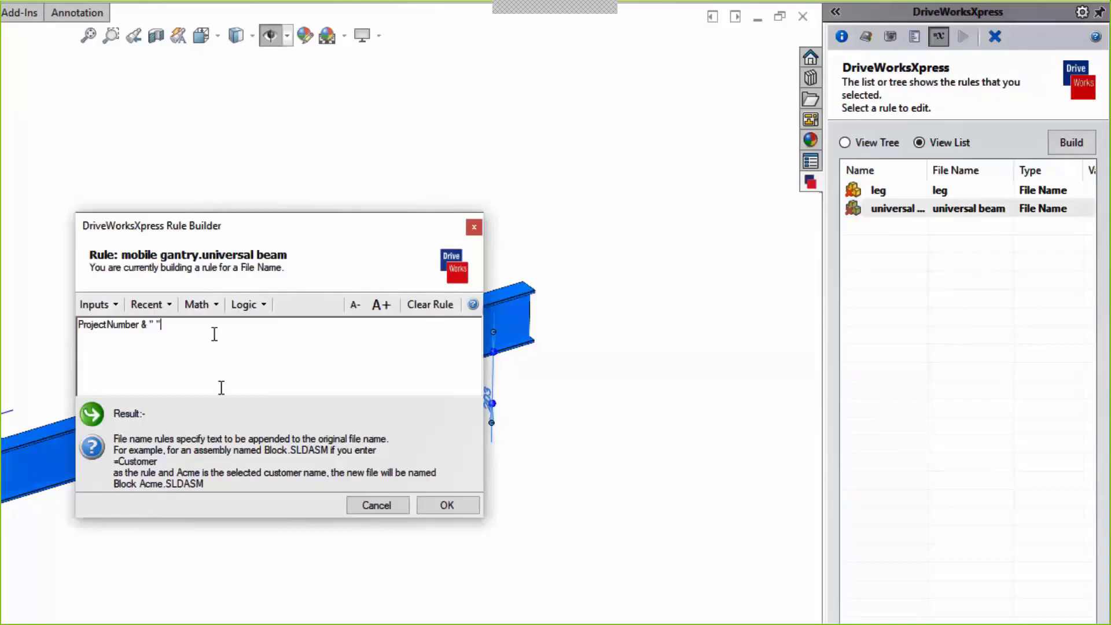
click(200, 306)
click(218, 406)
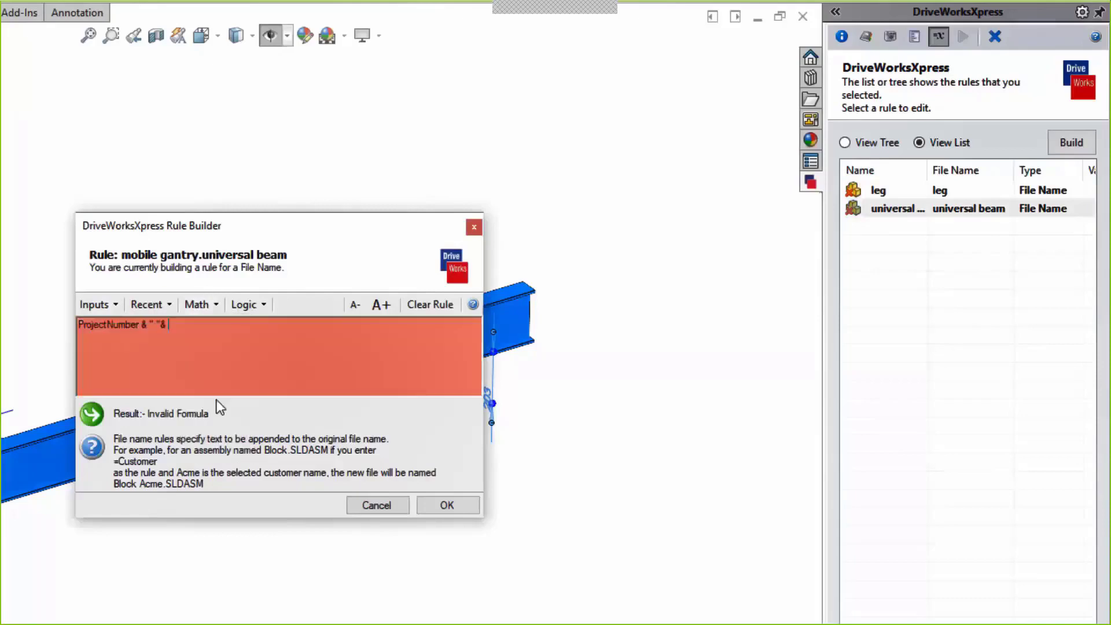
click(96, 304)
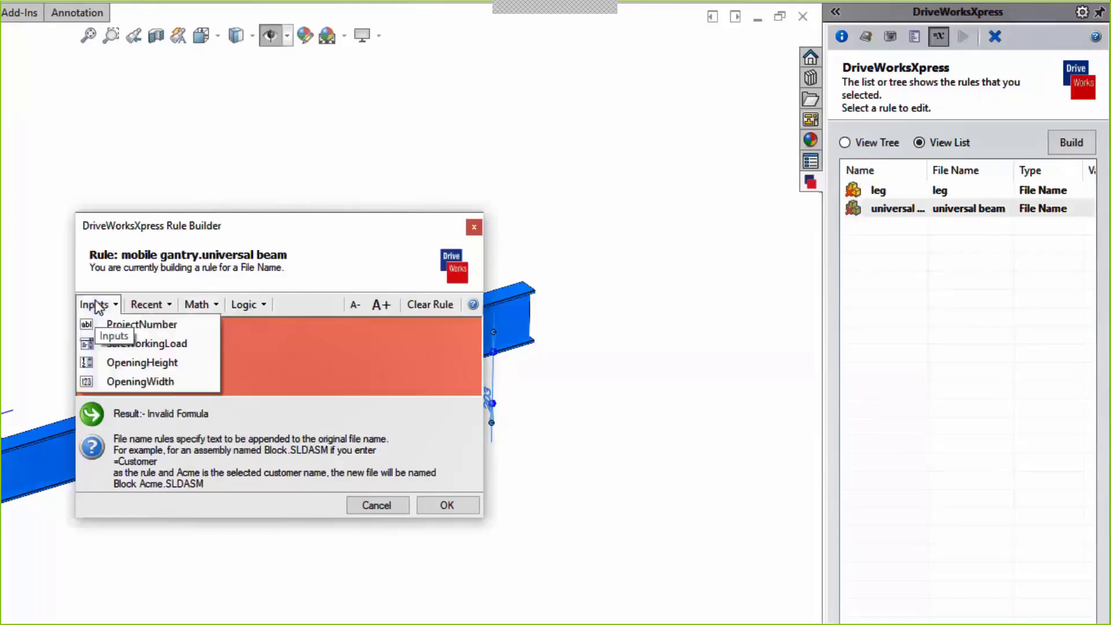
click(164, 381)
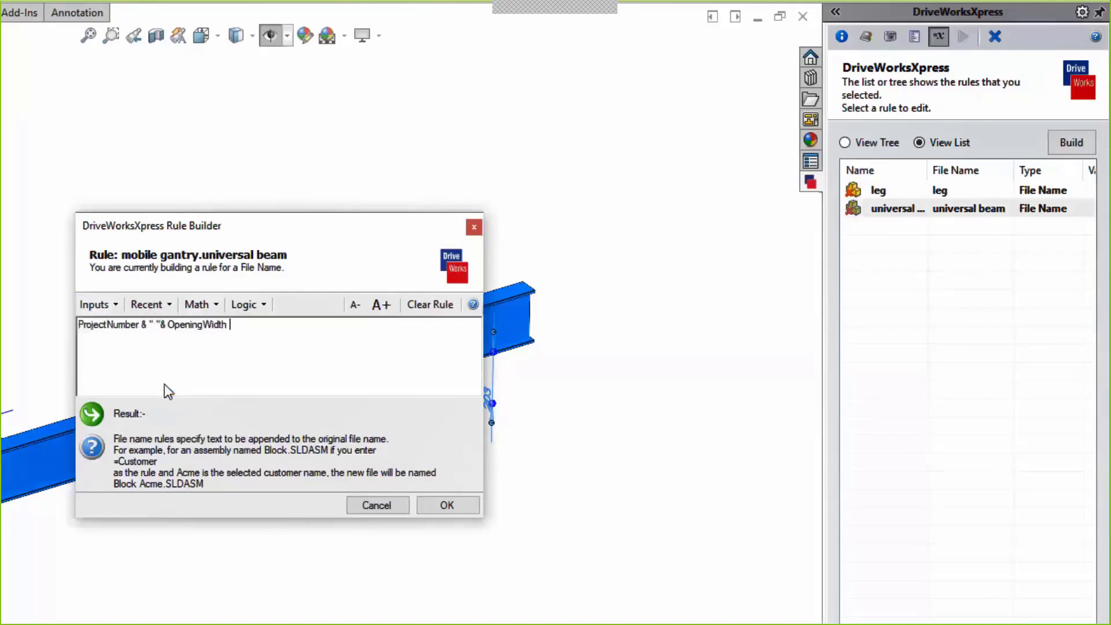
click(200, 304)
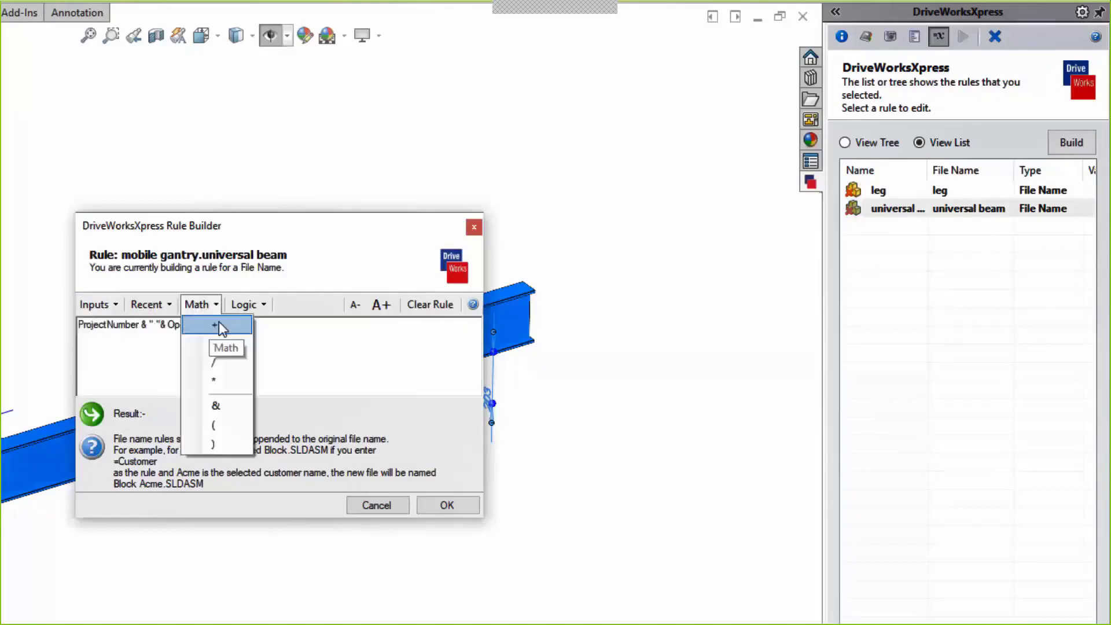
click(246, 409)
text(")
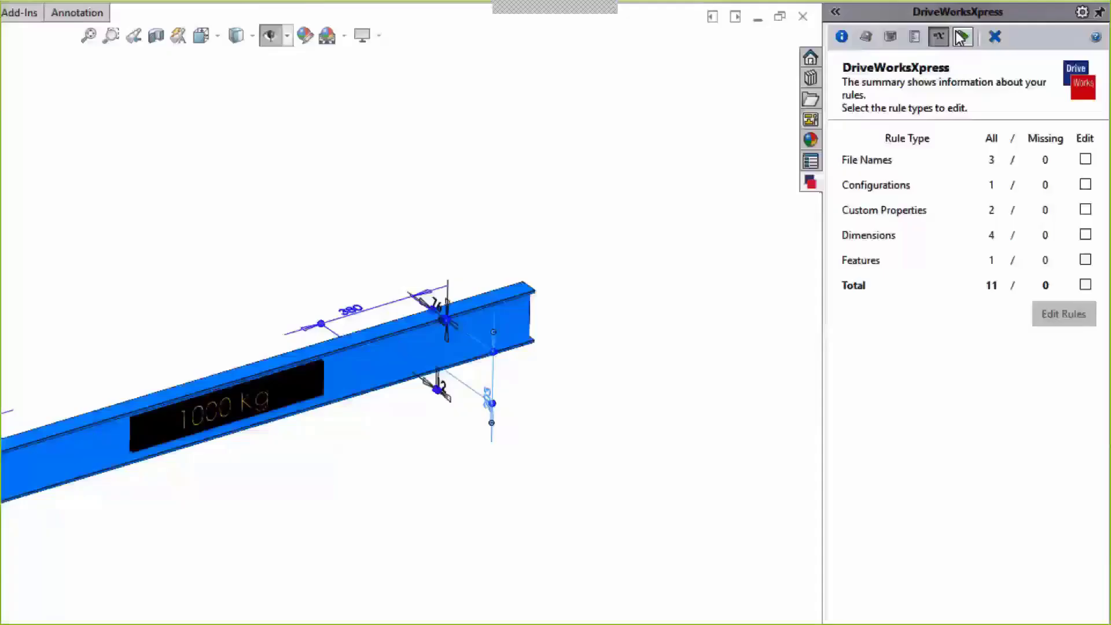
Run the mobile gantry form with project number A001, safe working load 500 Kg, the opening height raised two increments and opening width 1700.
click(962, 36)
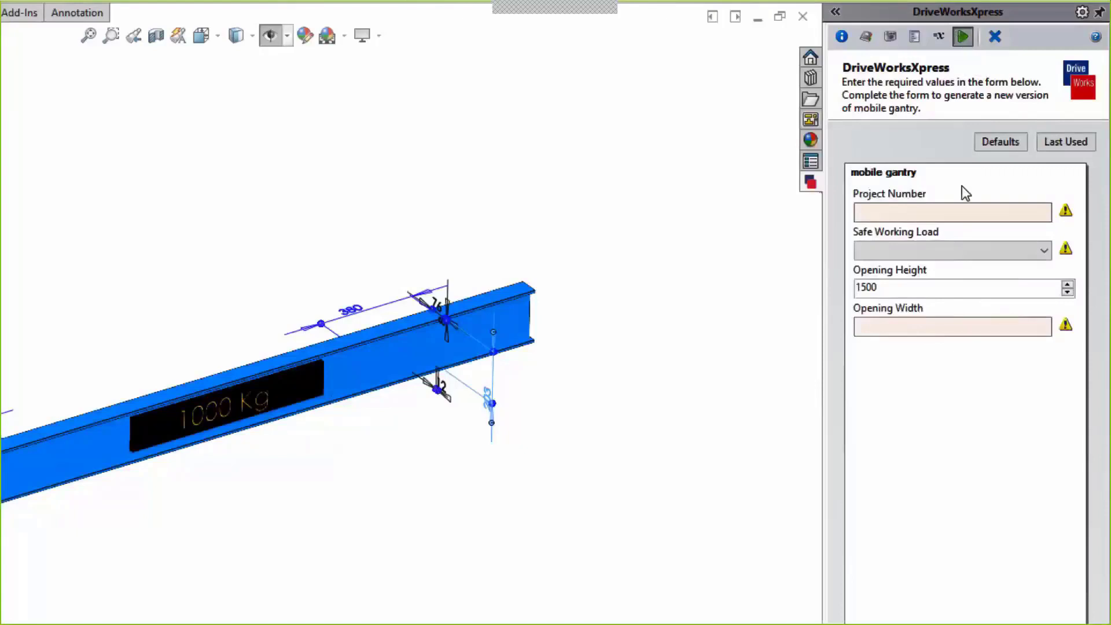
click(964, 212)
text(A001)
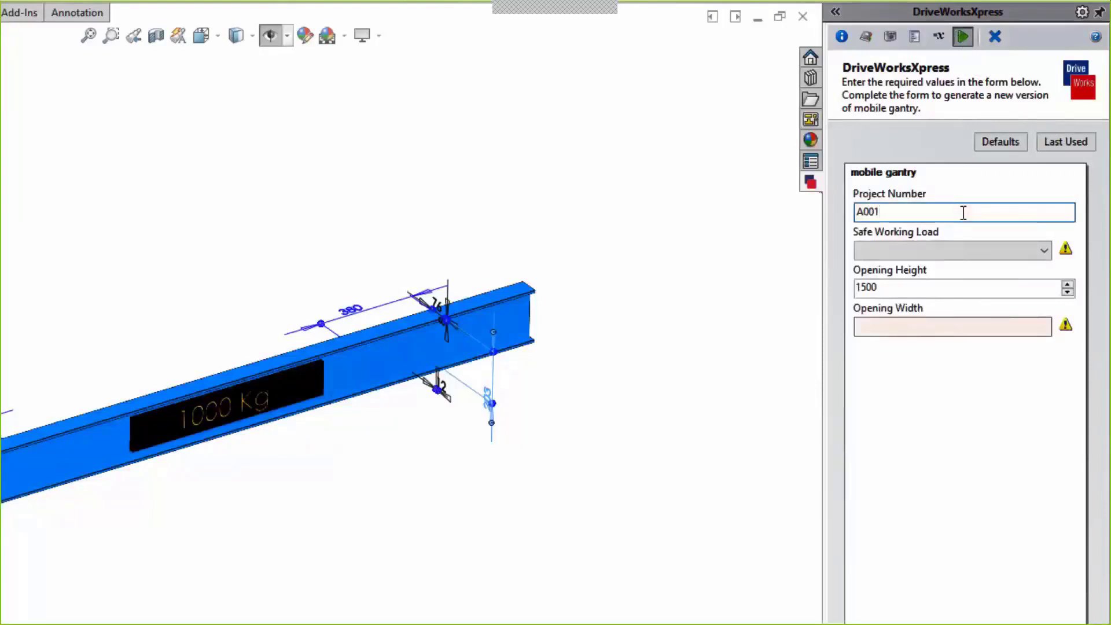
click(967, 251)
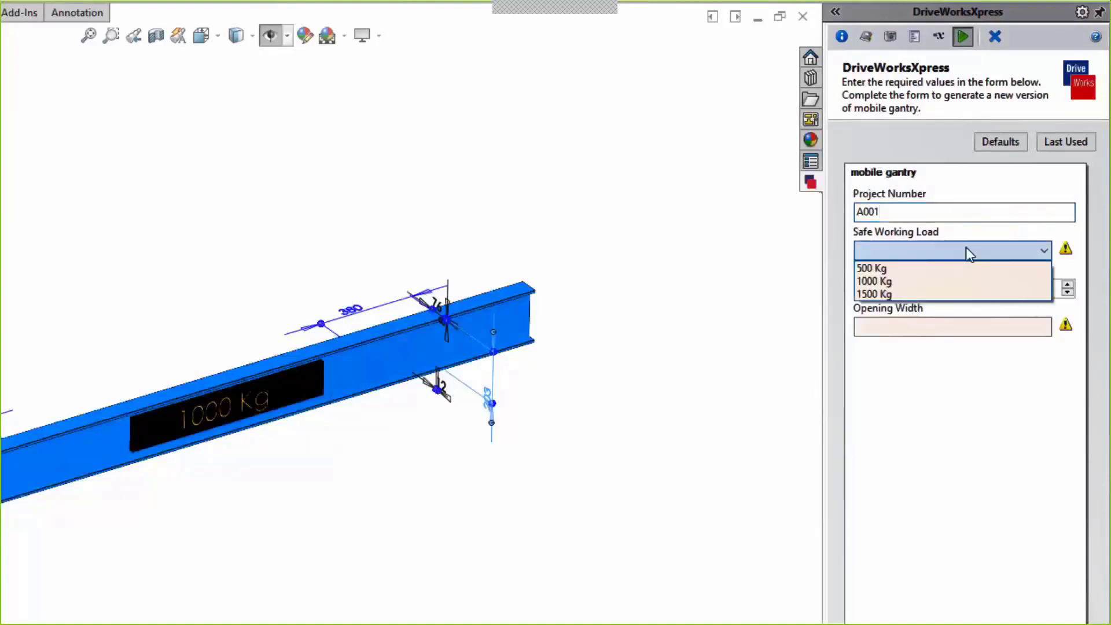
click(970, 265)
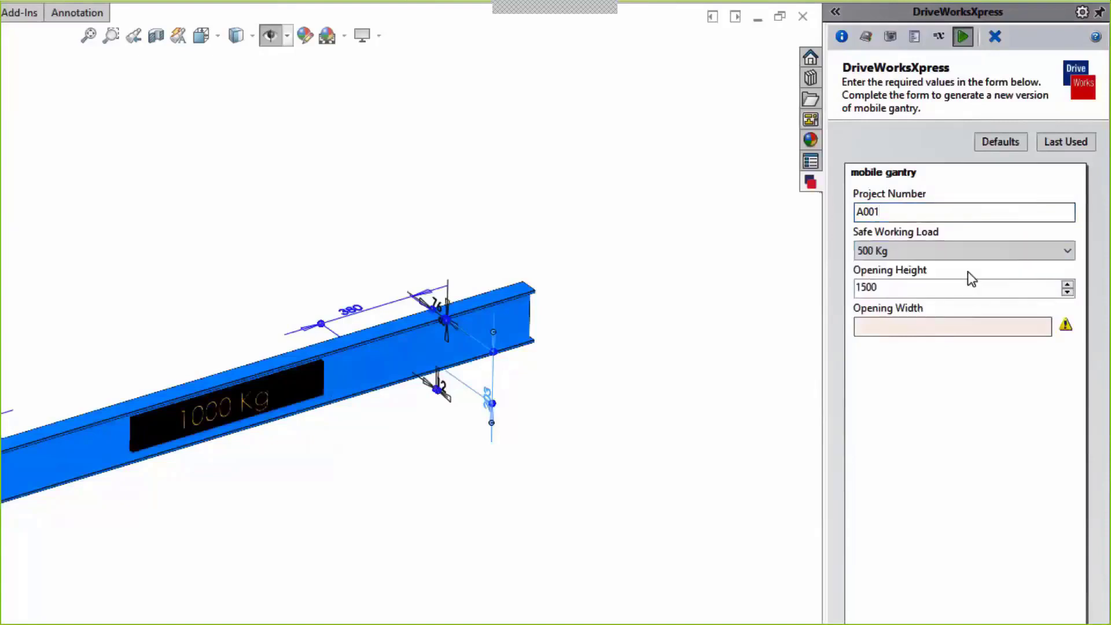
click(1068, 284)
click(1068, 284)
click(1016, 323)
text(1700)
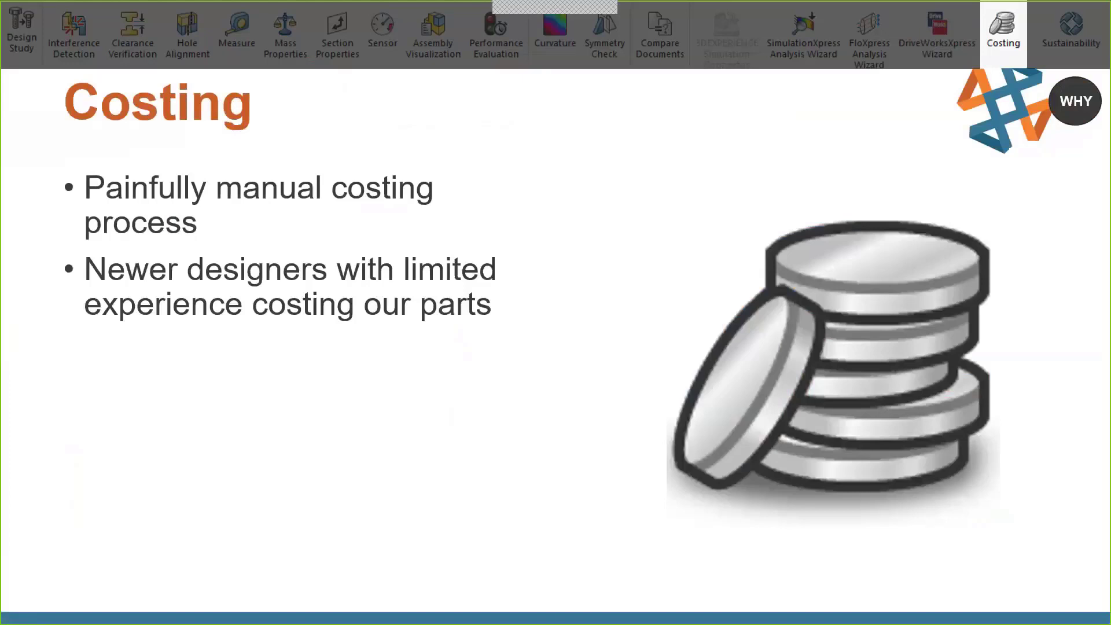
key(Right)
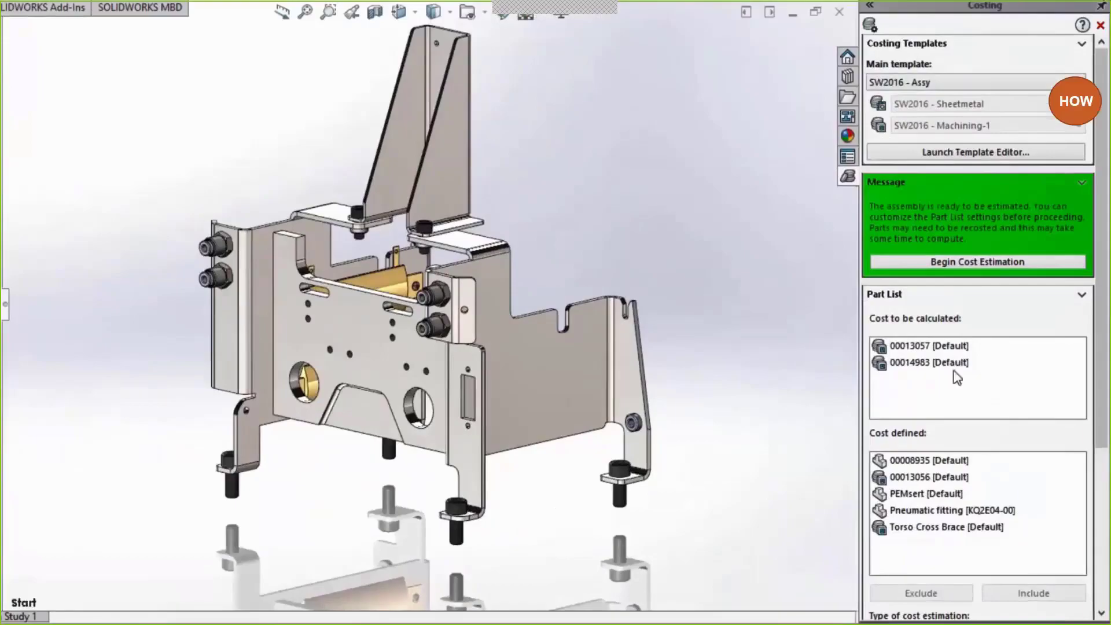
Examine which assembly components are listed under Cost to be calculated and Cost defined by highlighting them in the model.
click(936, 346)
click(930, 362)
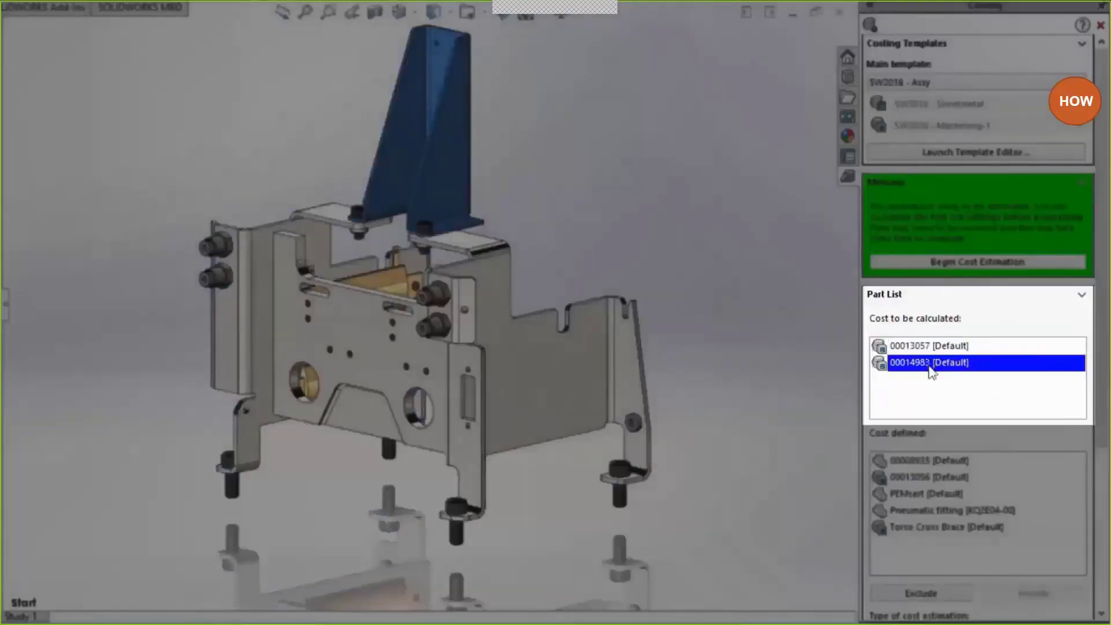
click(920, 478)
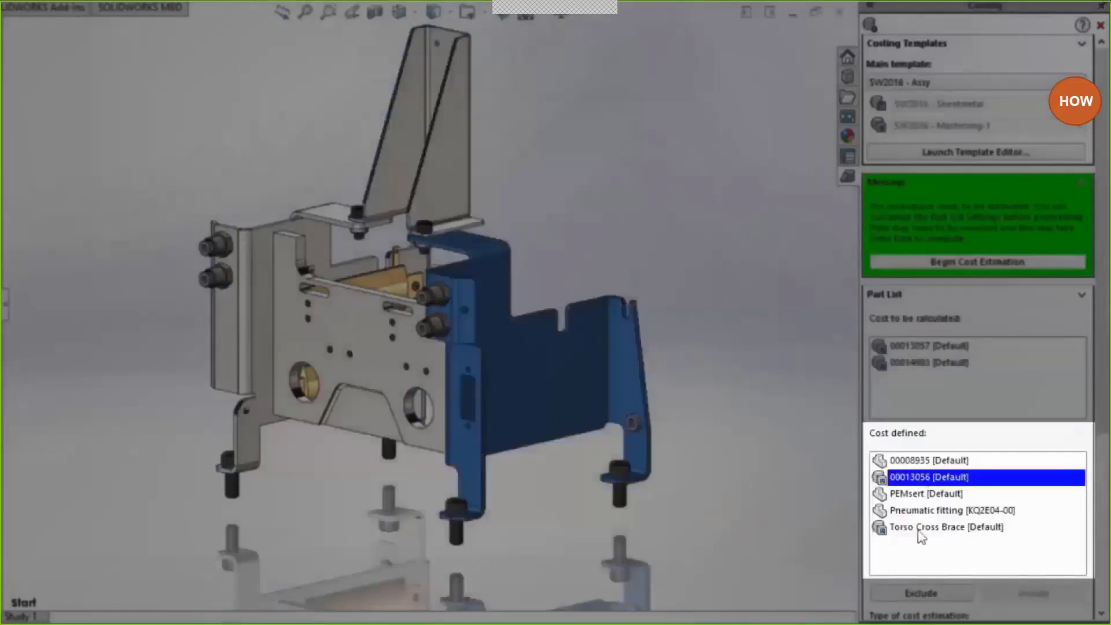
click(921, 527)
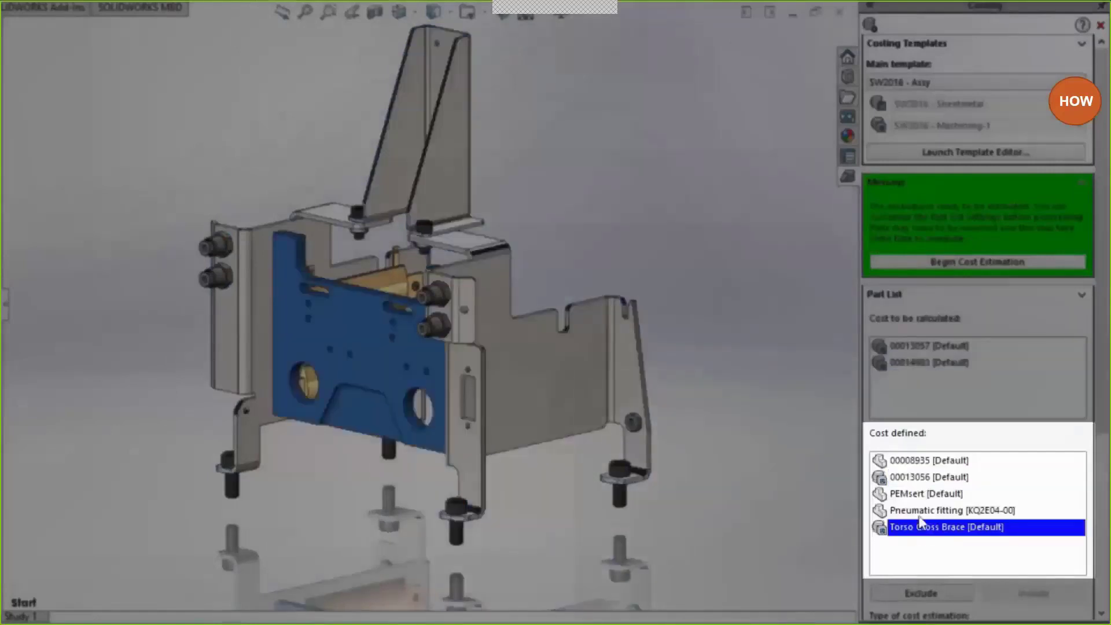
click(961, 458)
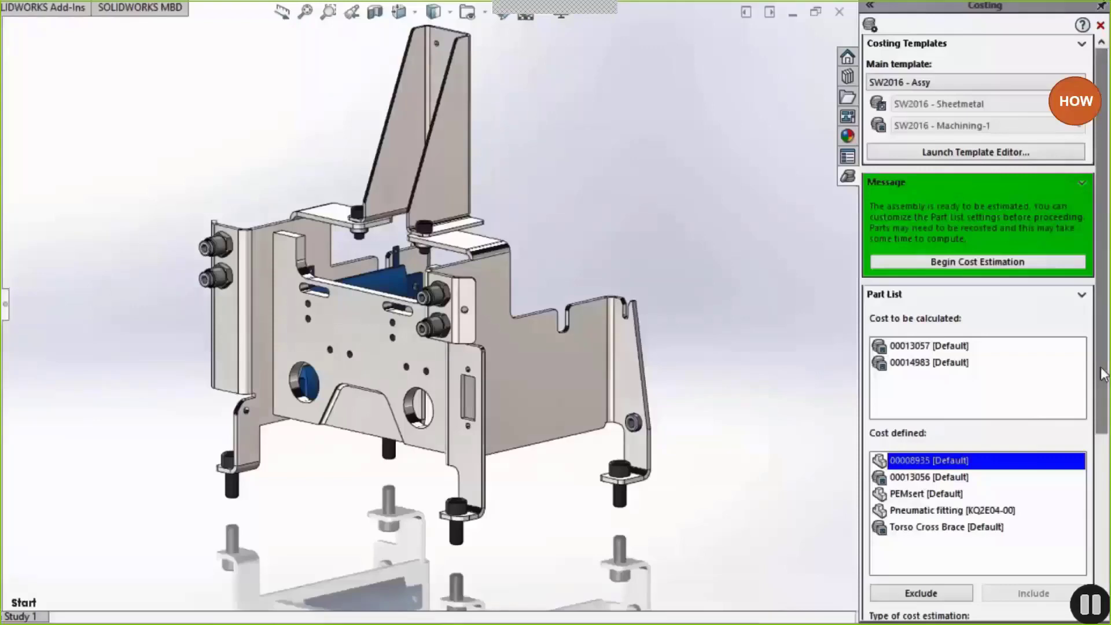
Examine the Toolbox parts included in the costing, covering BHCS, PEM Self Clinching Nut and SHCS.
drag(1101, 368, 1102, 547)
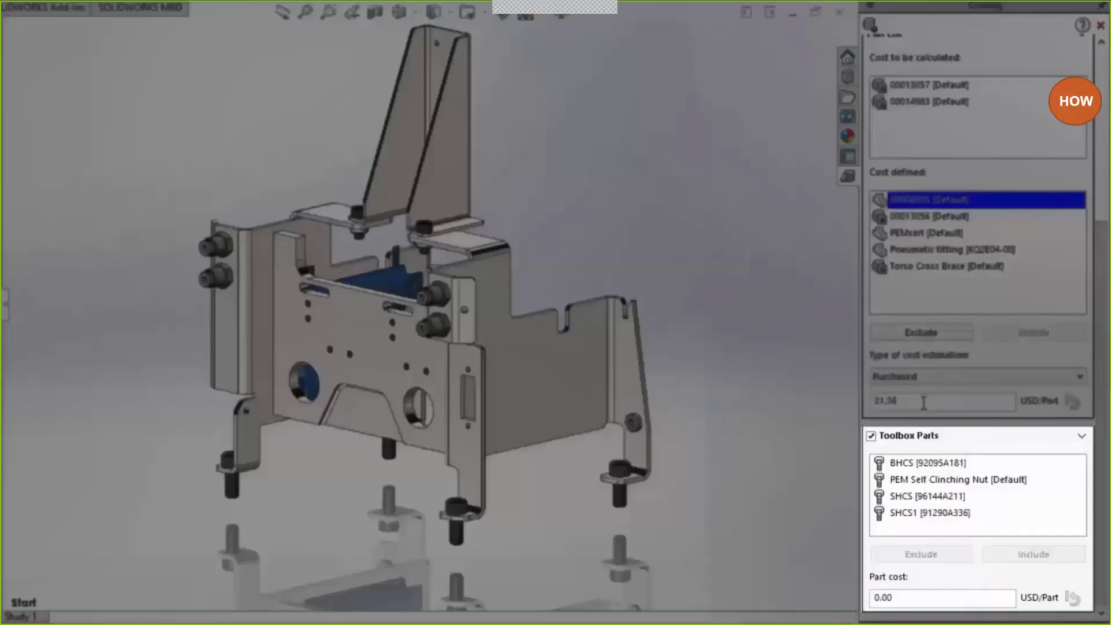
click(910, 464)
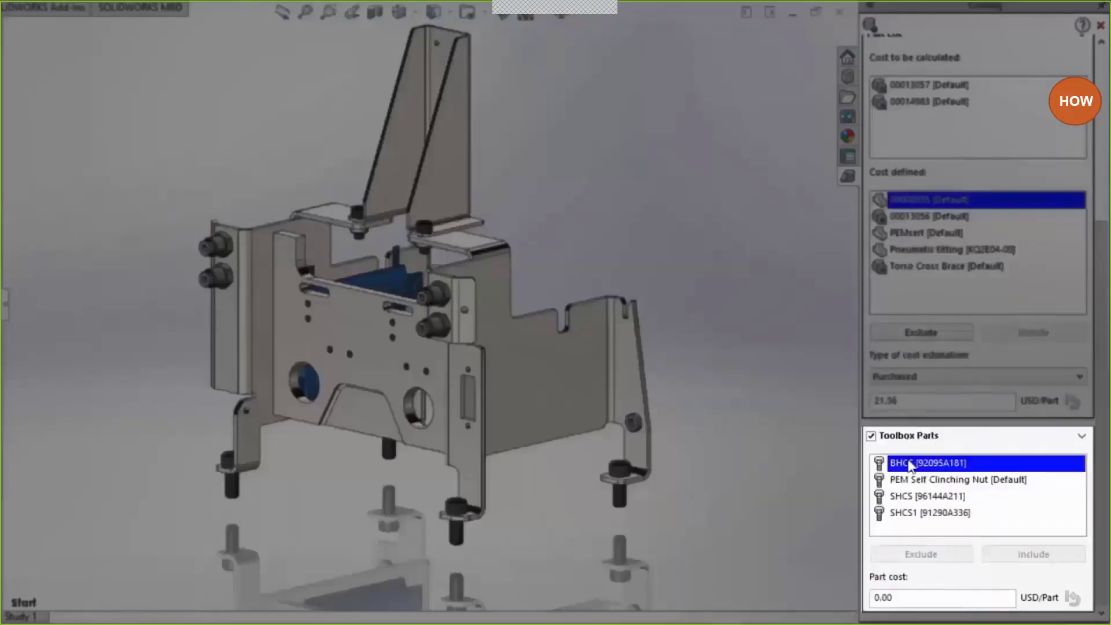
click(910, 482)
click(911, 498)
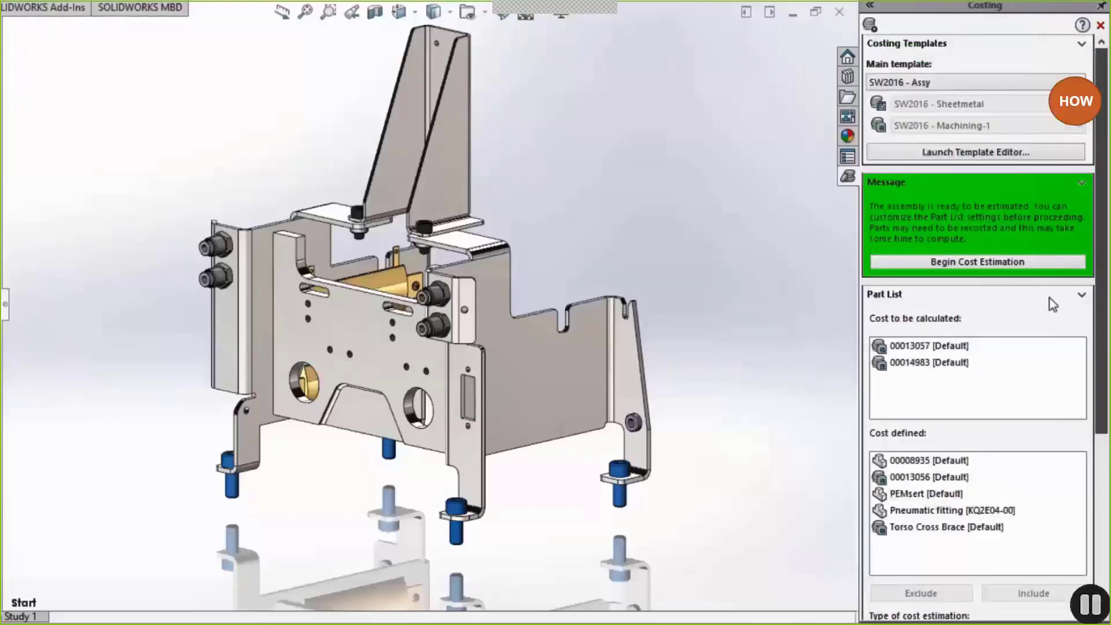
Run the assembly cost estimation and examine the calculated parts 00013056, 00013057, 00014983 and Torso Cross Brace with their costs.
click(954, 262)
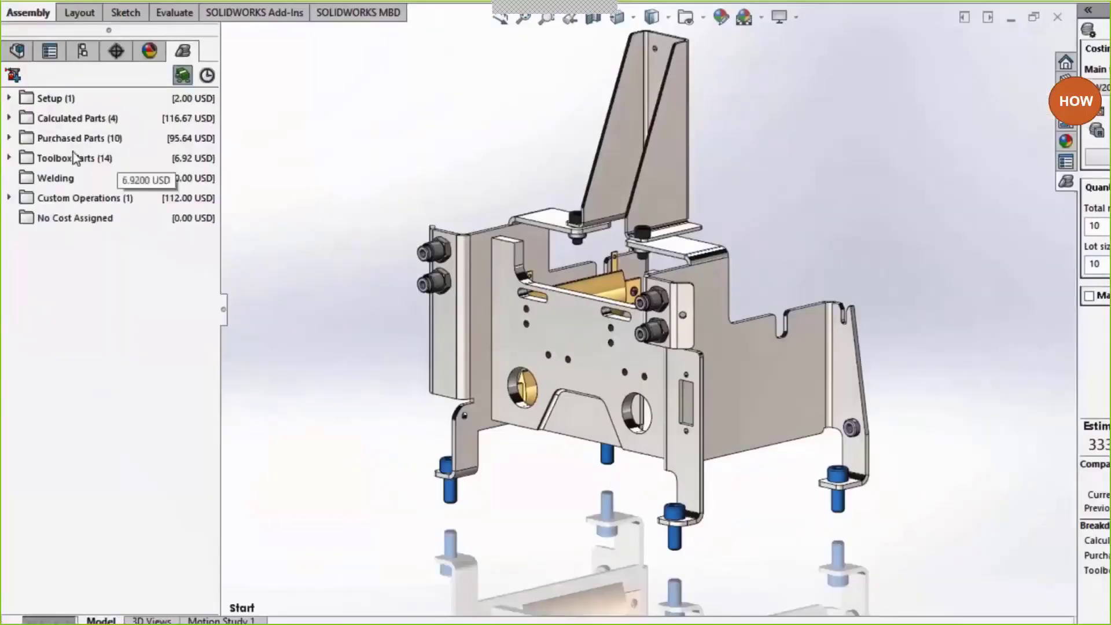
click(9, 118)
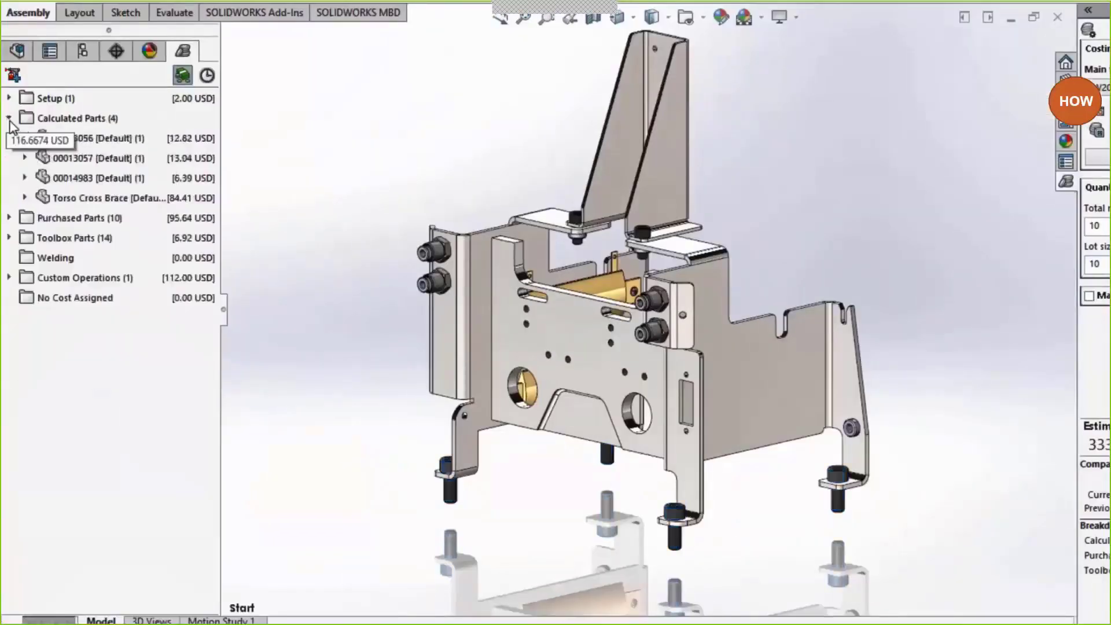
click(65, 141)
click(68, 158)
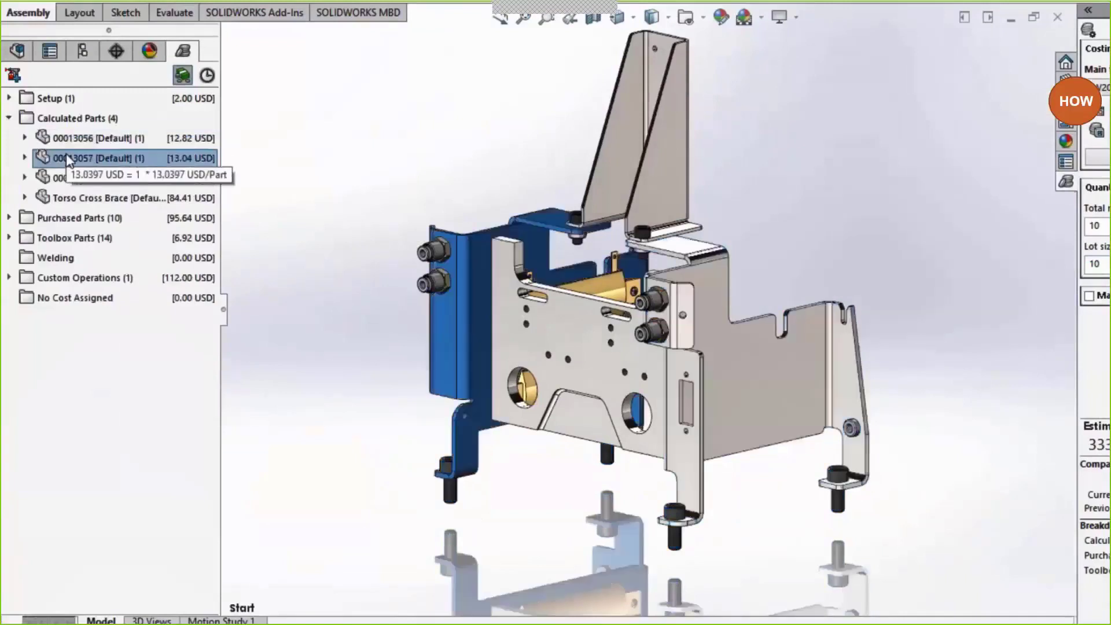
click(67, 177)
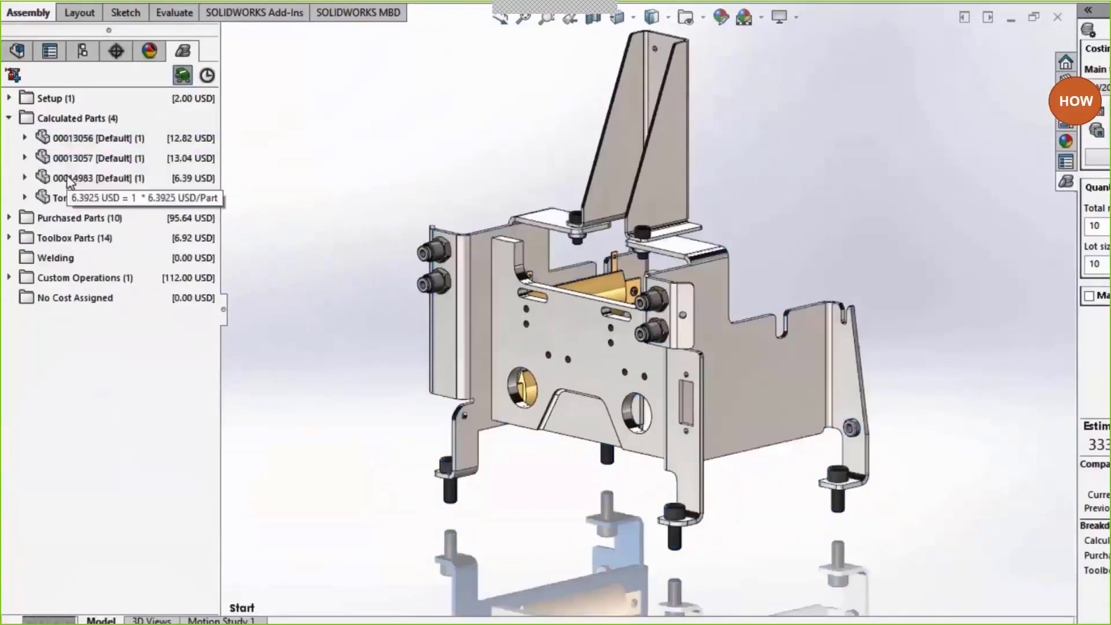
click(70, 179)
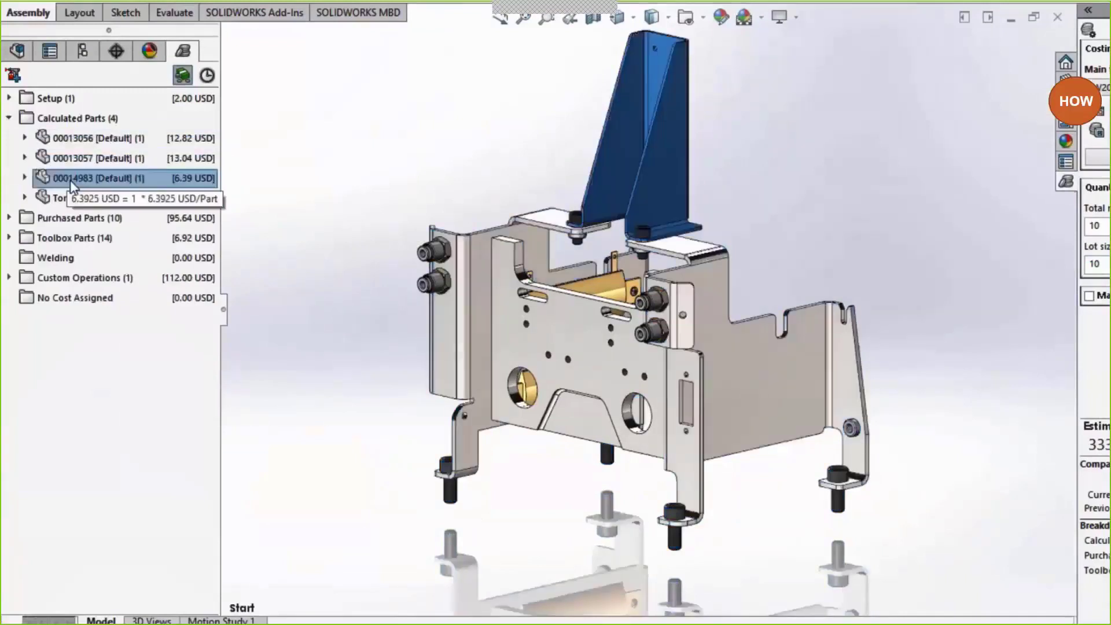
click(81, 197)
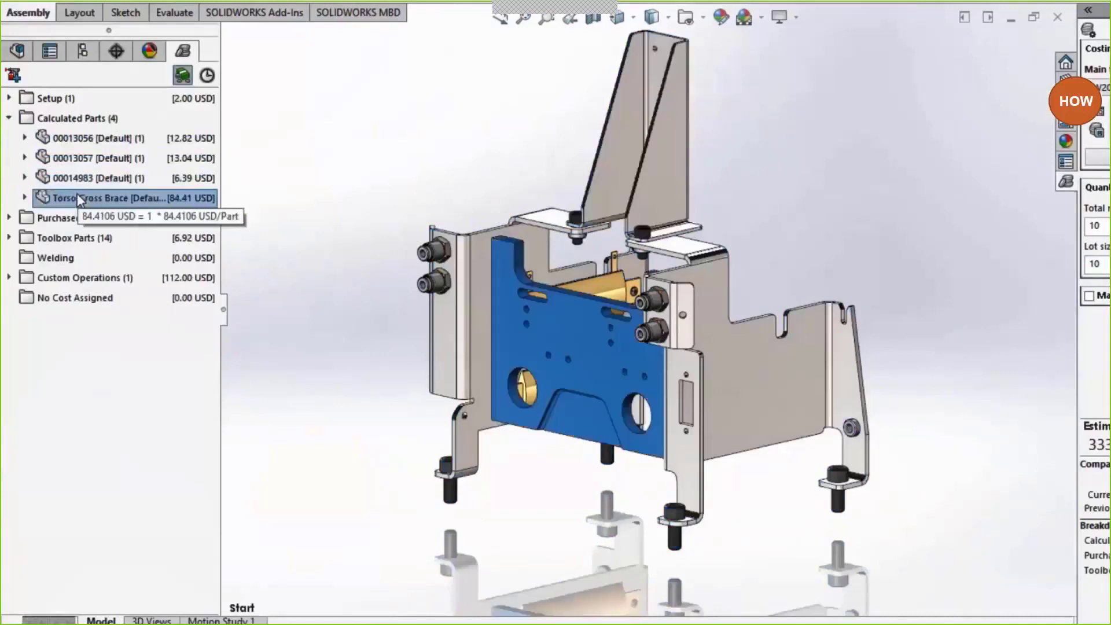
Examine the costs of the purchased parts 00008935, PEMsert and Pneumatic fitting, highlighting them in the model.
click(9, 219)
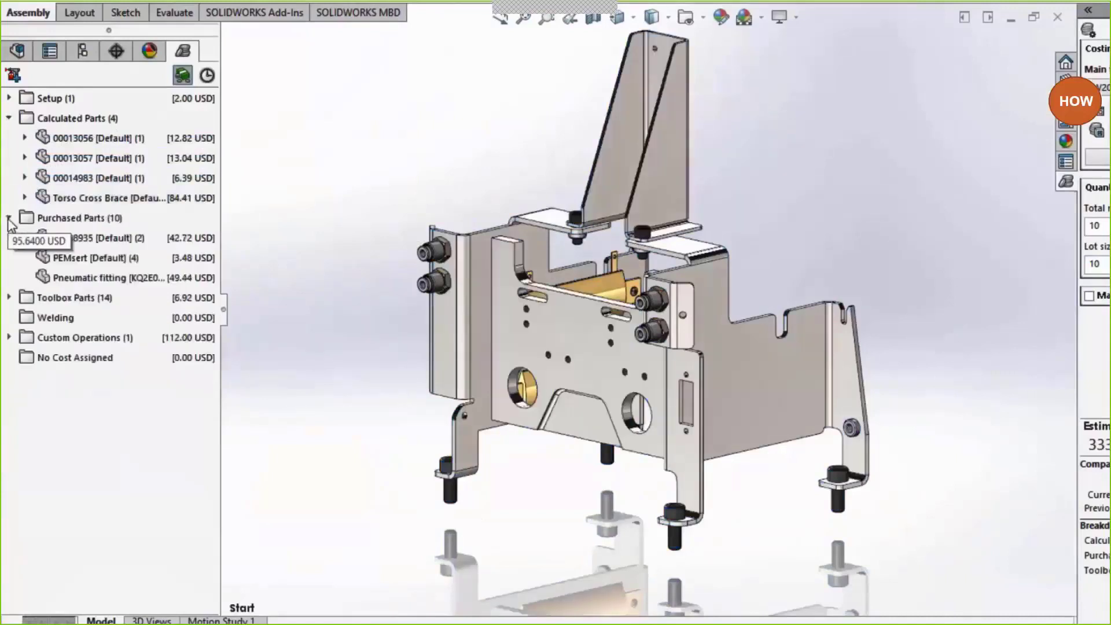
click(81, 238)
click(94, 258)
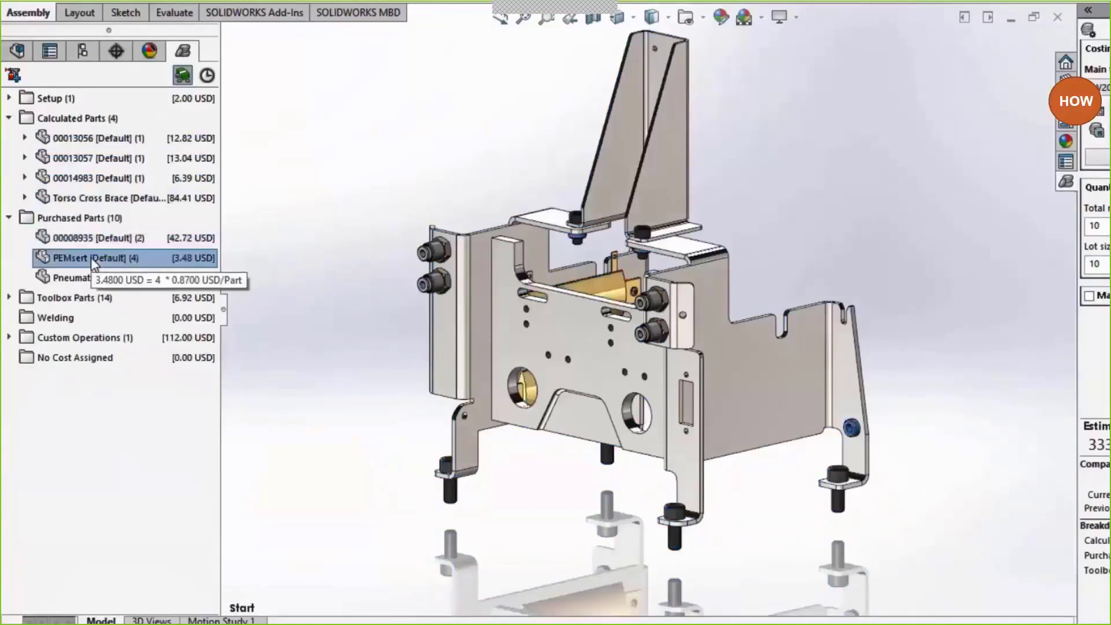
click(92, 279)
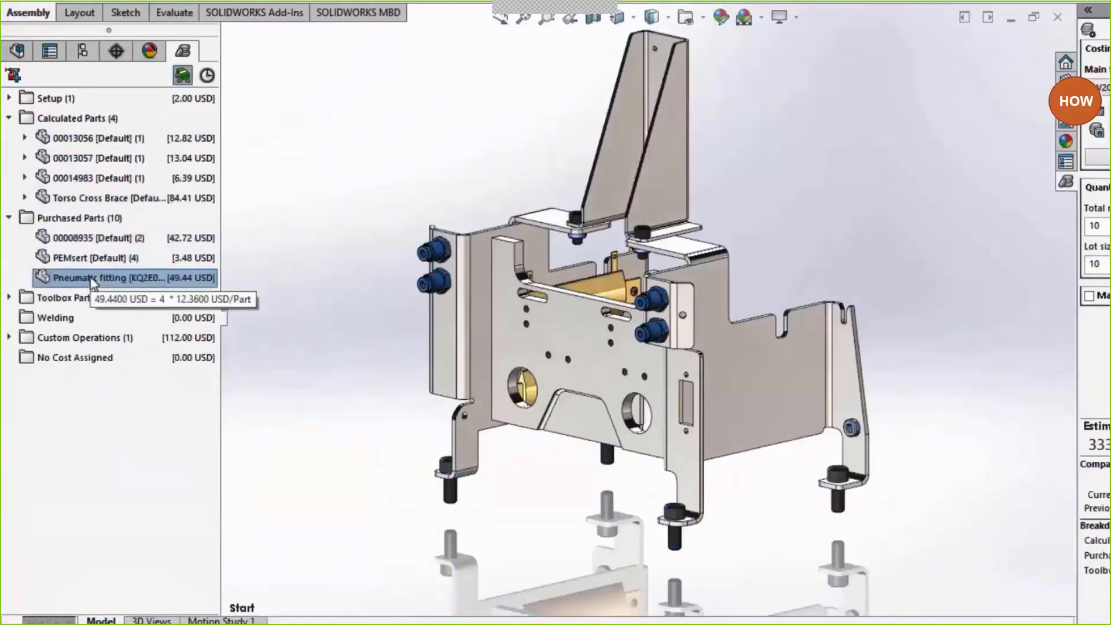
Examine the costs of the Toolbox fasteners and the custom operations in the cost breakdown.
click(9, 297)
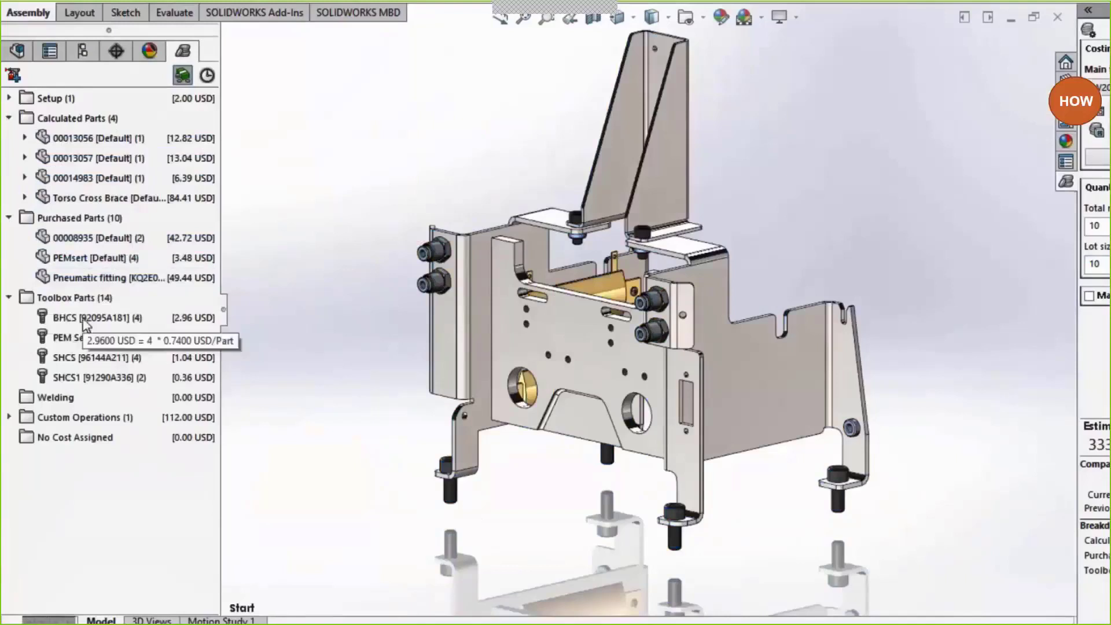
mouse_move(84, 337)
click(75, 358)
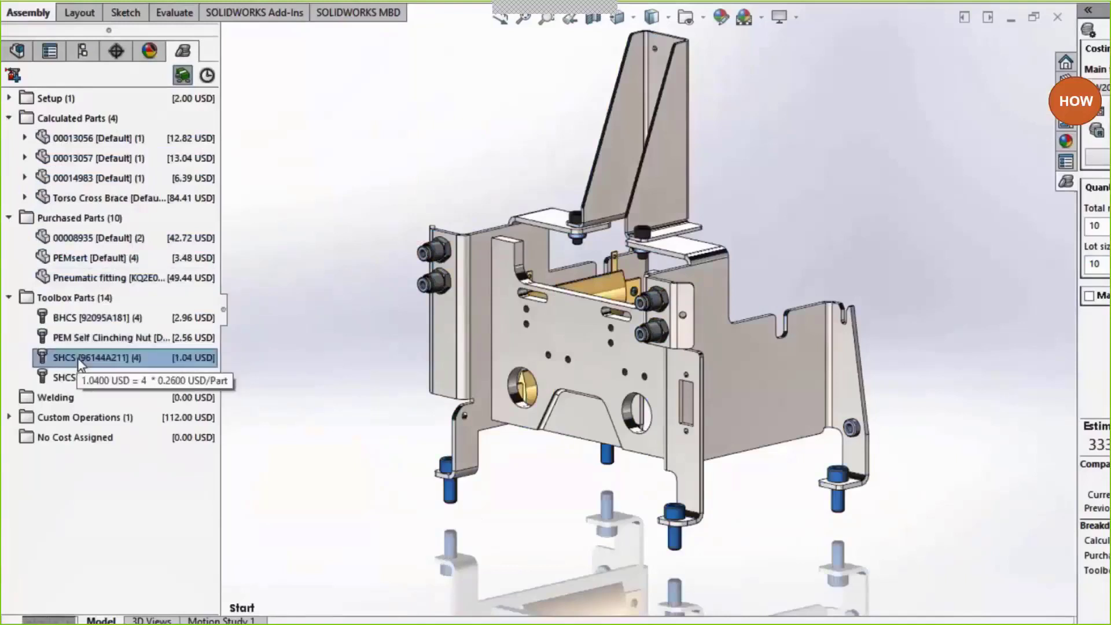
click(9, 417)
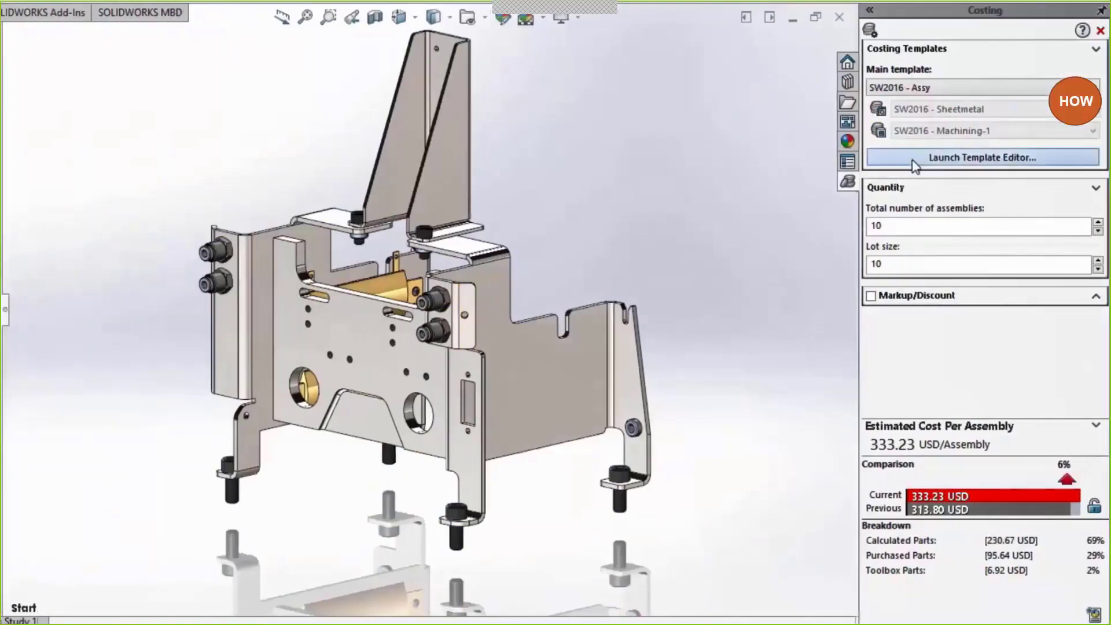
Review the custom operations and purchased parts settings of the SW2016 - Assy costing template, and close the template editor.
click(914, 158)
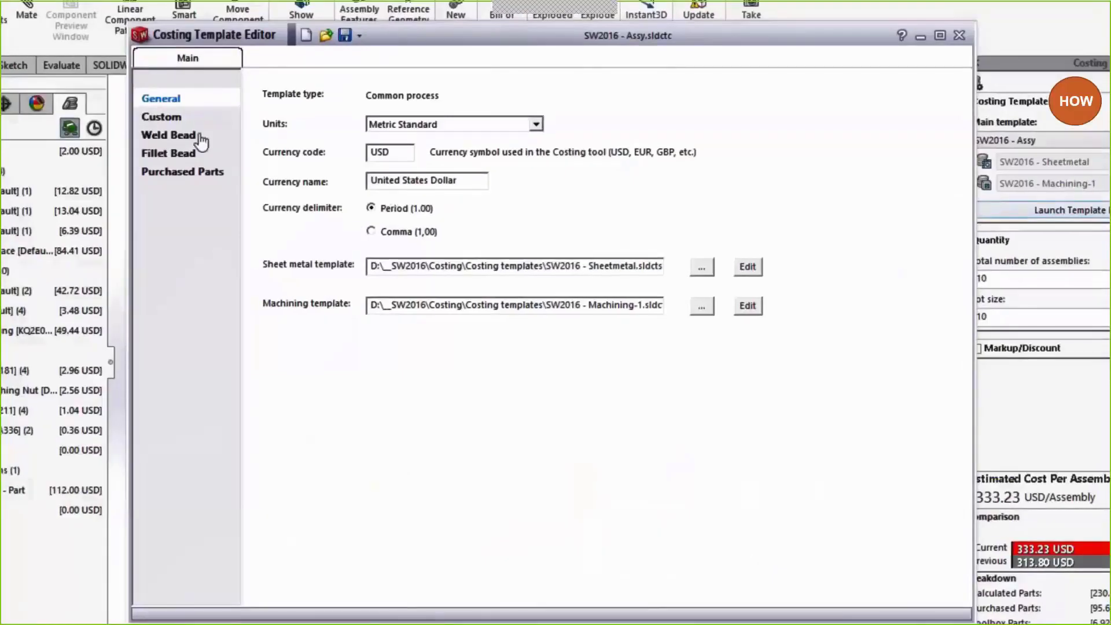
click(163, 116)
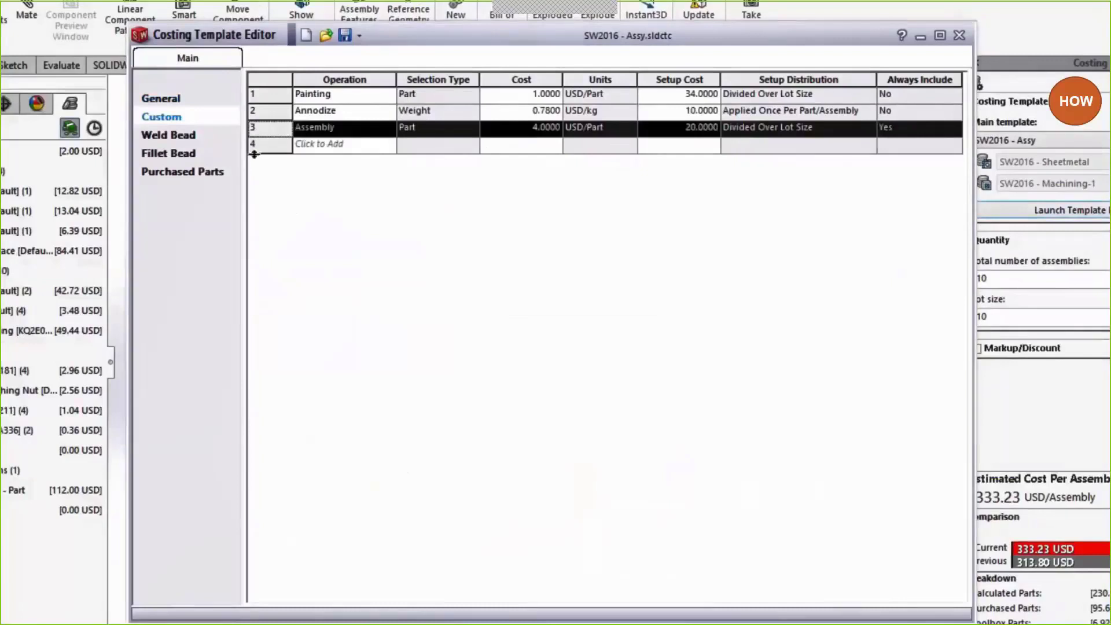
click(197, 172)
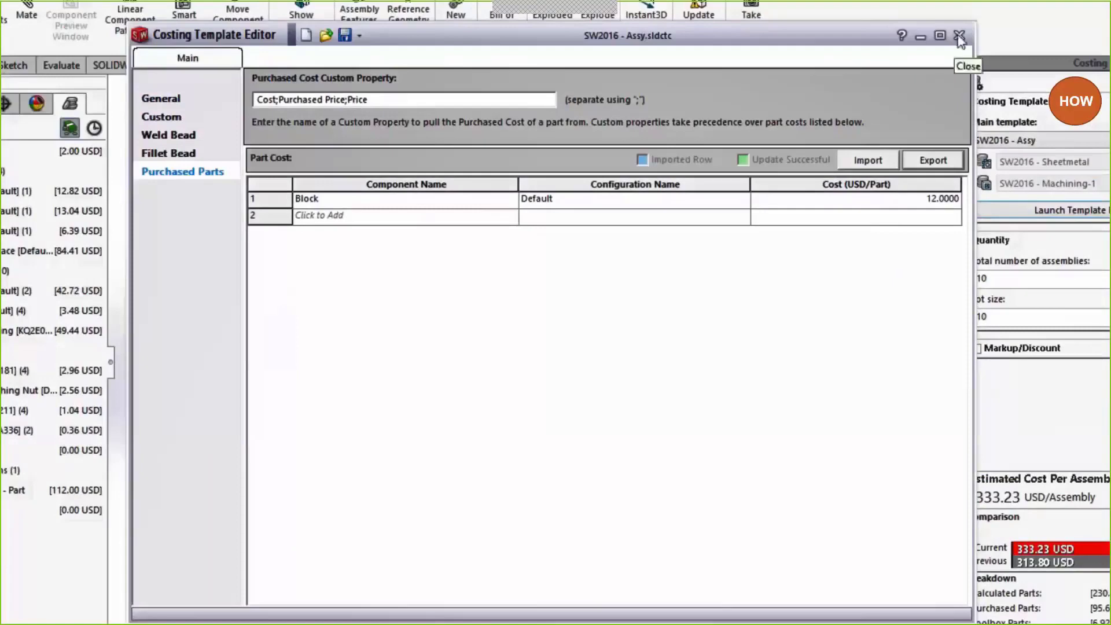
click(959, 37)
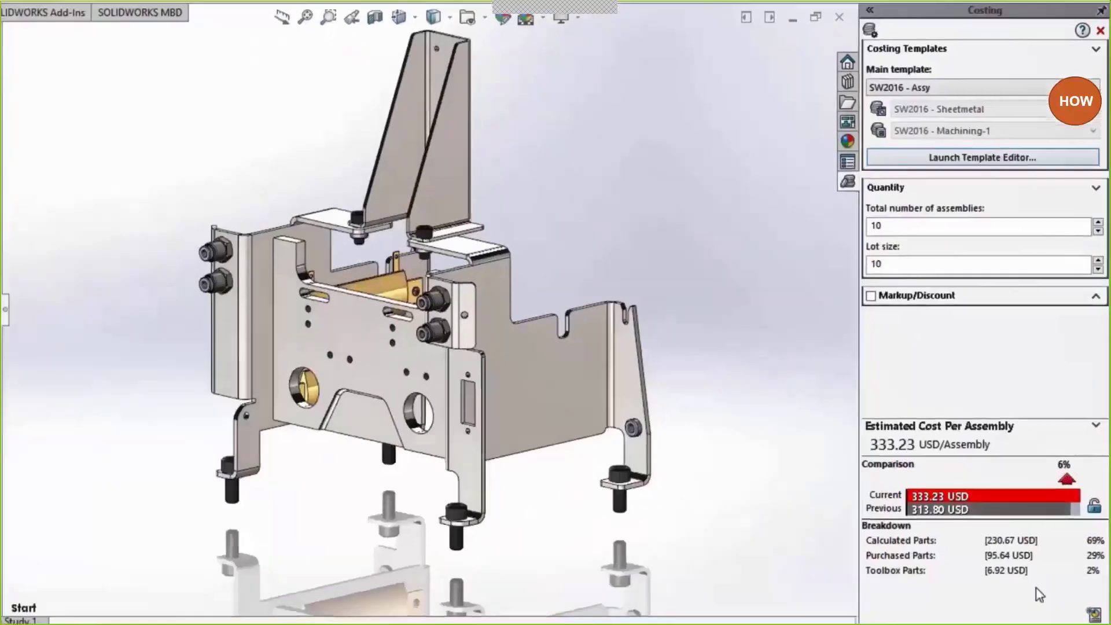
Check the costing report's publish options without publishing, and open Costing Report.docx from the assembly's Design Binder in Word.
click(1094, 613)
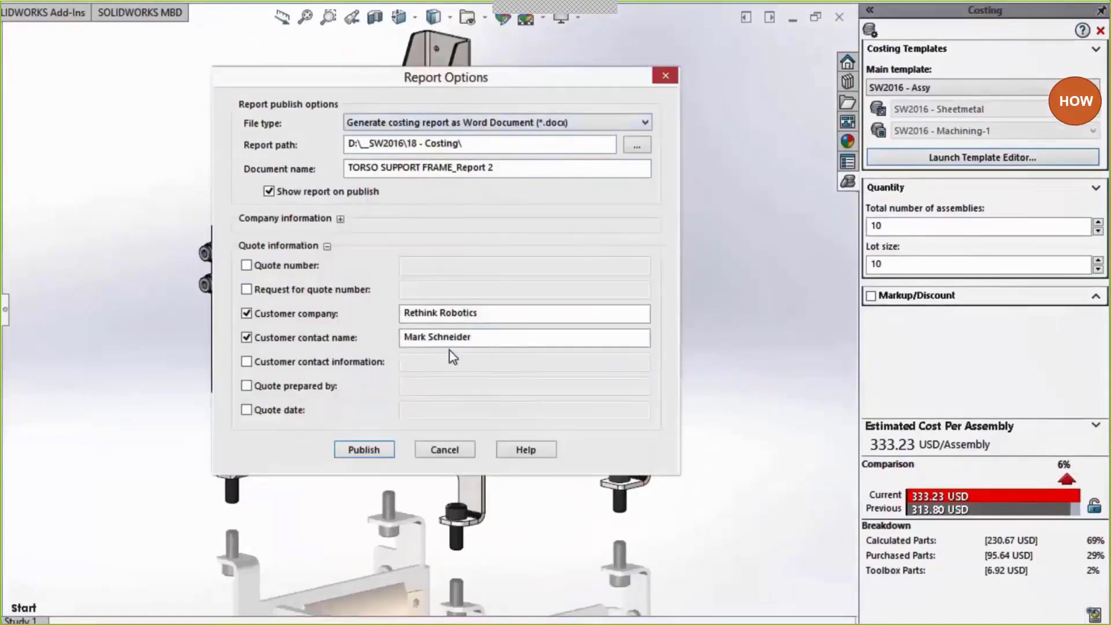
click(443, 451)
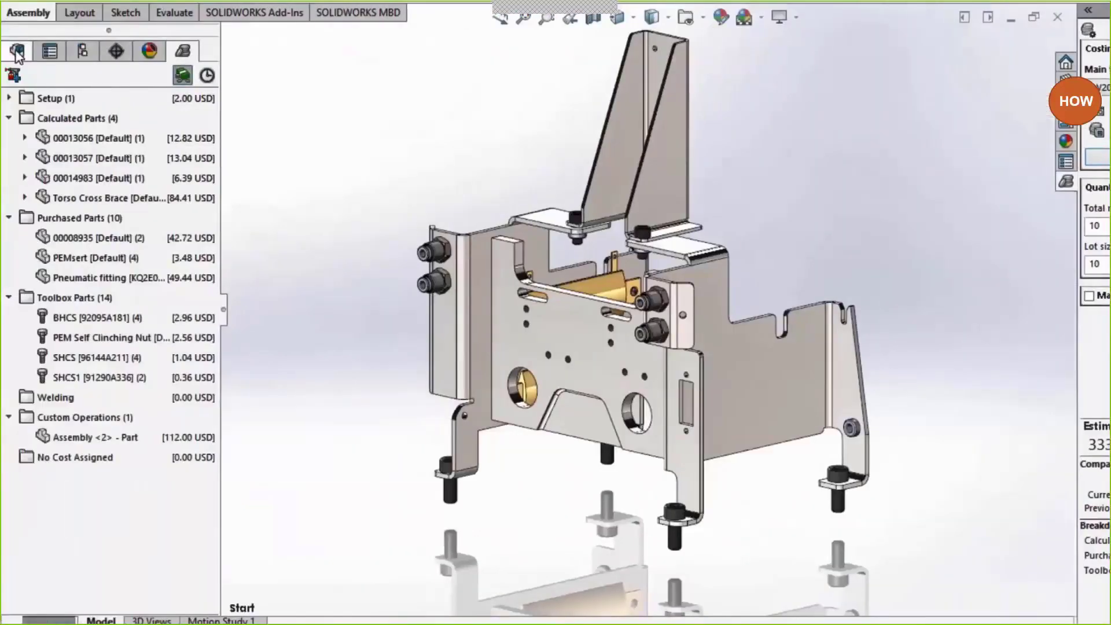
click(16, 51)
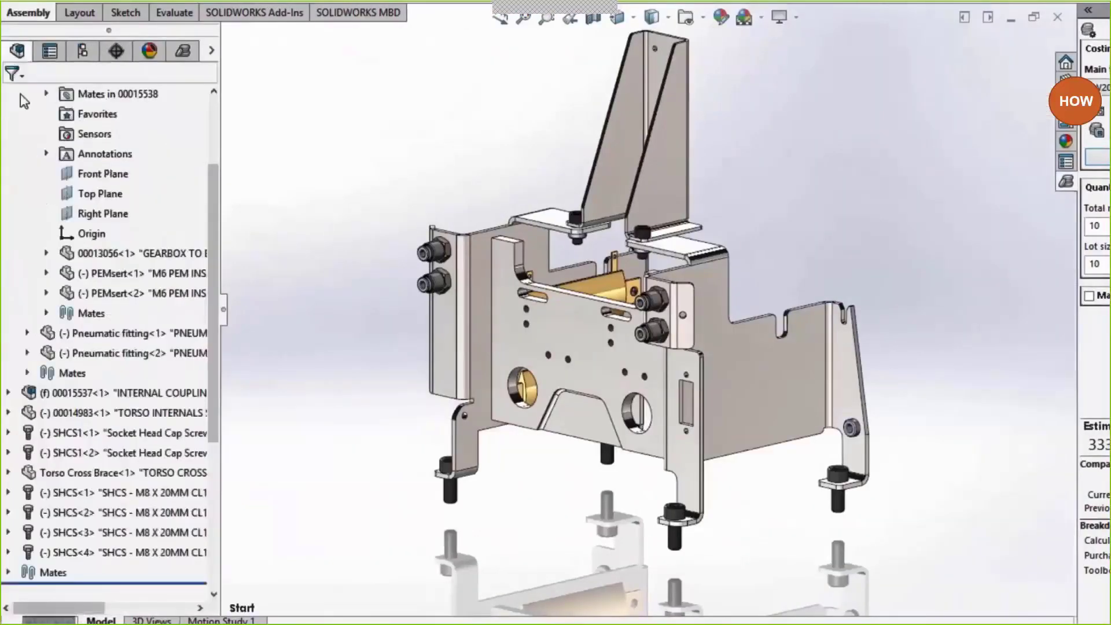
scroll(19, 95, up, 7)
click(8, 154)
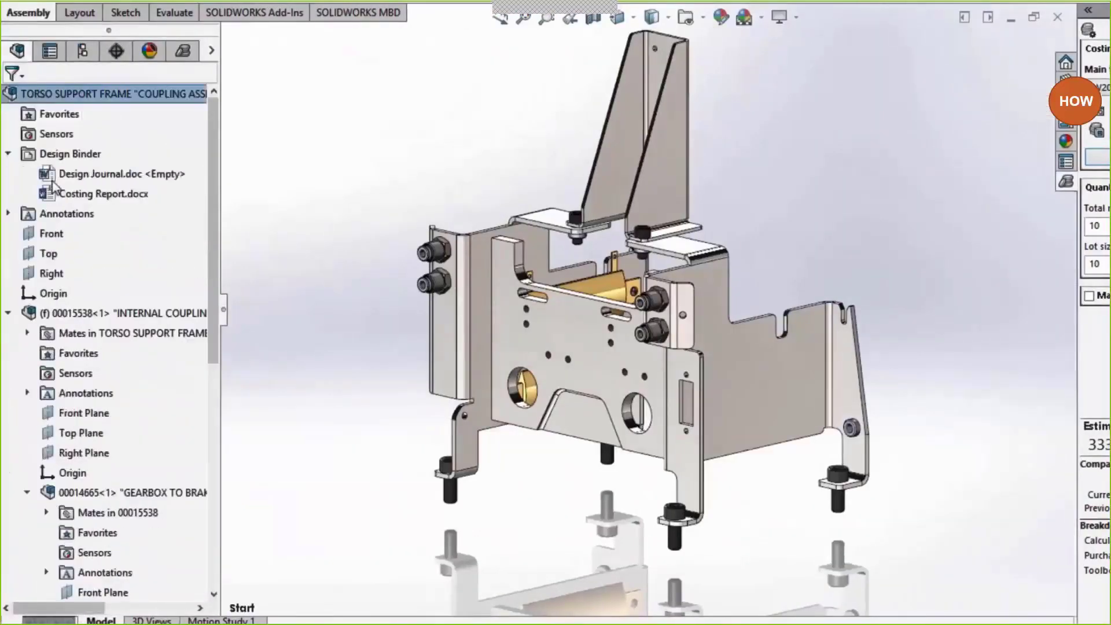
click(82, 200)
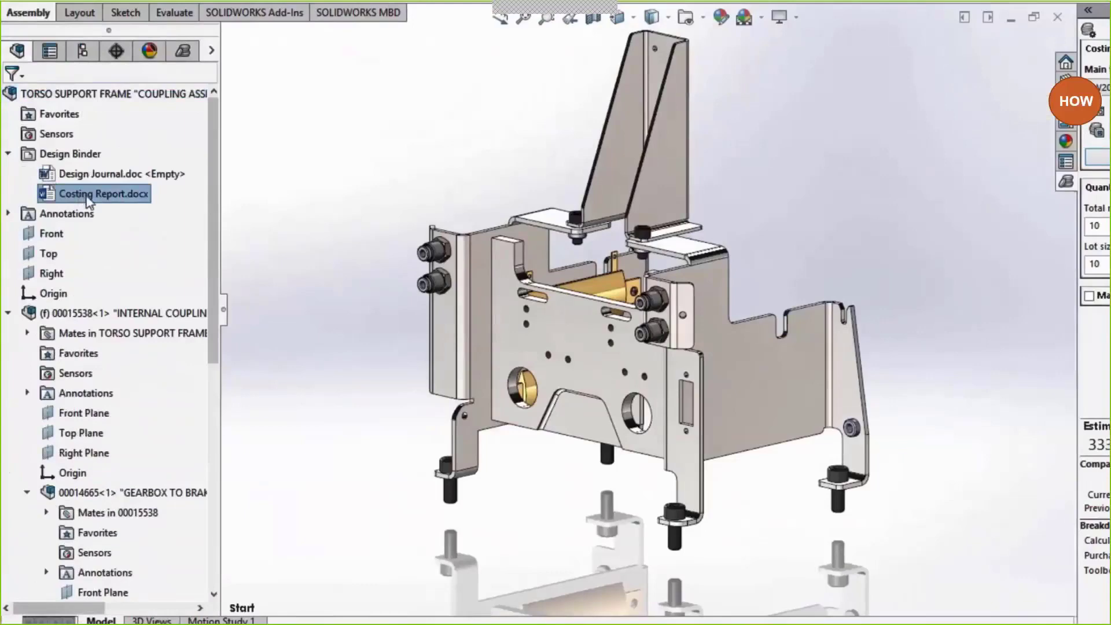
double_click(87, 195)
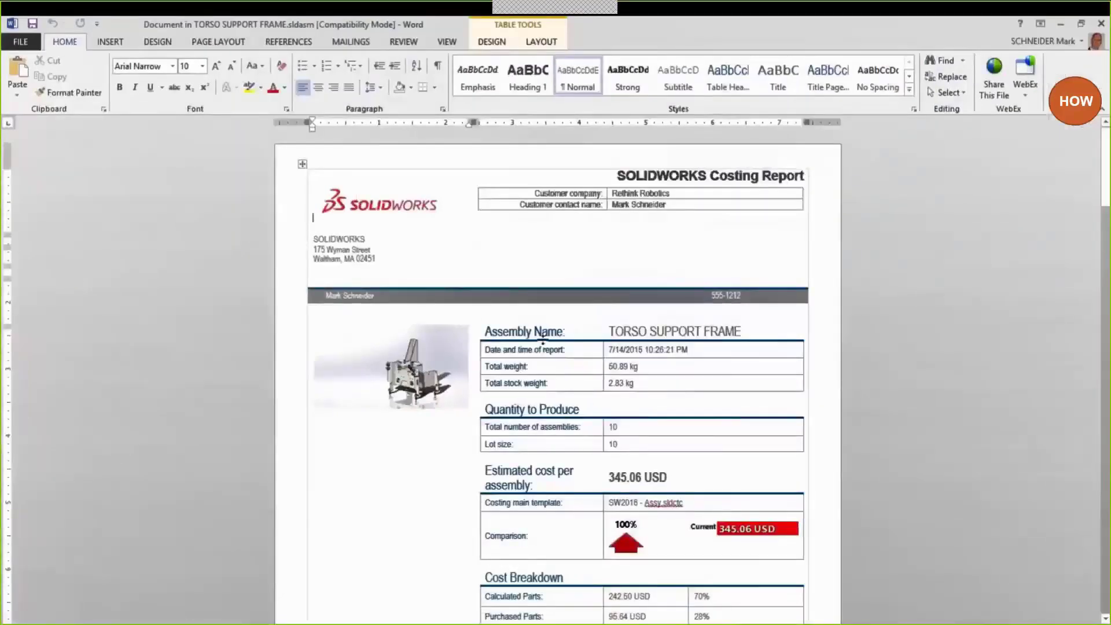
Read through the costing report, covering the cost breakdown, component cost impact, per-part costs and assembly-level costs.
scroll(866, 388, down, 3)
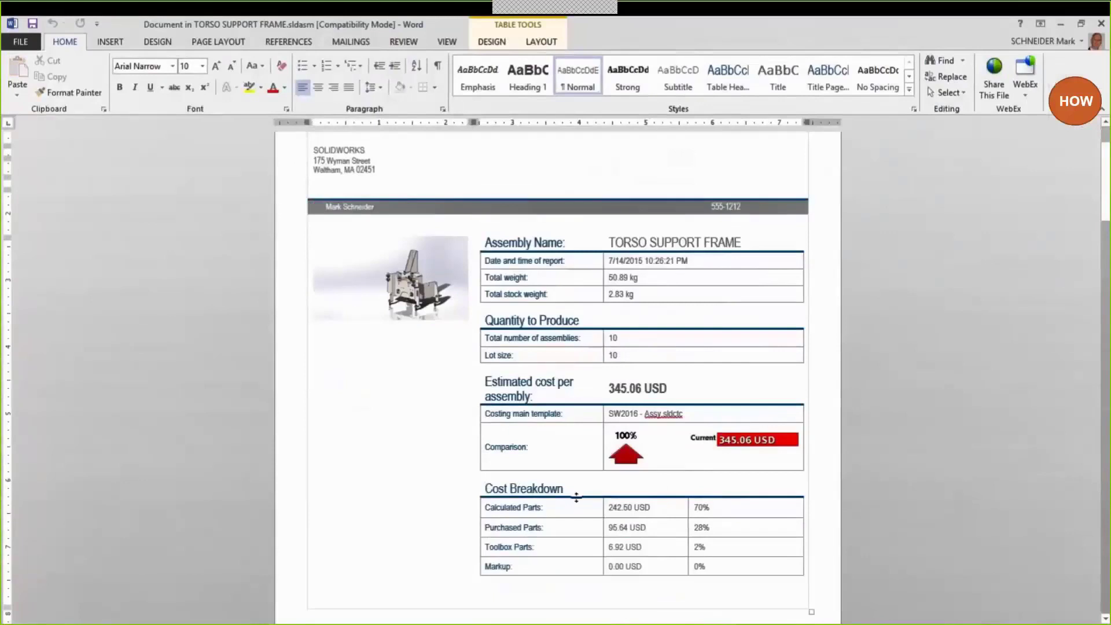
scroll(433, 490, down, 6)
scroll(428, 461, down, 6)
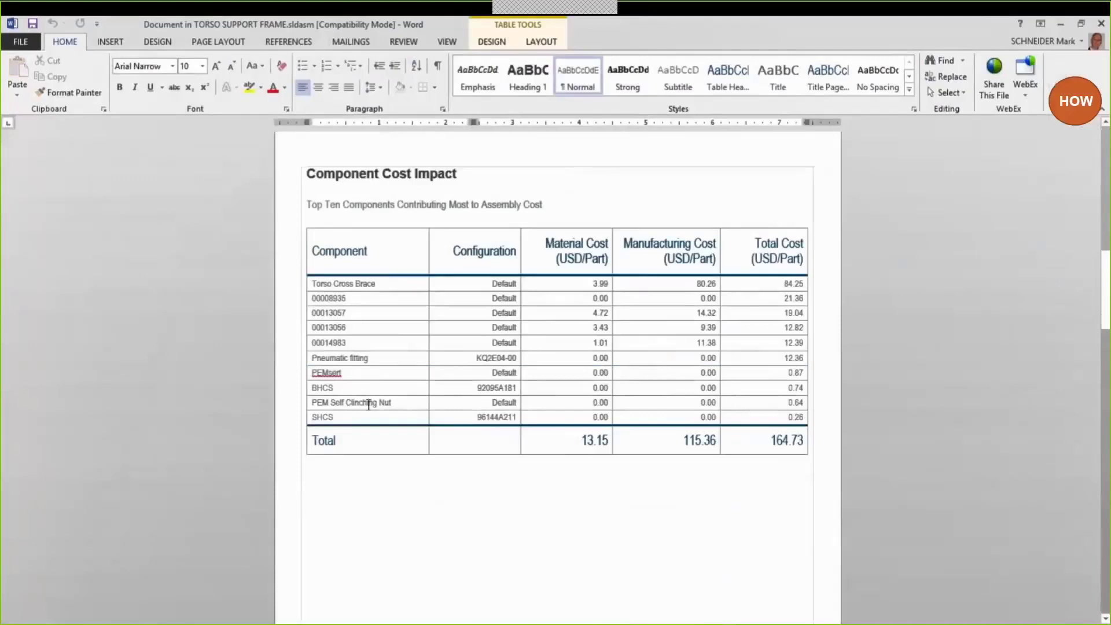
scroll(369, 404, down, 6)
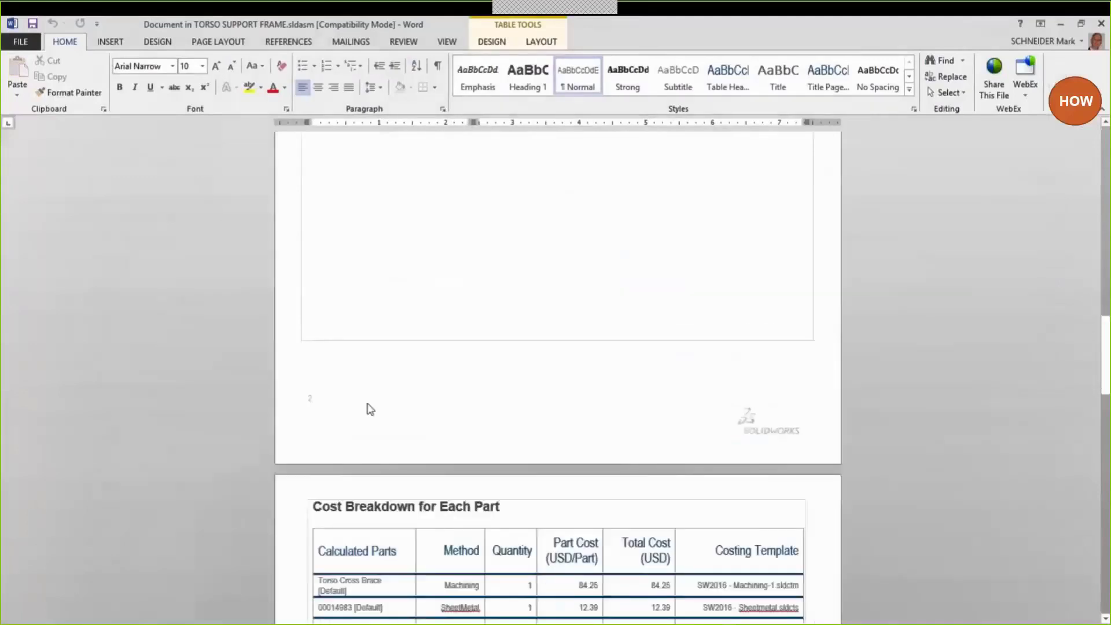
scroll(368, 409, down, 5)
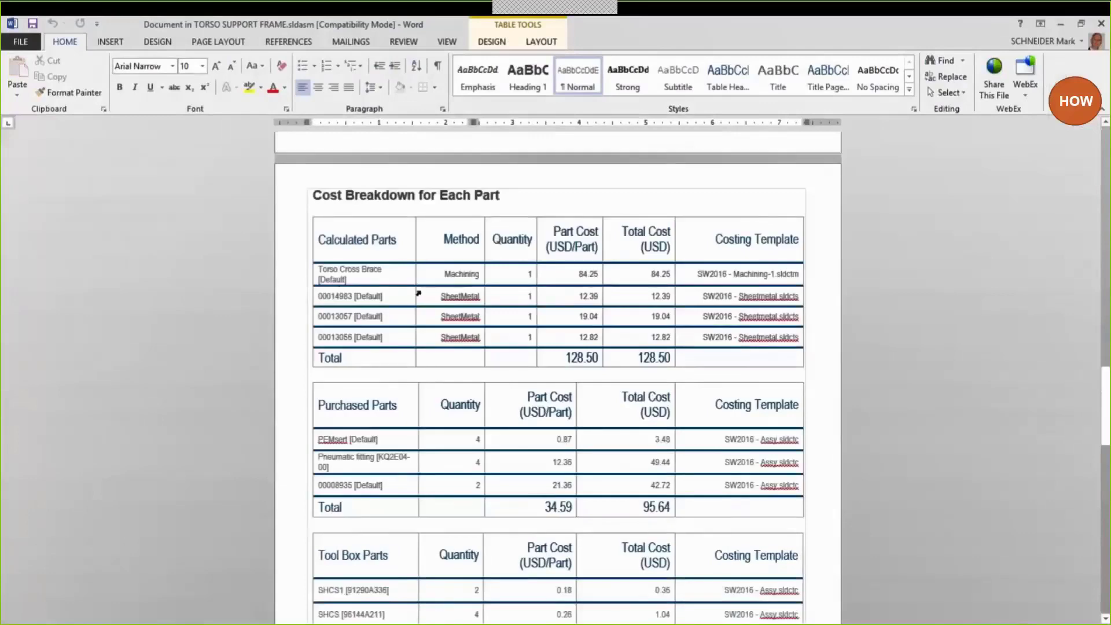
scroll(419, 294, down, 8)
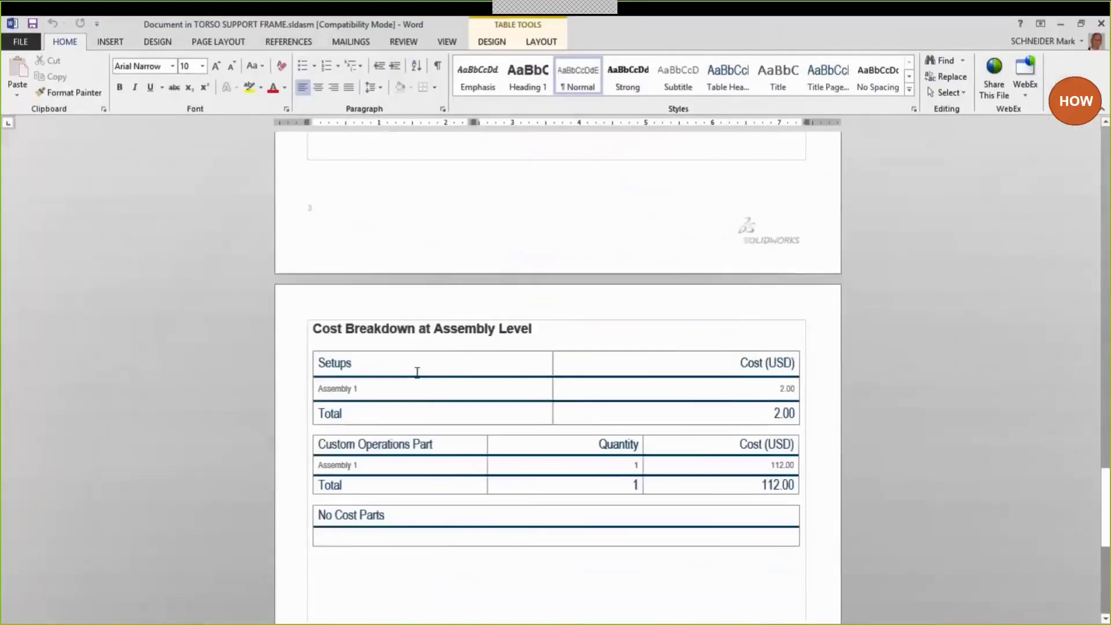
scroll(416, 372, down, 1)
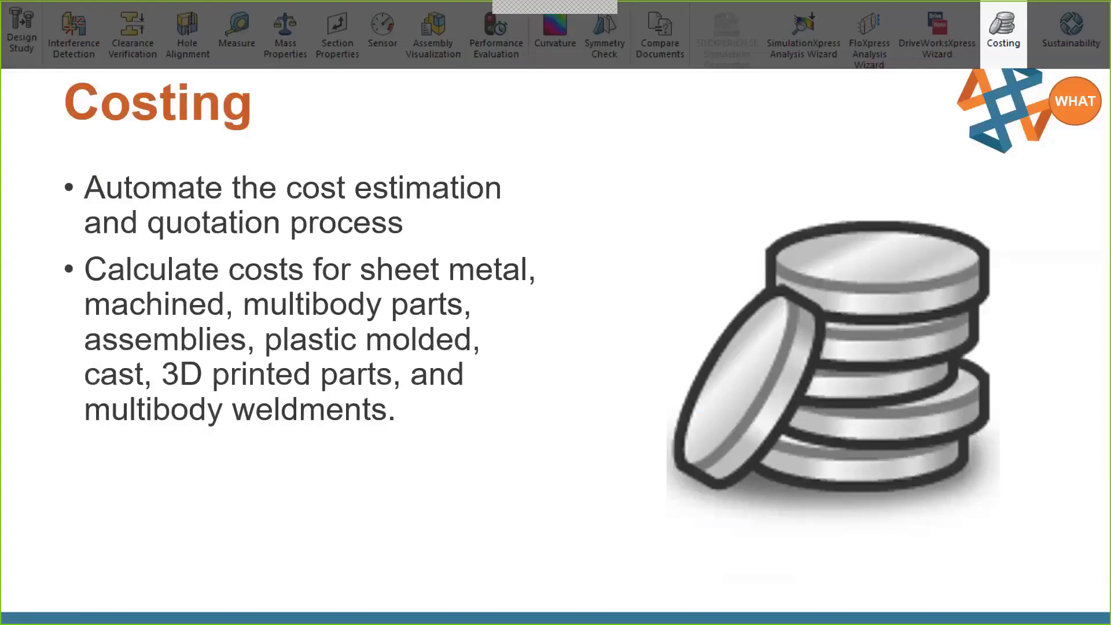
key(Right)
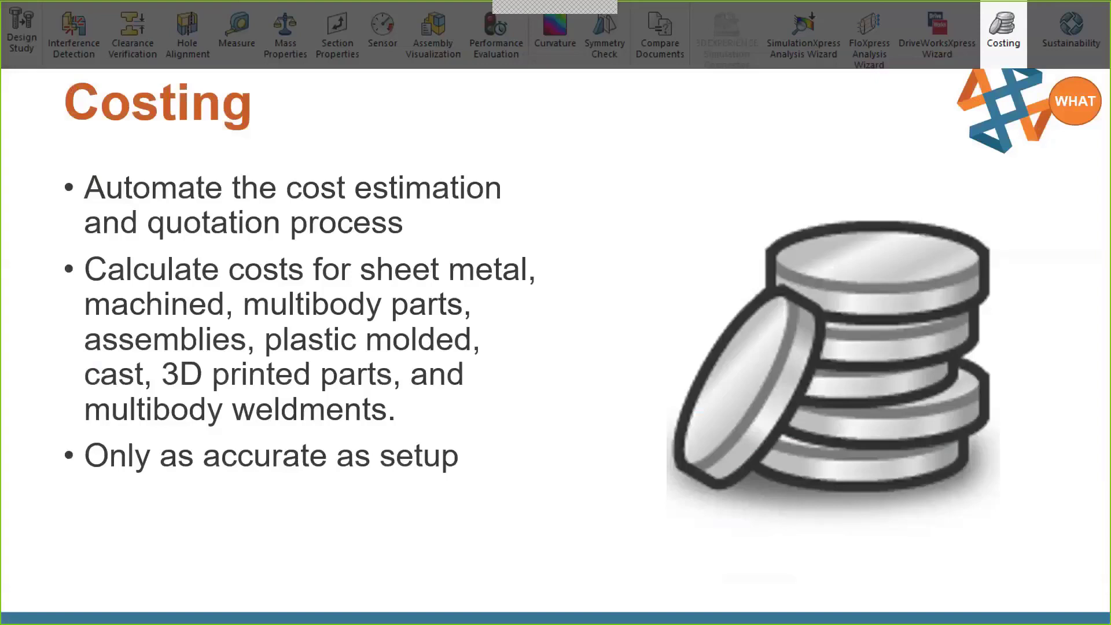
key(Right)
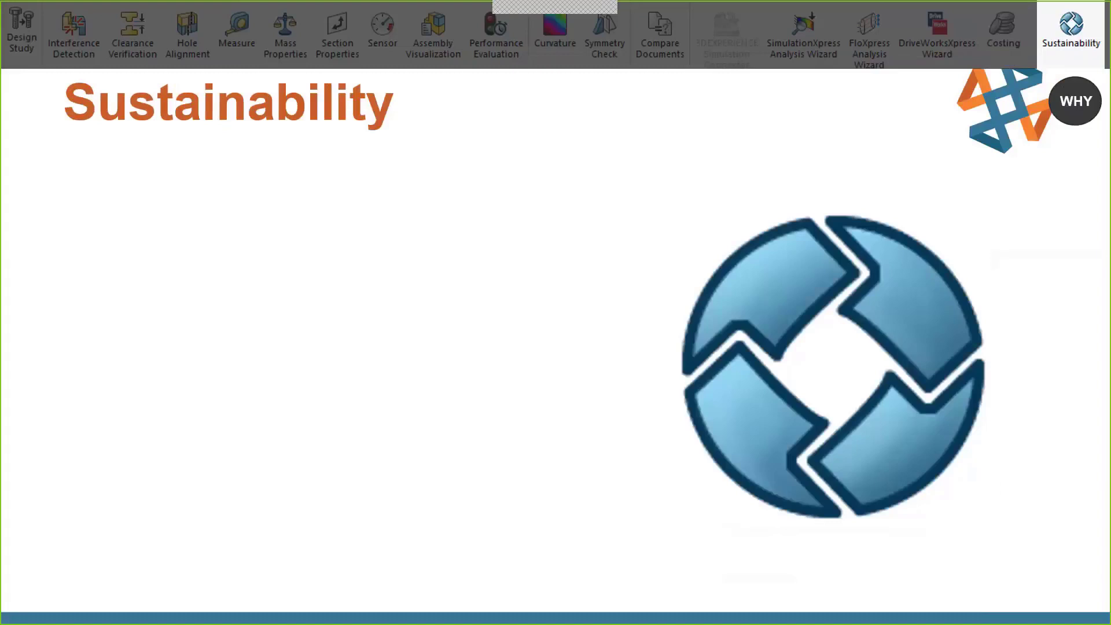
key(Right)
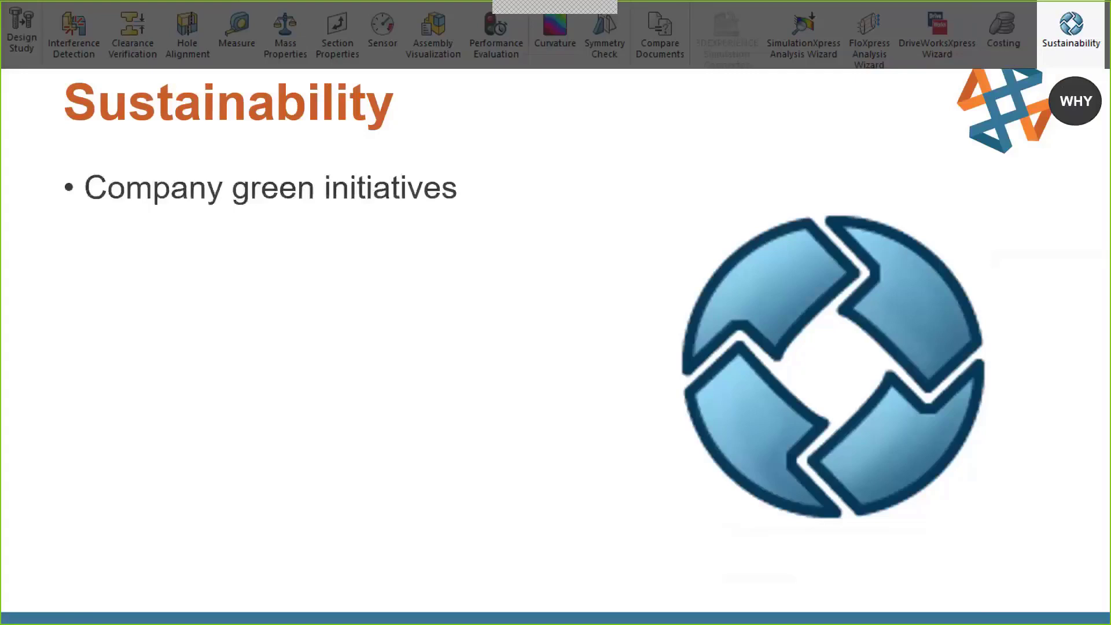
key(Right)
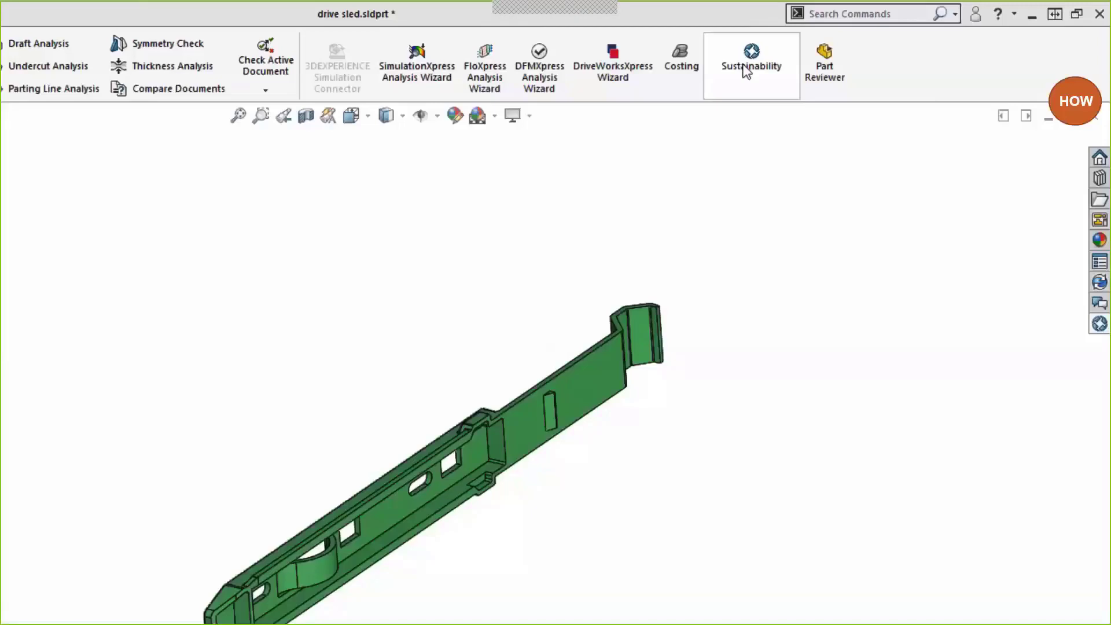
Start a Sustainability assessment of the drive sled part in SOLIDWORKS and set its material class to Plastics.
click(748, 69)
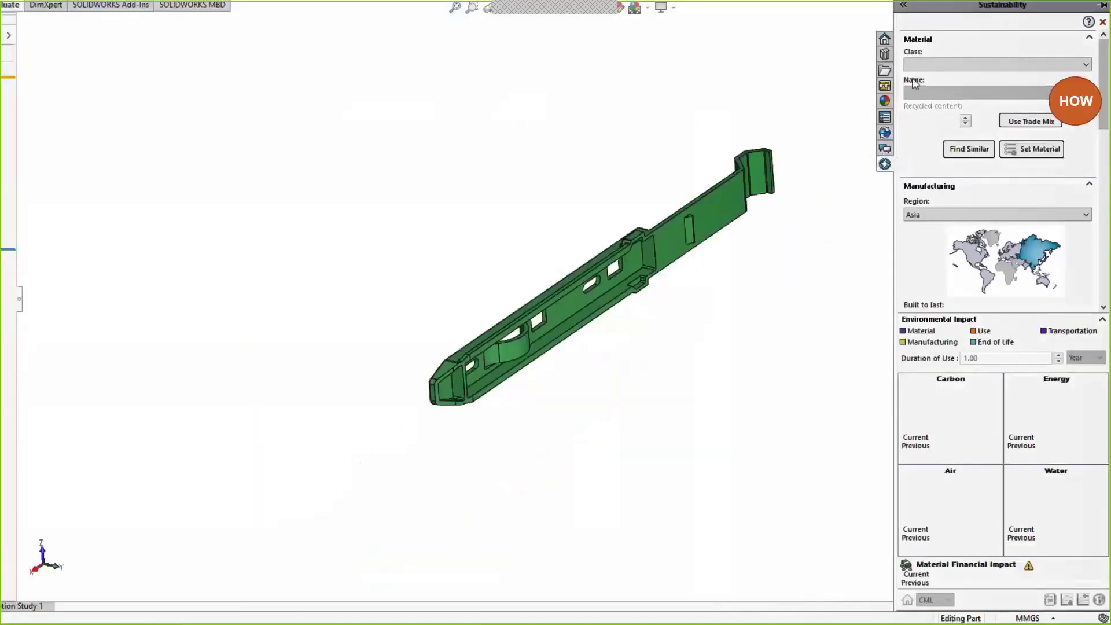
click(922, 65)
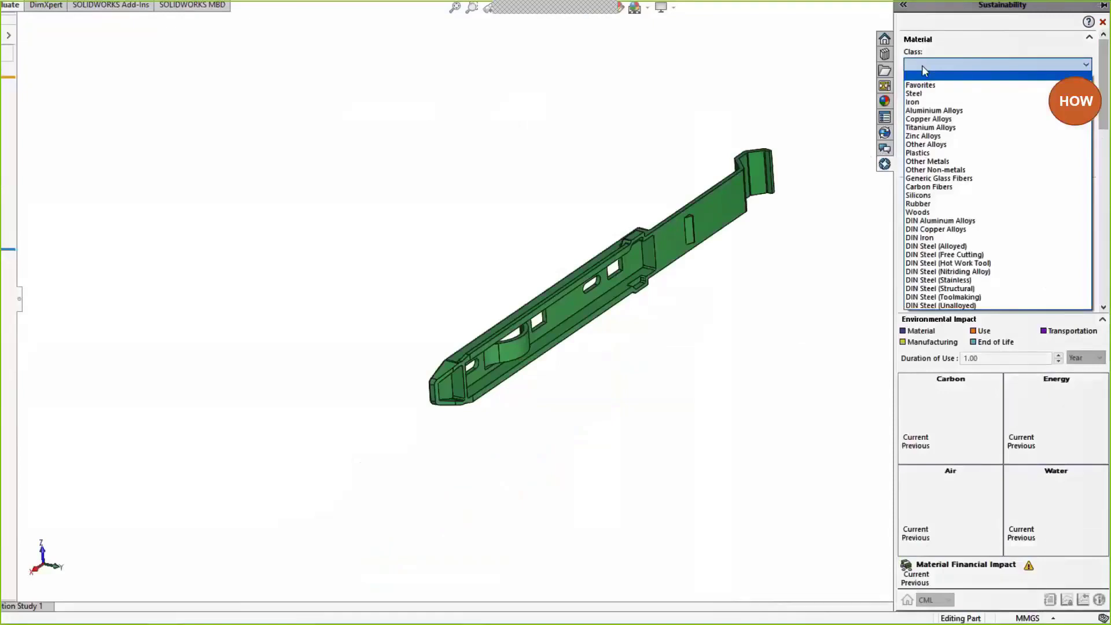
click(942, 153)
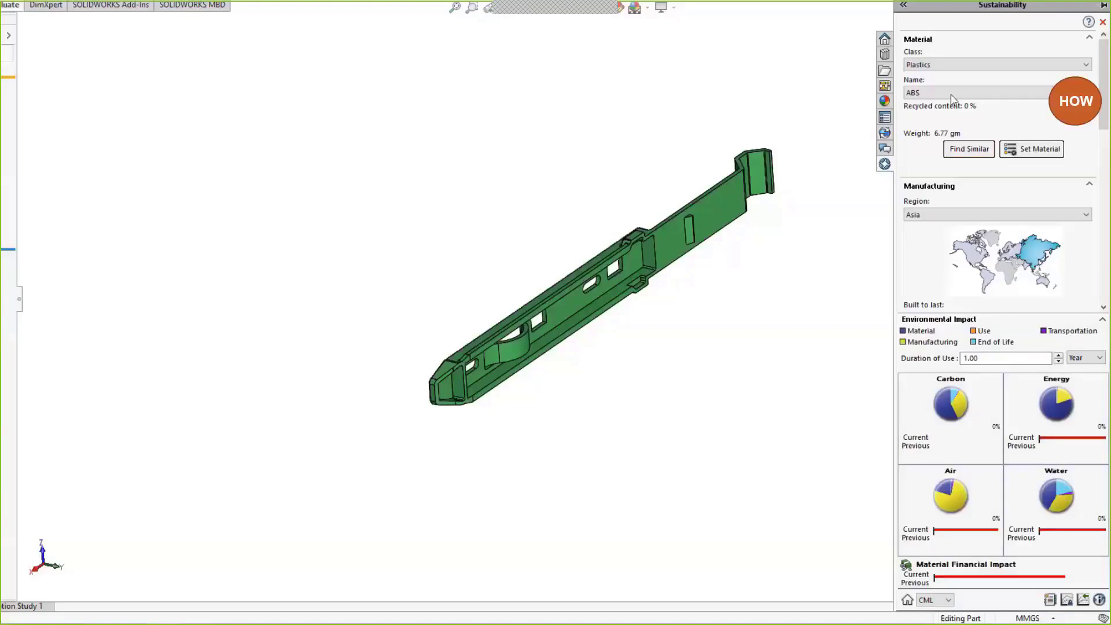
Set the part's material to PC High Viscosity and its manufacturing region to North America.
click(953, 94)
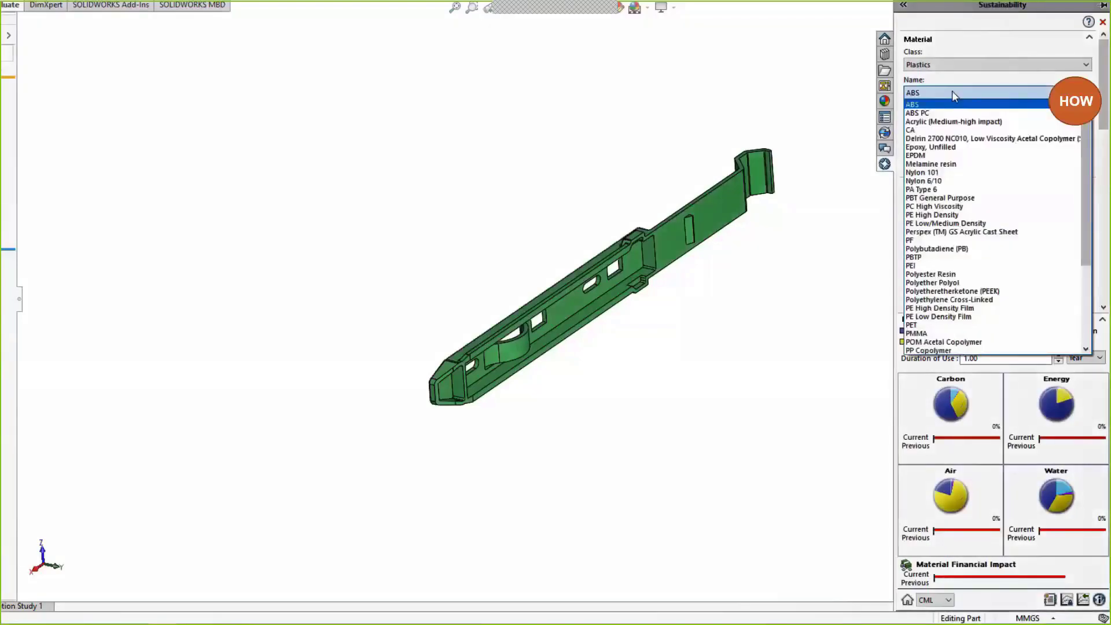
click(964, 206)
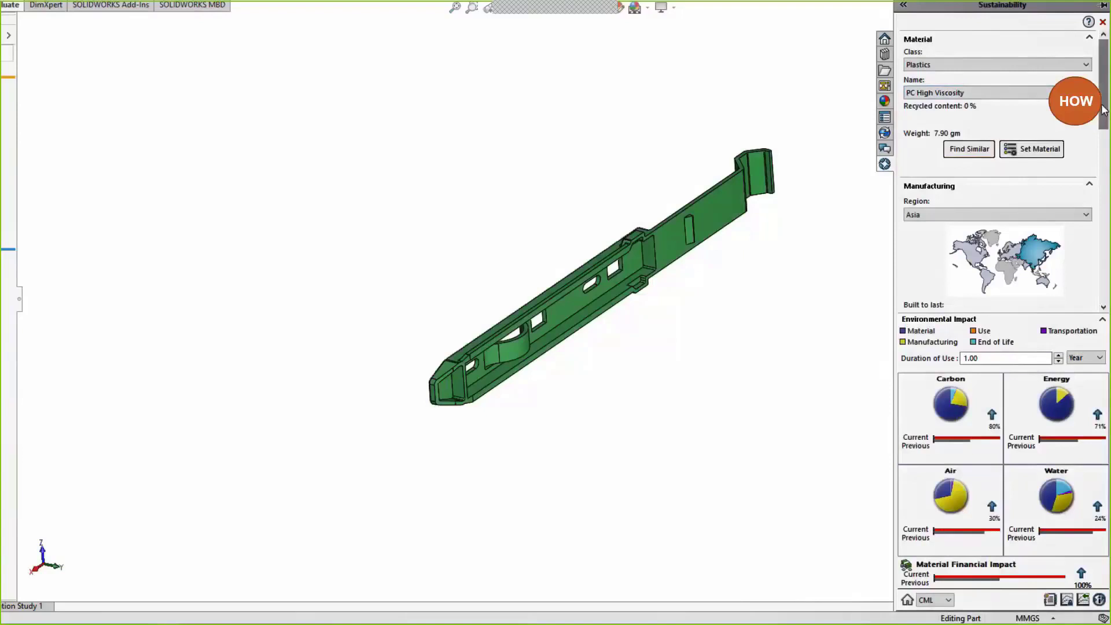
scroll(1105, 124, down, 3)
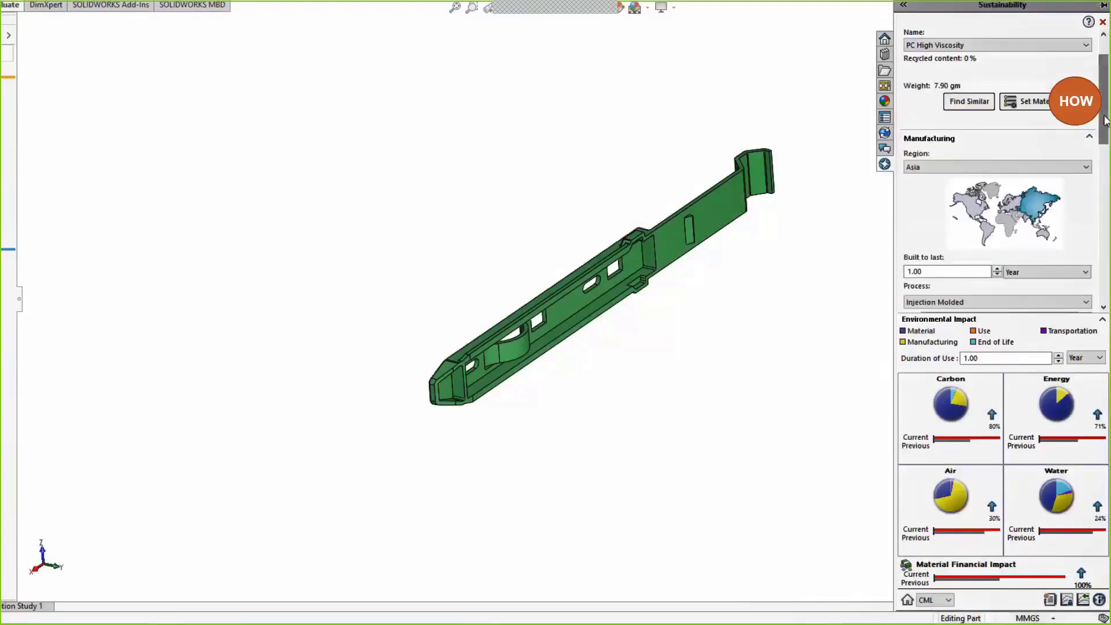
scroll(1107, 133, down, 2)
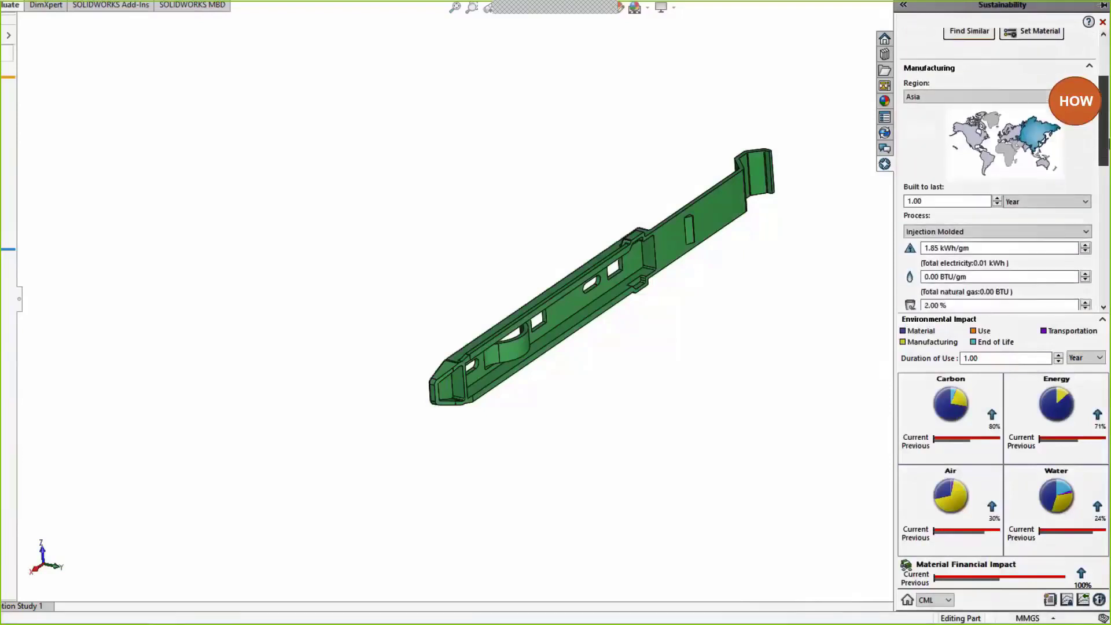
scroll(1106, 133, down, 1)
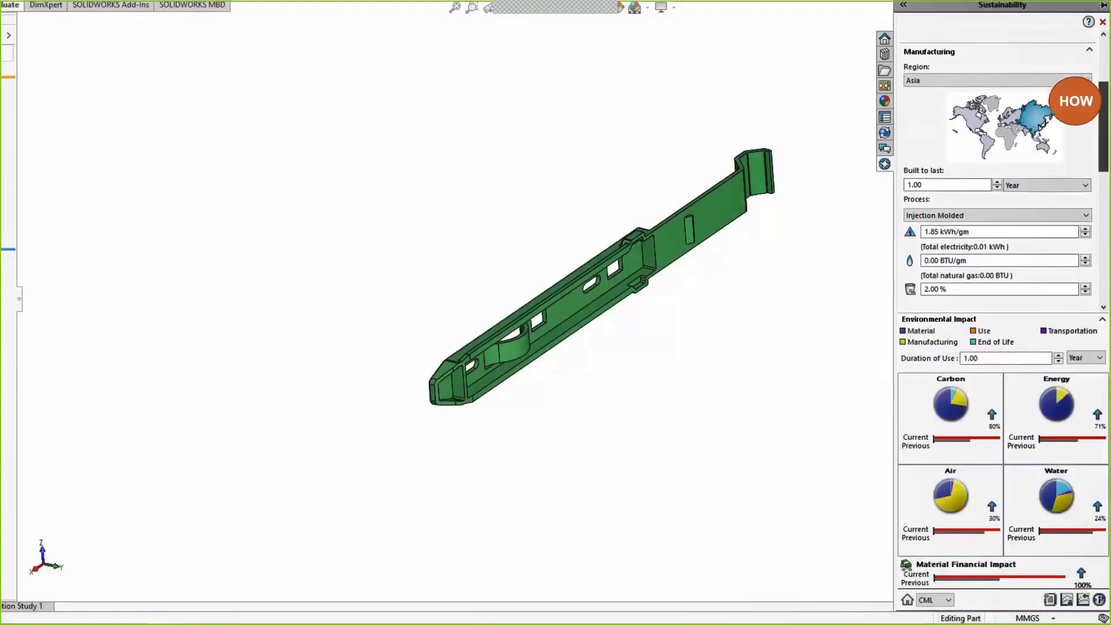
click(1075, 81)
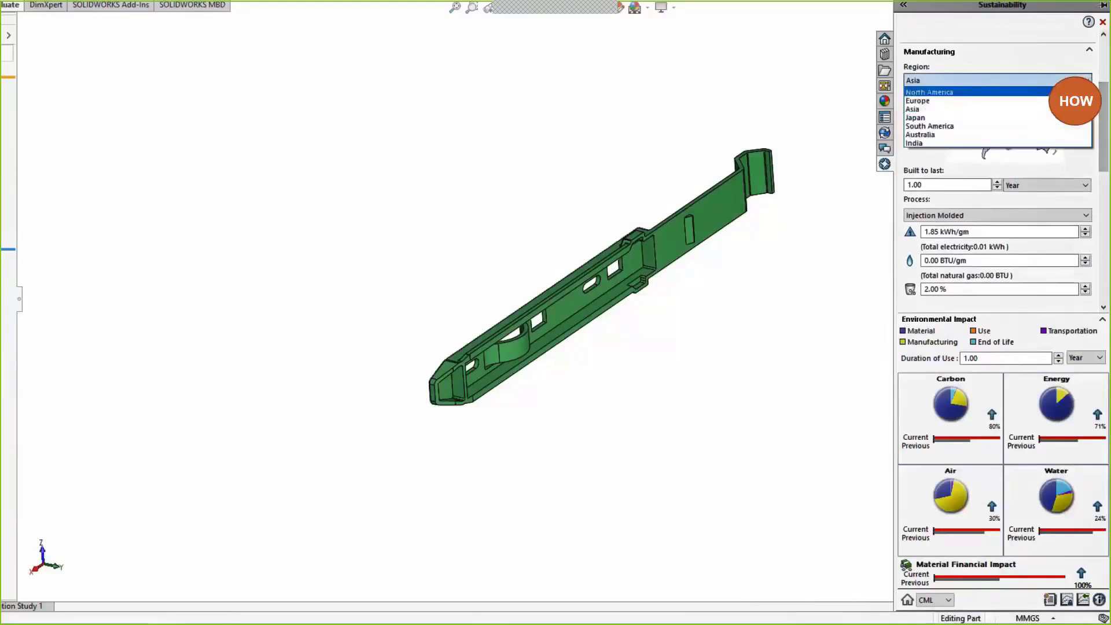
click(1070, 92)
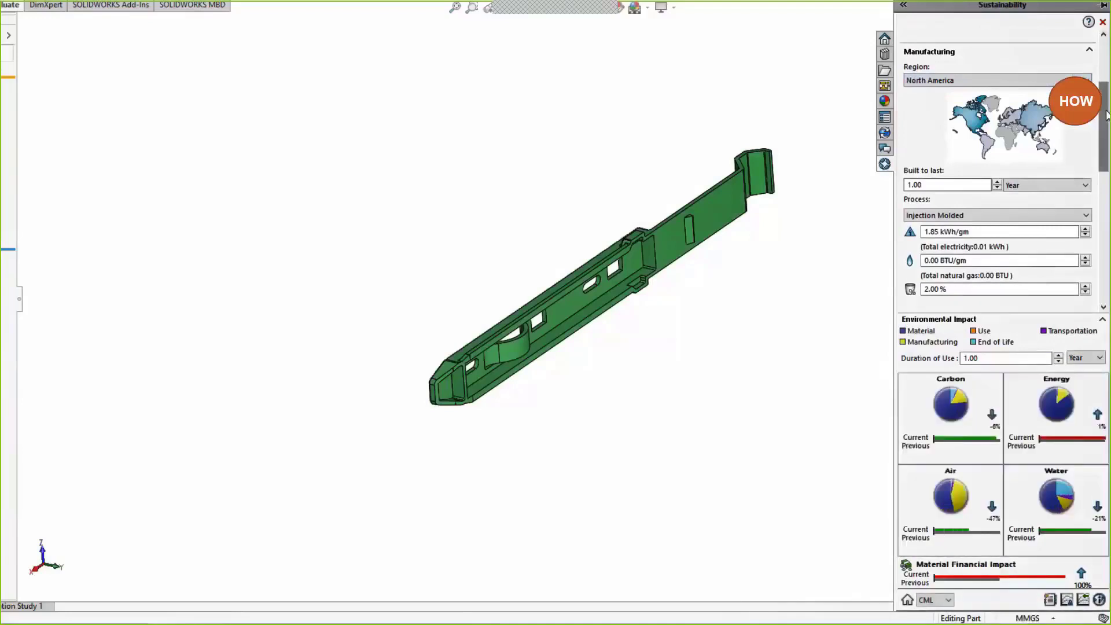
Review the transportation and end-of-life settings, and set the current environmental impact as the baseline.
drag(1107, 115, 1108, 245)
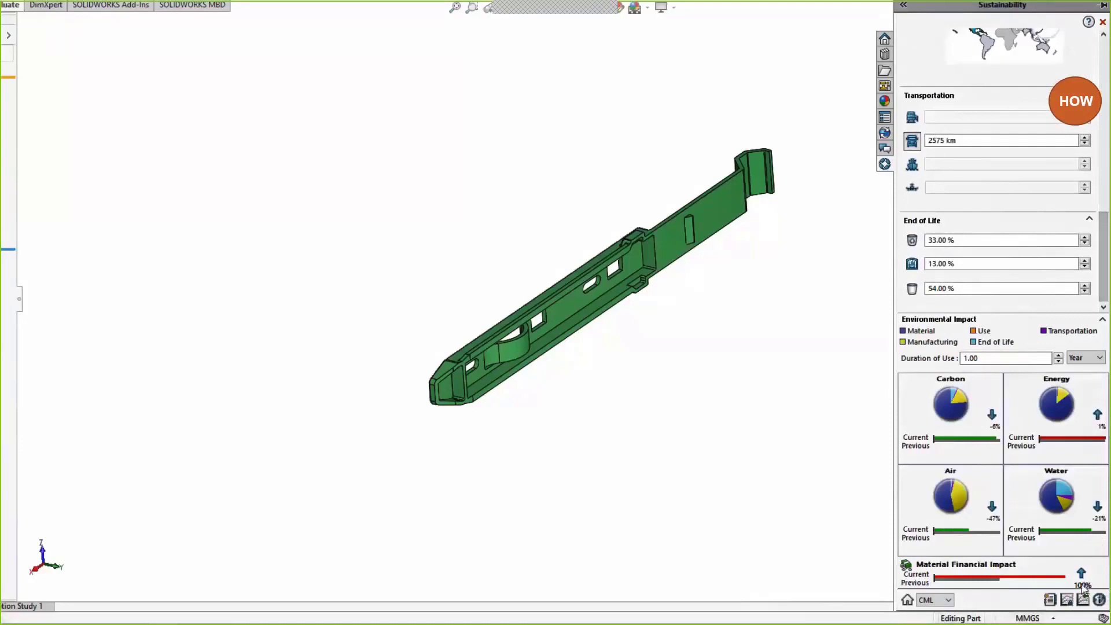
click(1068, 601)
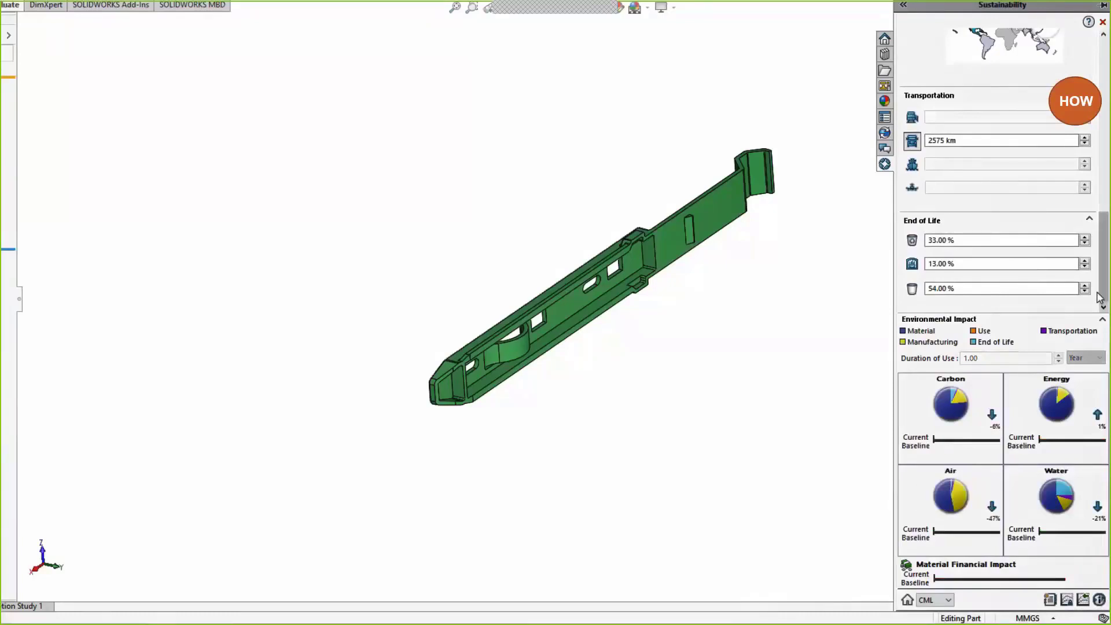
Find materials similar to PC High Viscosity with density approximately (~) 1190 kg/m^3 and tensile strength greater than 6.27e+07 N/m^2.
drag(1102, 279, 1103, 106)
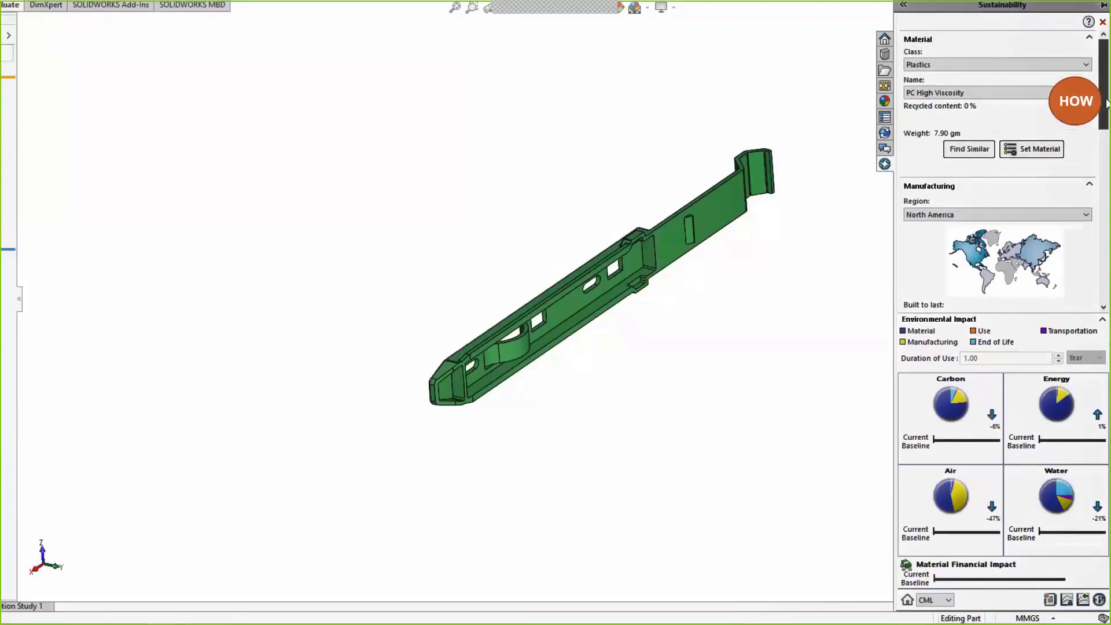
click(982, 153)
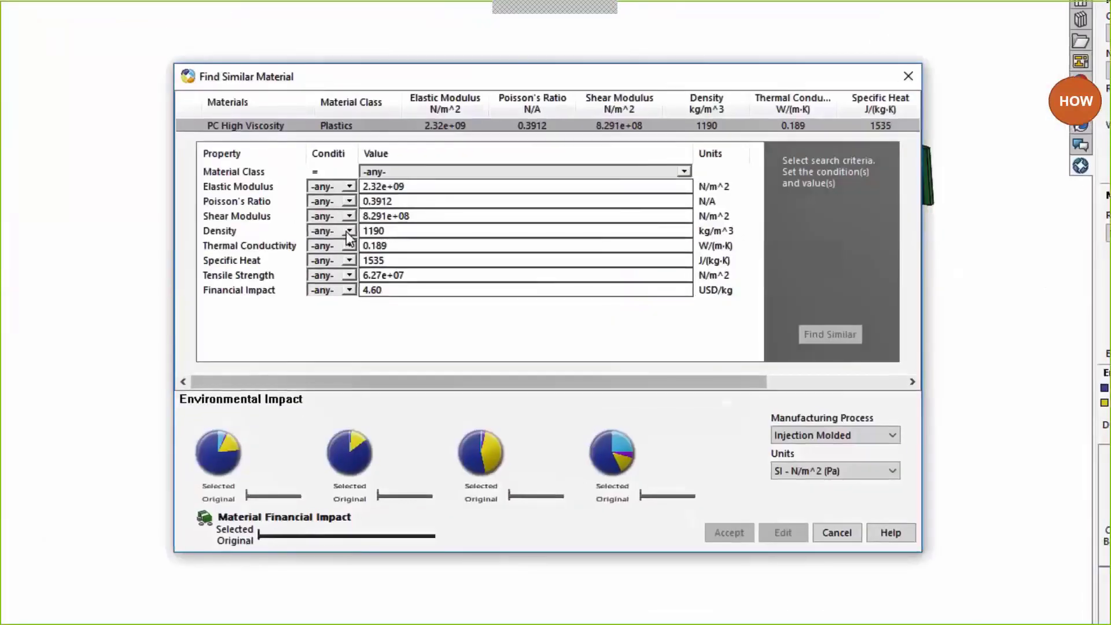
click(335, 213)
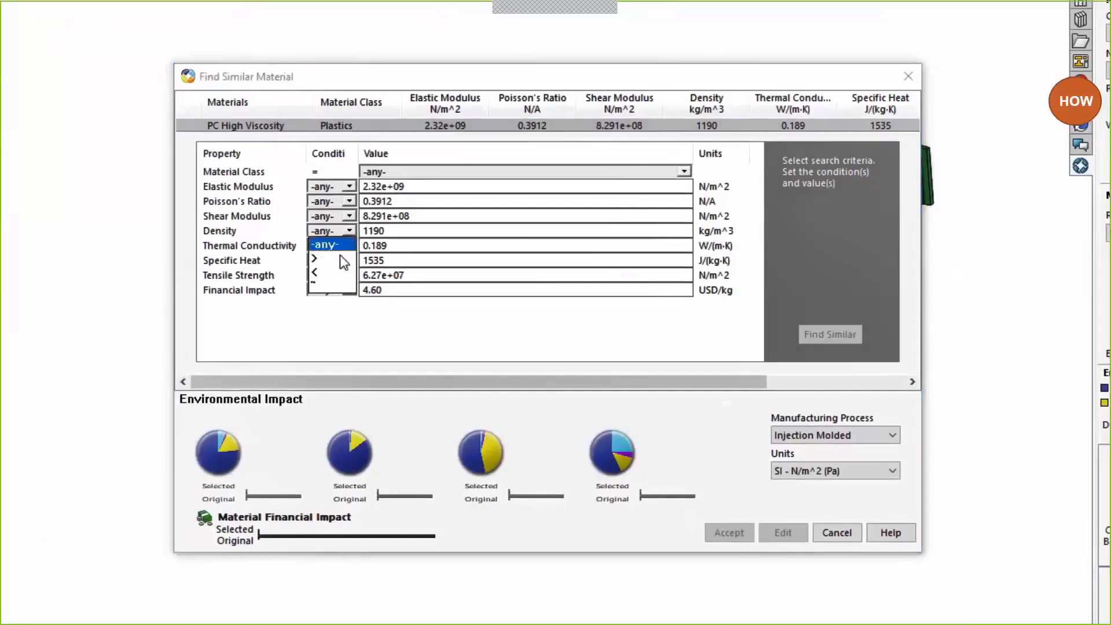
click(324, 288)
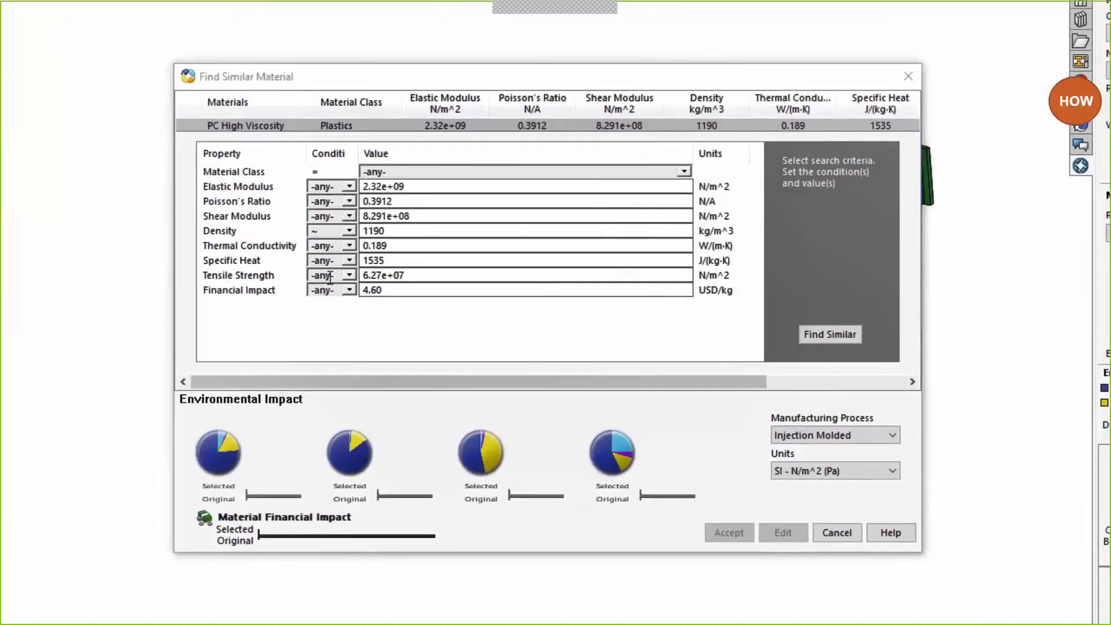
click(349, 276)
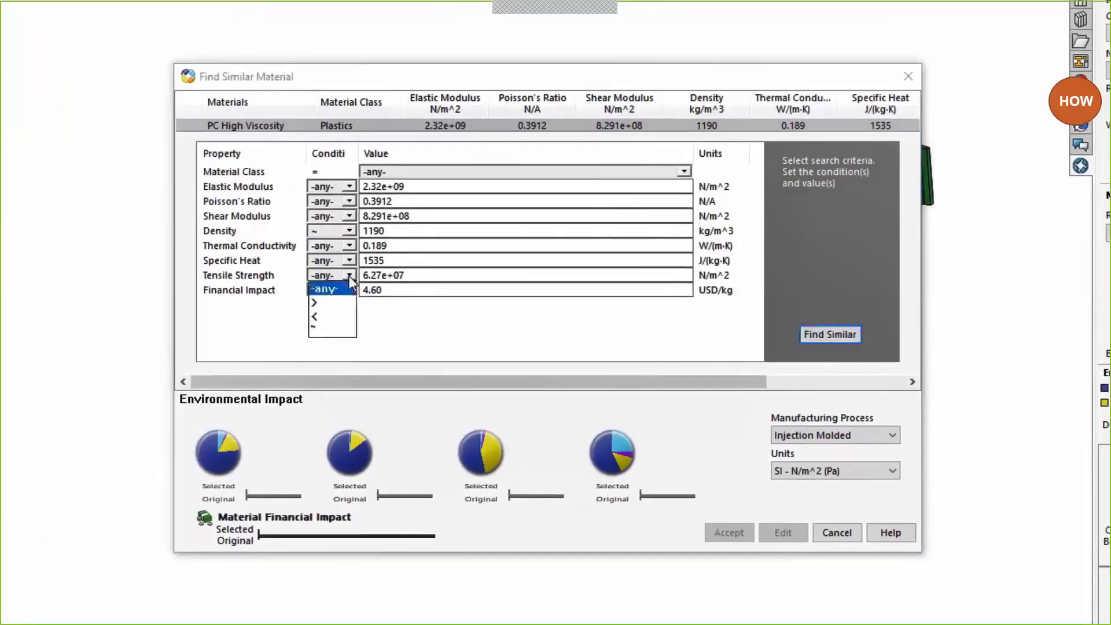
click(331, 302)
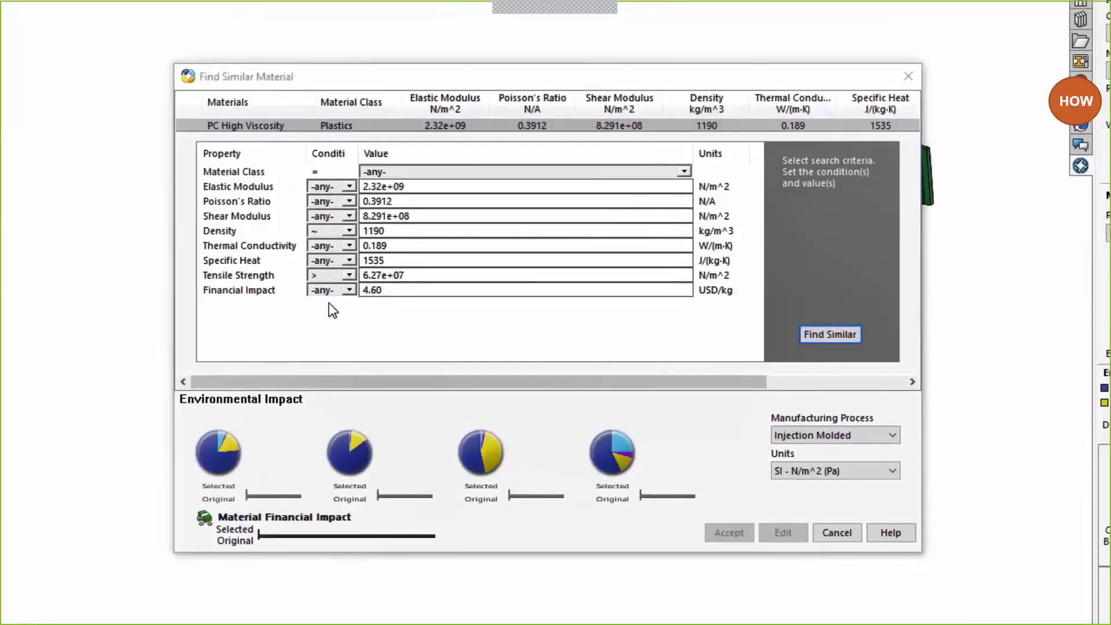
click(830, 331)
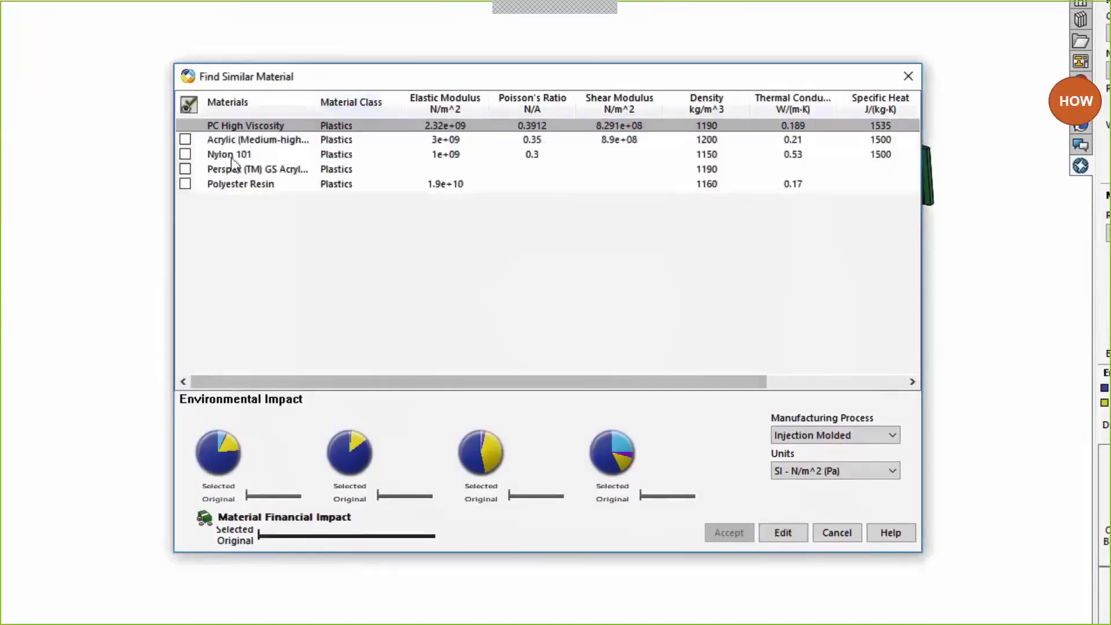
Compare the impacts of Nylon 101 and Polyester Resin against the original material, also trying the Extrusion manufacturing process.
click(227, 154)
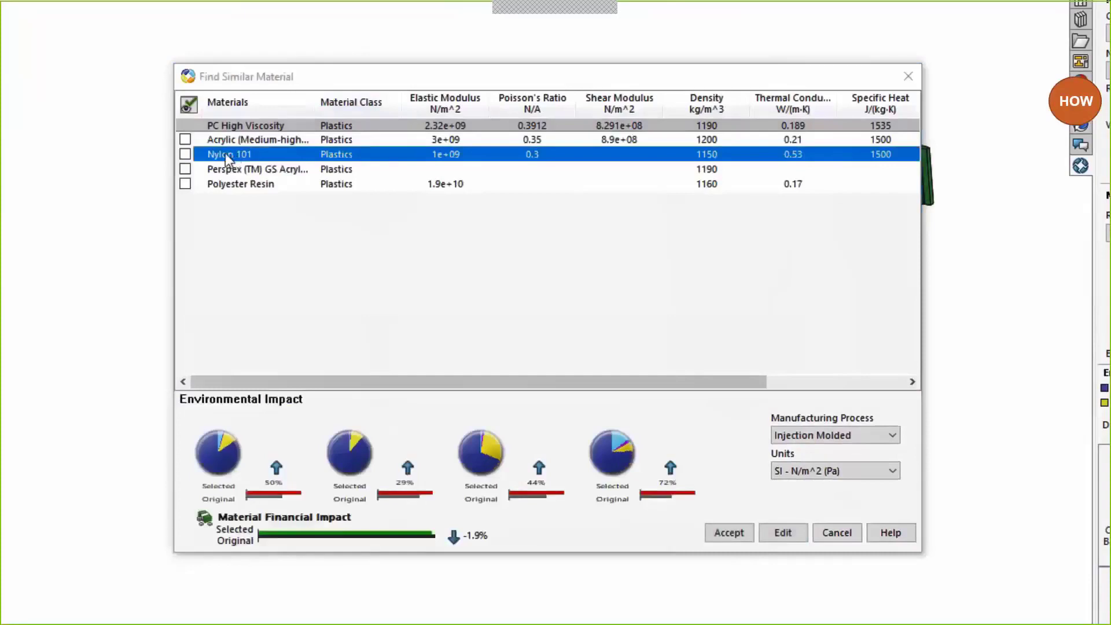
click(243, 185)
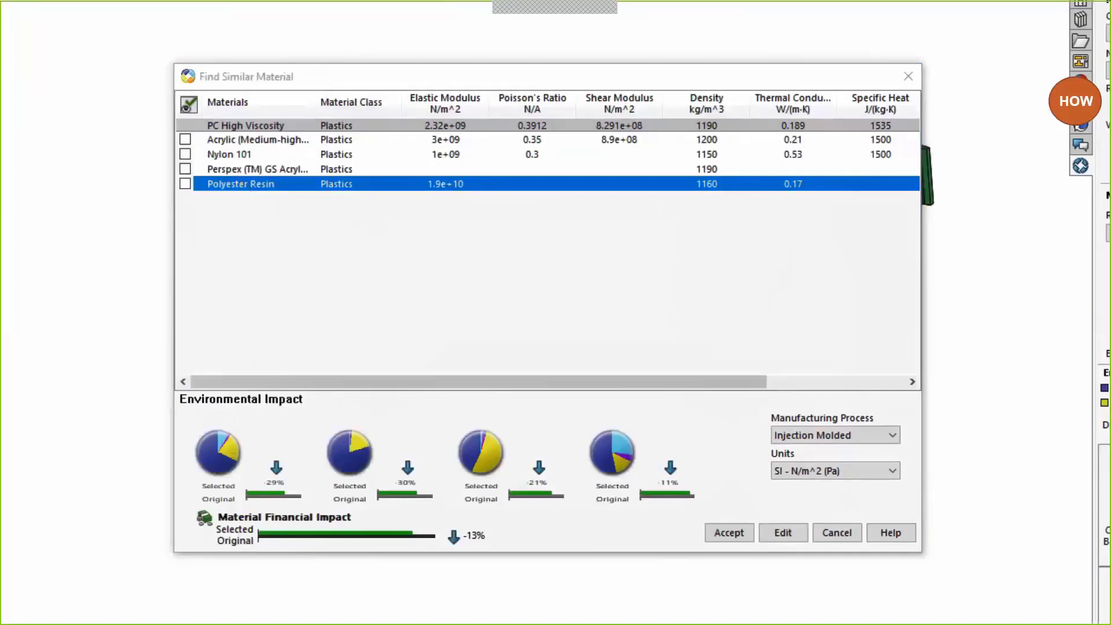
click(833, 440)
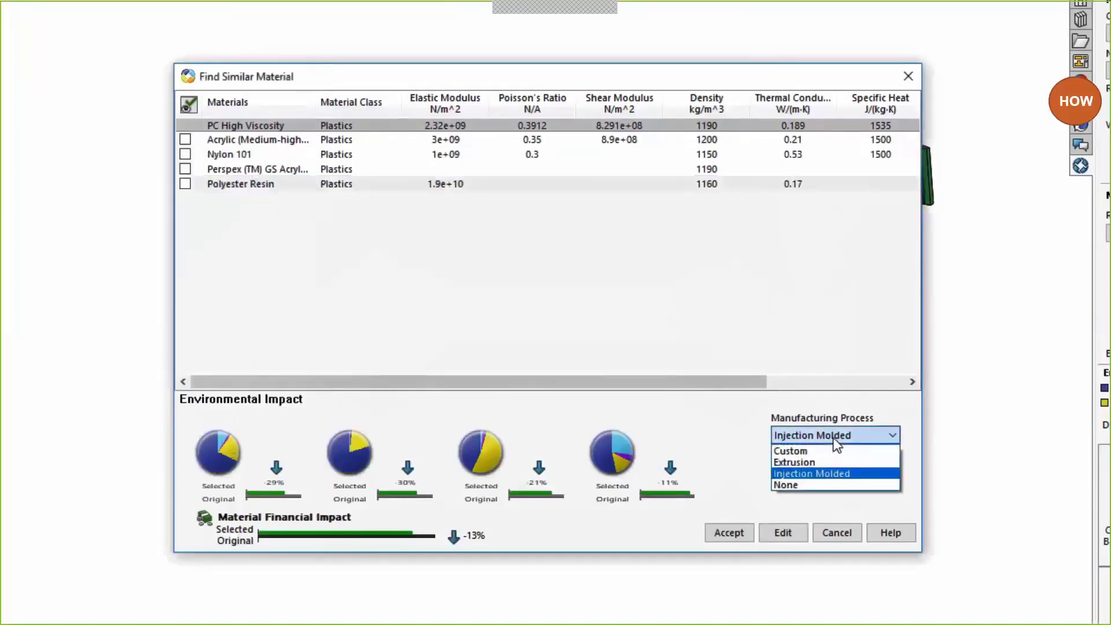
click(829, 462)
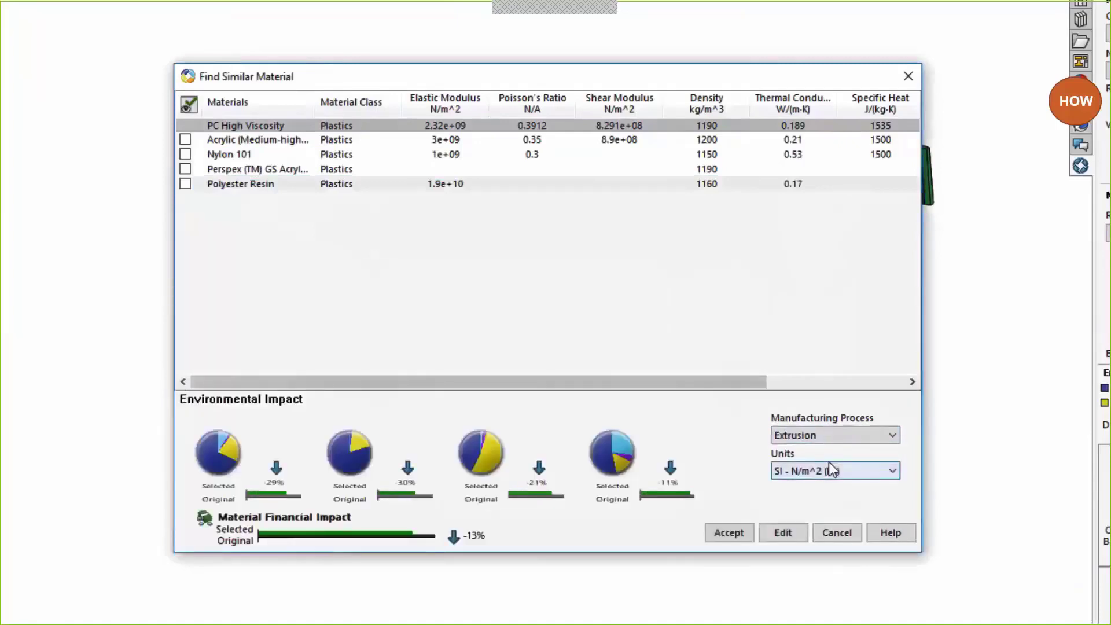
click(276, 155)
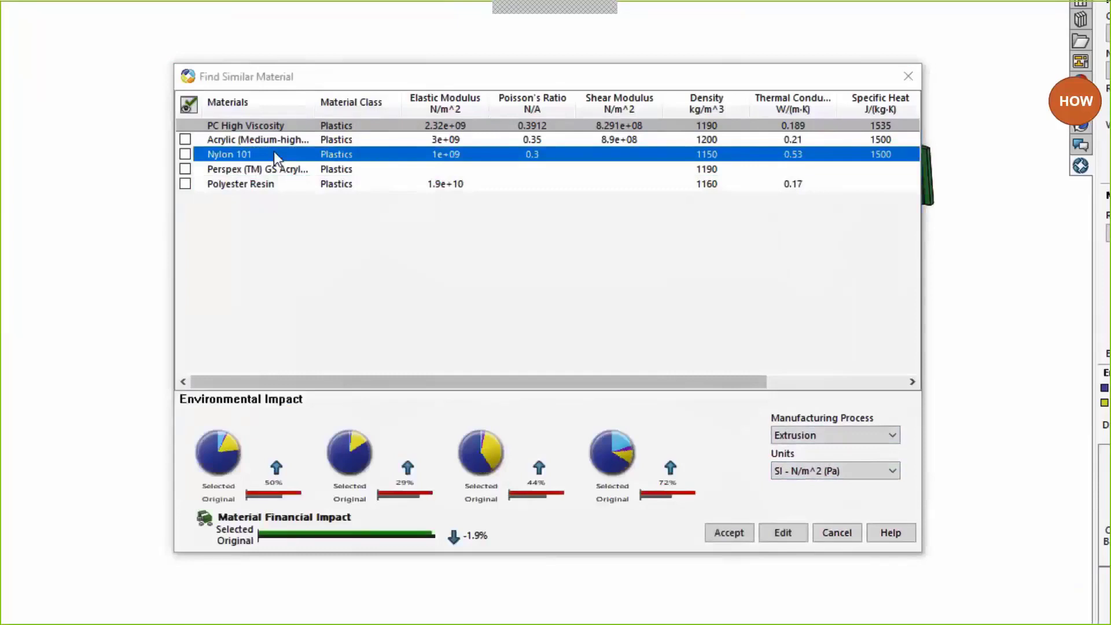
Accept Polyester Resin with the Injection Molded process as the replacement, assign it to the part, and check its impact against the baseline.
click(274, 184)
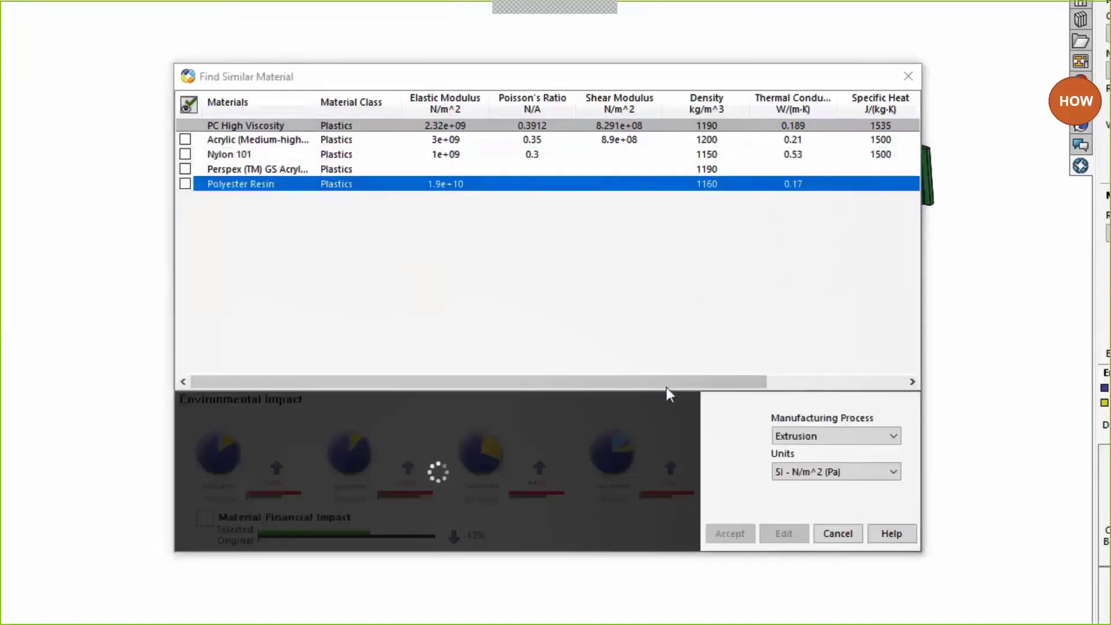
click(818, 443)
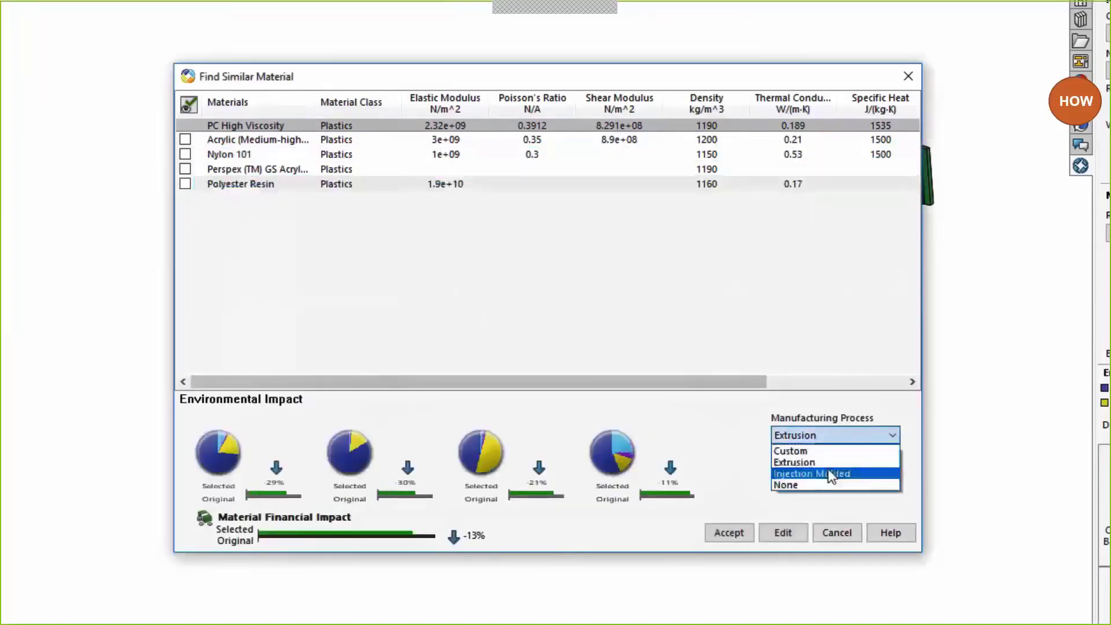
click(831, 468)
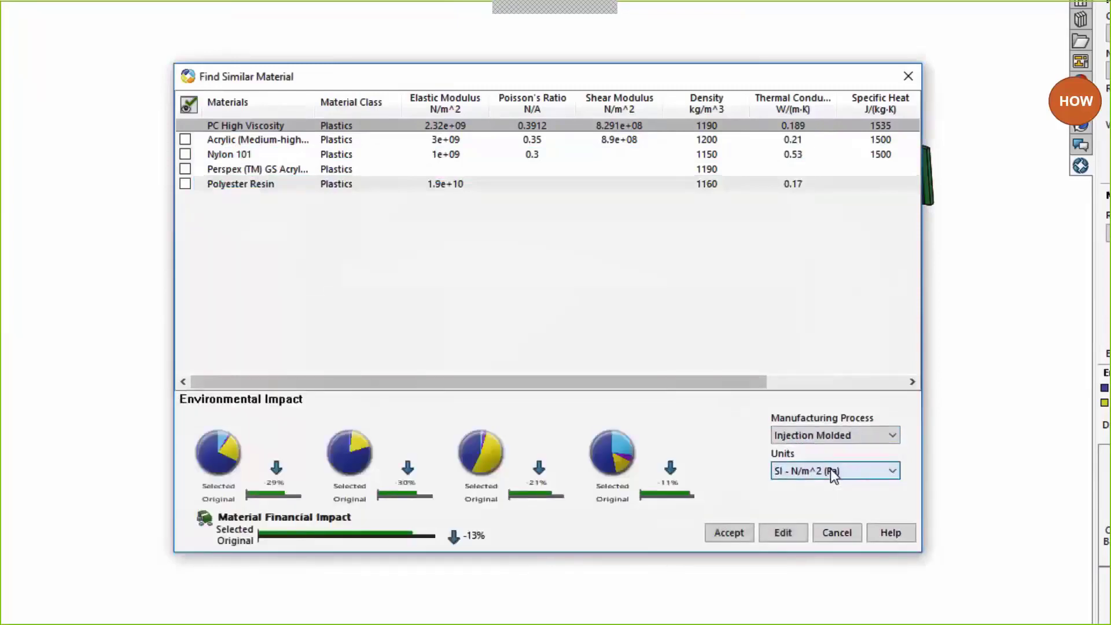
click(736, 527)
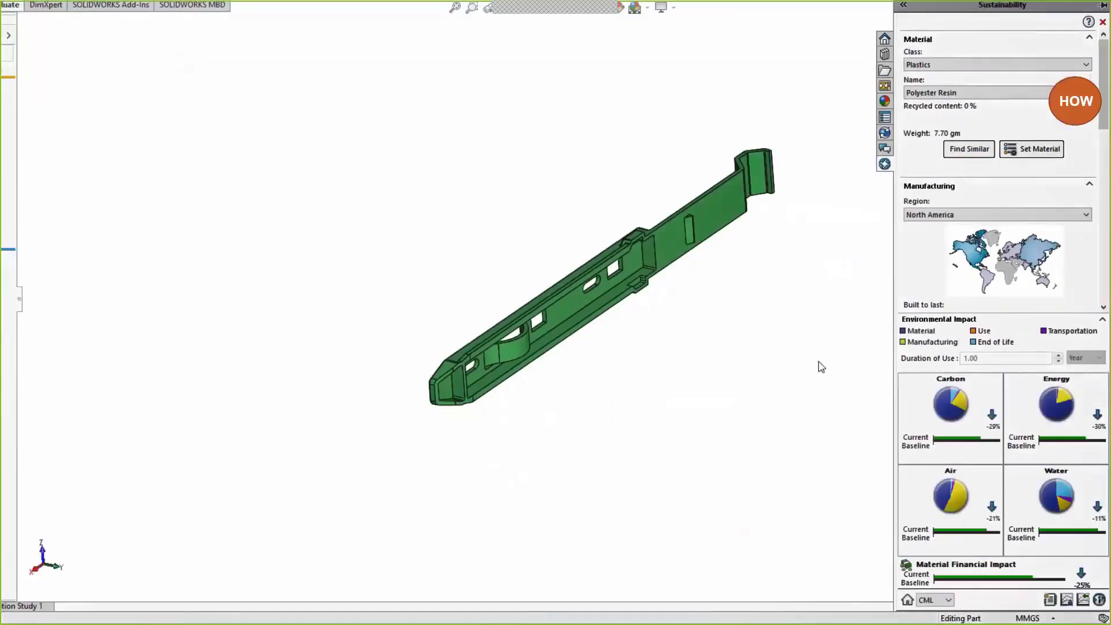
click(1028, 154)
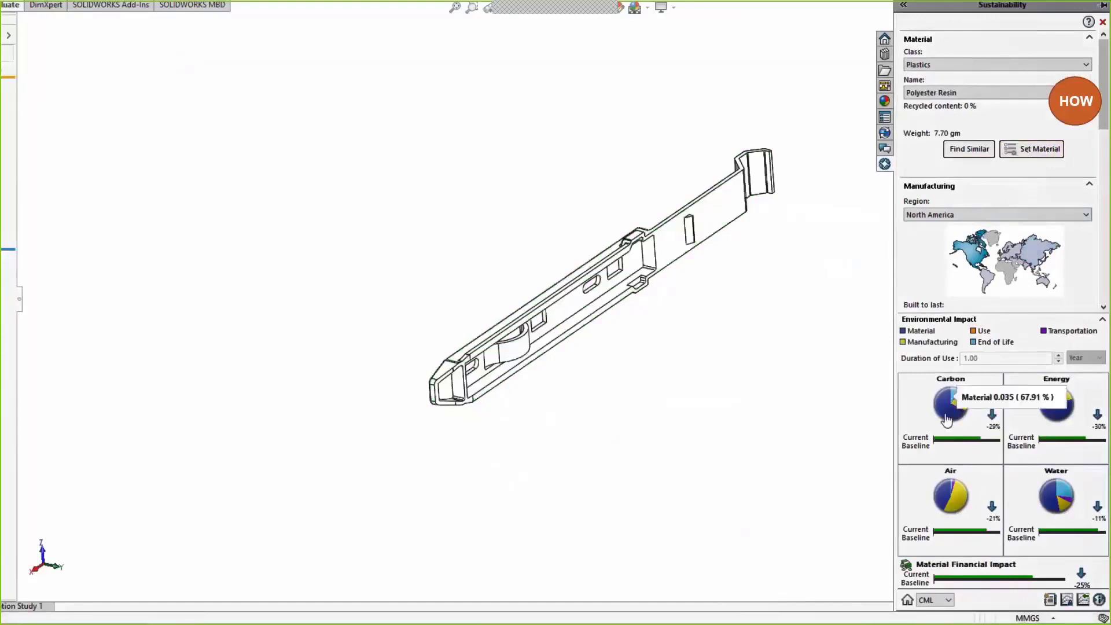
mouse_move(1048, 420)
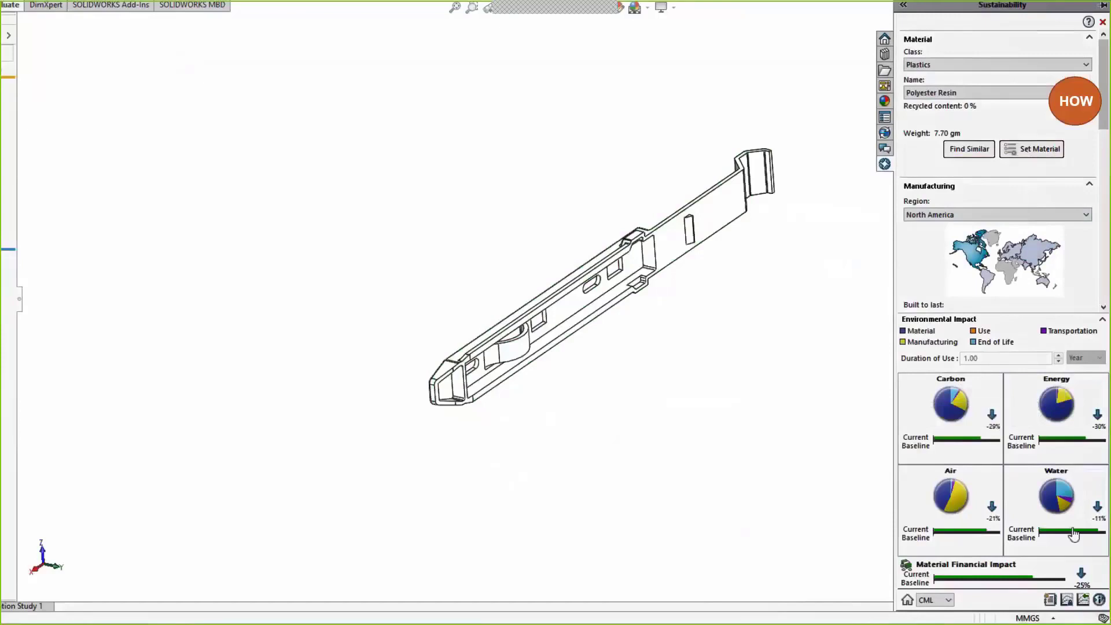
mouse_move(1062, 582)
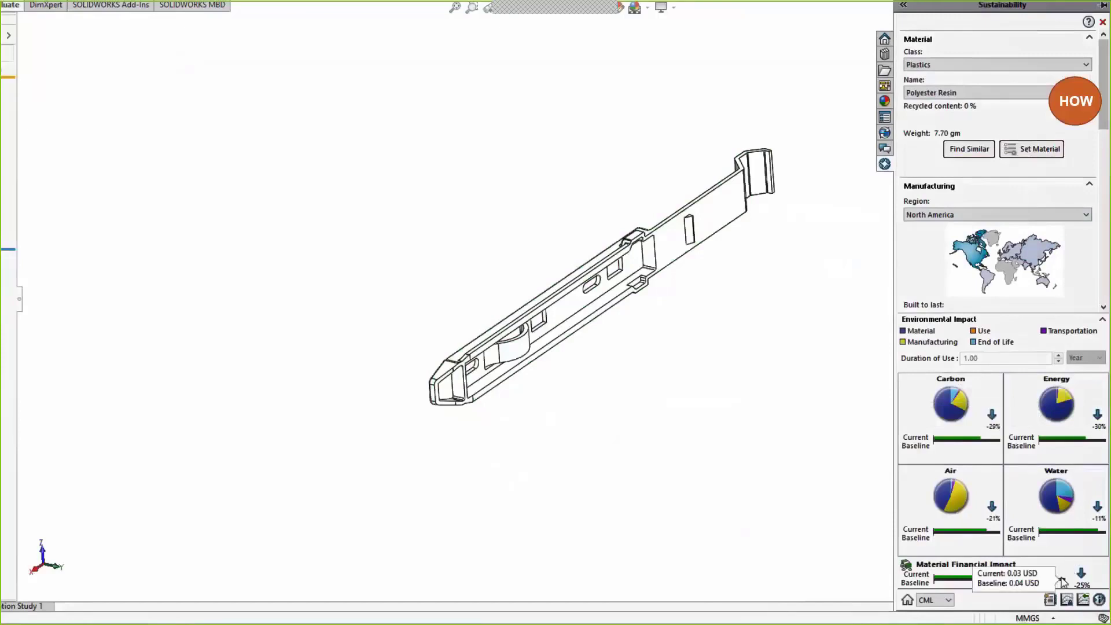